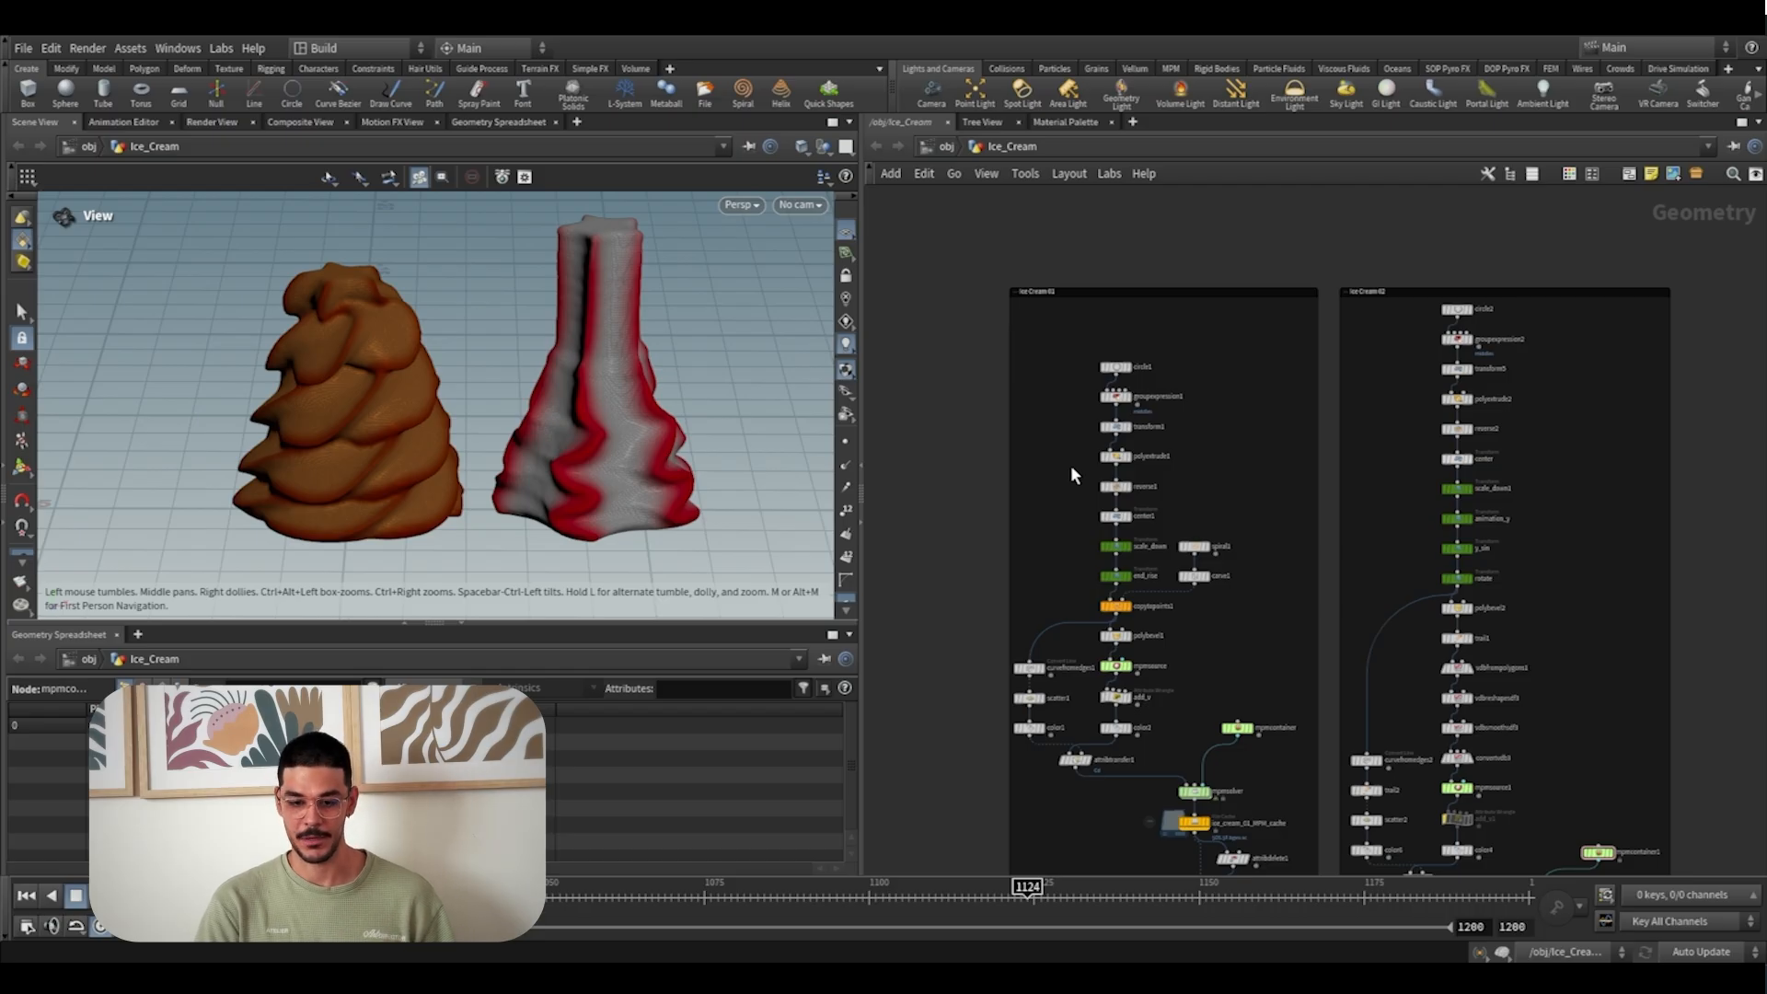
Display the circle1 node of the Ice Cream 01 network and show its parameters in an enlarged pane
scroll(1132, 395, up, 4)
click(1157, 397)
drag(1283, 414, 1058, 387)
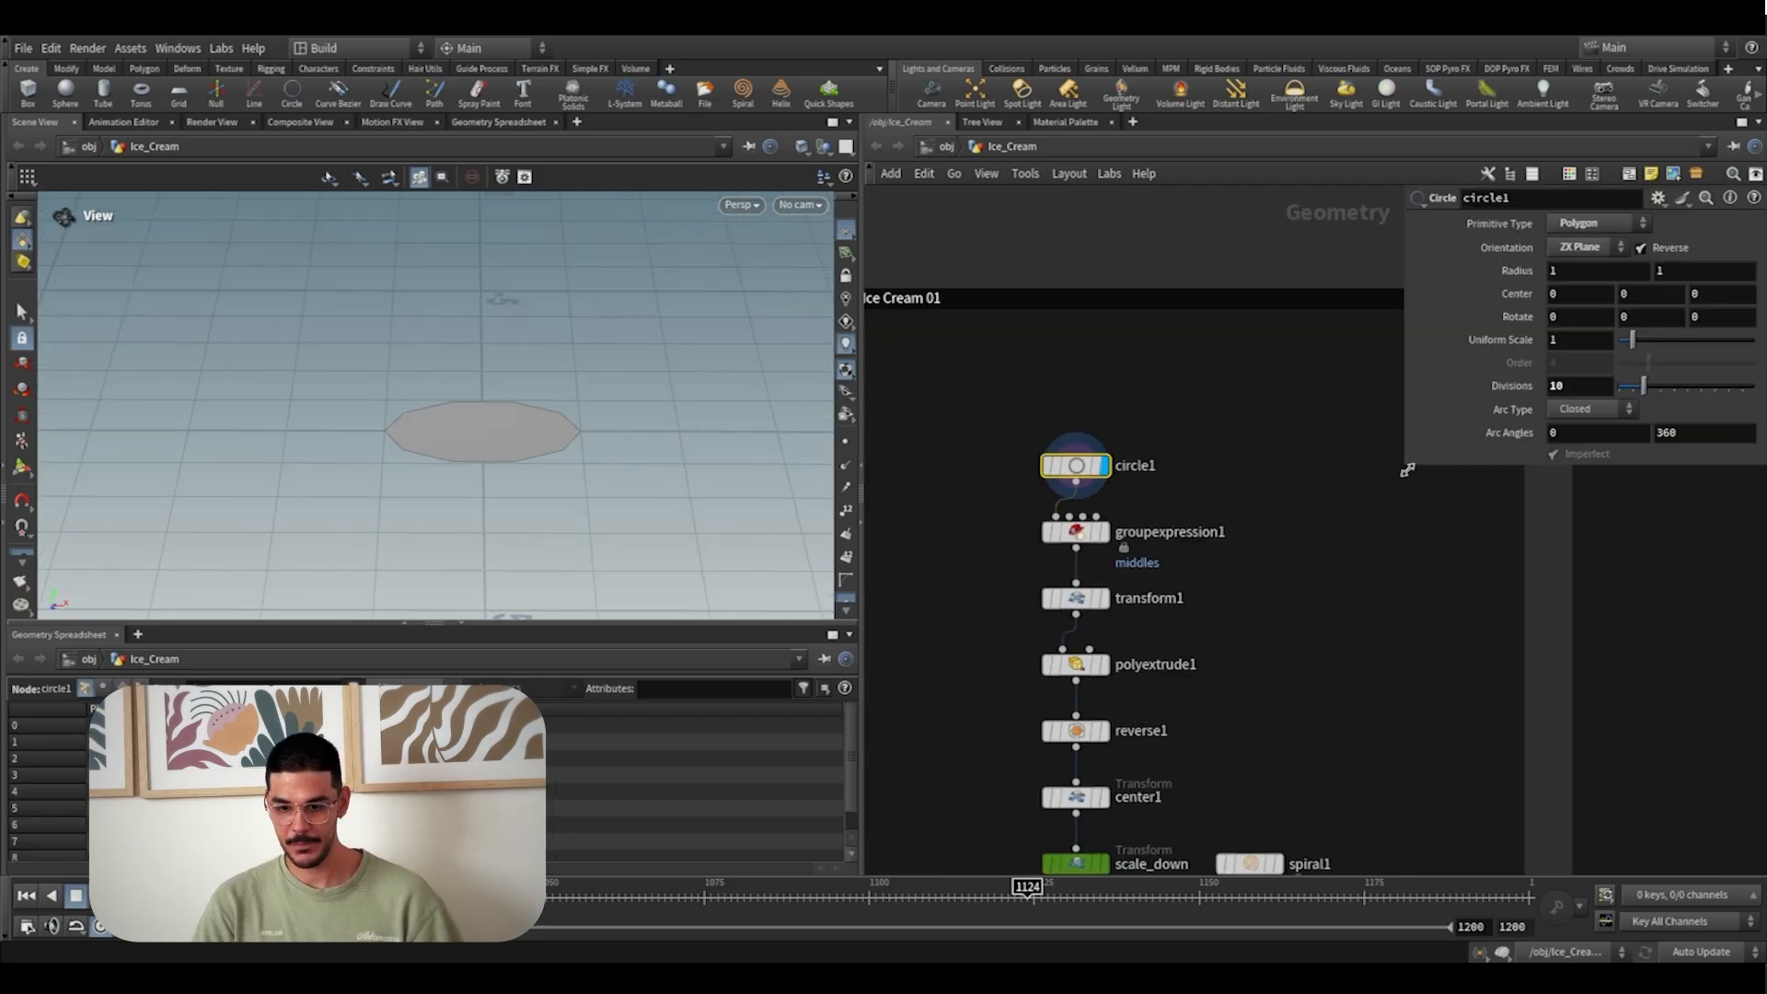
drag(1407, 470, 1337, 564)
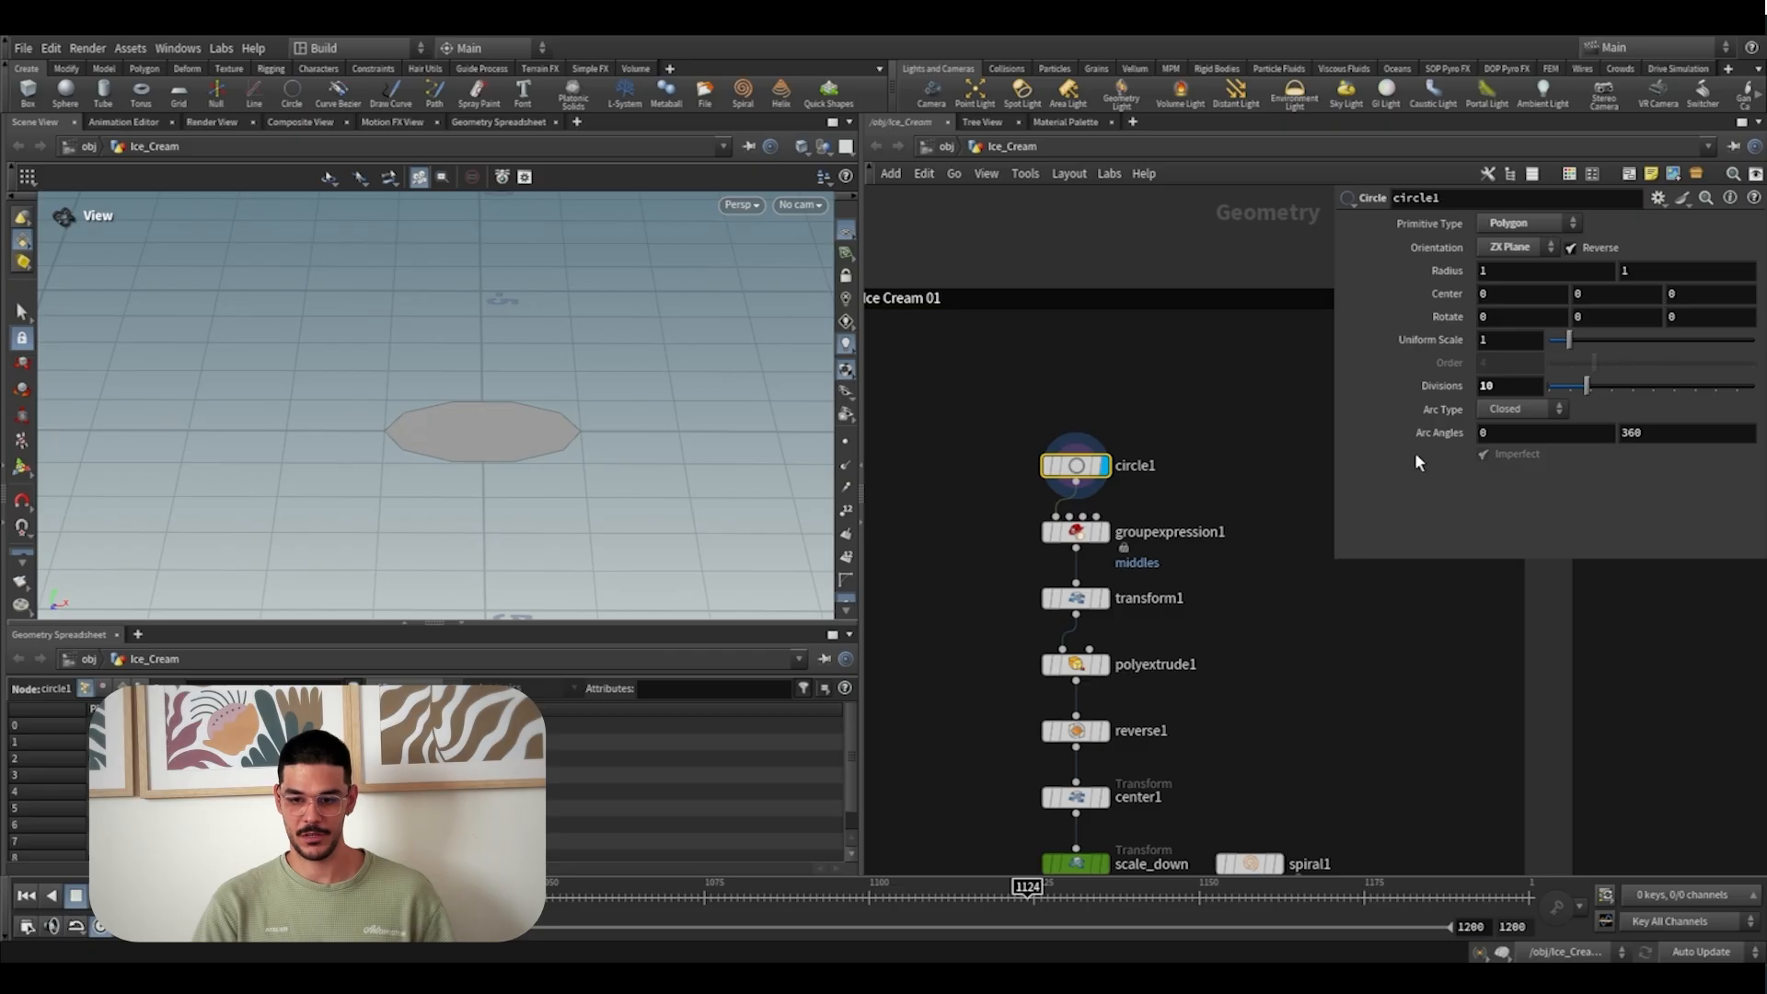
Display the groupexpression1 node and review the VEXpression that defines its middles point group
middle_drag(1150, 586, 1167, 525)
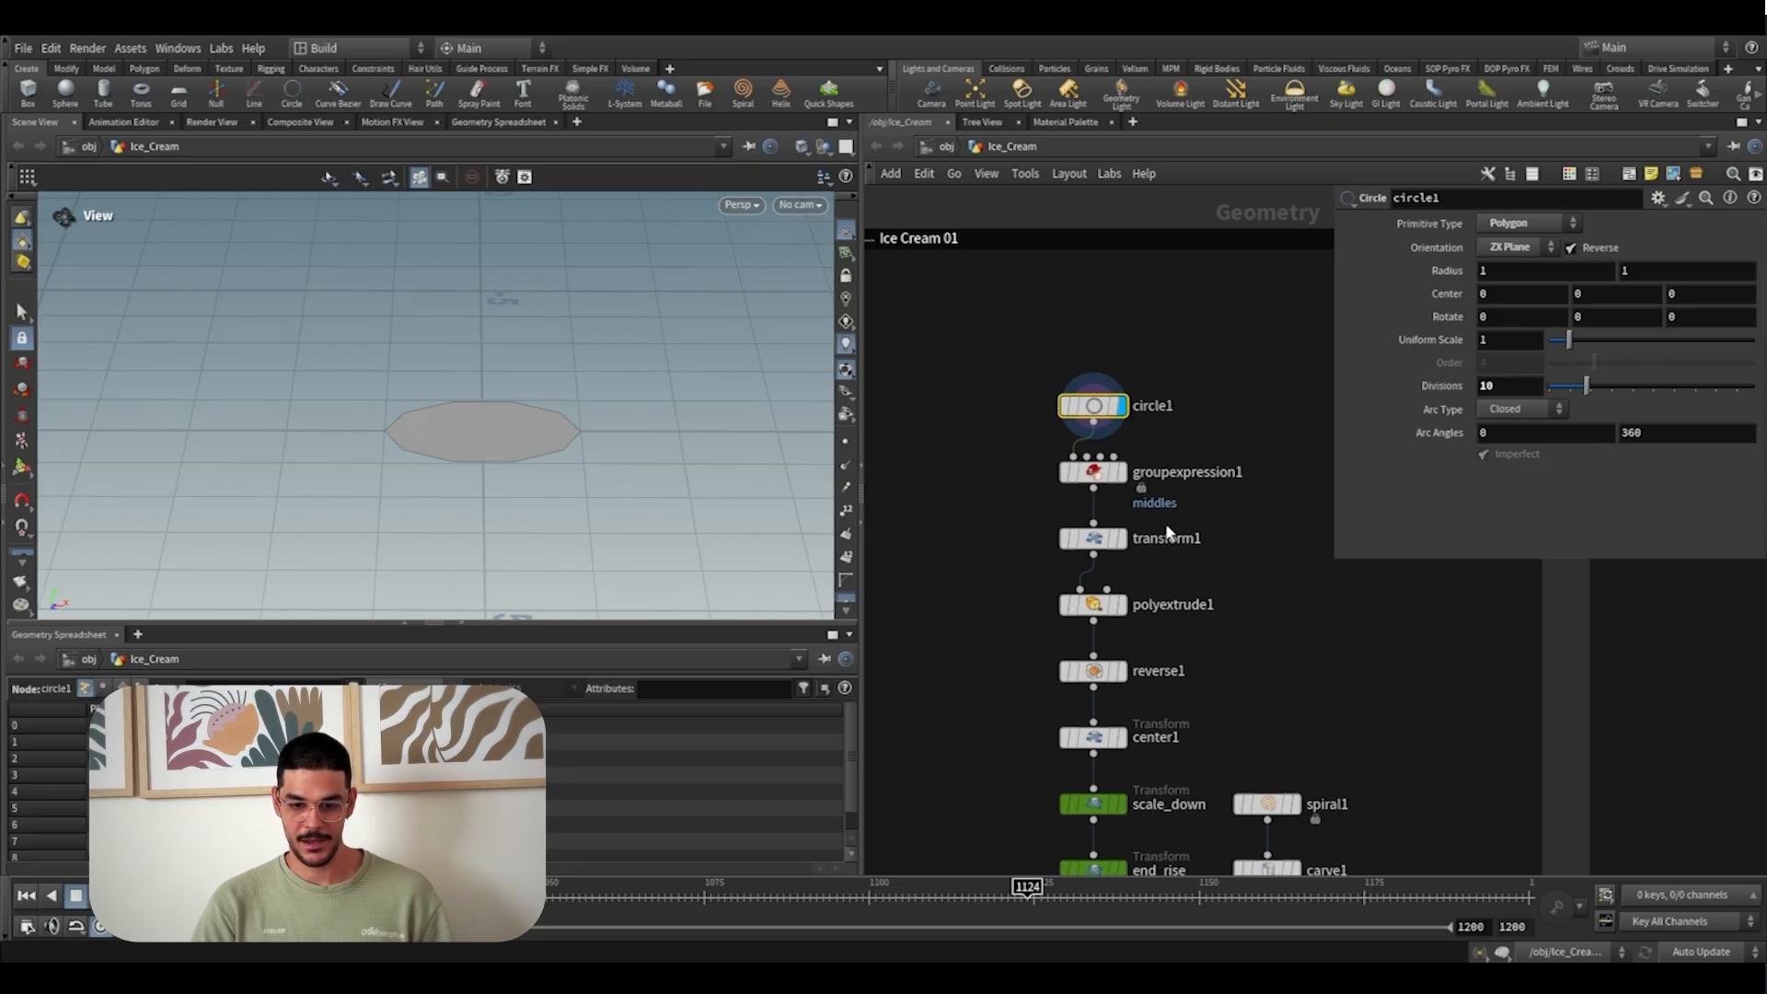
click(1133, 478)
click(1127, 475)
drag(1226, 495, 1036, 462)
drag(1036, 462, 1029, 454)
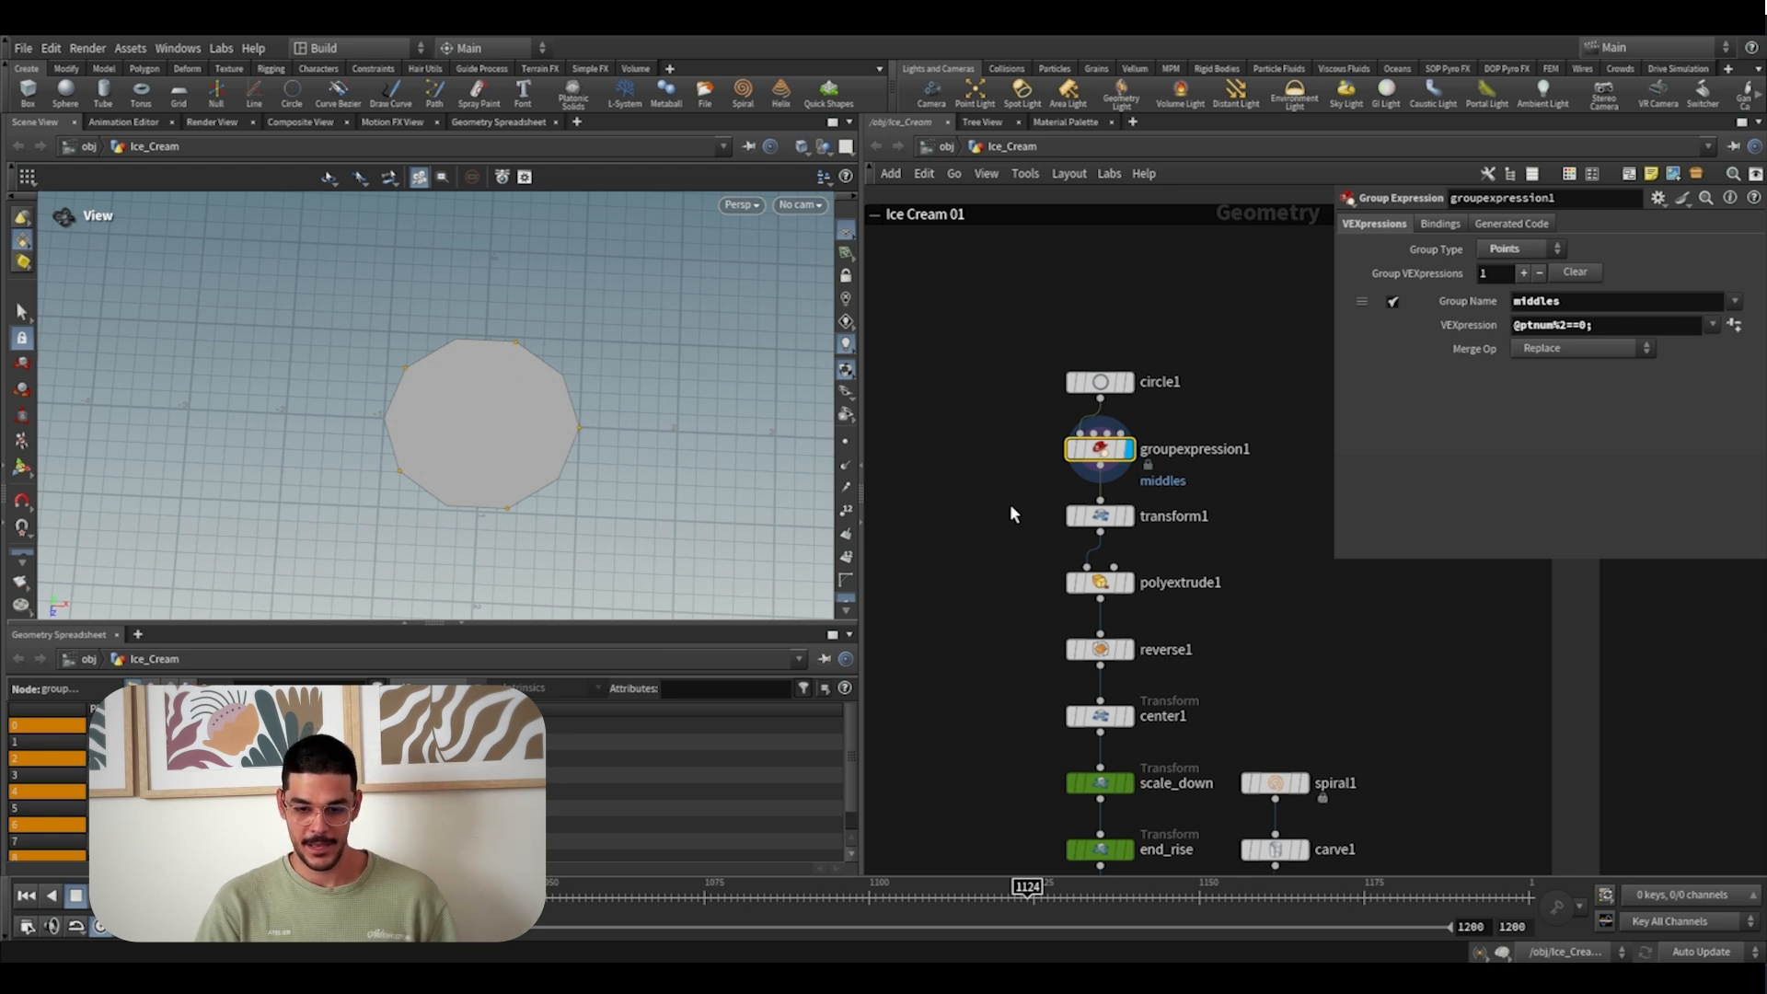
Display transform1 and polyextrude1 in turn, examining the star shape and its thickness ramp from different angles
middle_drag(1009, 505, 1003, 438)
click(1124, 451)
drag(1154, 469, 1003, 427)
drag(446, 433, 477, 370)
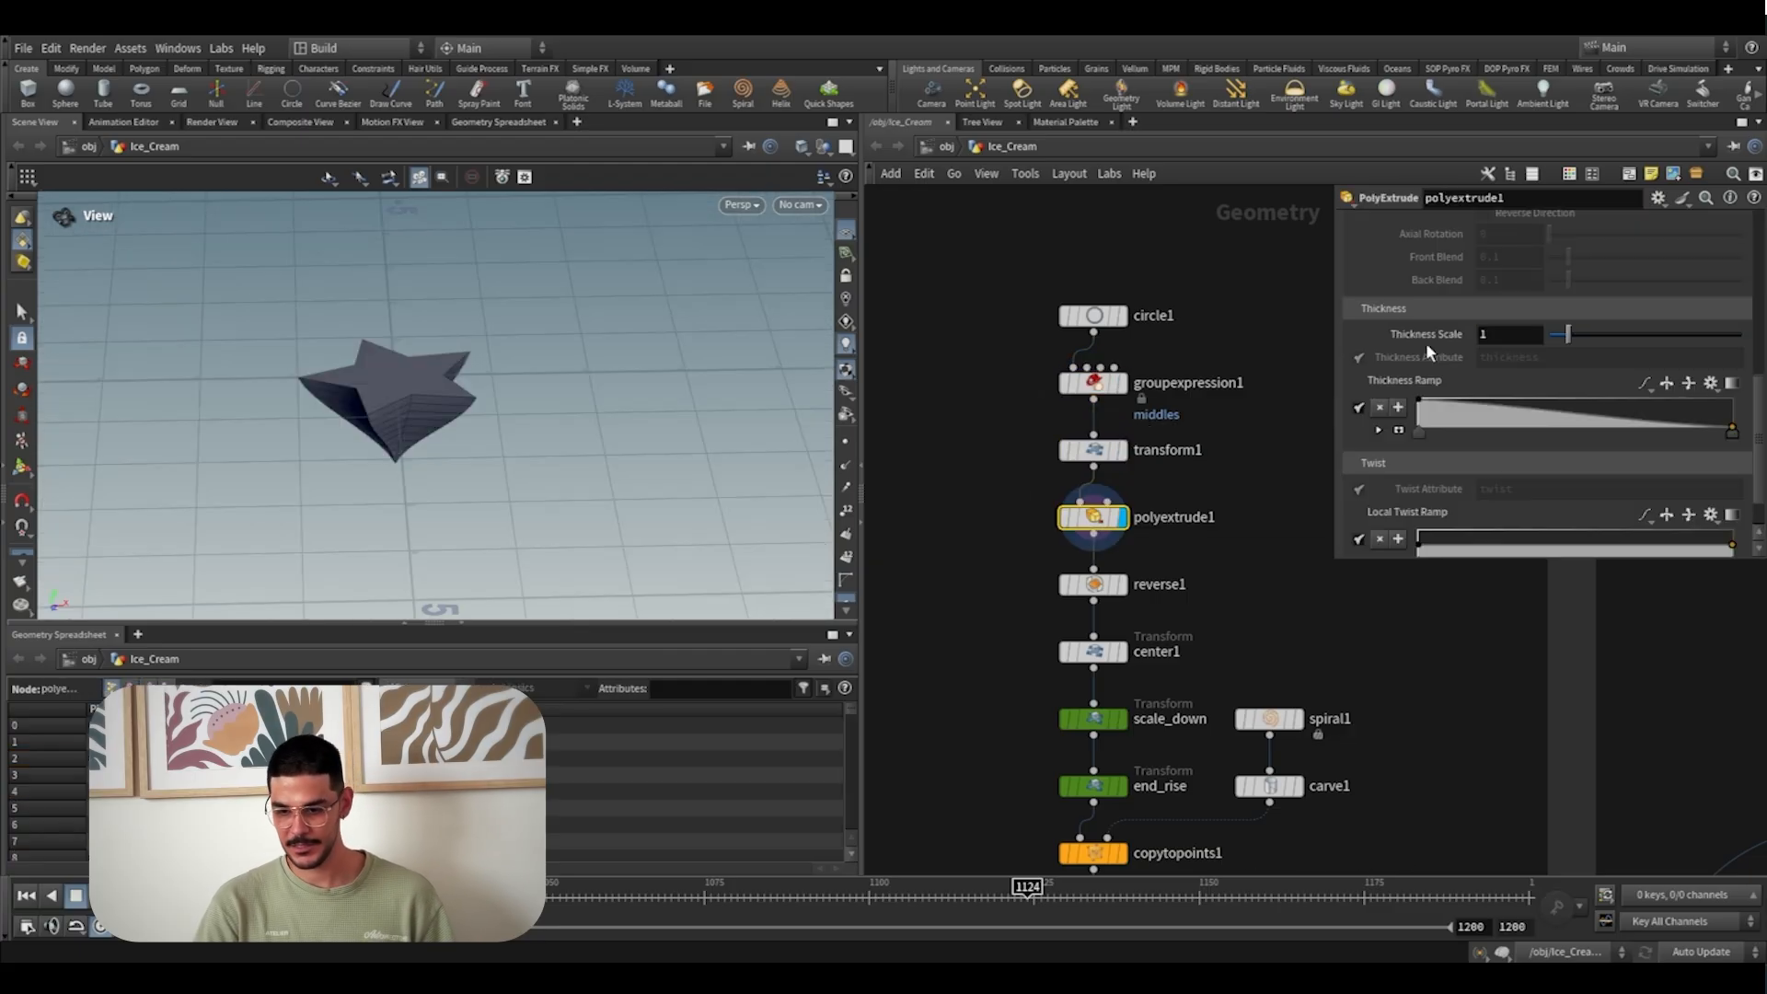
drag(394, 442, 465, 322)
Display the reverse1 and center1 nodes in turn and review the transform parameters of center1
click(1122, 585)
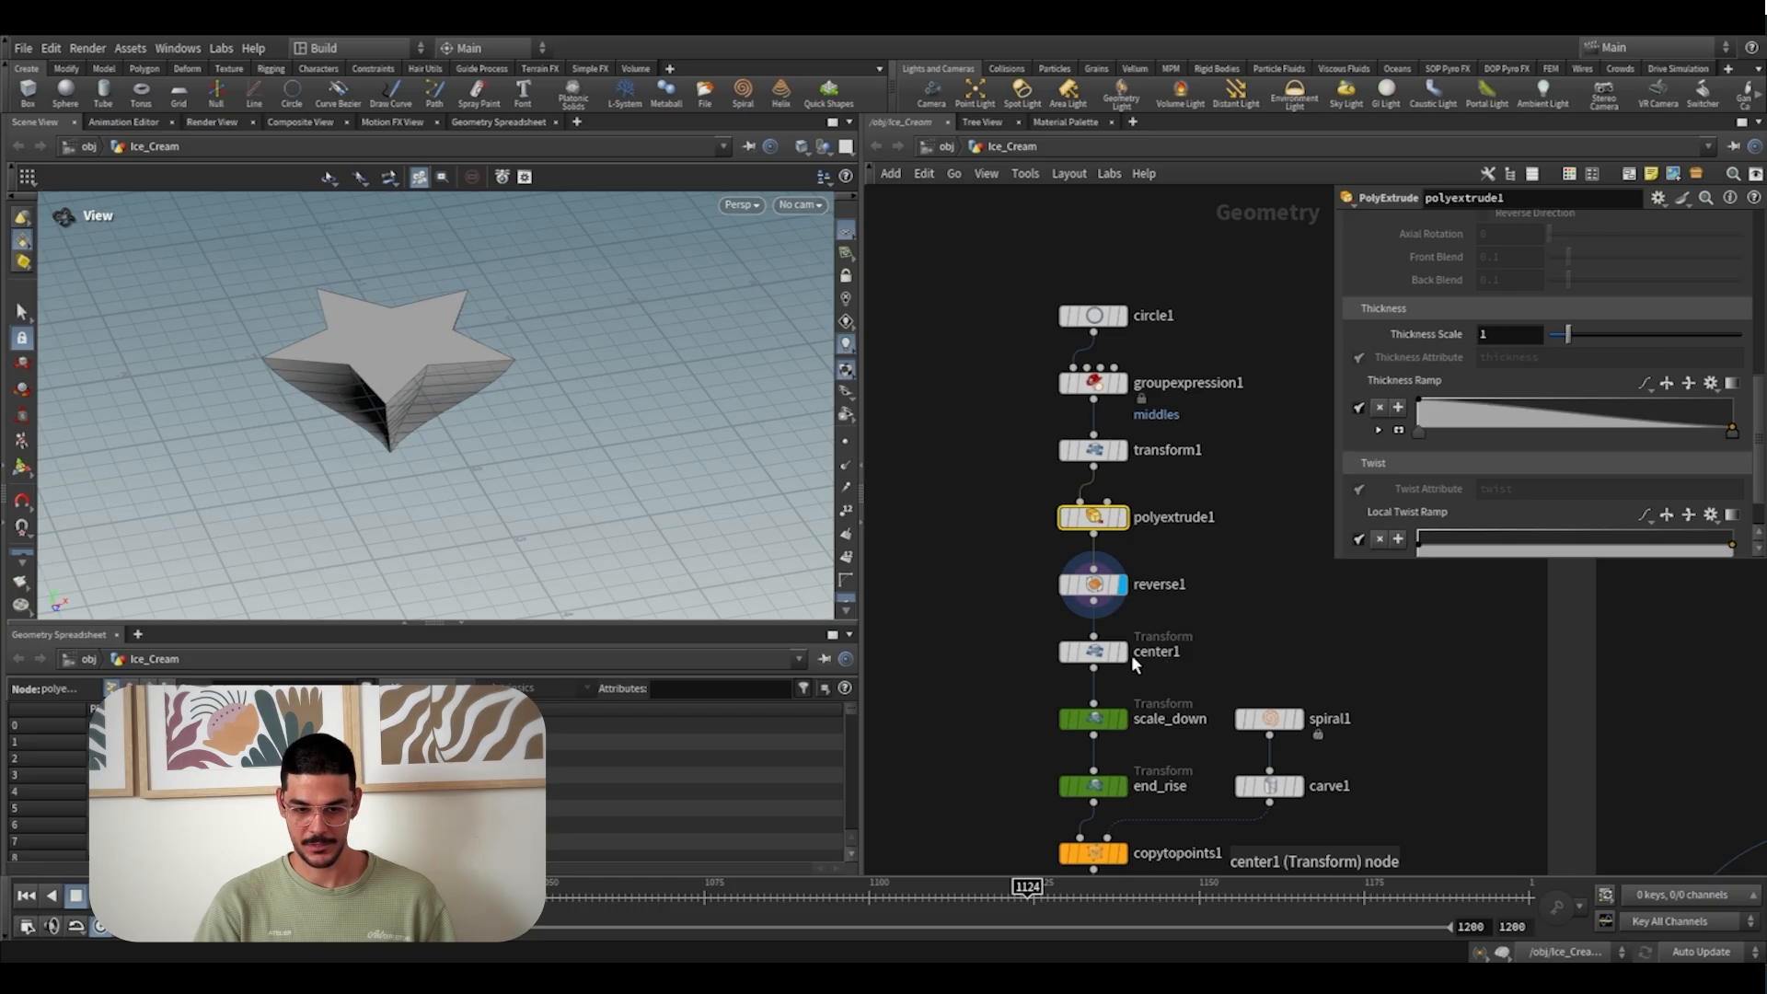
click(1122, 652)
drag(1186, 676, 1009, 629)
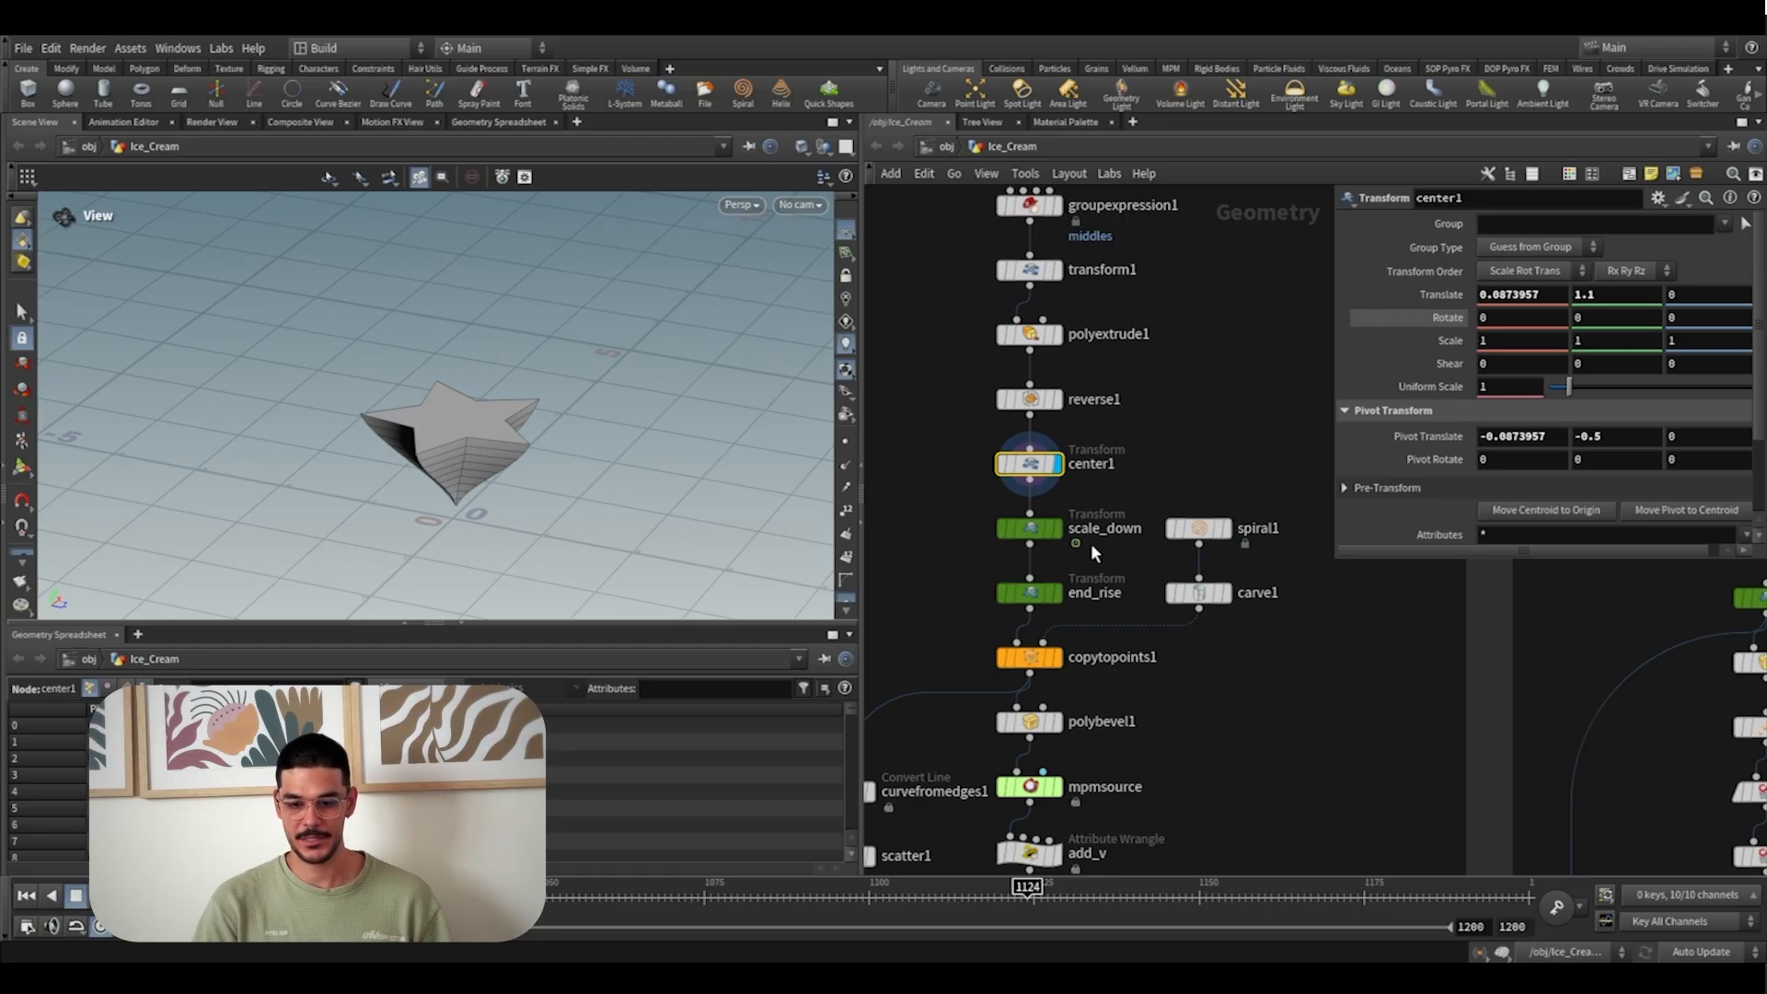
Display the spiral1 node and examine the spiral curve together with its height and turns settings
click(1224, 529)
click(1198, 529)
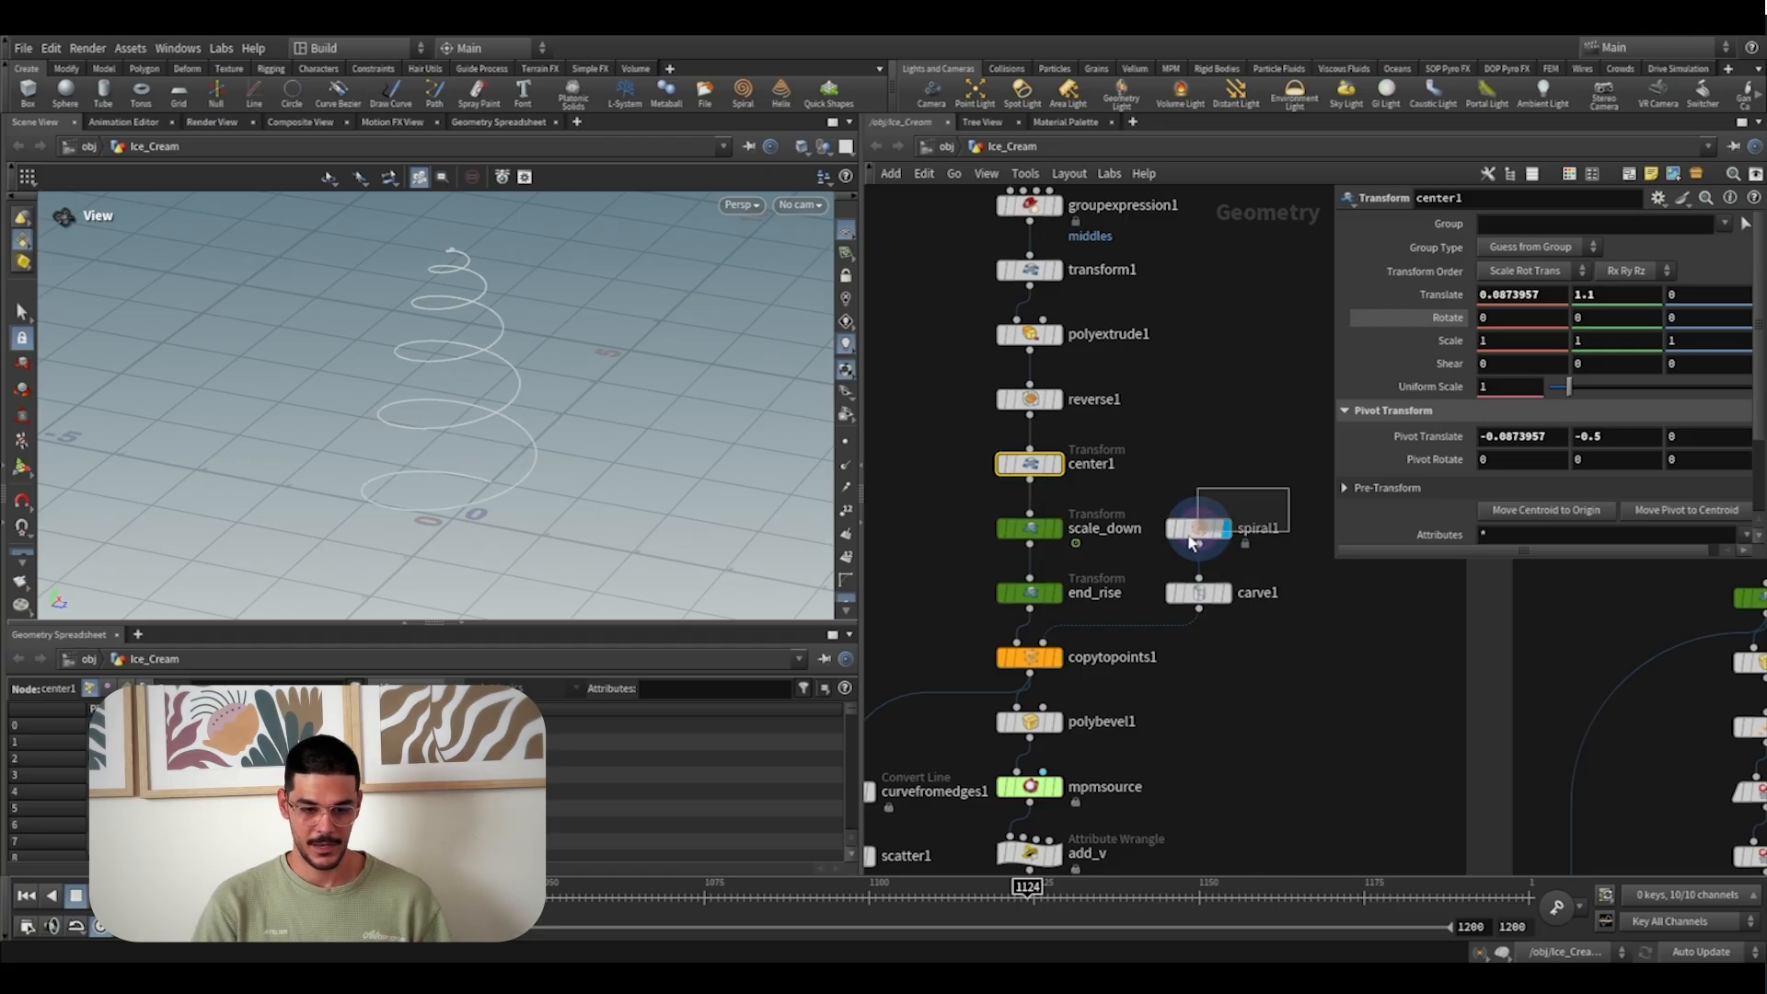
drag(505, 420, 528, 388)
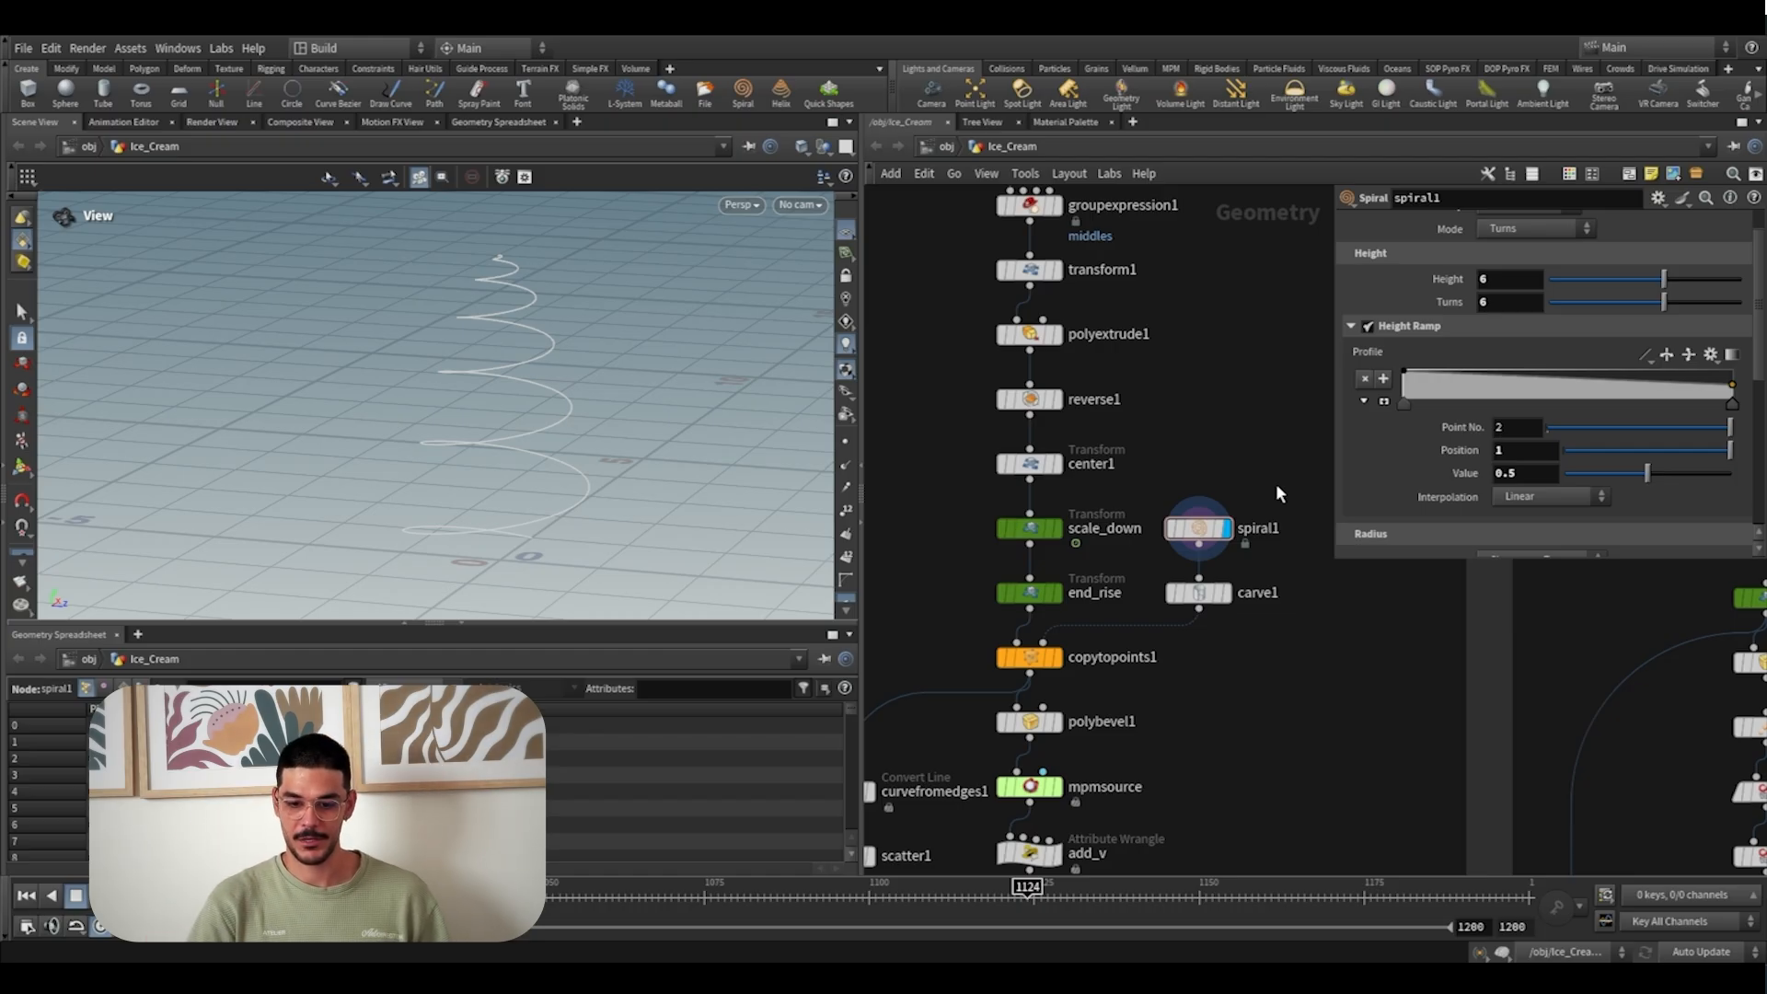
Display carve1 with a viewport point size of 10 pixels and scrub the timeline to follow the carved point
click(1226, 592)
click(1201, 594)
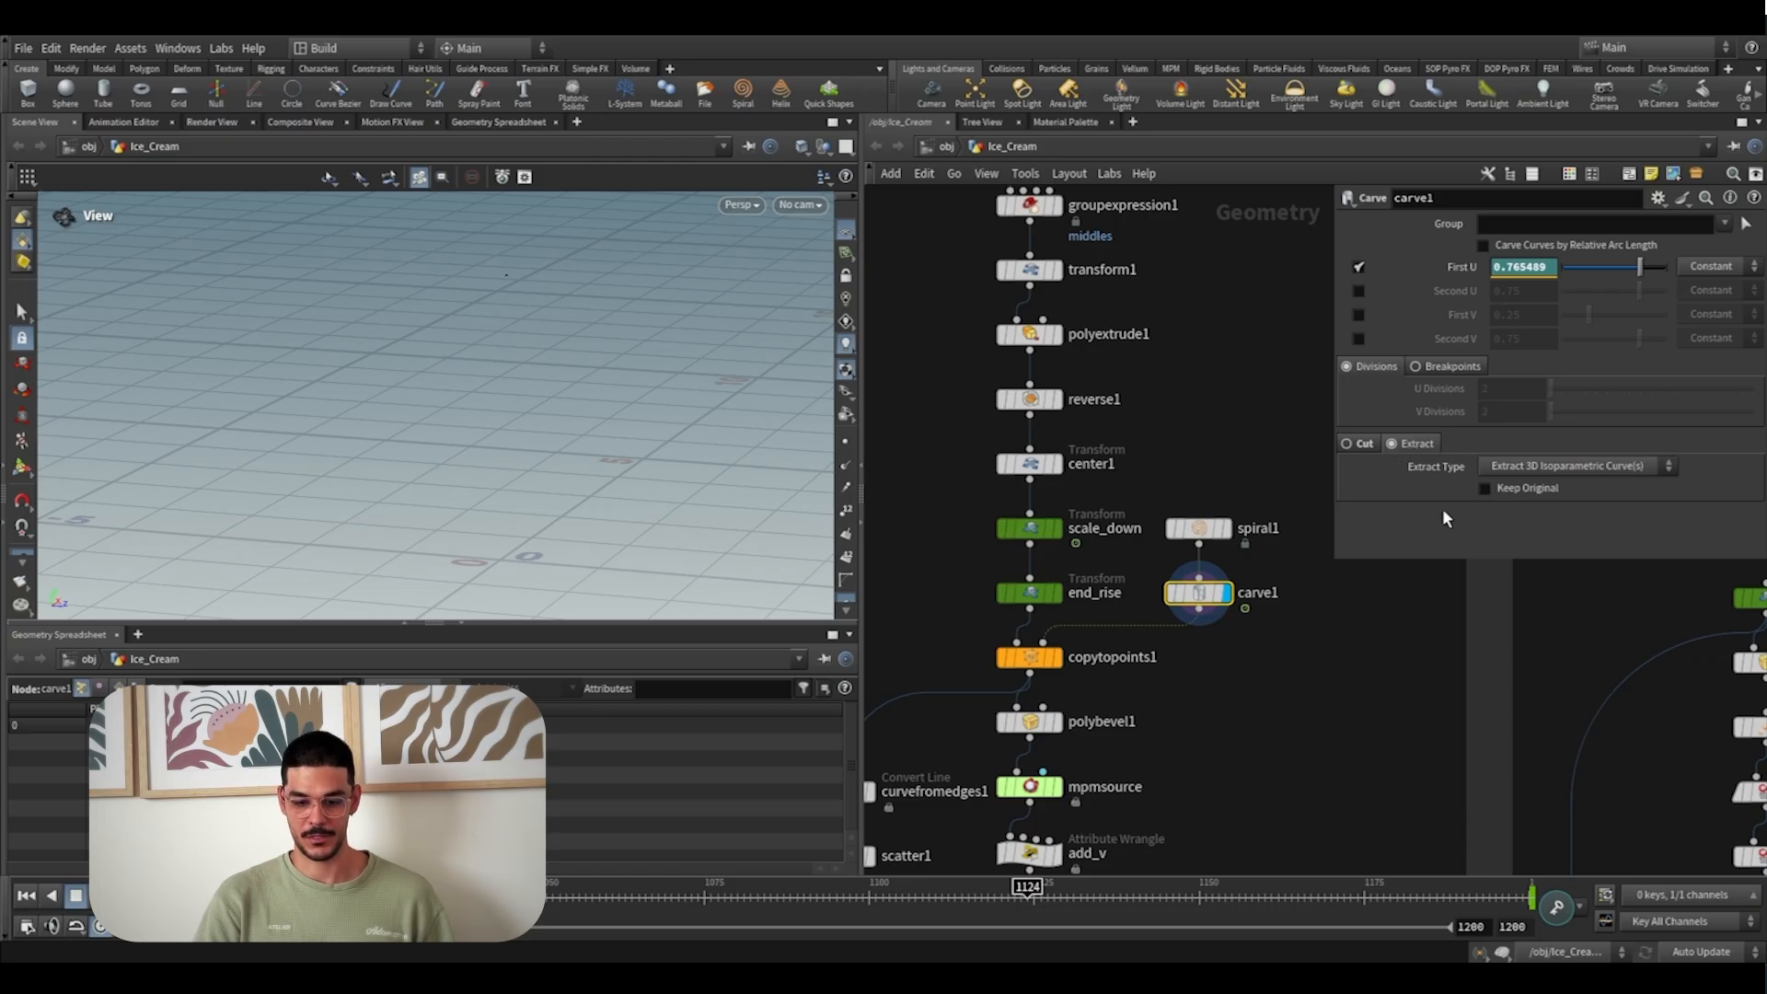
drag(1028, 893, 743, 892)
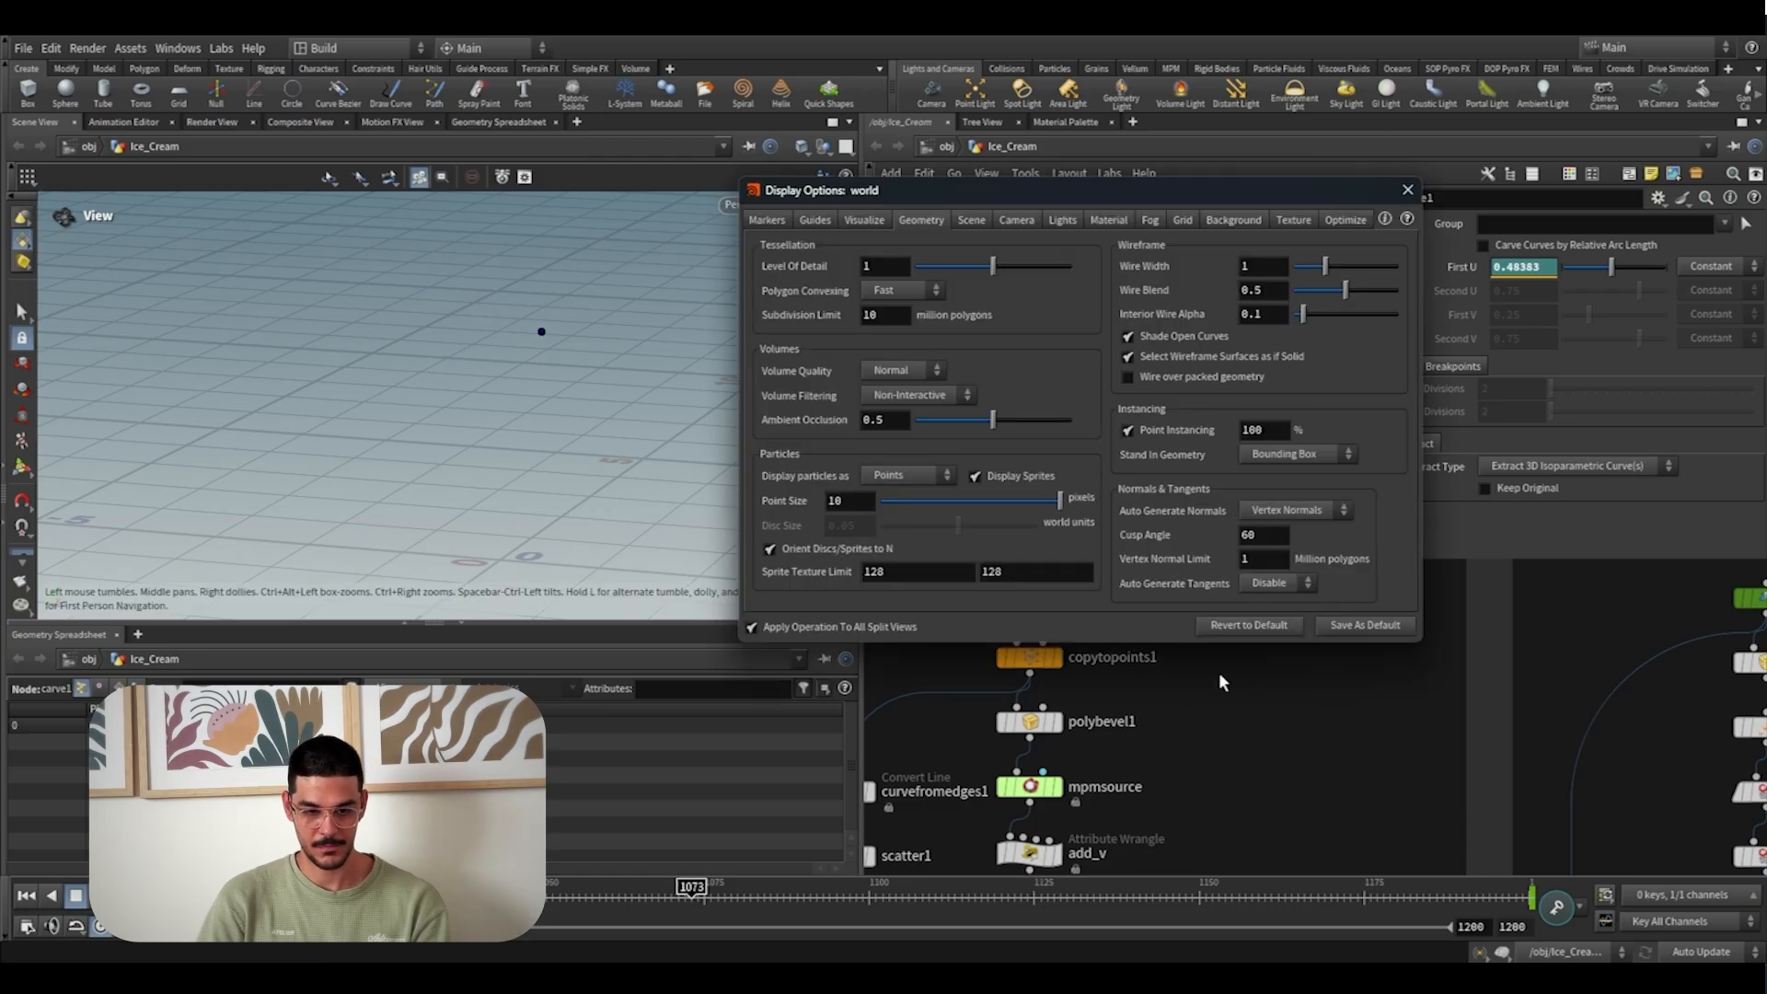
drag(692, 897, 869, 897)
click(1407, 190)
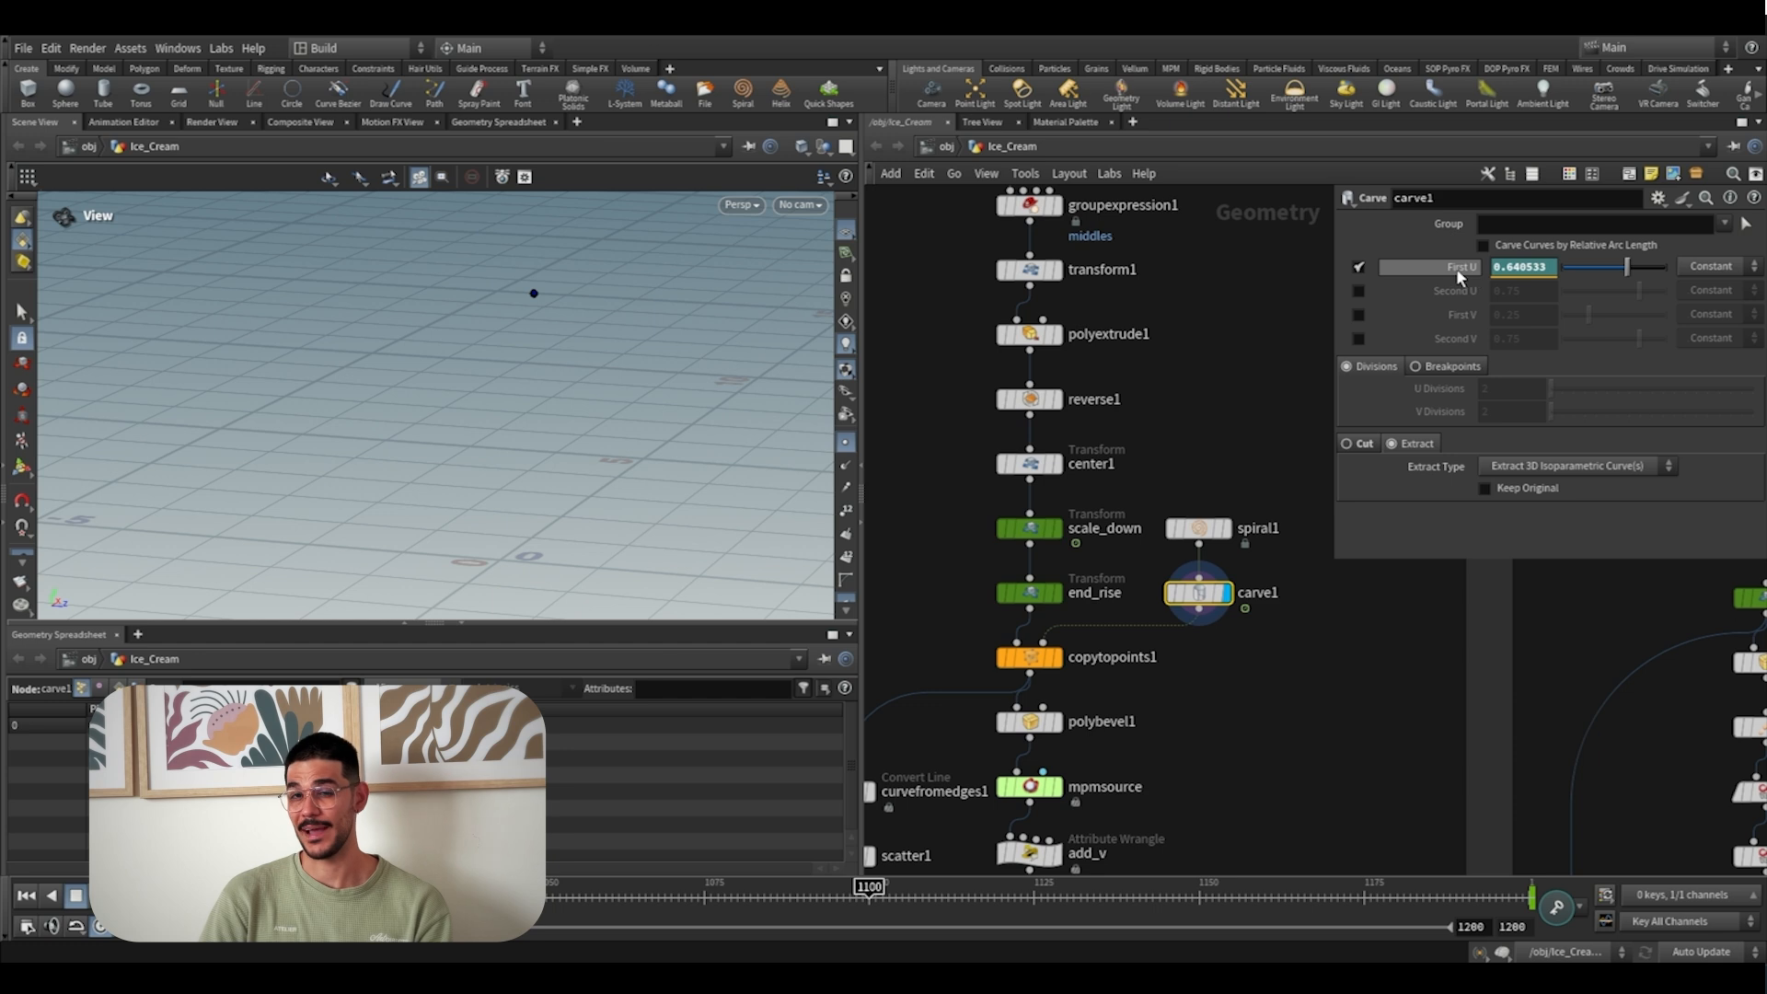
Examine the First U animation of carve1 at the start of the range and scrub through the timeline
click(1507, 274)
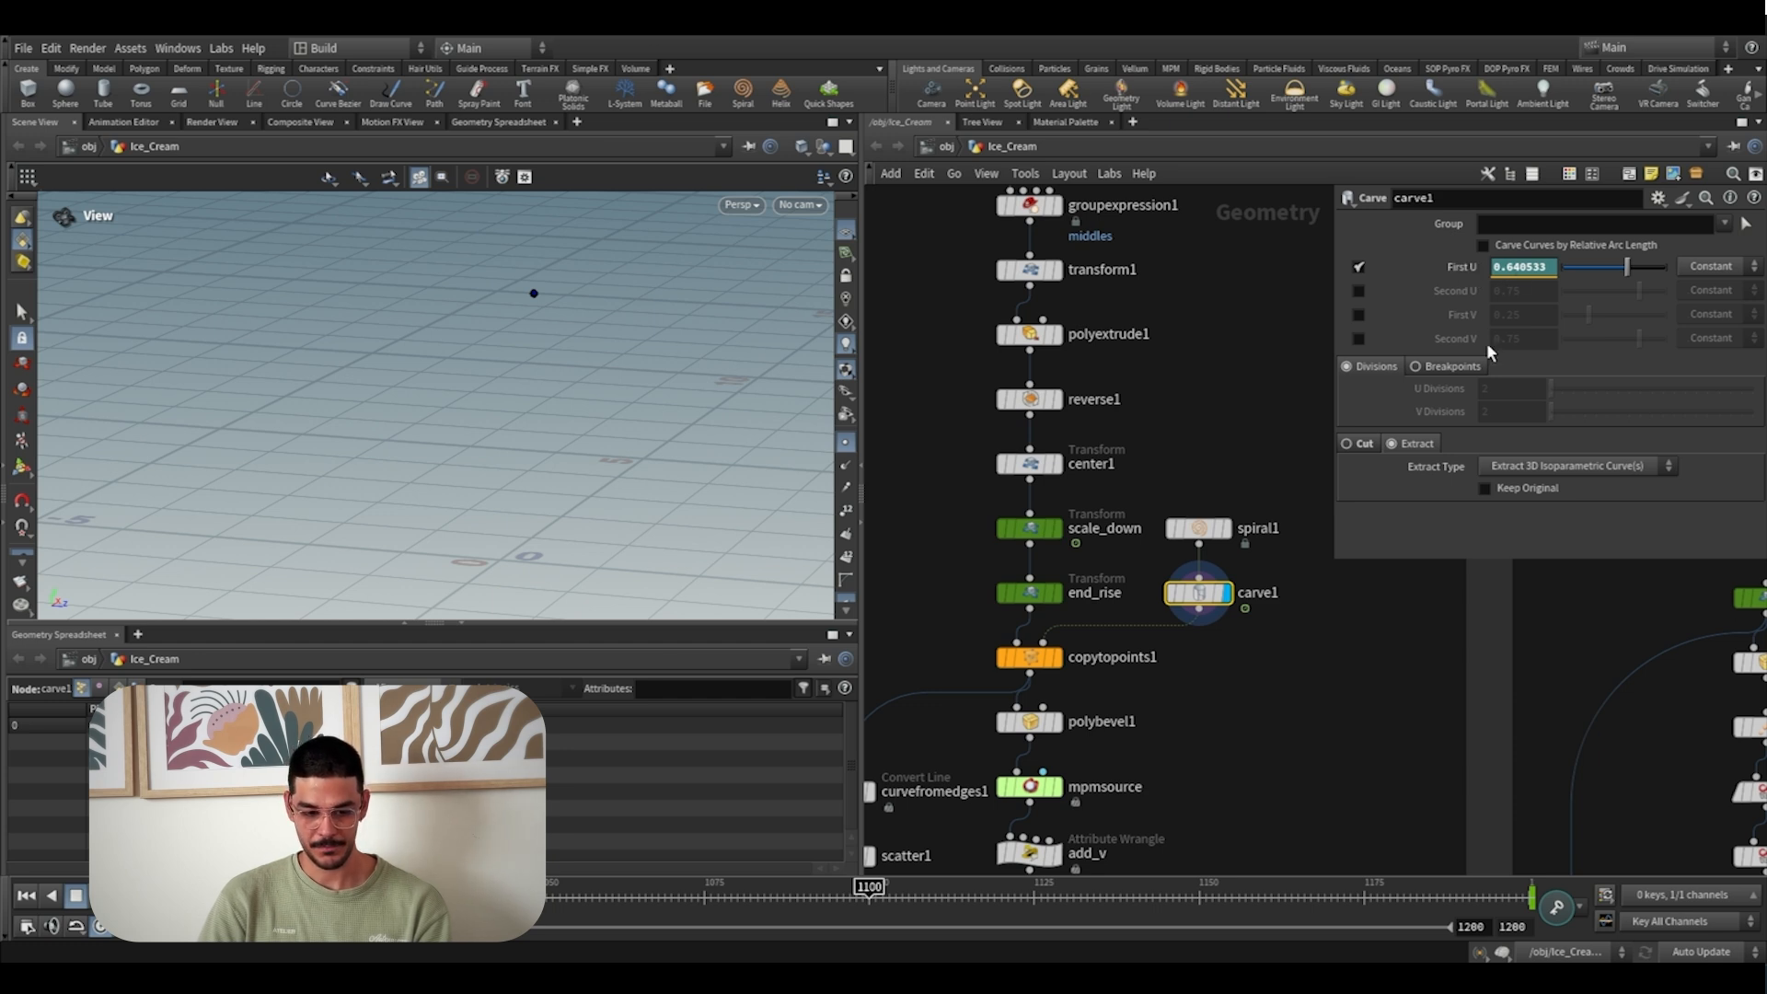
text(0)
key(Return)
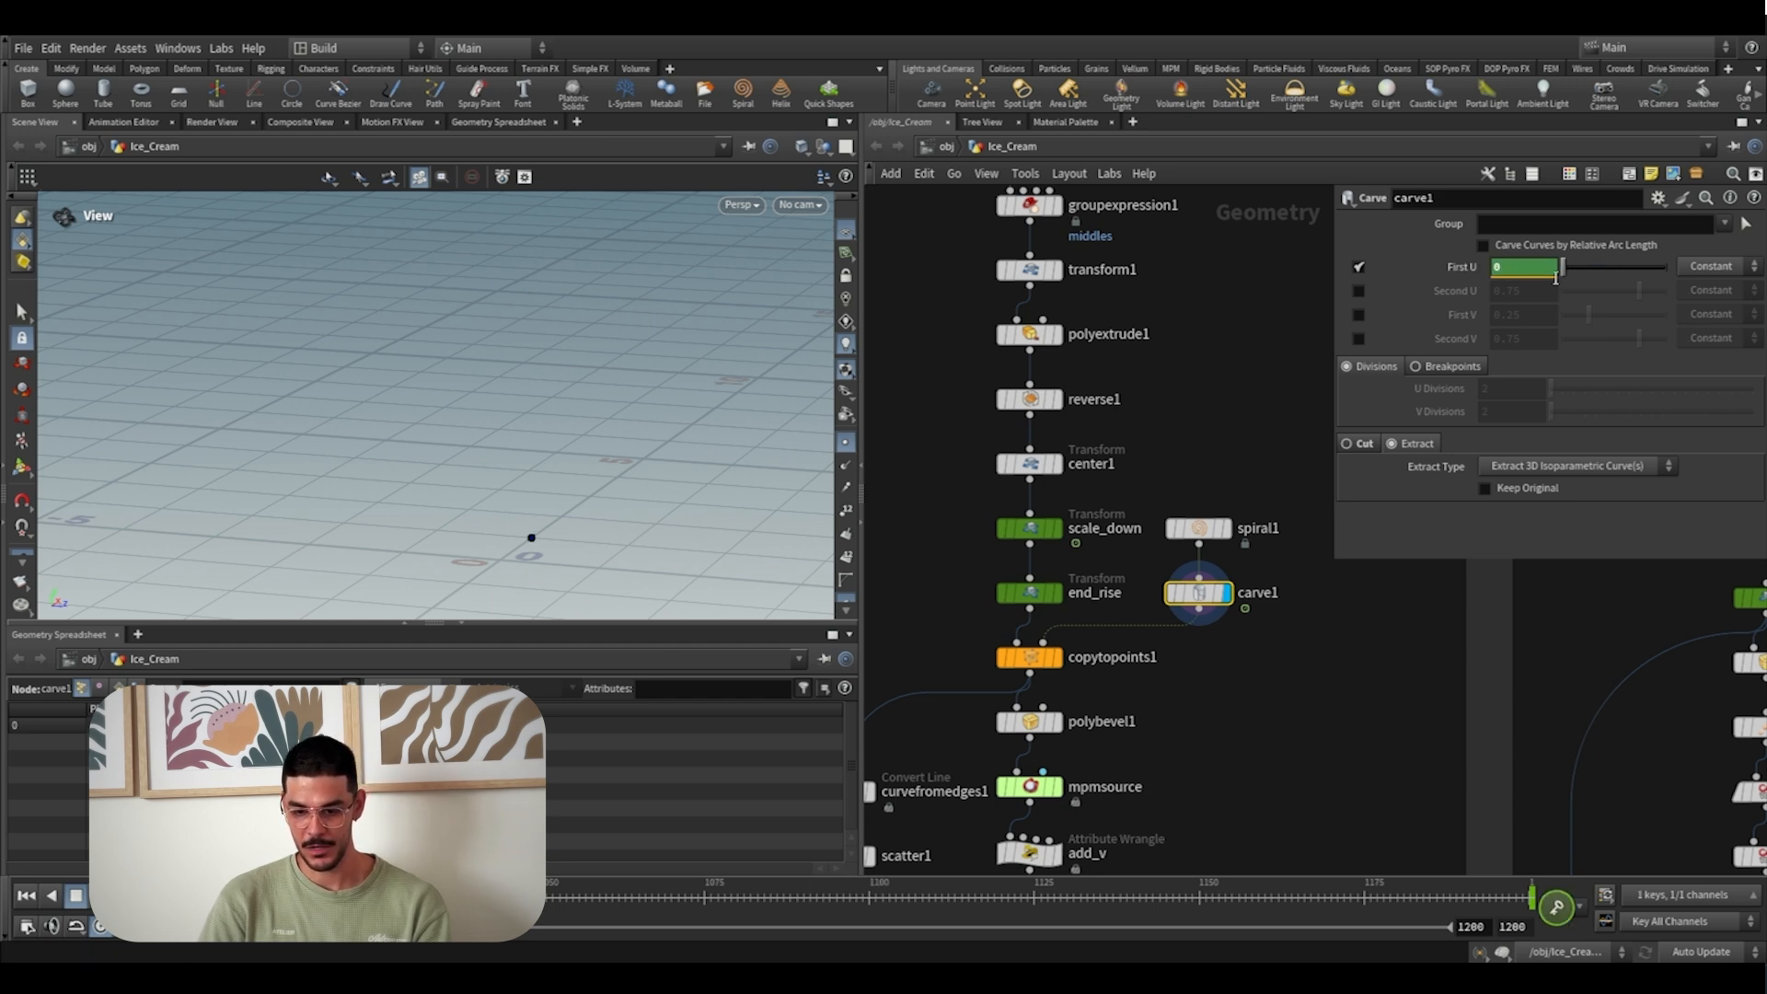
drag(1473, 897, 386, 899)
drag(276, 900, 217, 899)
Bypass the scale_down and end_rise transform nodes
middle_drag(1154, 683, 1169, 672)
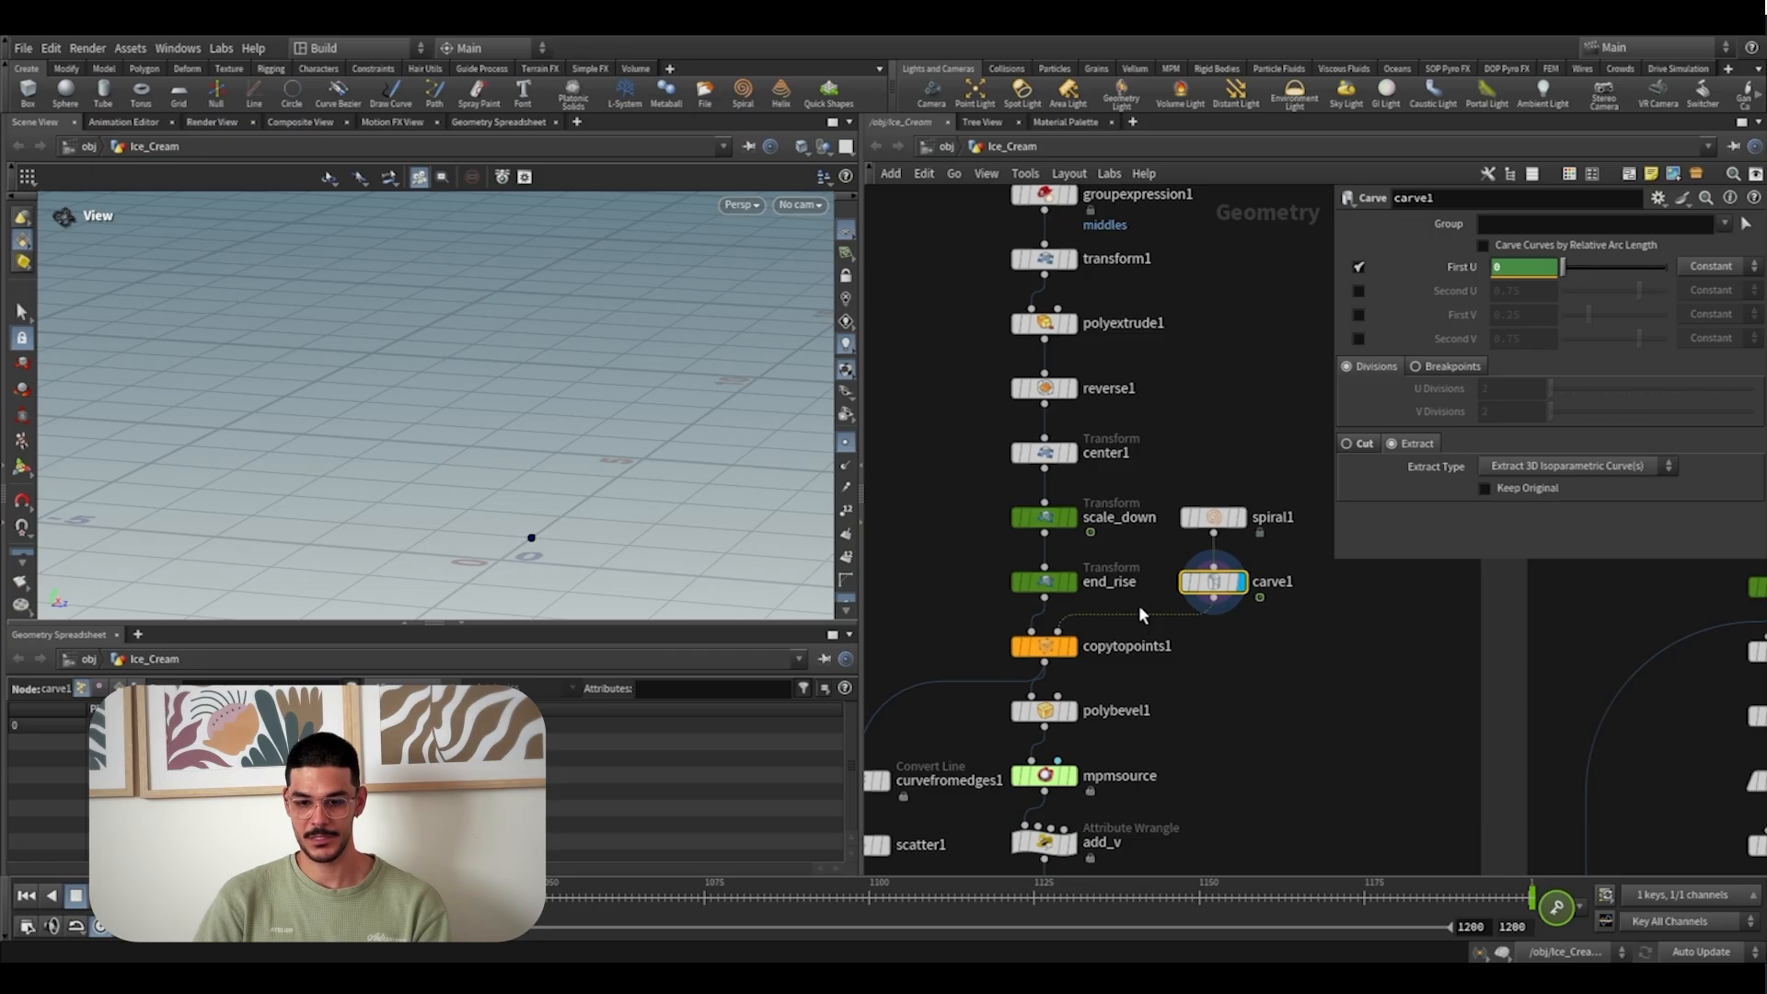
drag(1139, 607, 1024, 506)
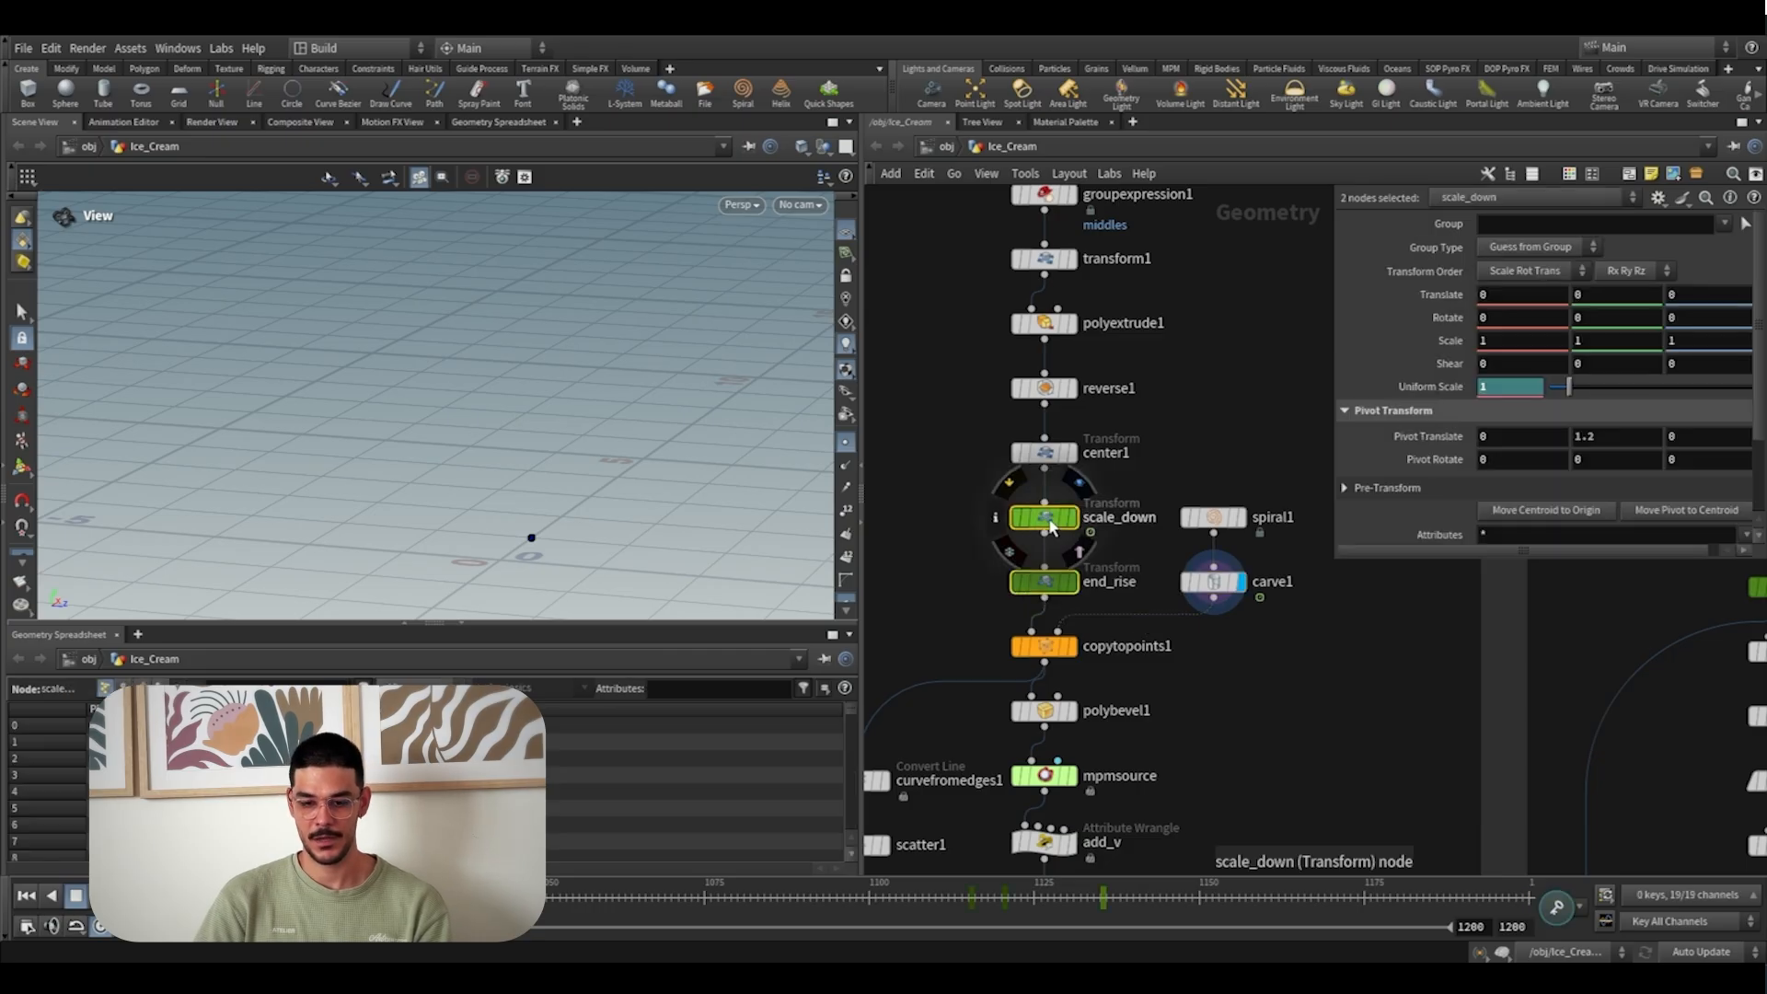
click(1013, 484)
middle_drag(953, 578, 977, 535)
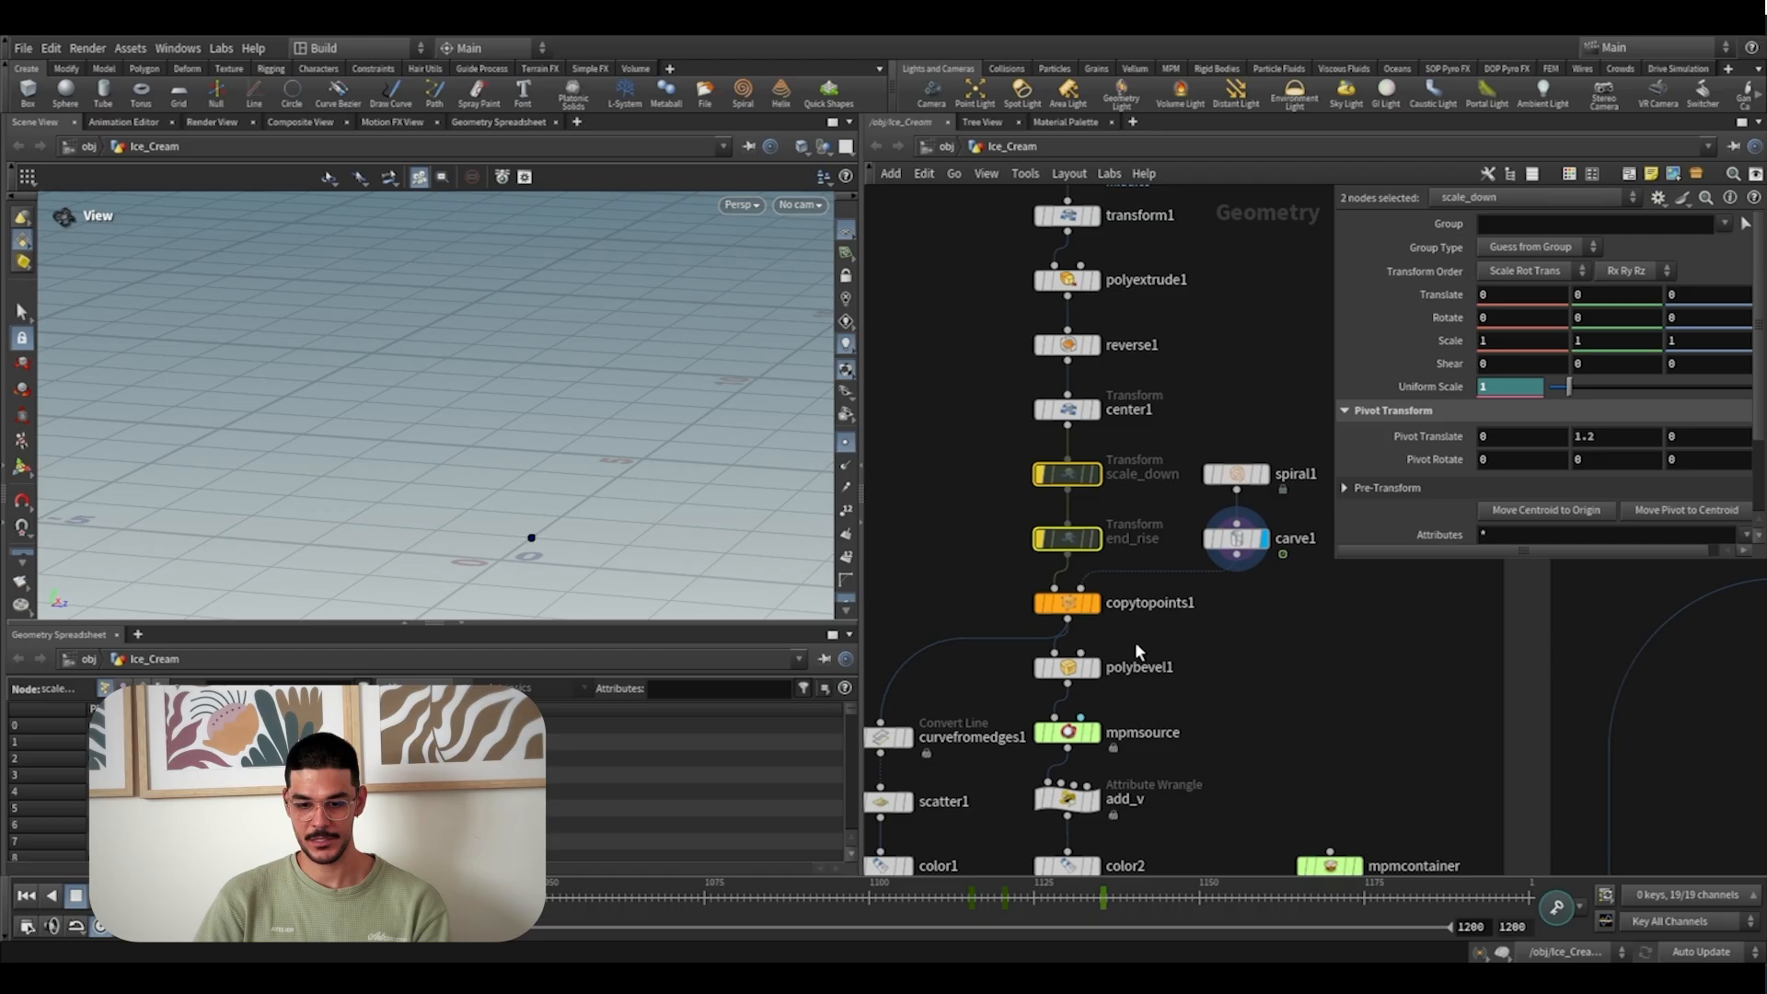
Display the copytopoints1 node and scrub the timeline to watch the star shape travel along the spiral
click(1101, 607)
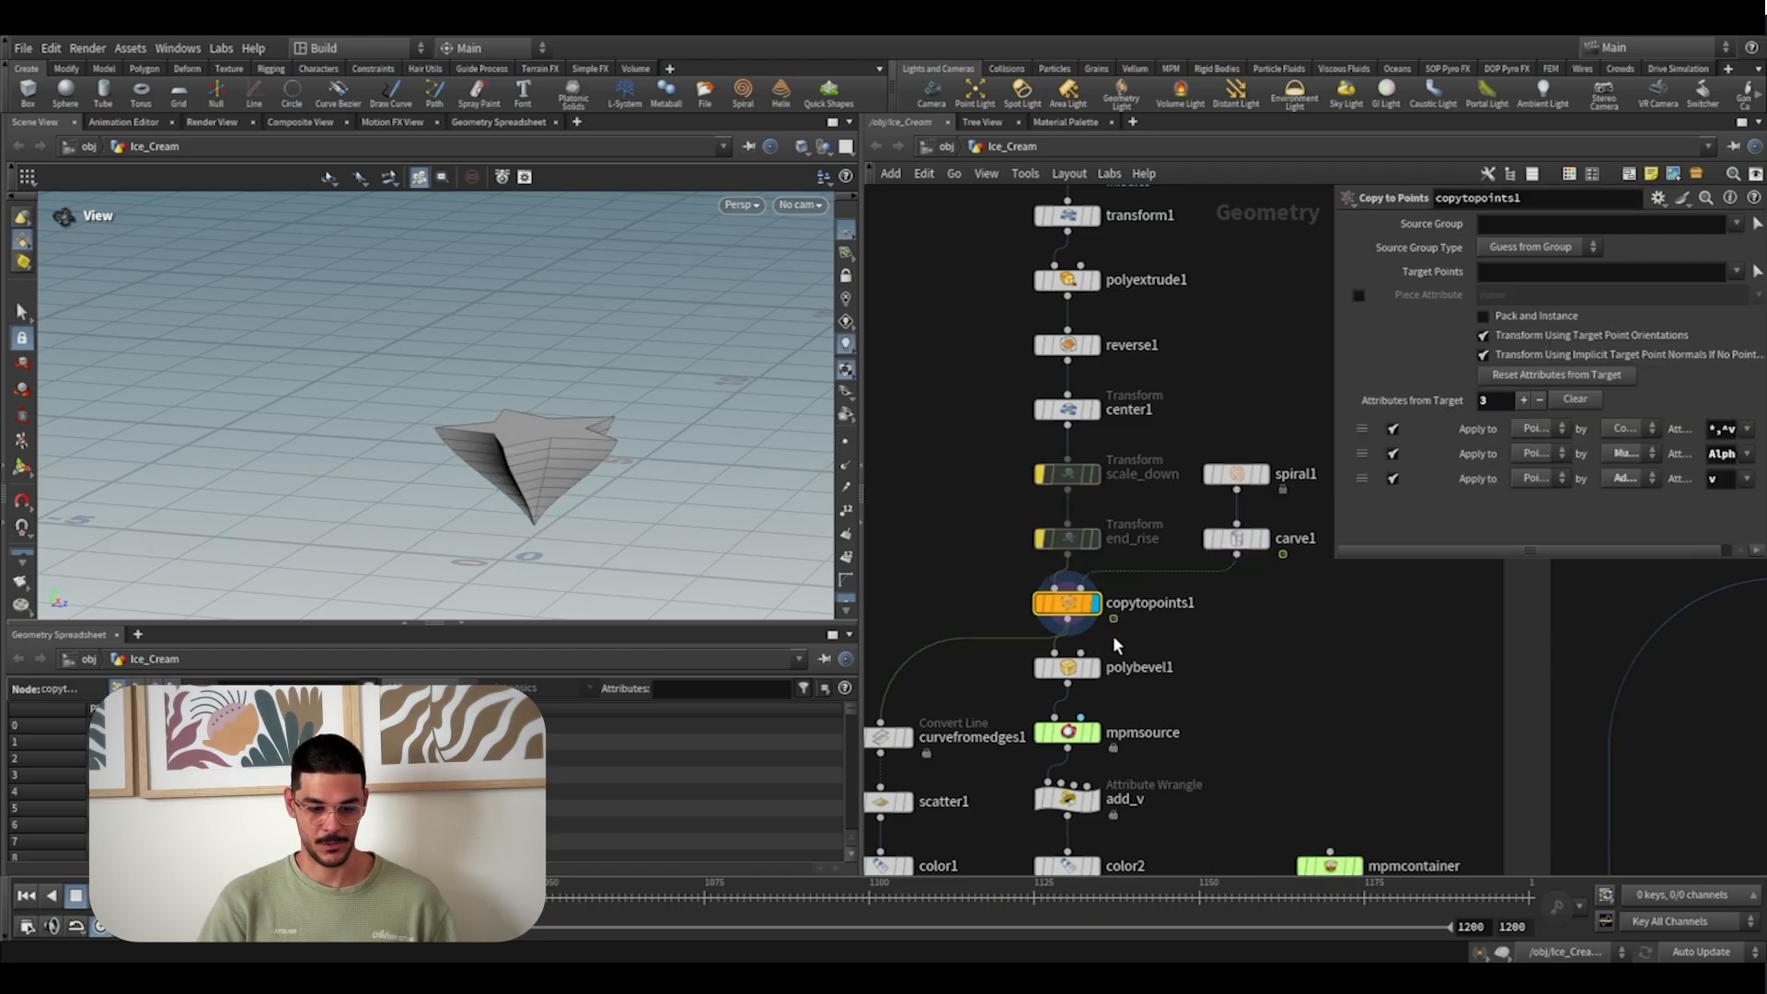
drag(232, 897, 322, 898)
Template the spiral1 curve in the viewport, review its radius and construction settings, and scrub the nozzle along it
click(1261, 481)
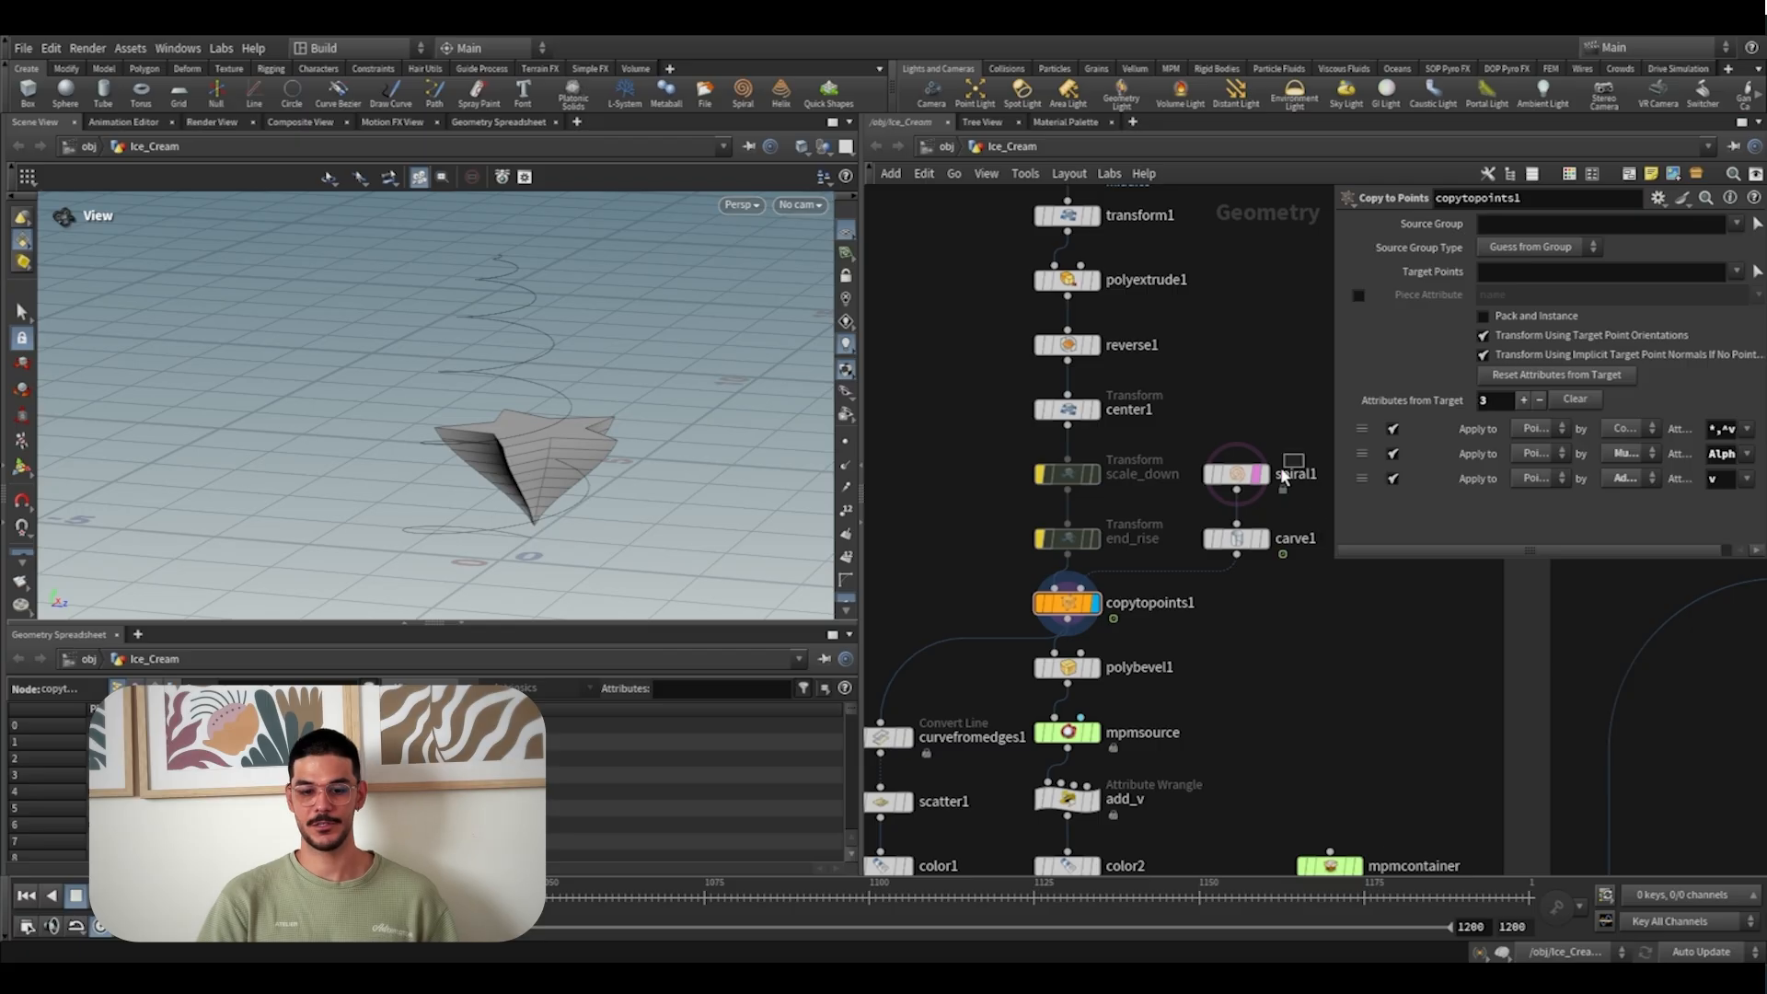
click(1244, 480)
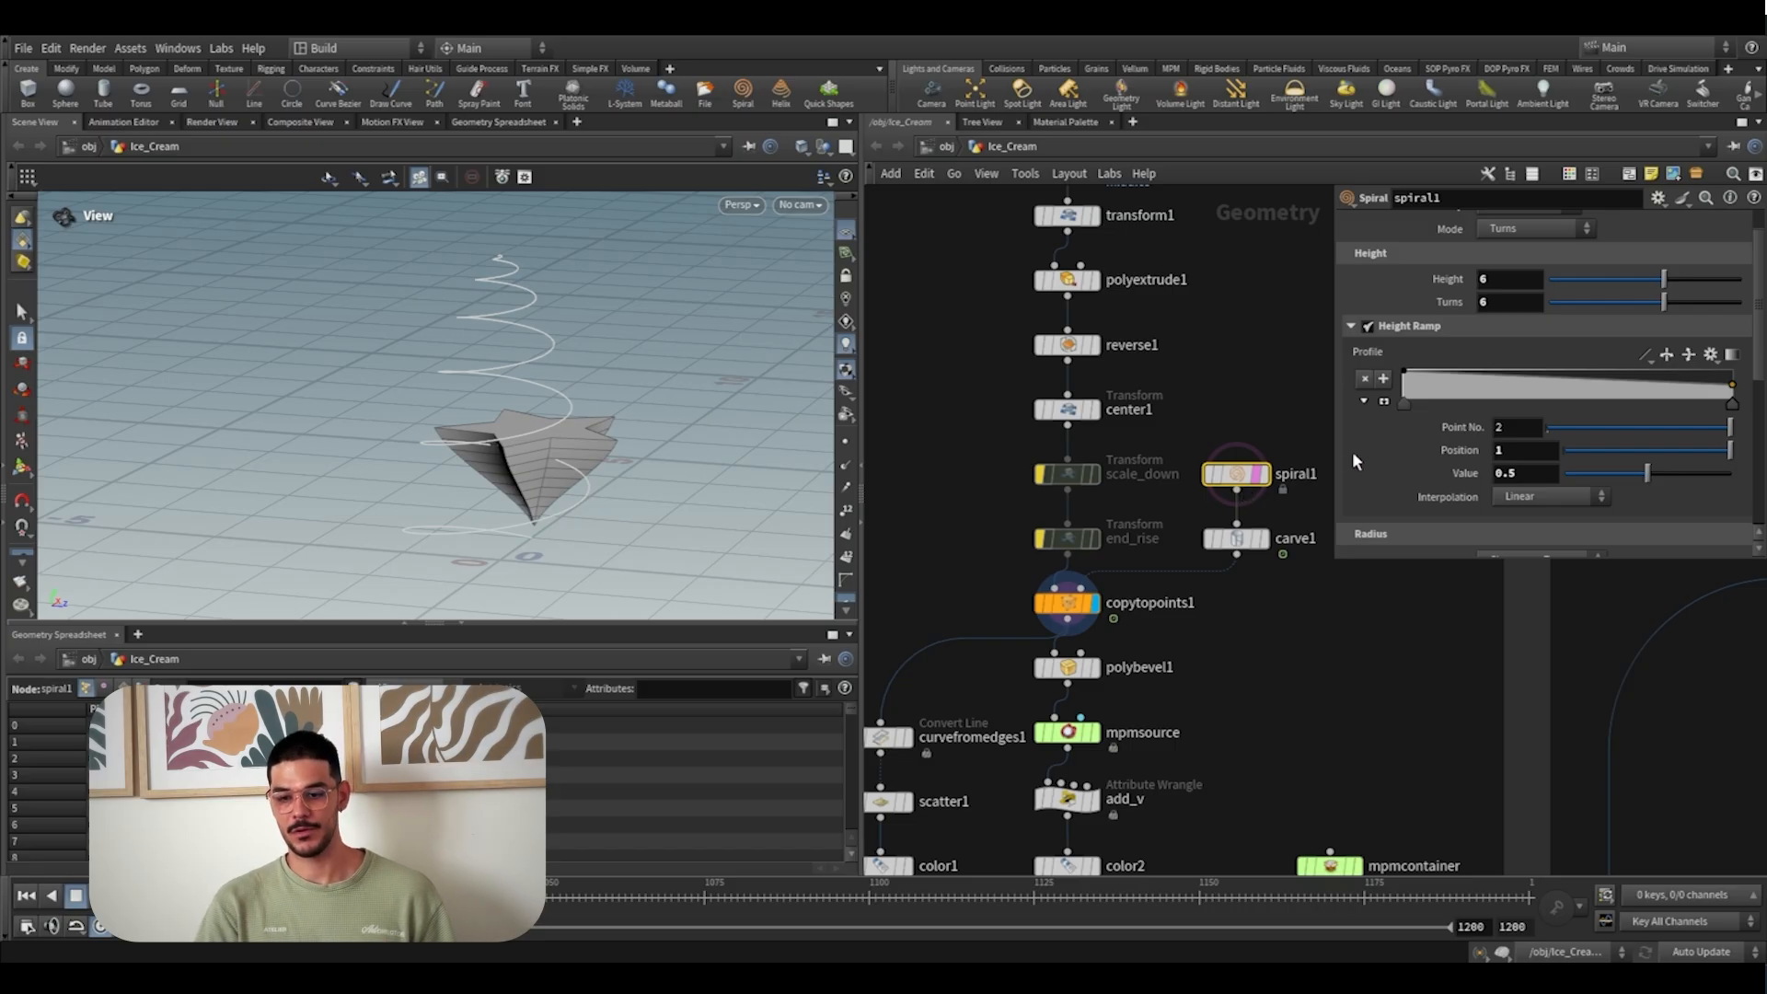
scroll(1391, 419, down, 6)
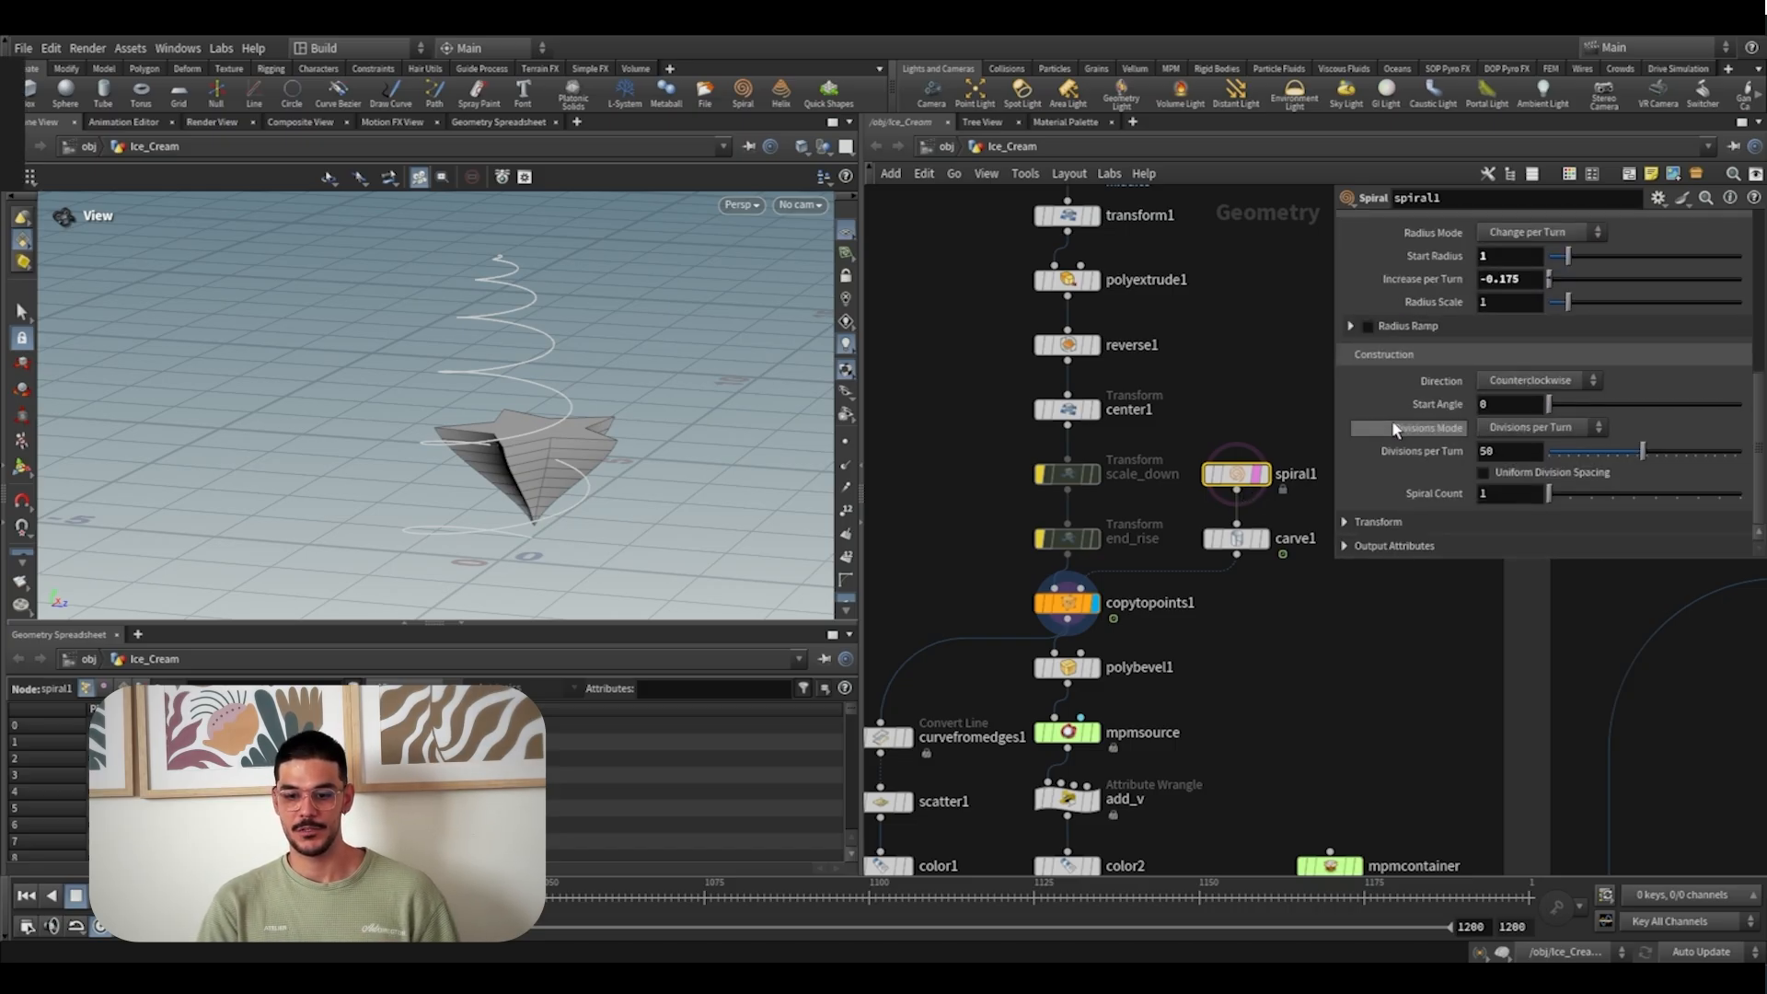
scroll(1393, 425, up, 6)
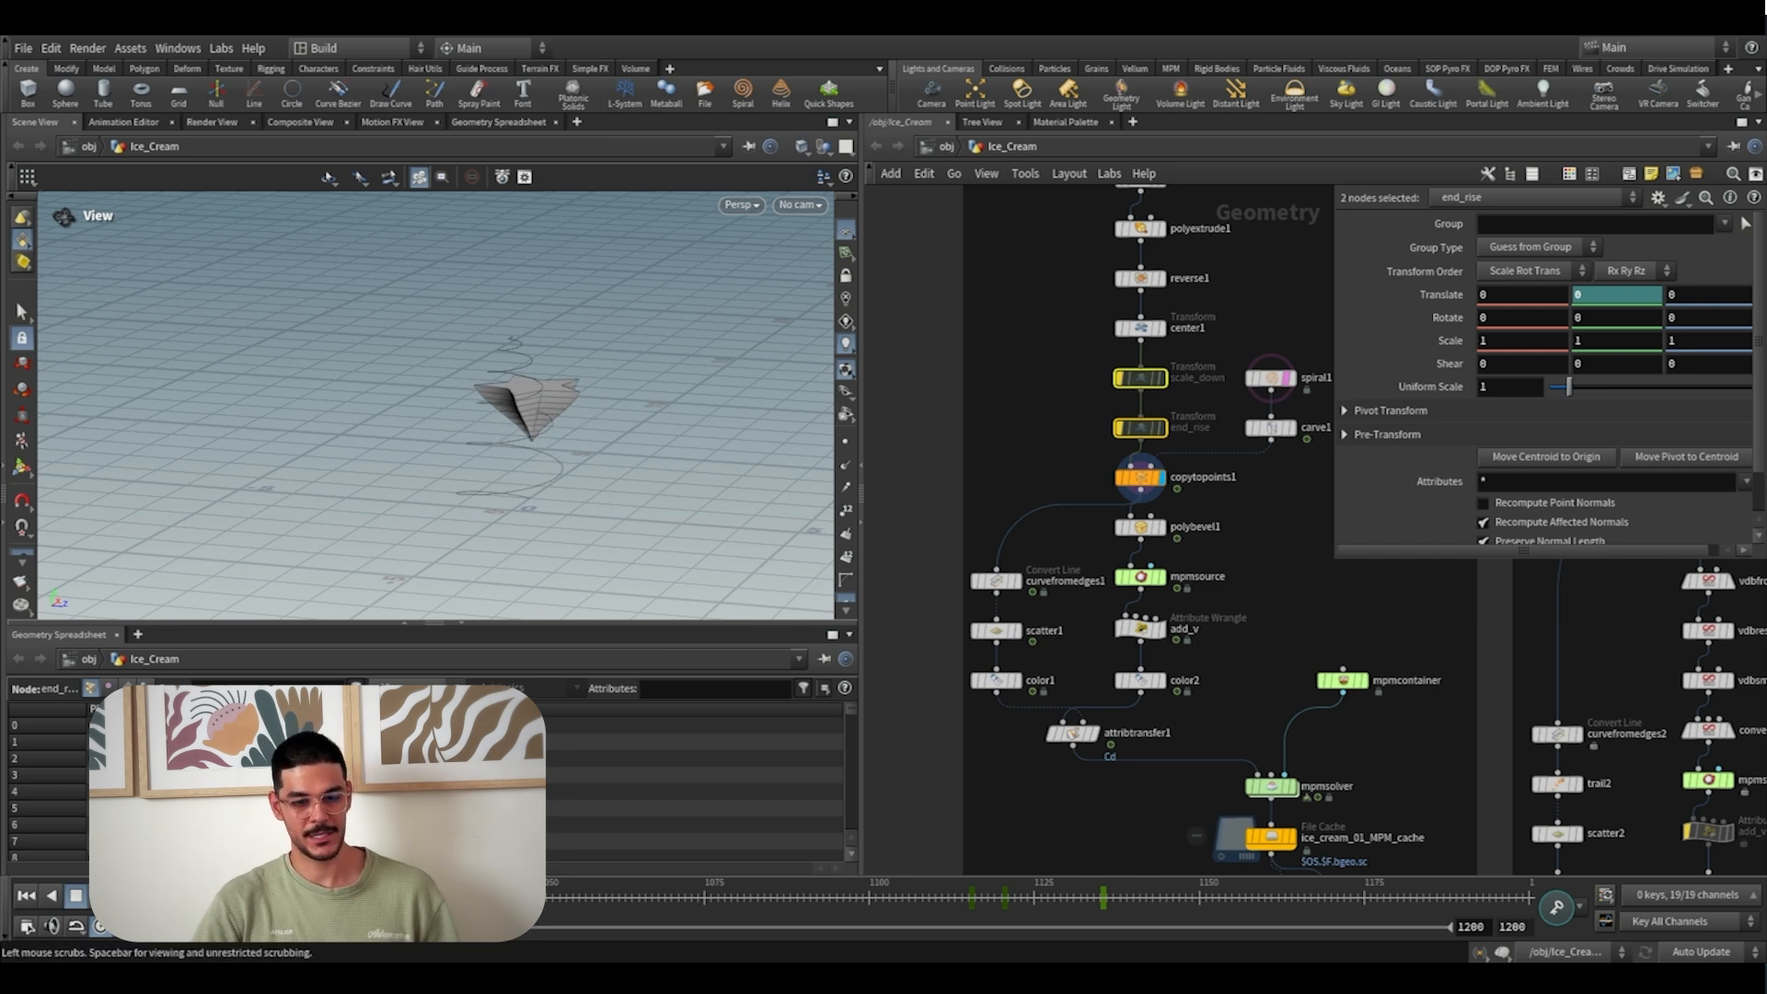
drag(534, 902, 964, 908)
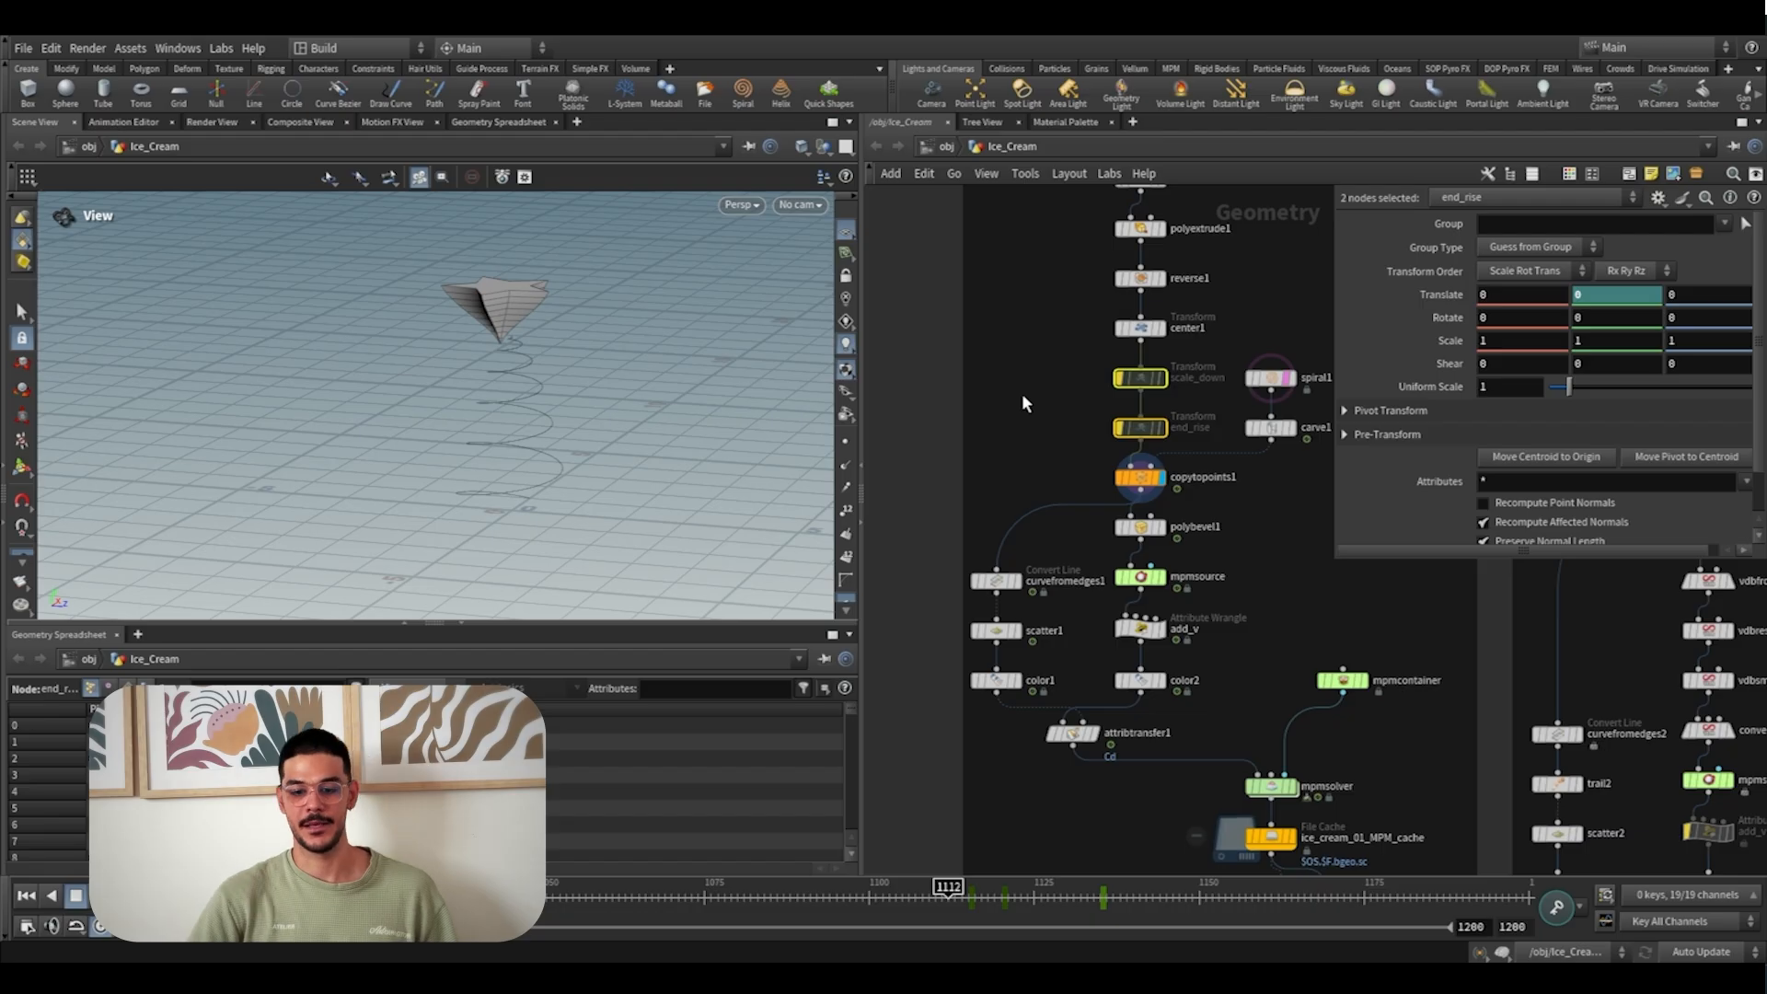
Re-enable the bypassed scale_down and end_rise transform nodes and scrub back to frame 1102
drag(1093, 387, 1146, 438)
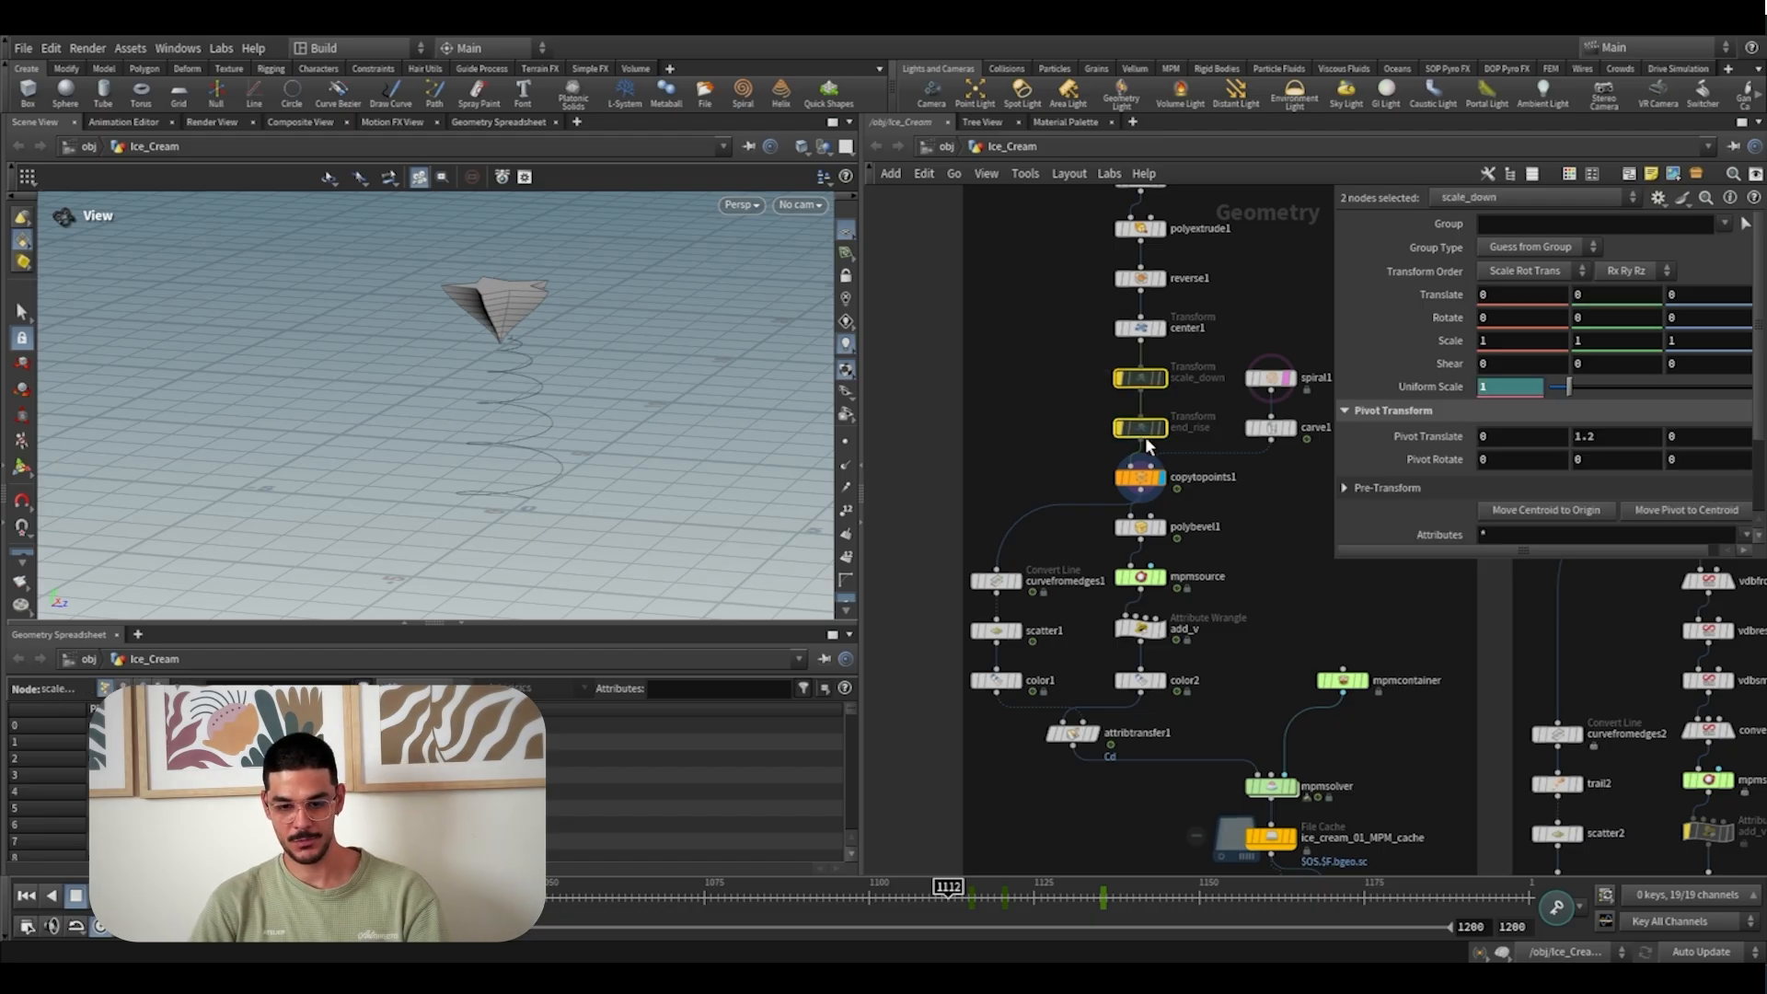
key(b)
click(1065, 406)
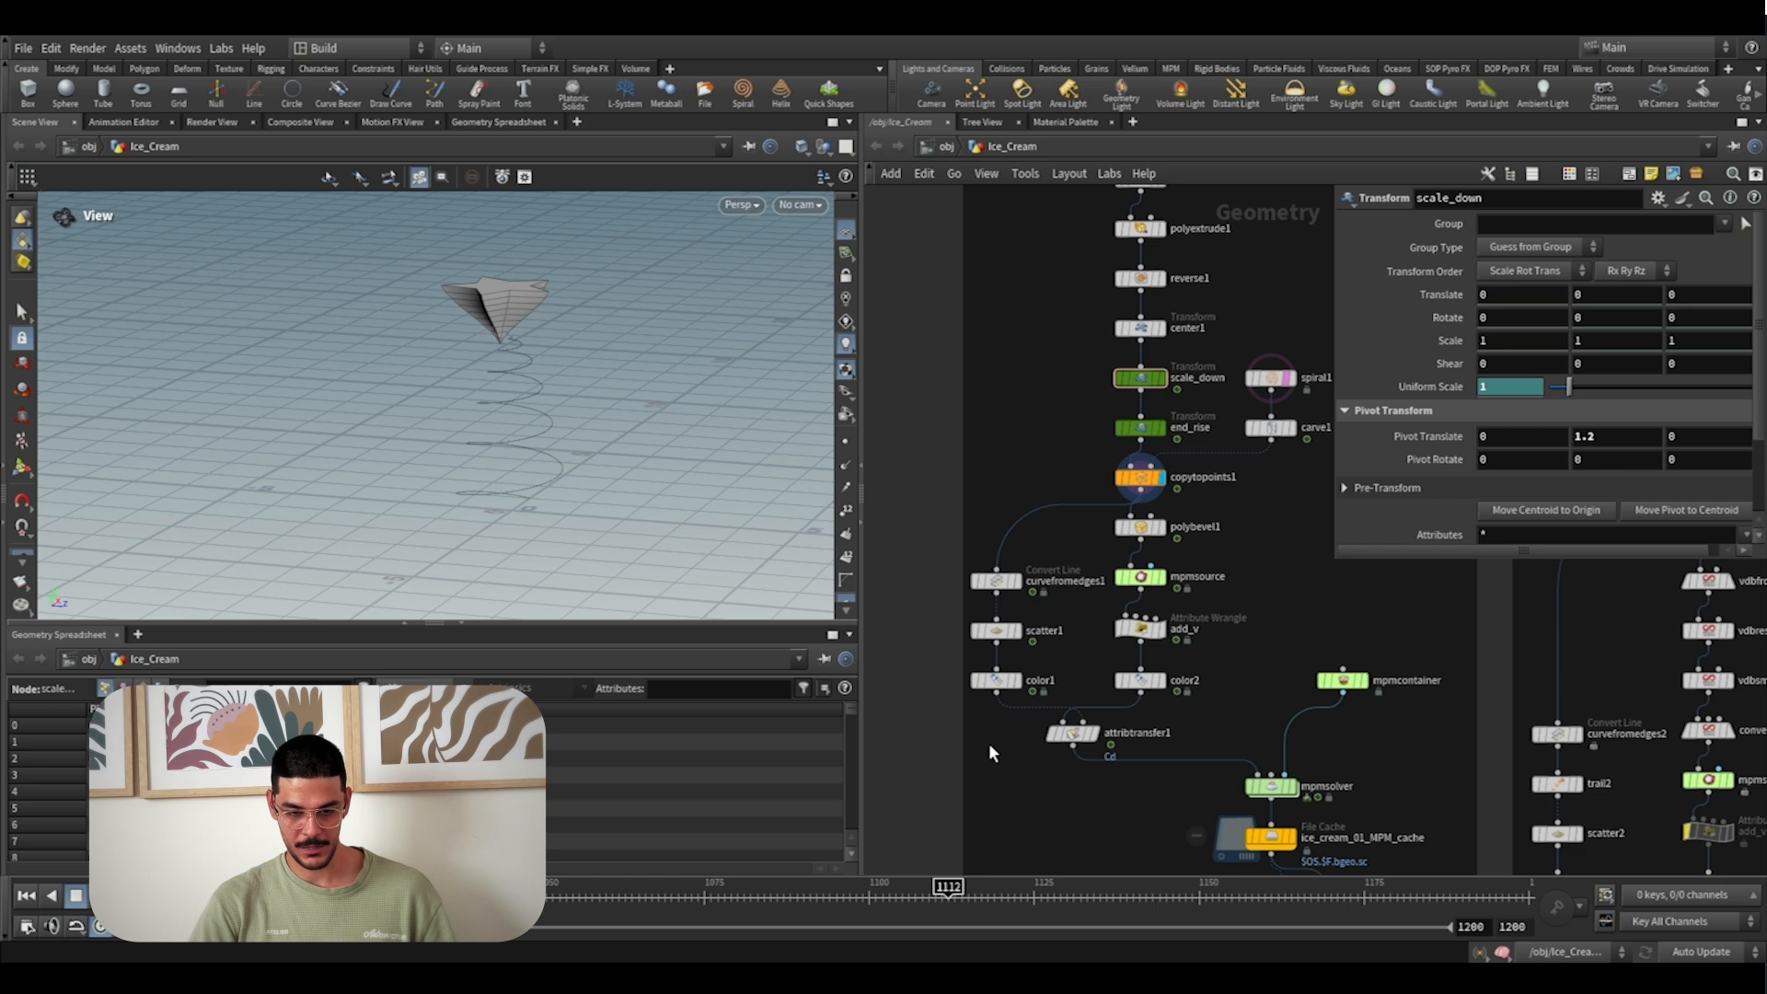
mouse_move(941, 886)
mouse_down()
mouse_move(893, 886)
mouse_move(1087, 910)
mouse_move(881, 914)
mouse_up()
Display the ice_cream_01_MPM_cache node and scrub the timeline to review the cached simulation
middle_drag(1029, 471, 1078, 405)
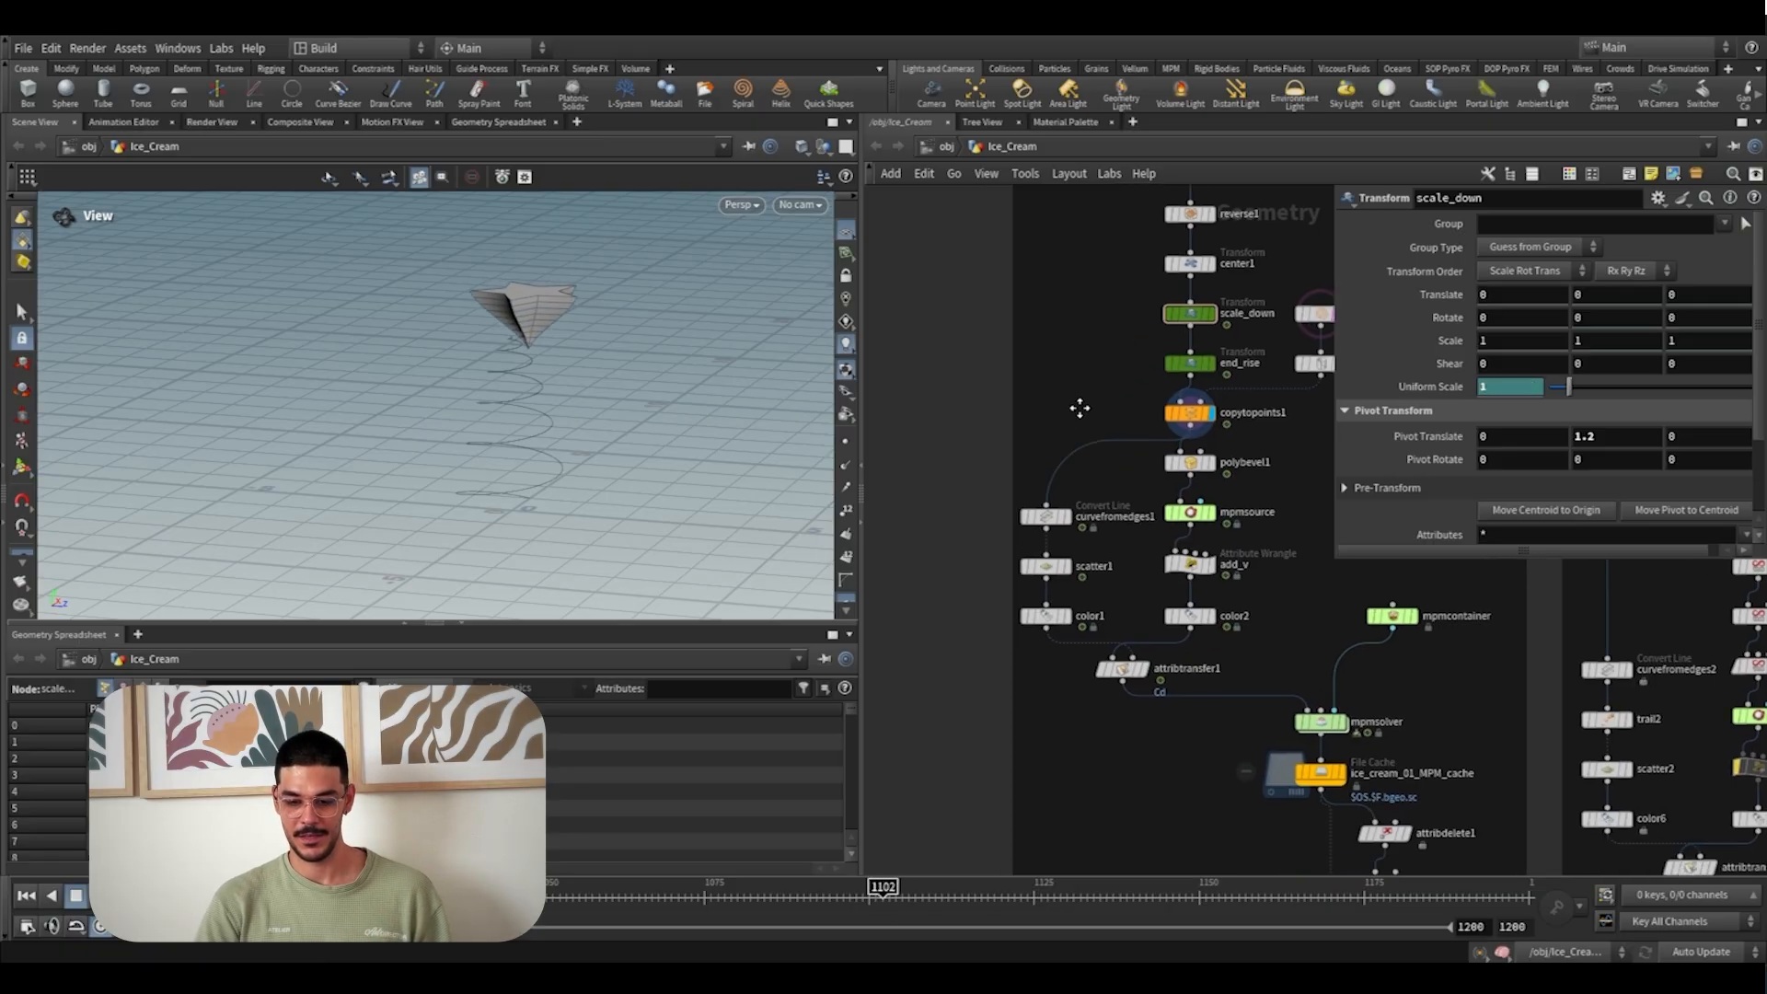
click(1346, 773)
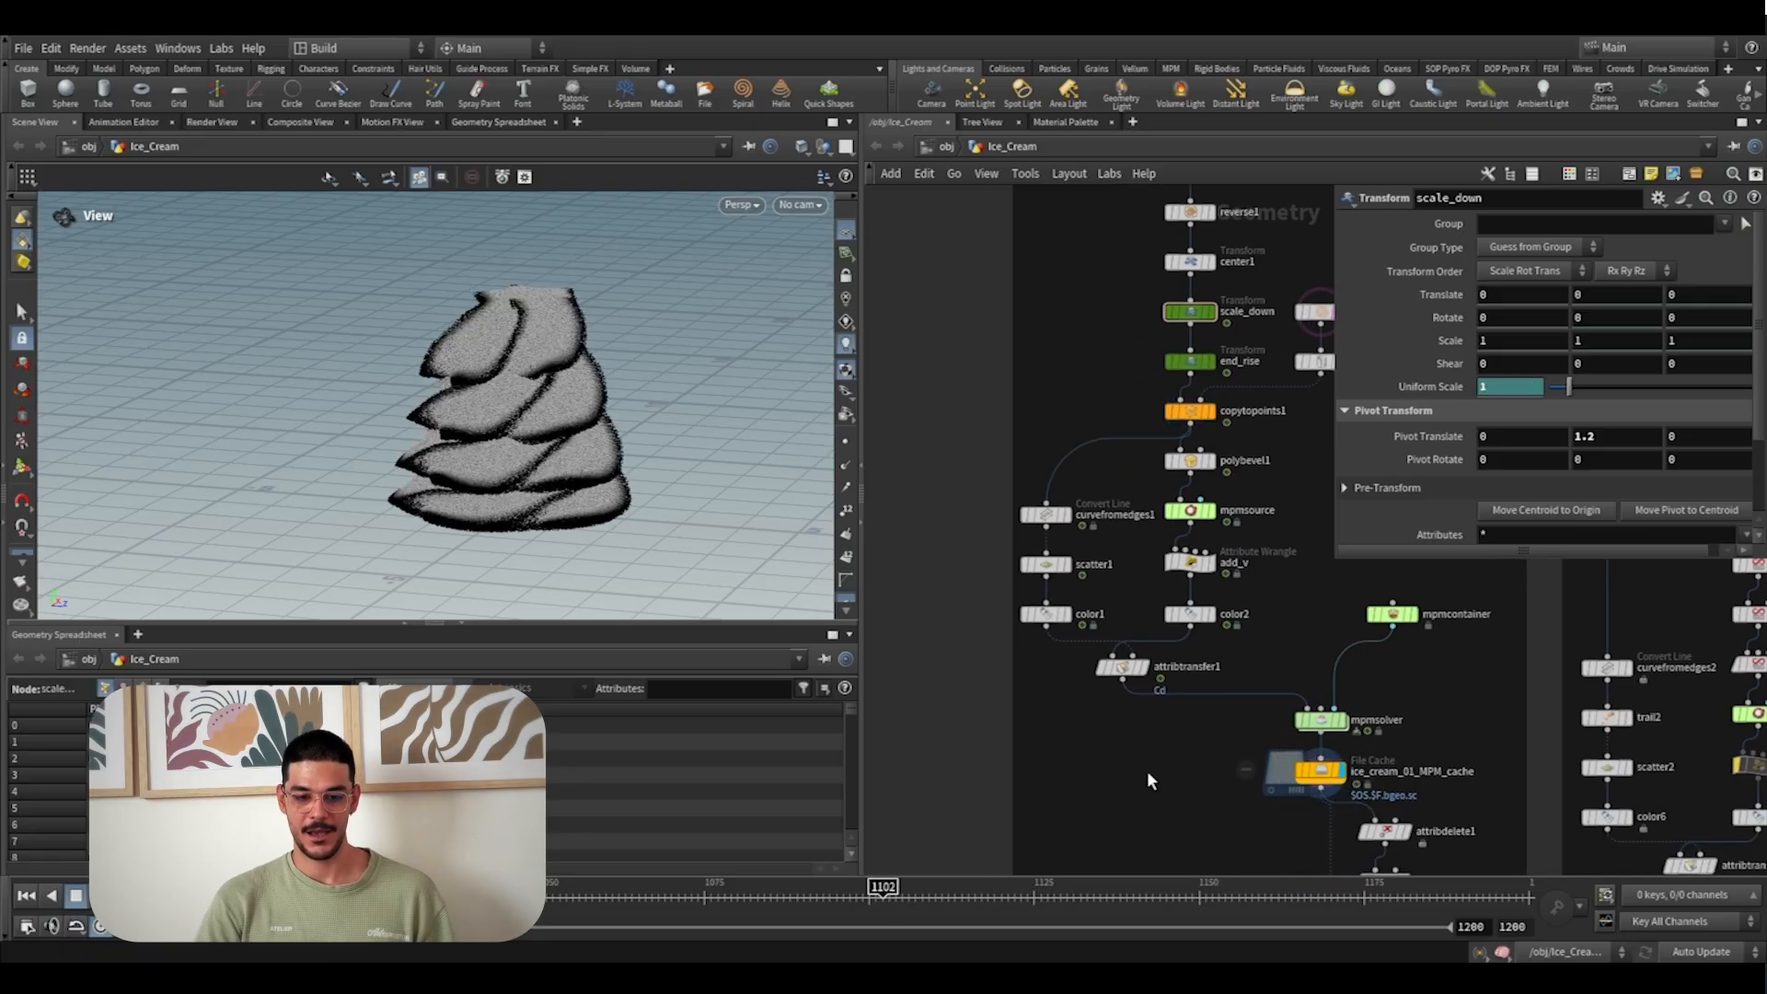
drag(864, 902, 1100, 909)
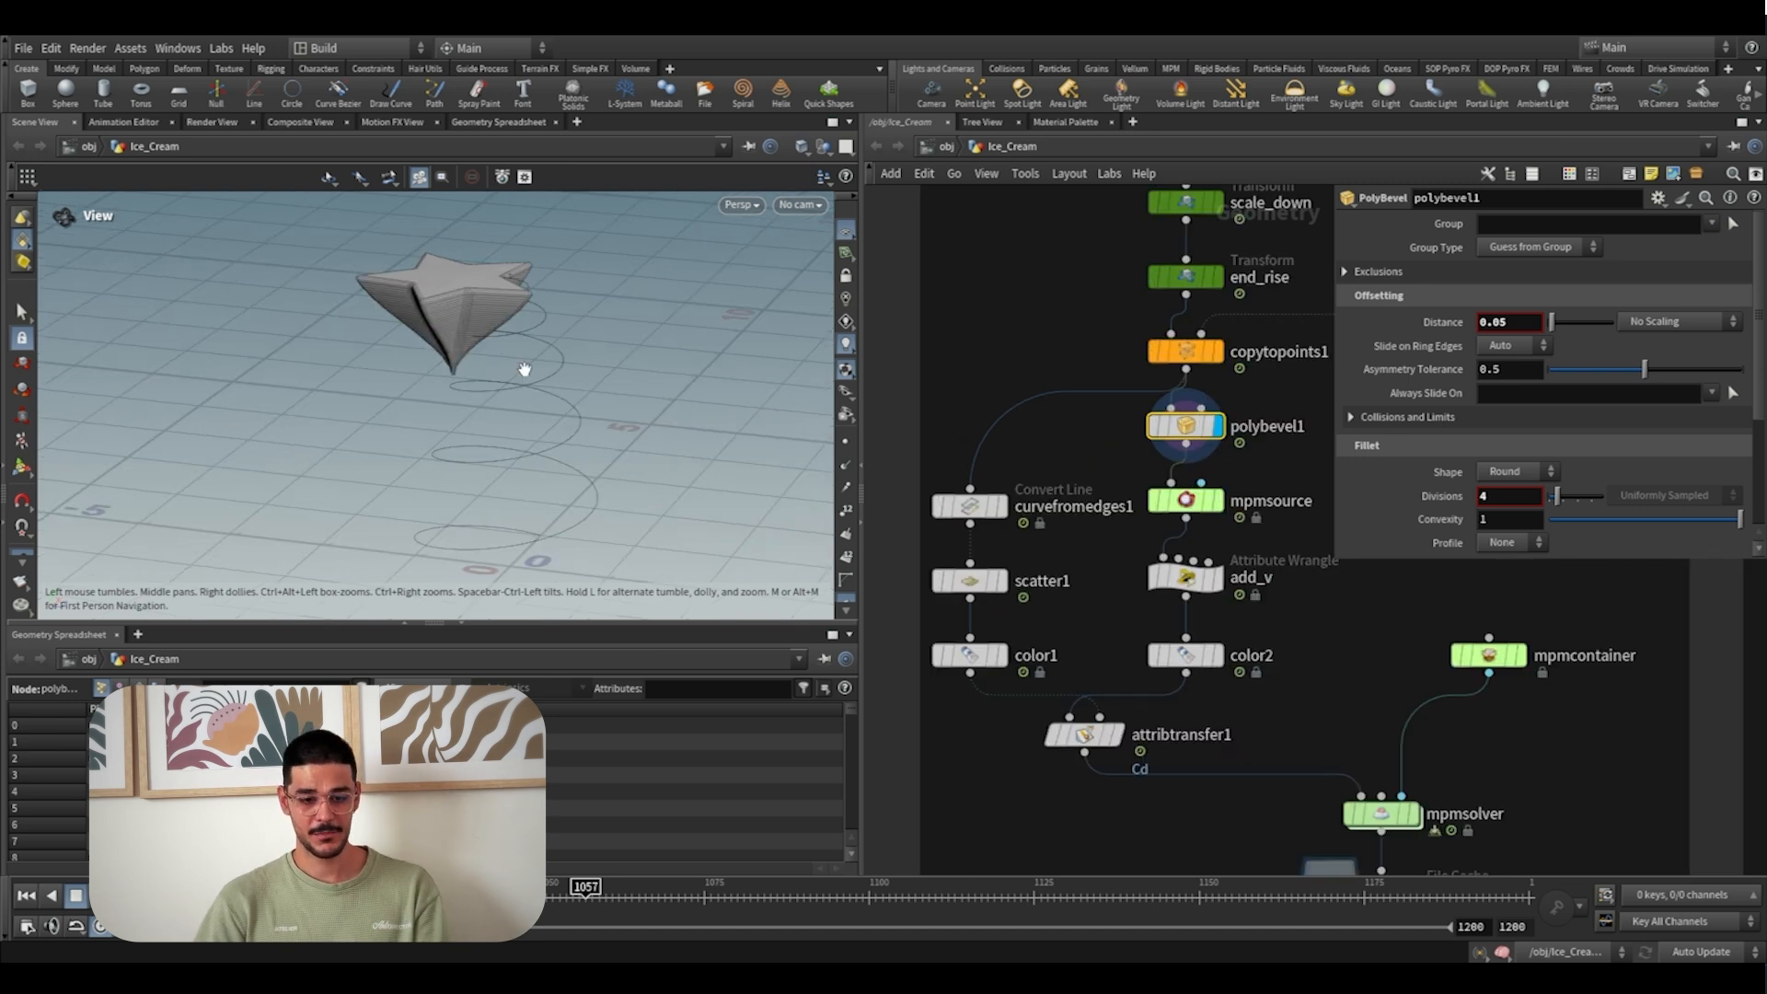
Inspect the polybevel1 result up close, and display the mpmsource node to review its particle and material settings
scroll(458, 305, up, 3)
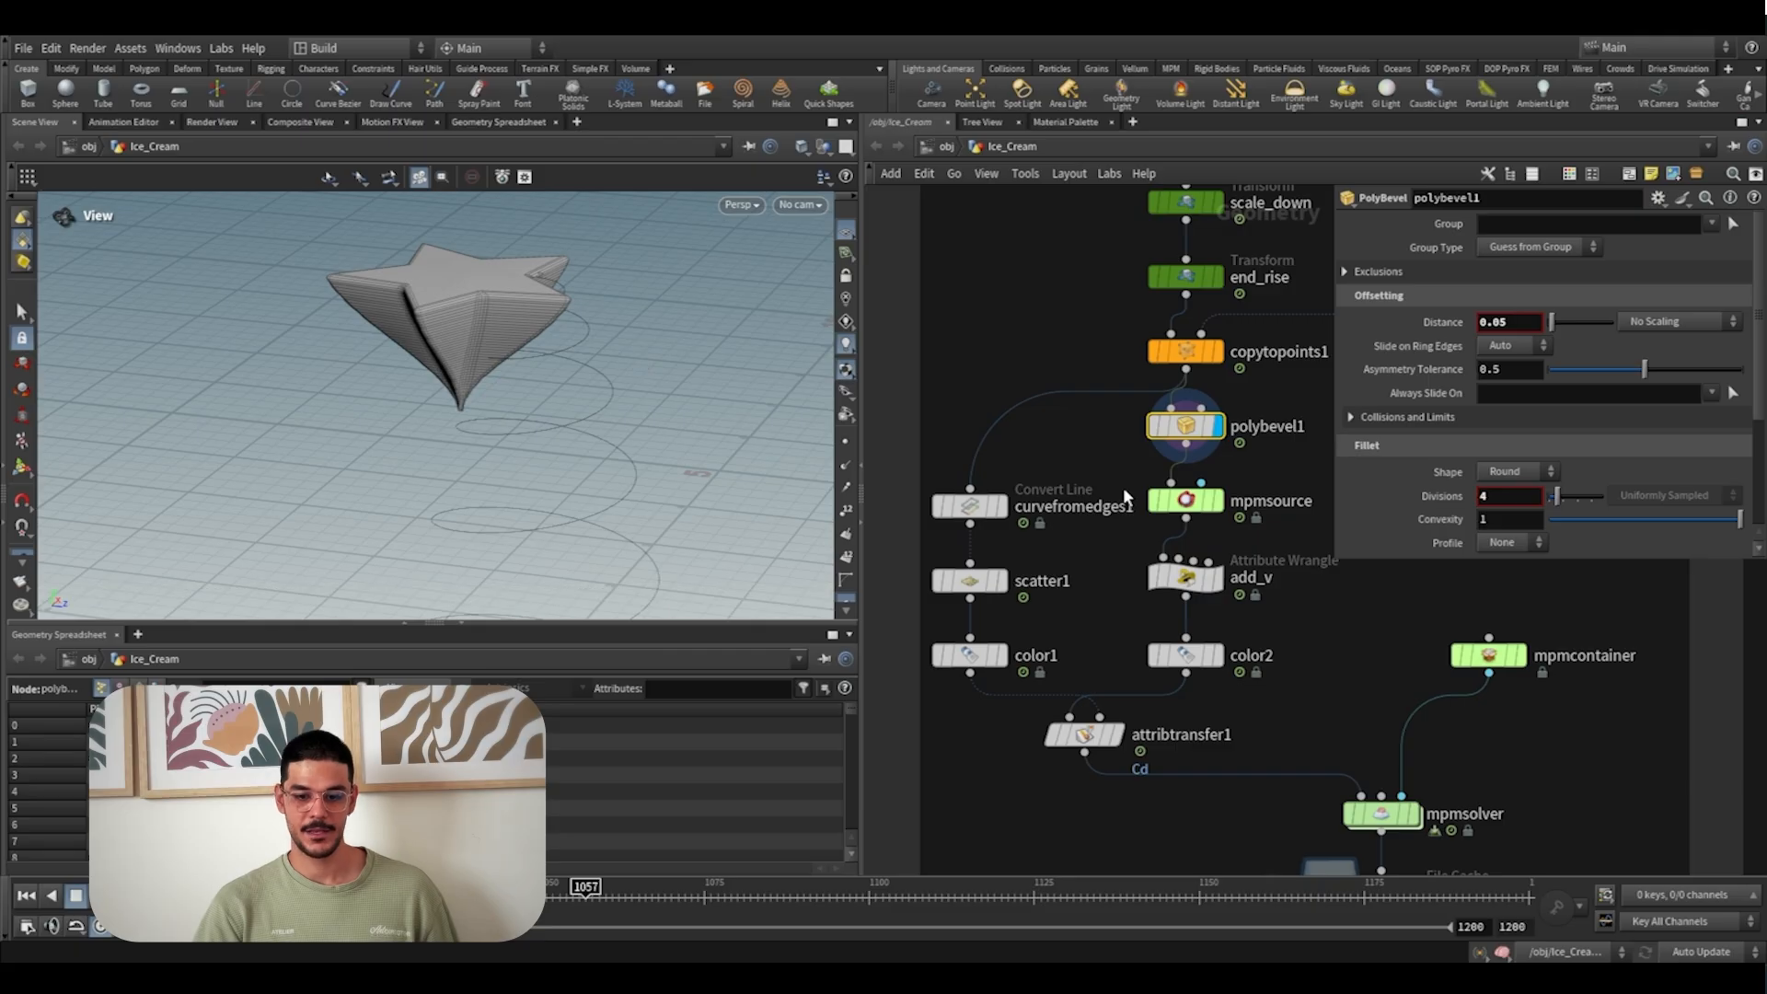
middle_drag(1093, 464, 1129, 392)
scroll(1130, 394, down, 1)
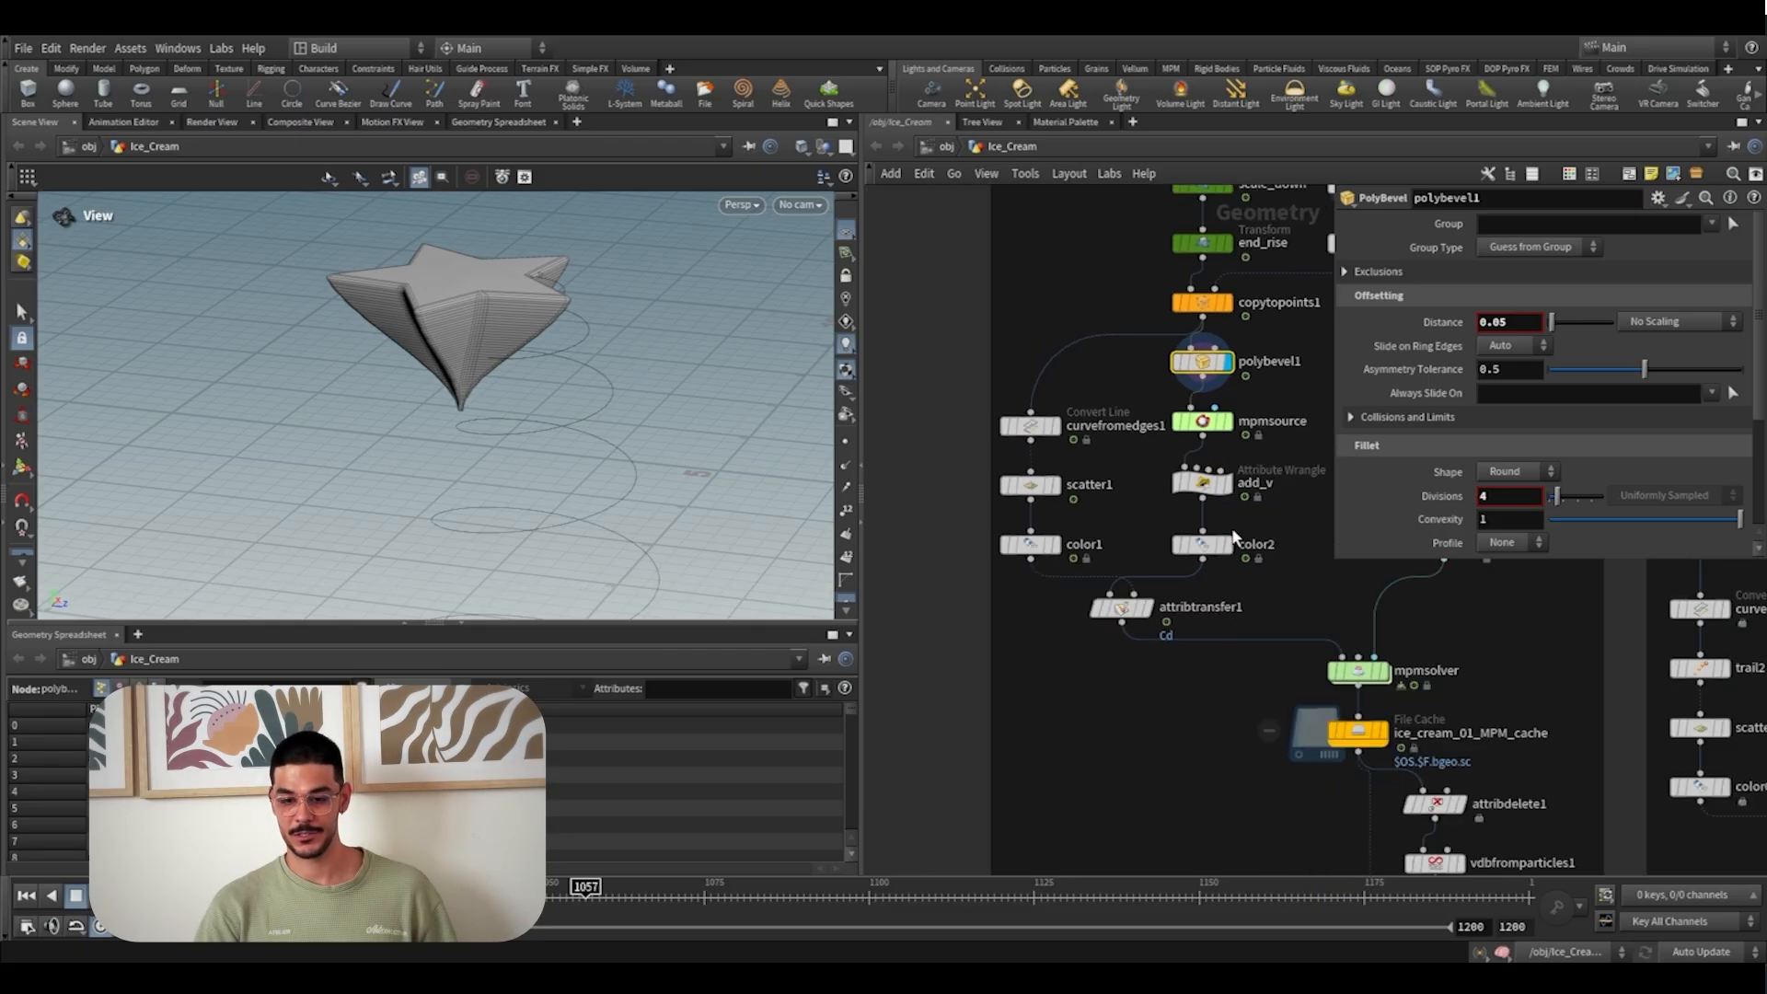
scroll(1272, 453, up, 2)
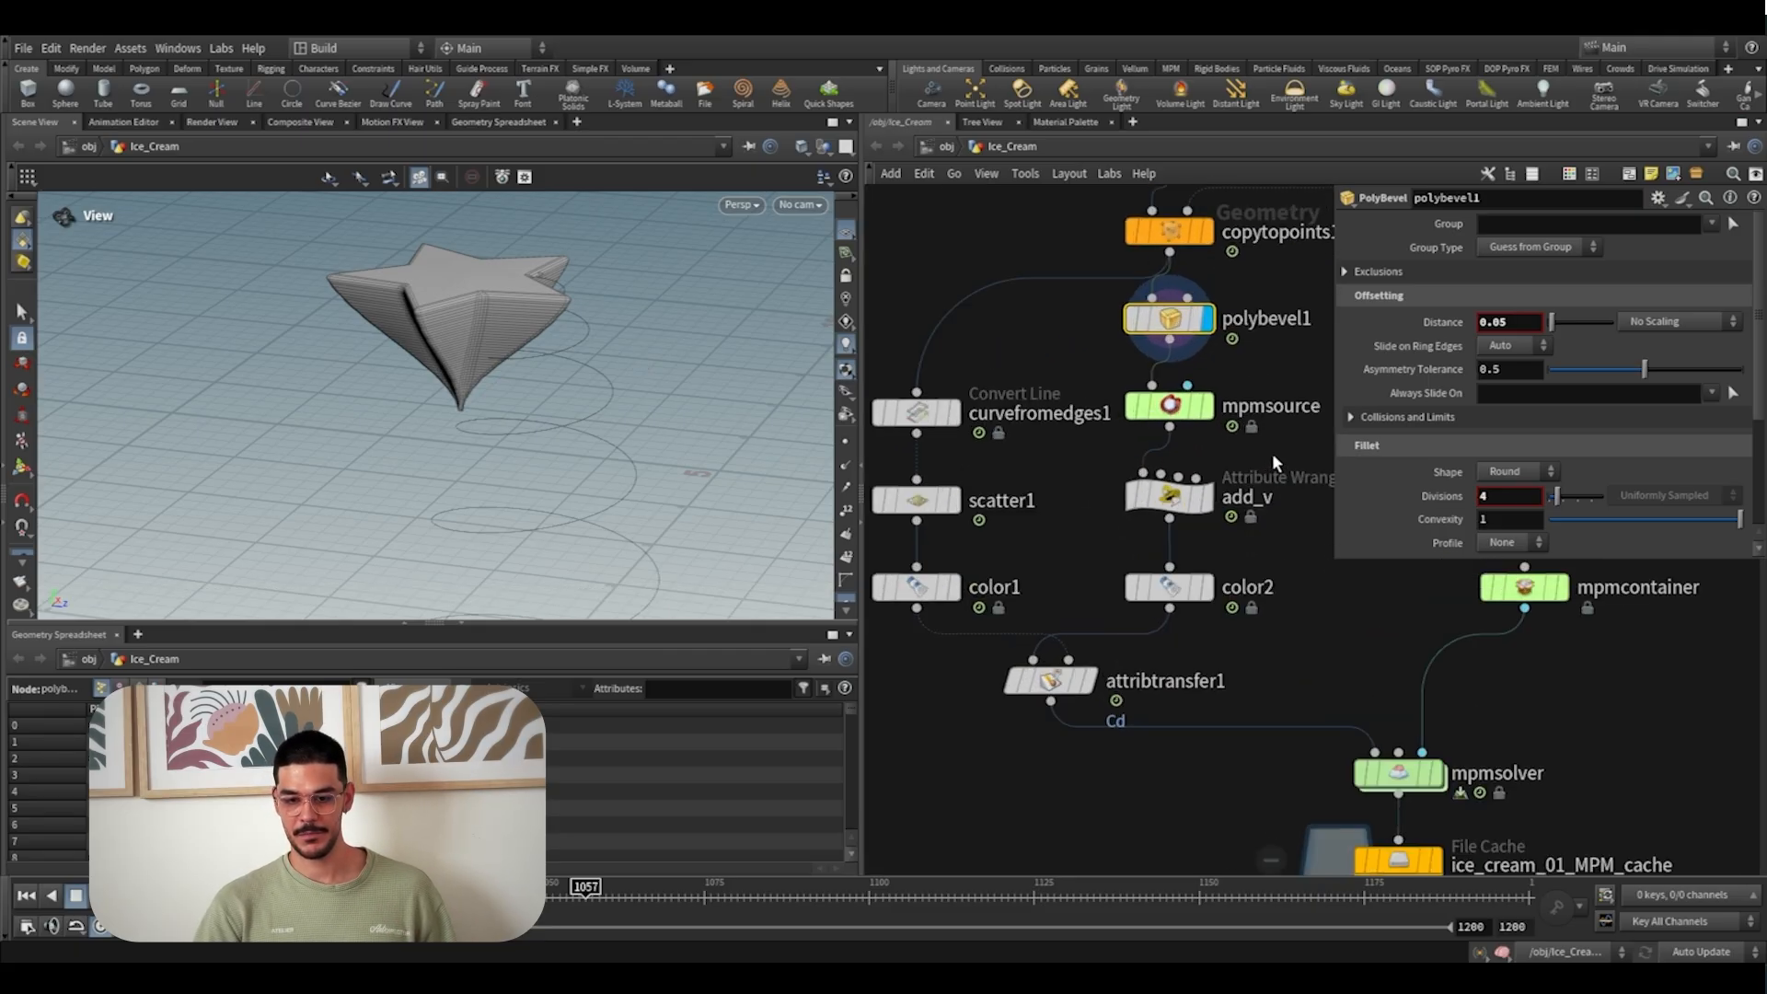
click(1219, 398)
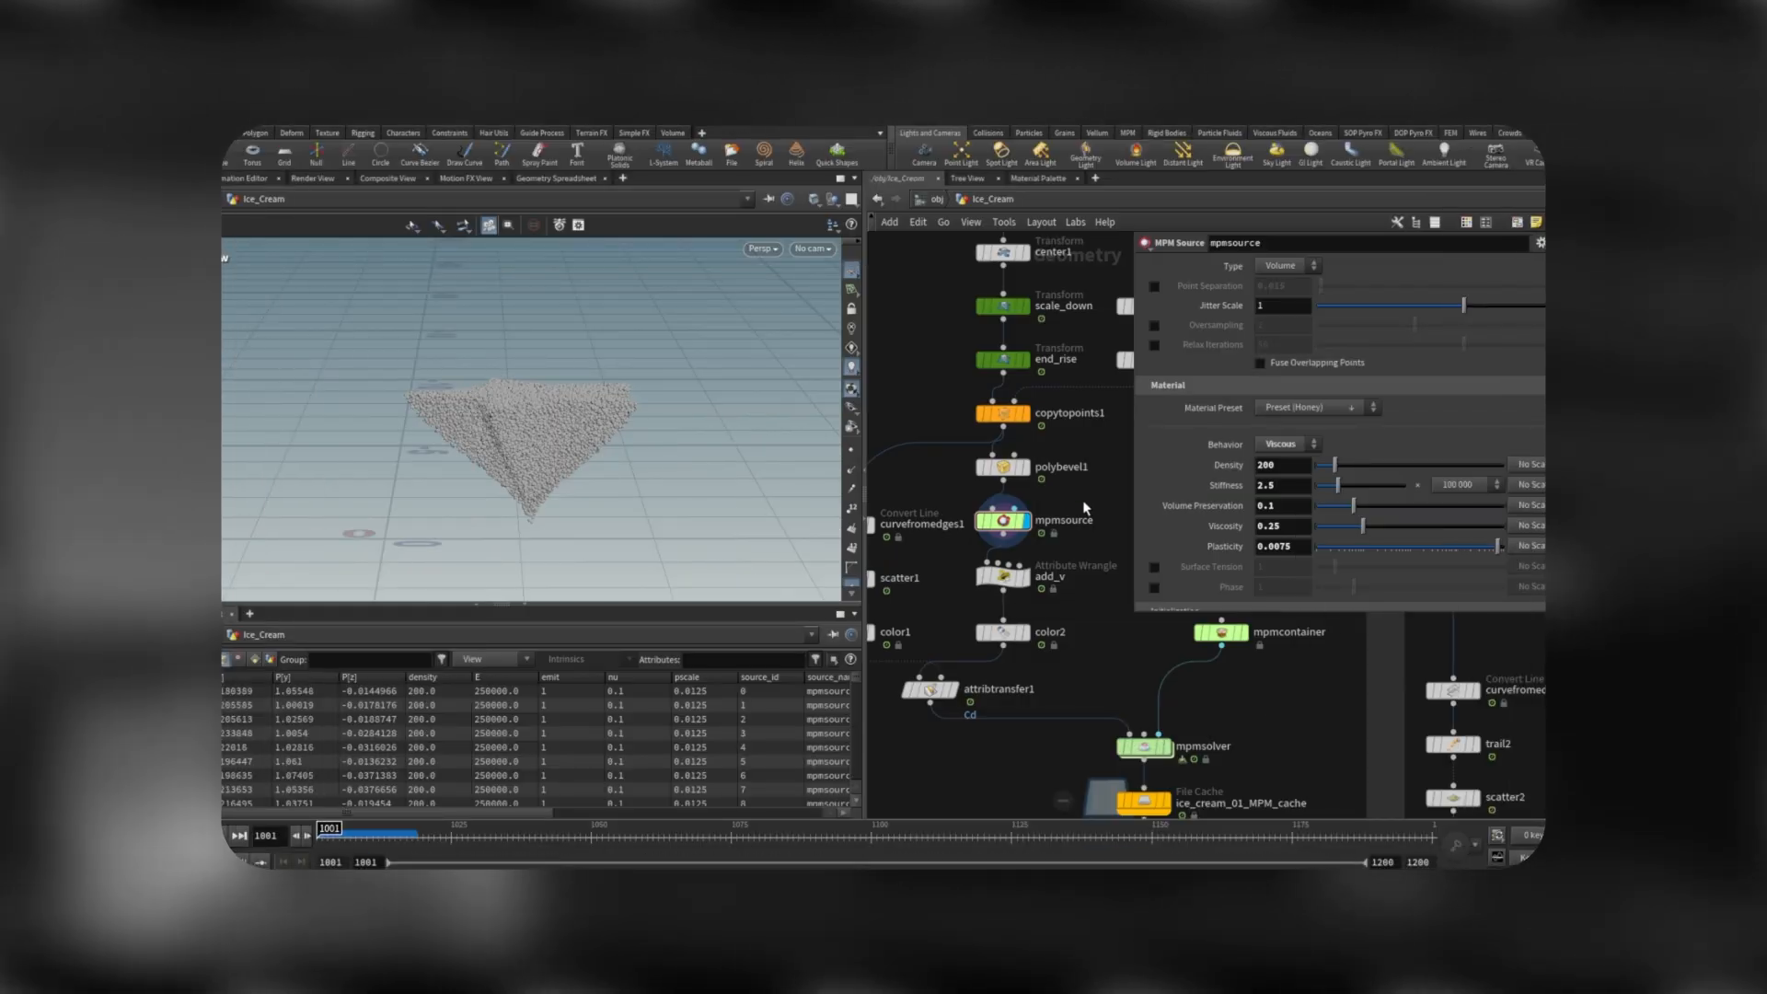
drag(1098, 500, 953, 549)
Select the curvefromedges1, scatter1, color1, color2 and attribtransfer1 nodes together, and show the parameters of curvefromedges1 alone
mouse_move(1202, 550)
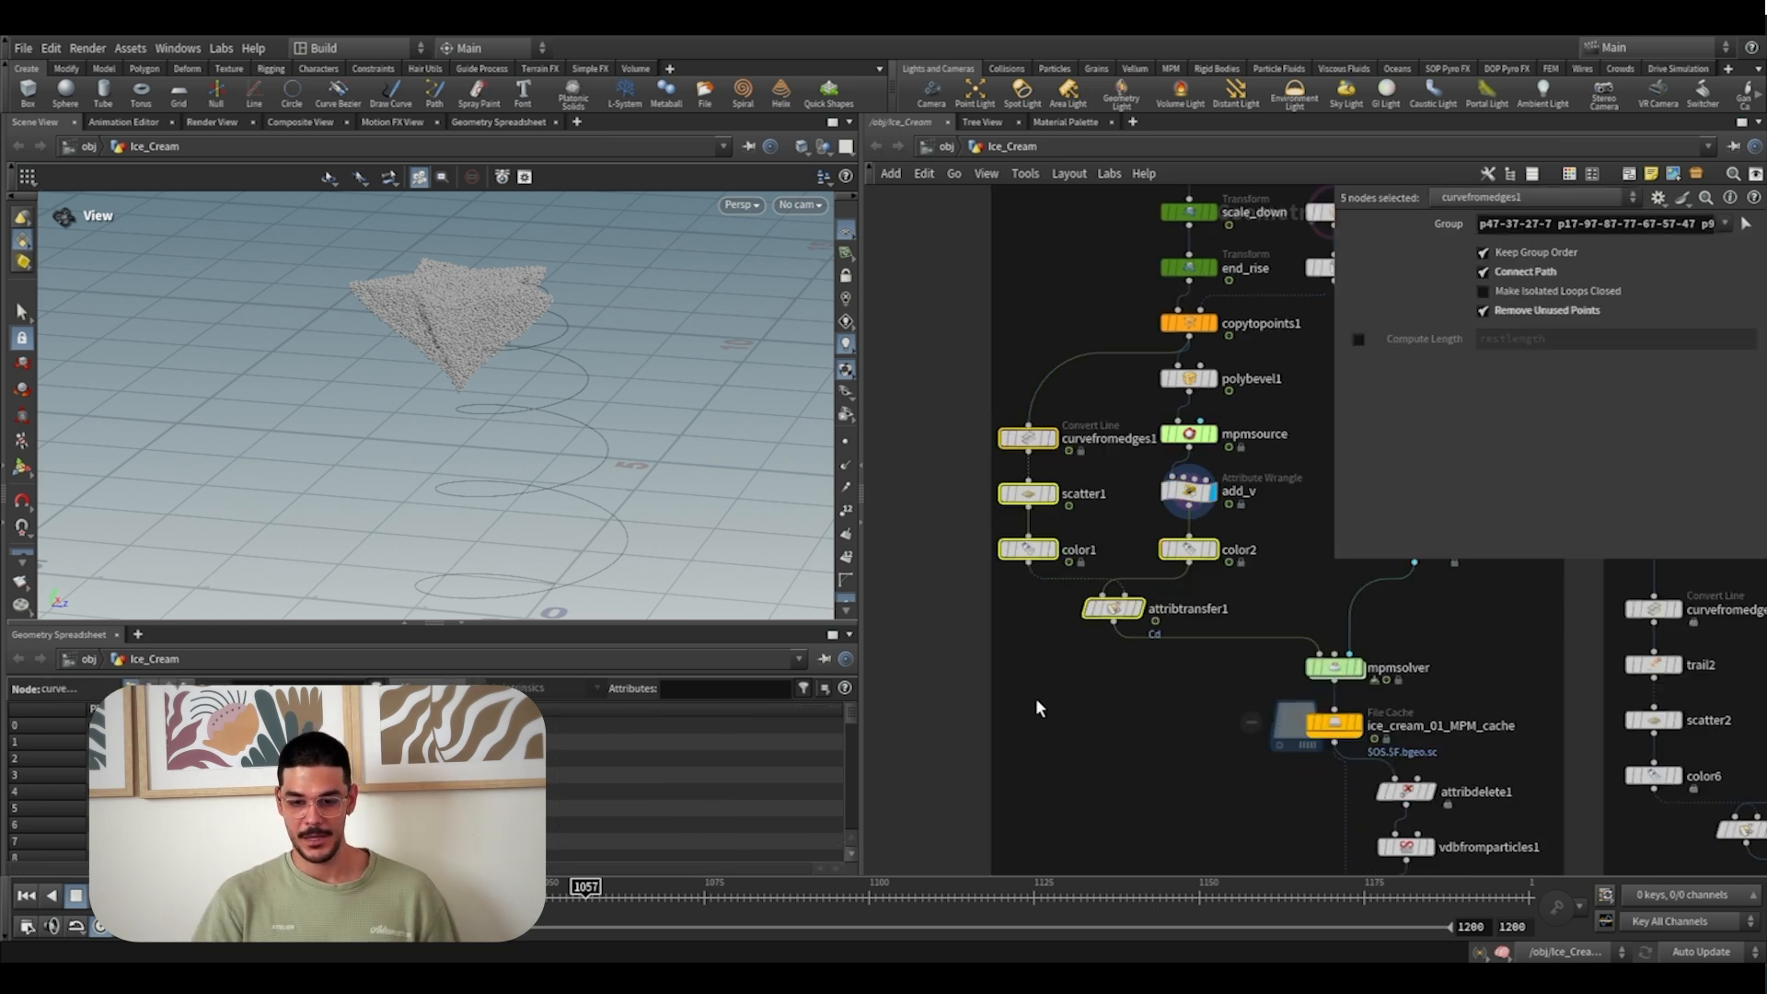
drag(1219, 681, 966, 544)
shift+drag(926, 427, 1068, 518)
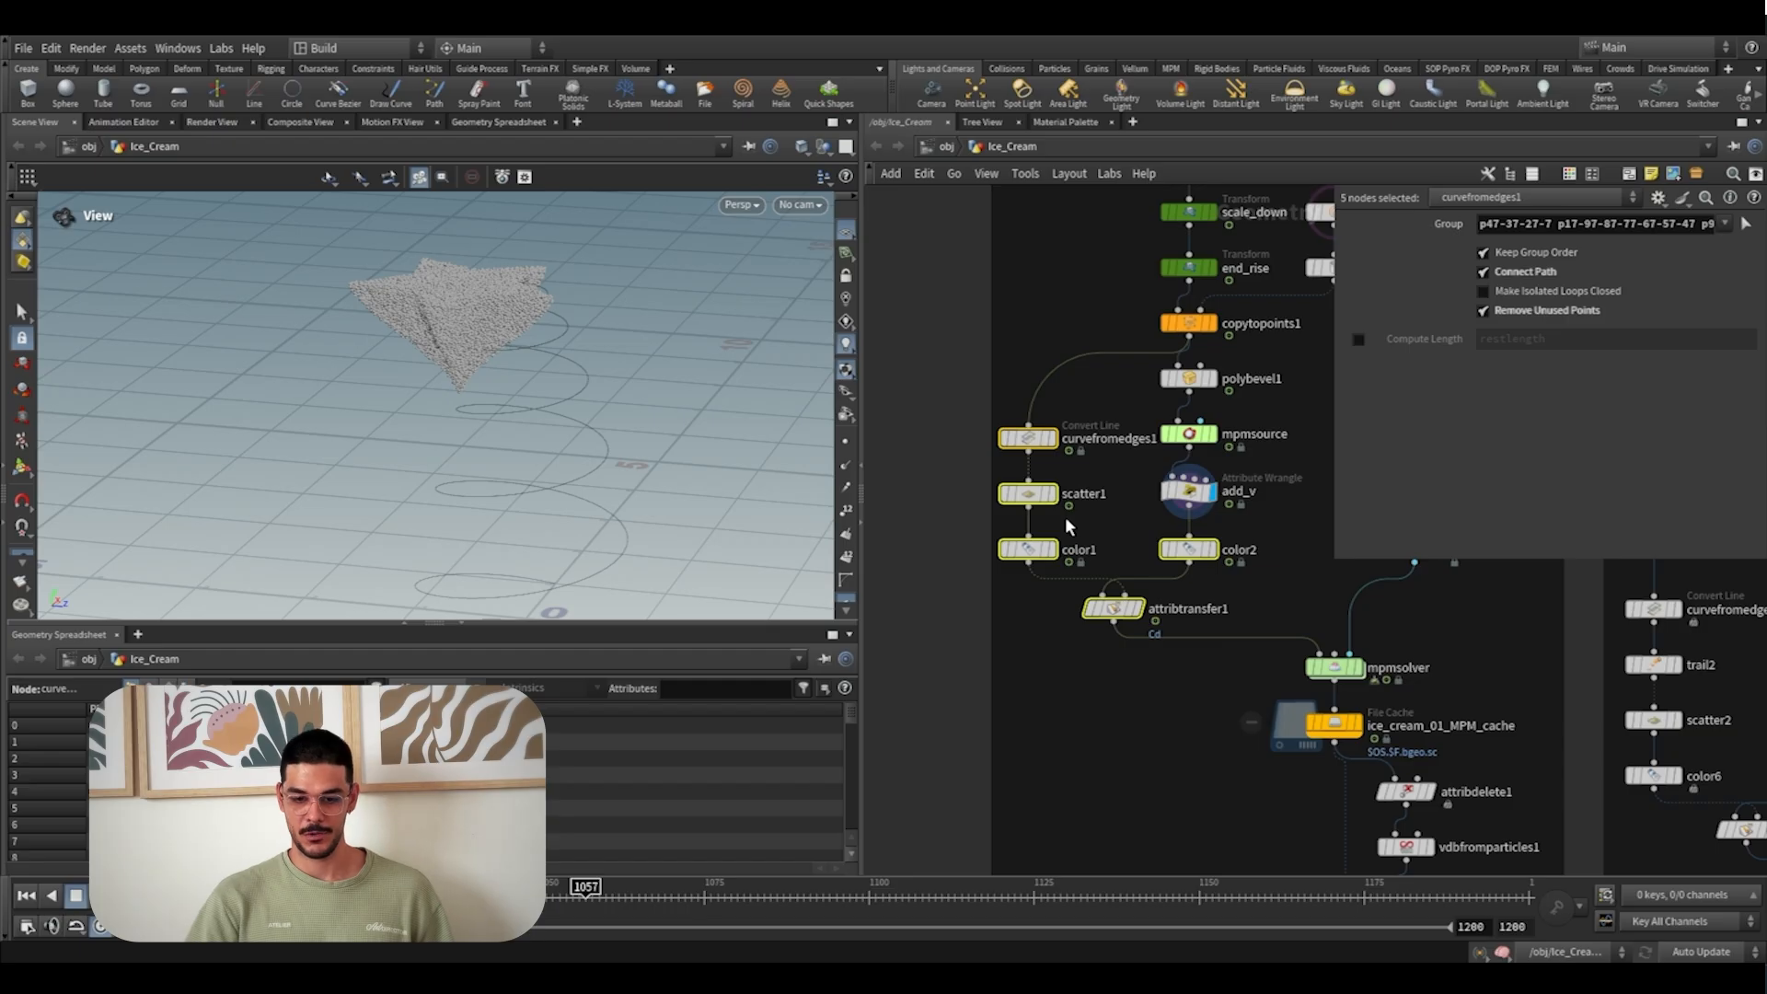
click(1095, 408)
scroll(1078, 468, up, 2)
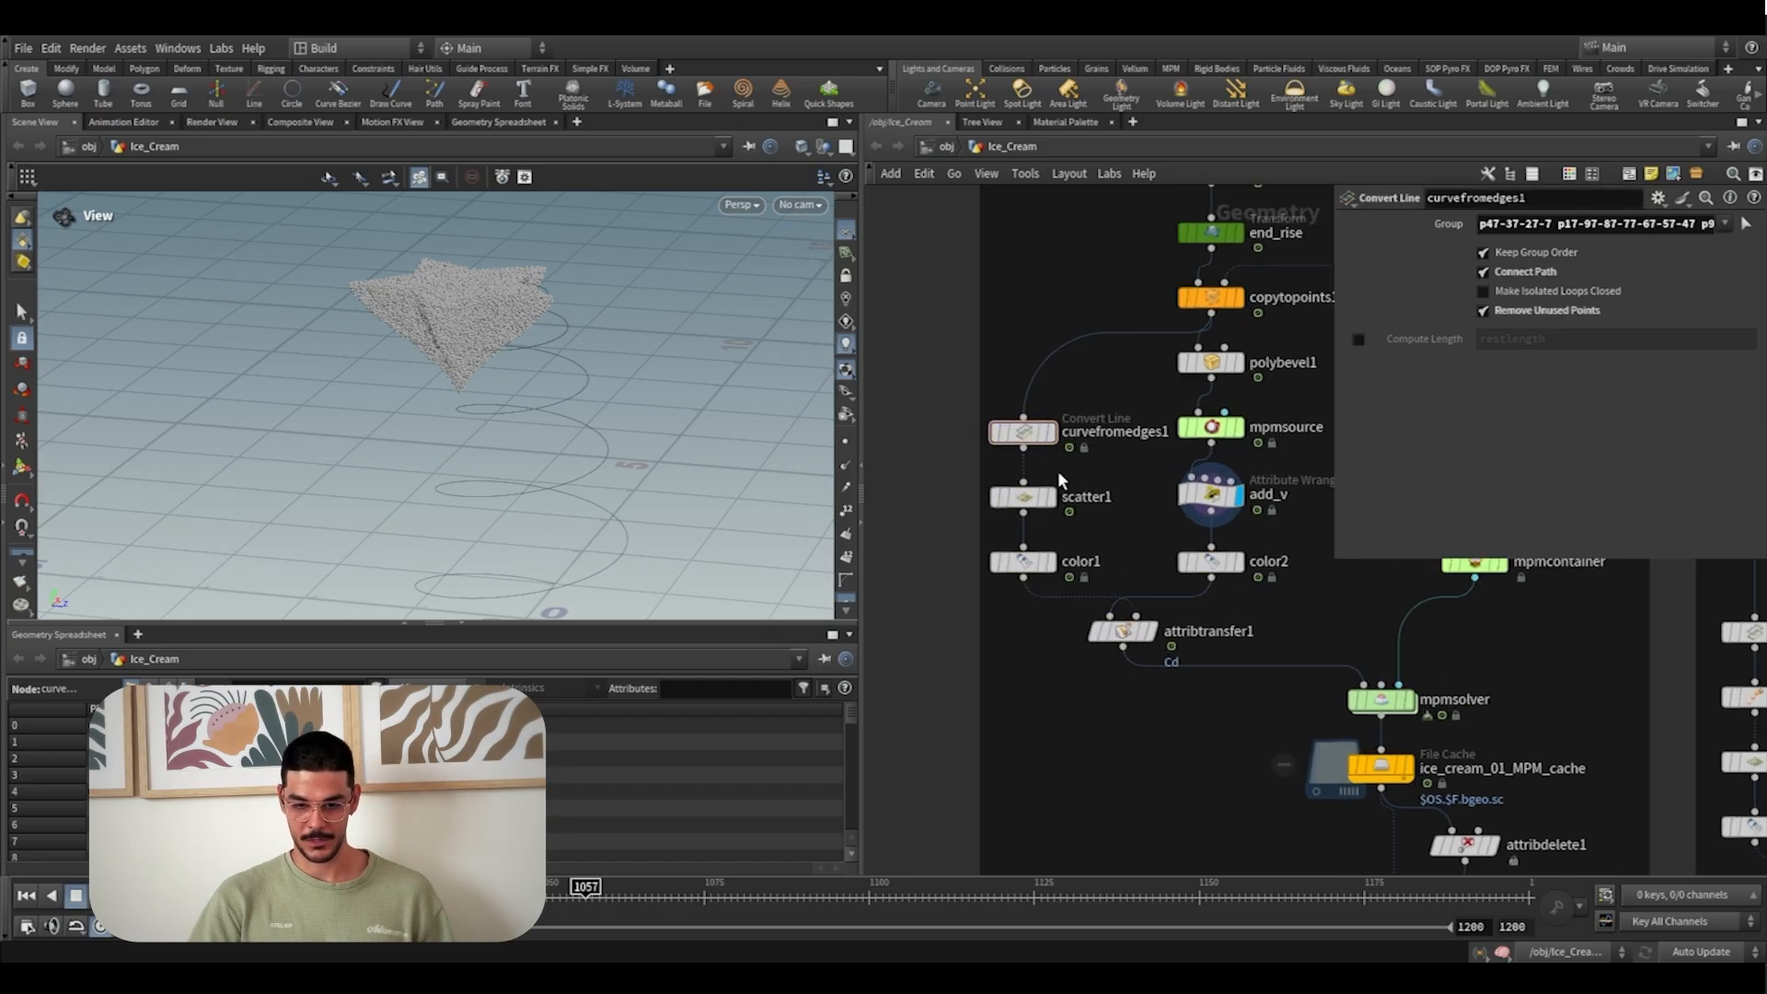
Display curvefromedges1 and copytopoints1 in turn to compare the extracted edge curves with the star-shaped nozzle geometry
middle_drag(1103, 463, 1086, 463)
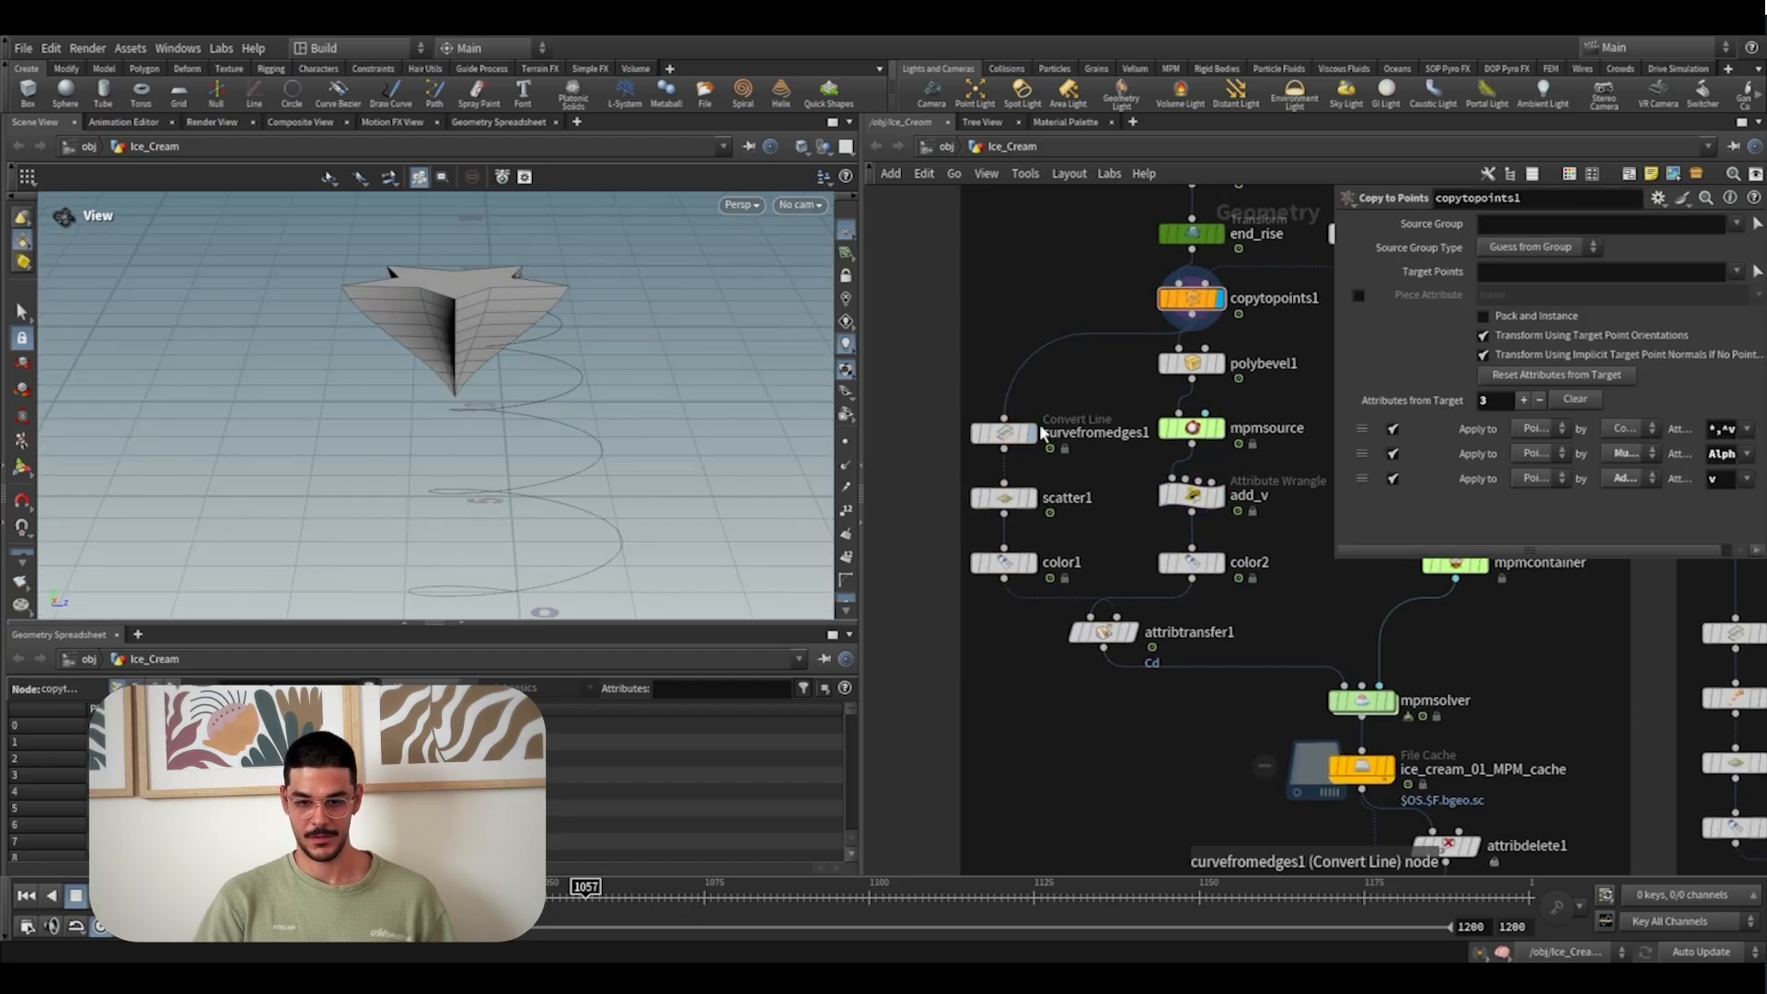
click(1032, 432)
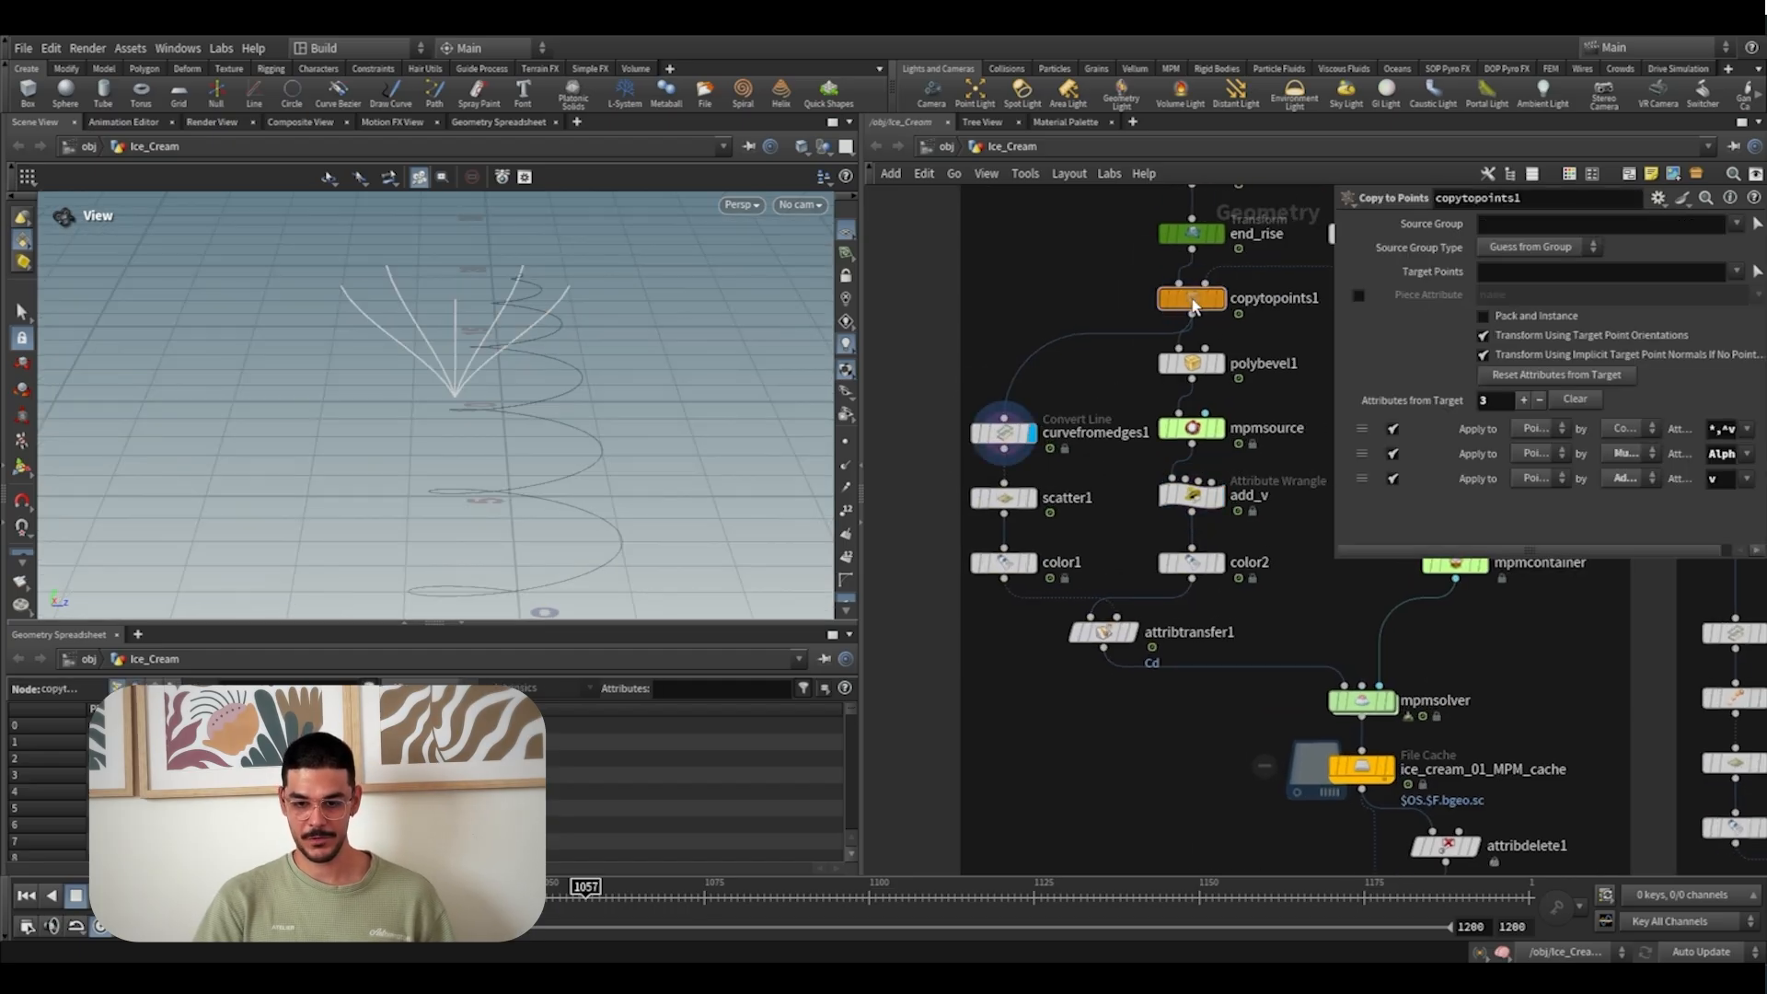
click(1220, 298)
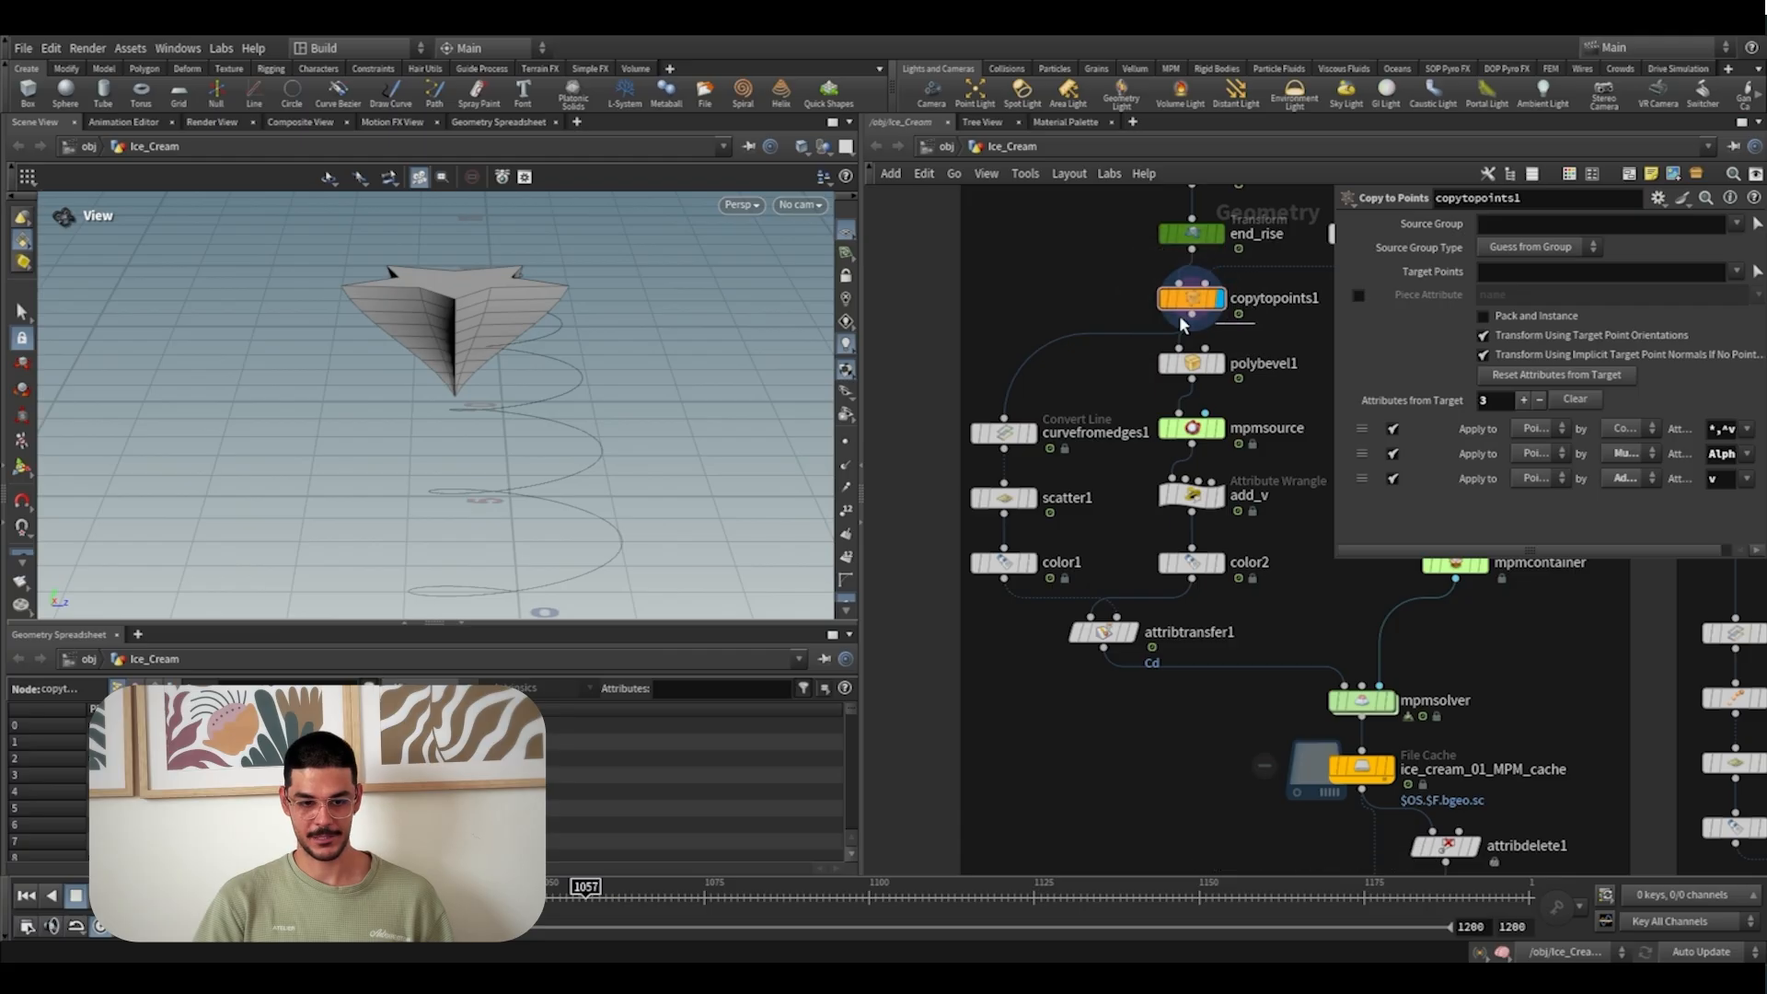
mouse_move(630, 299)
mouse_down()
mouse_move(699, 300)
mouse_move(602, 314)
mouse_up()
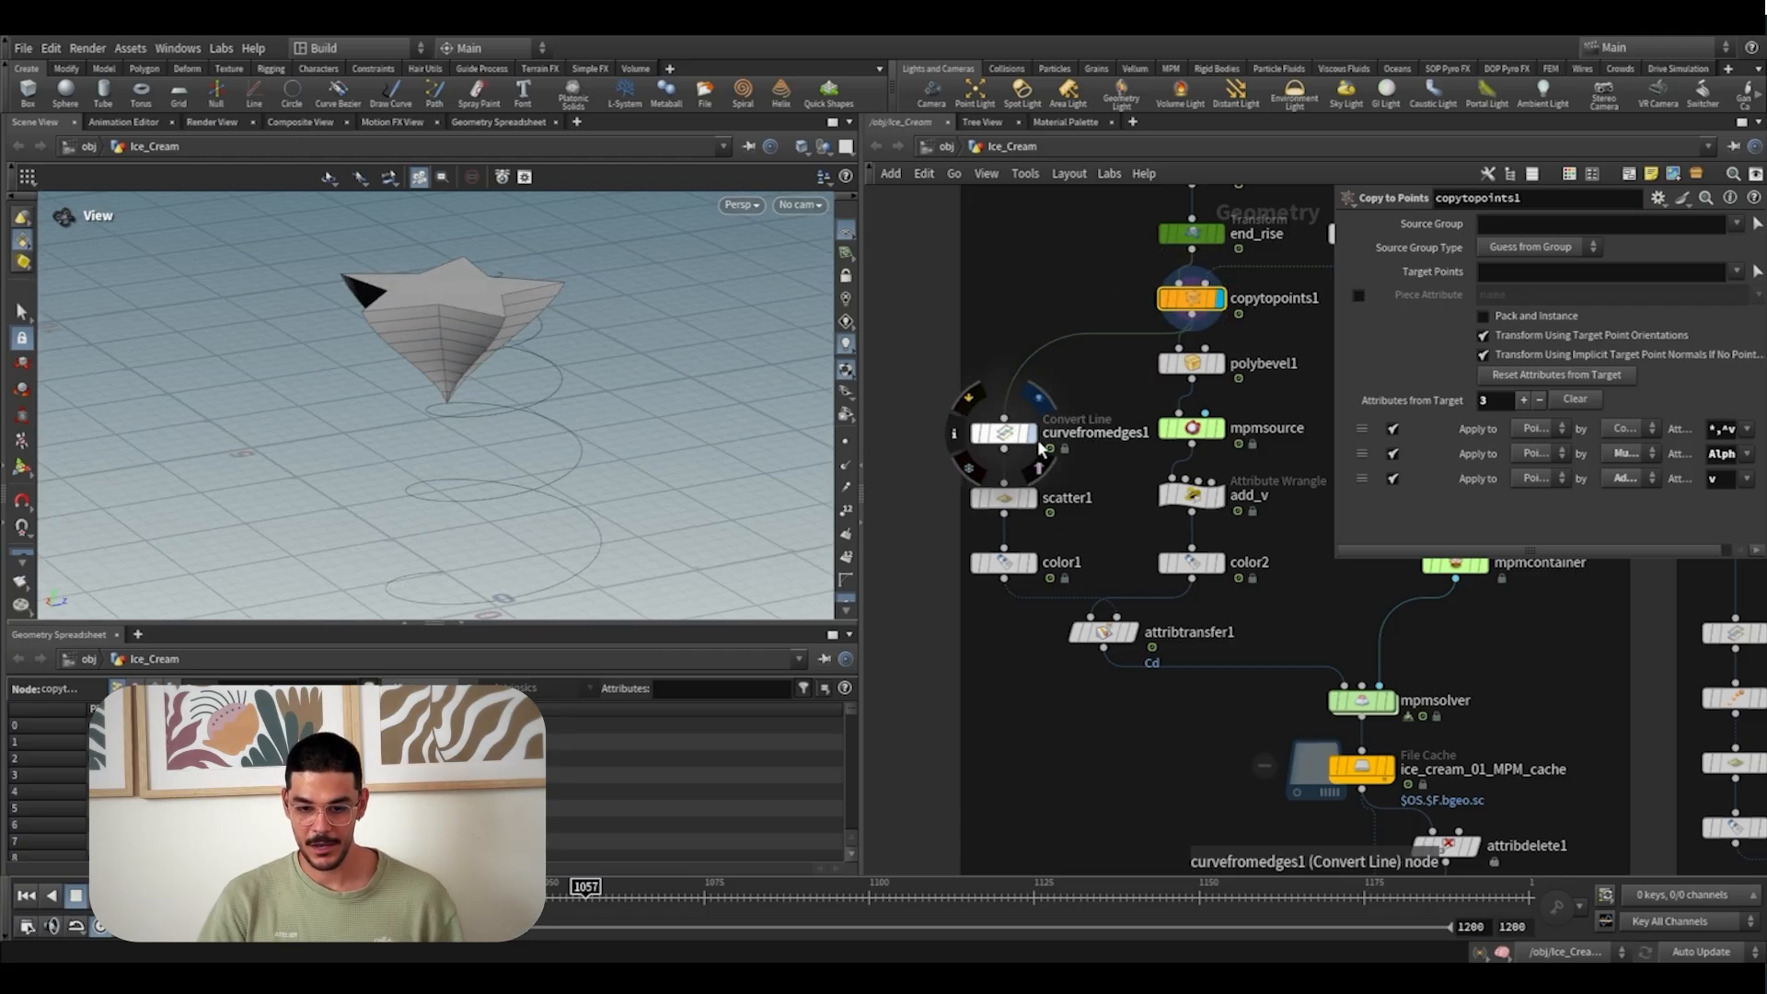
Open the parameters of curvefromedges1 and show its Group edge selection on the nozzle geometry
click(1032, 433)
click(1022, 440)
drag(533, 367, 494, 357)
click(1746, 225)
drag(428, 317, 466, 314)
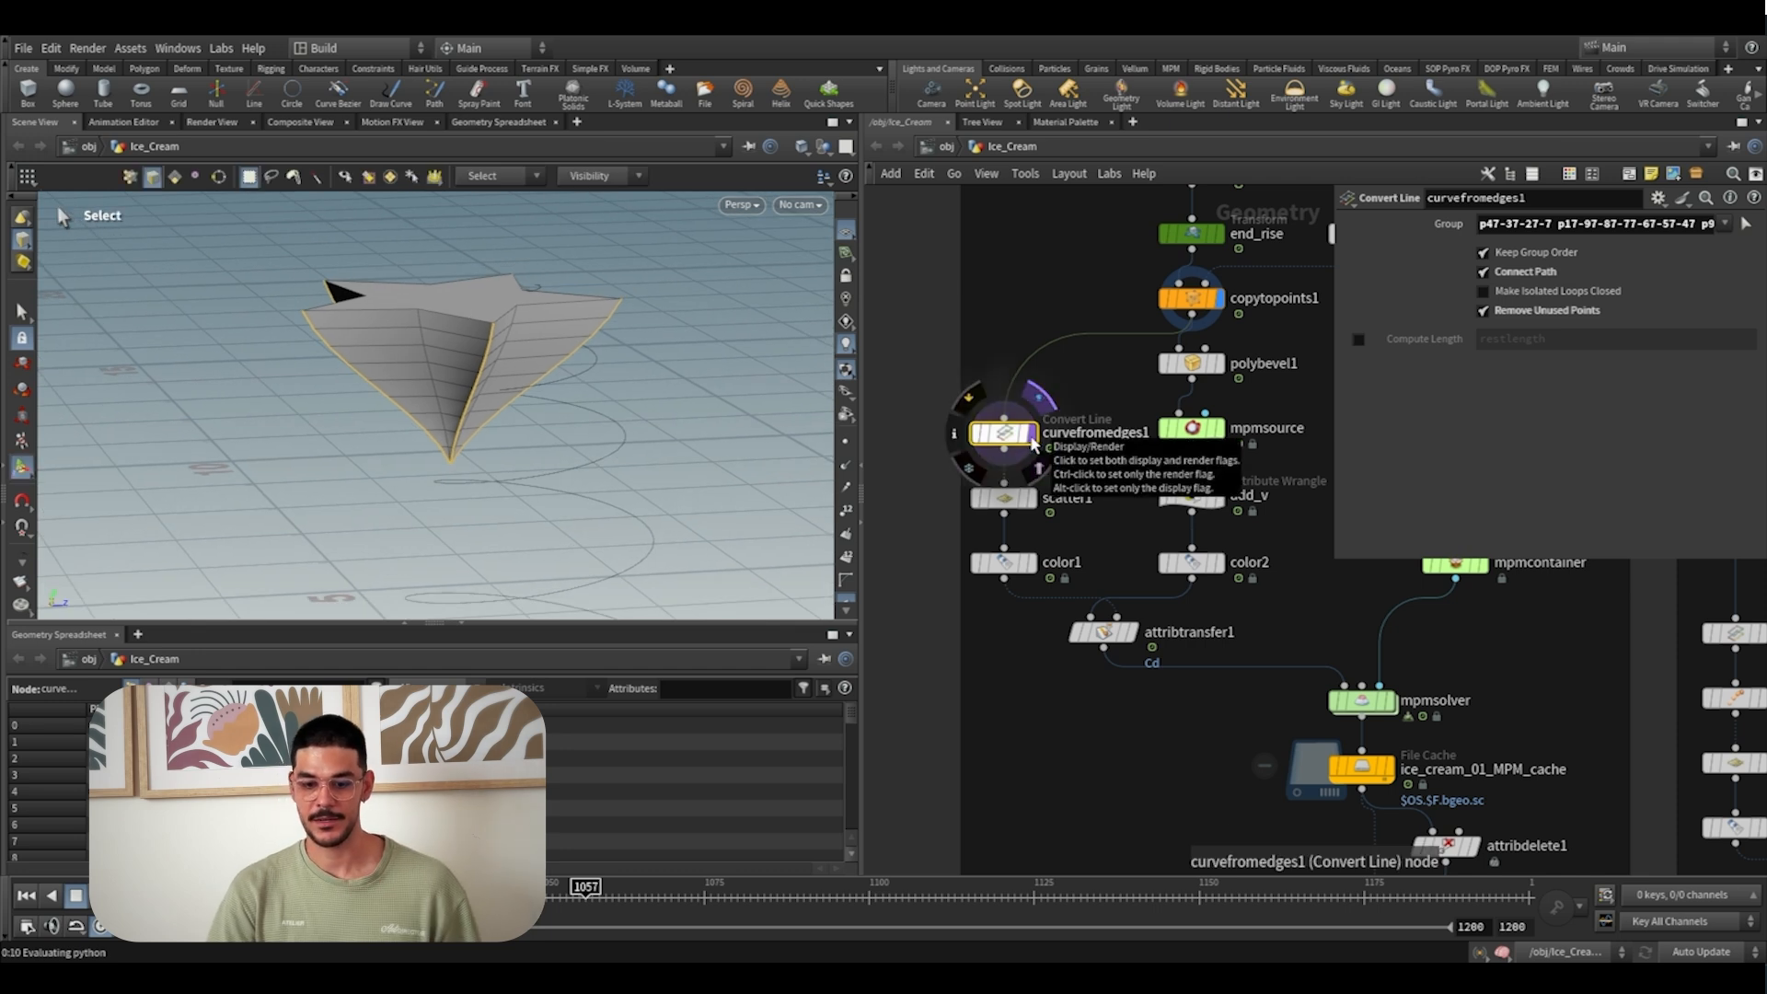
click(1032, 444)
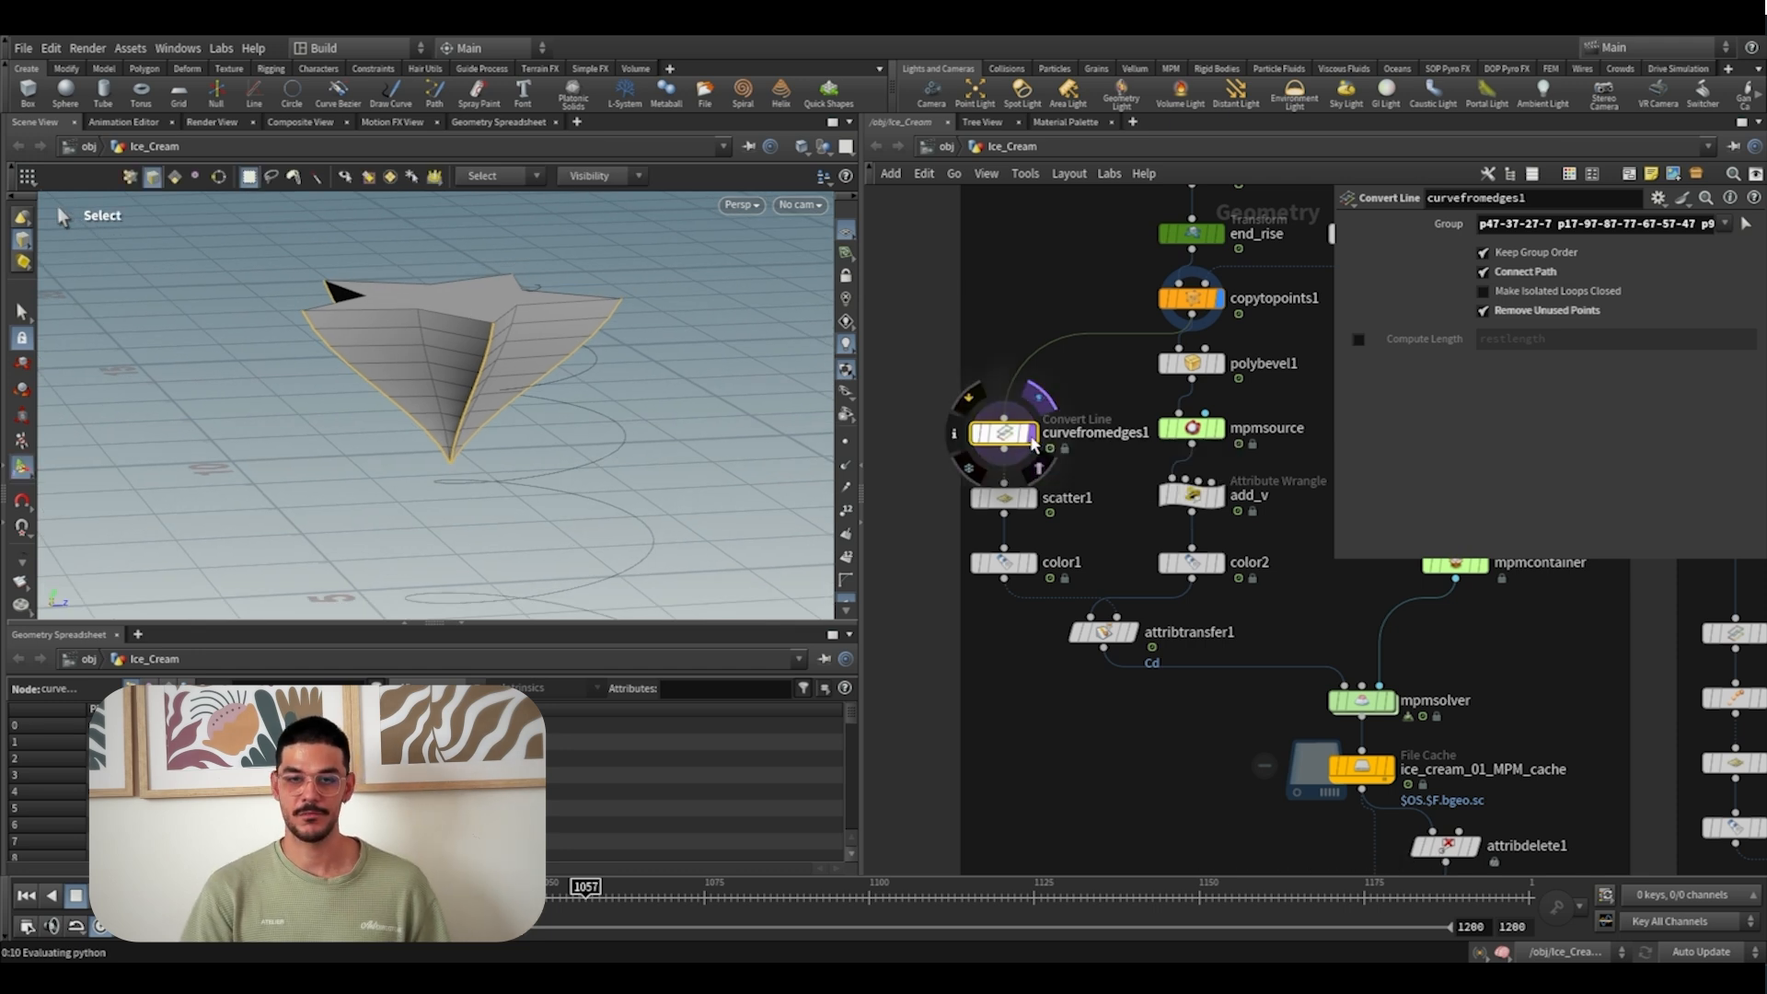
Display the points of scatter1 along the edge curves, and open the parameters of color1
click(1032, 498)
drag(527, 386, 464, 405)
mouse_move(1022, 576)
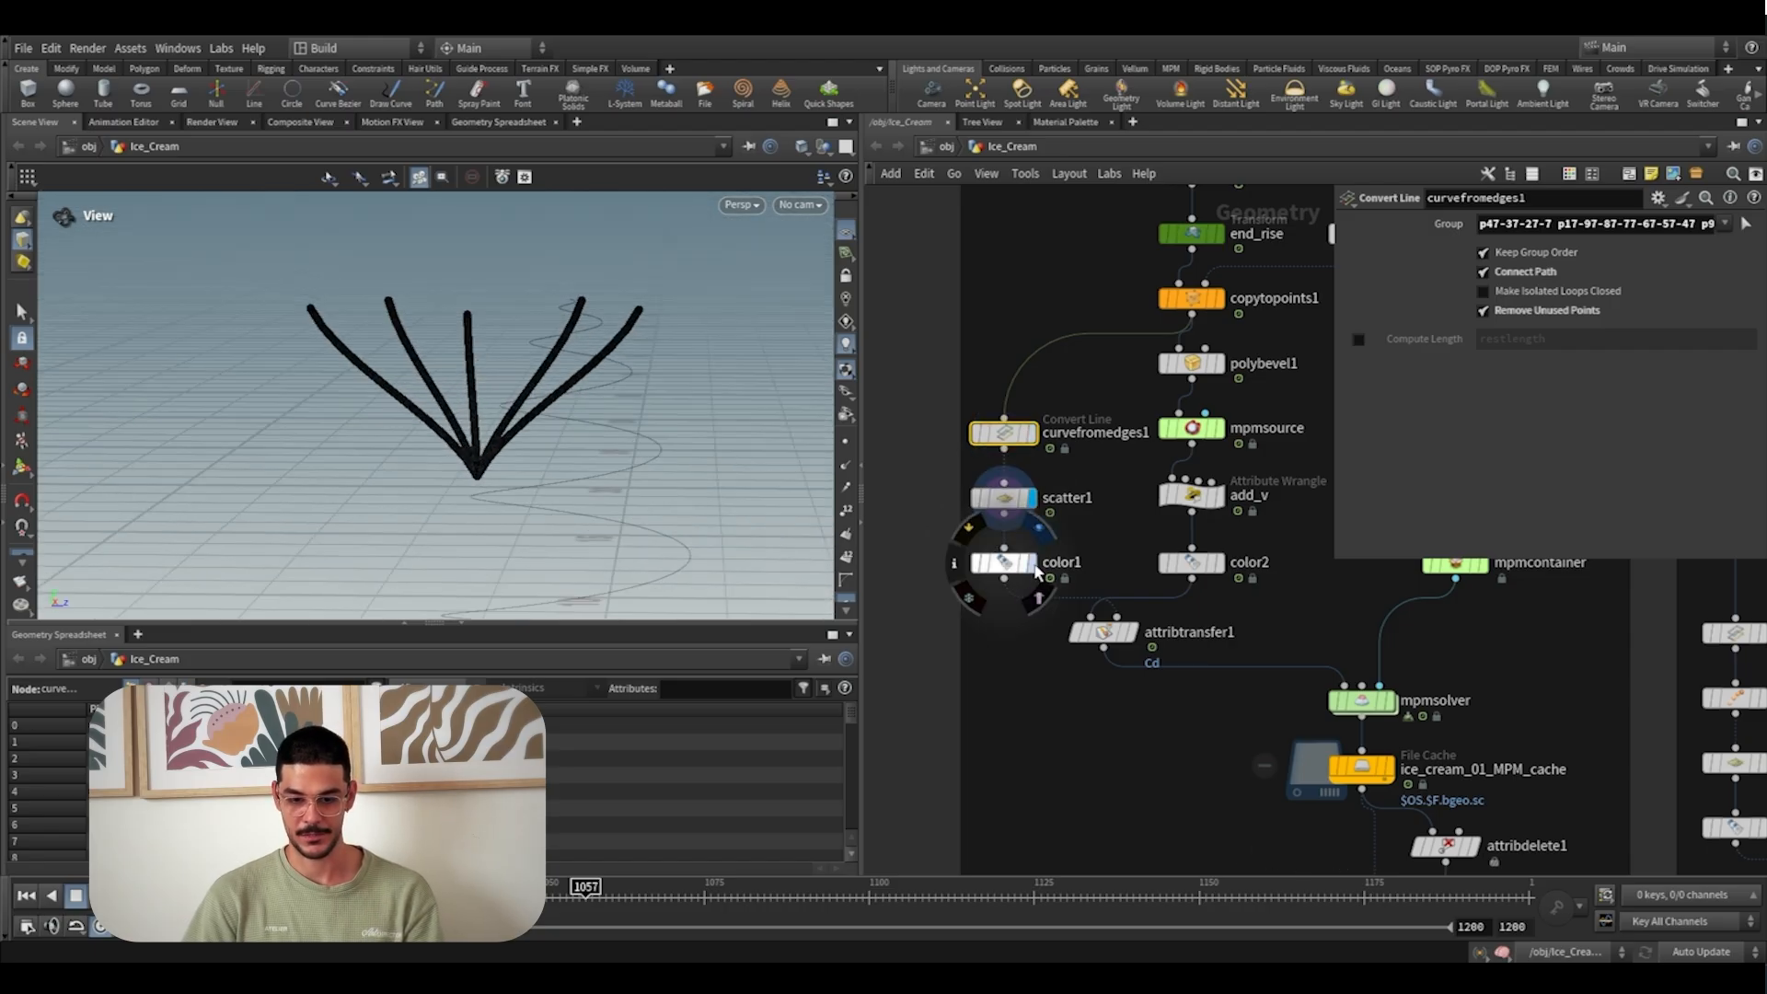
click(1005, 563)
Display add_v and color2 in turn on the MPM source branch, and open the color2 parameters
click(1217, 497)
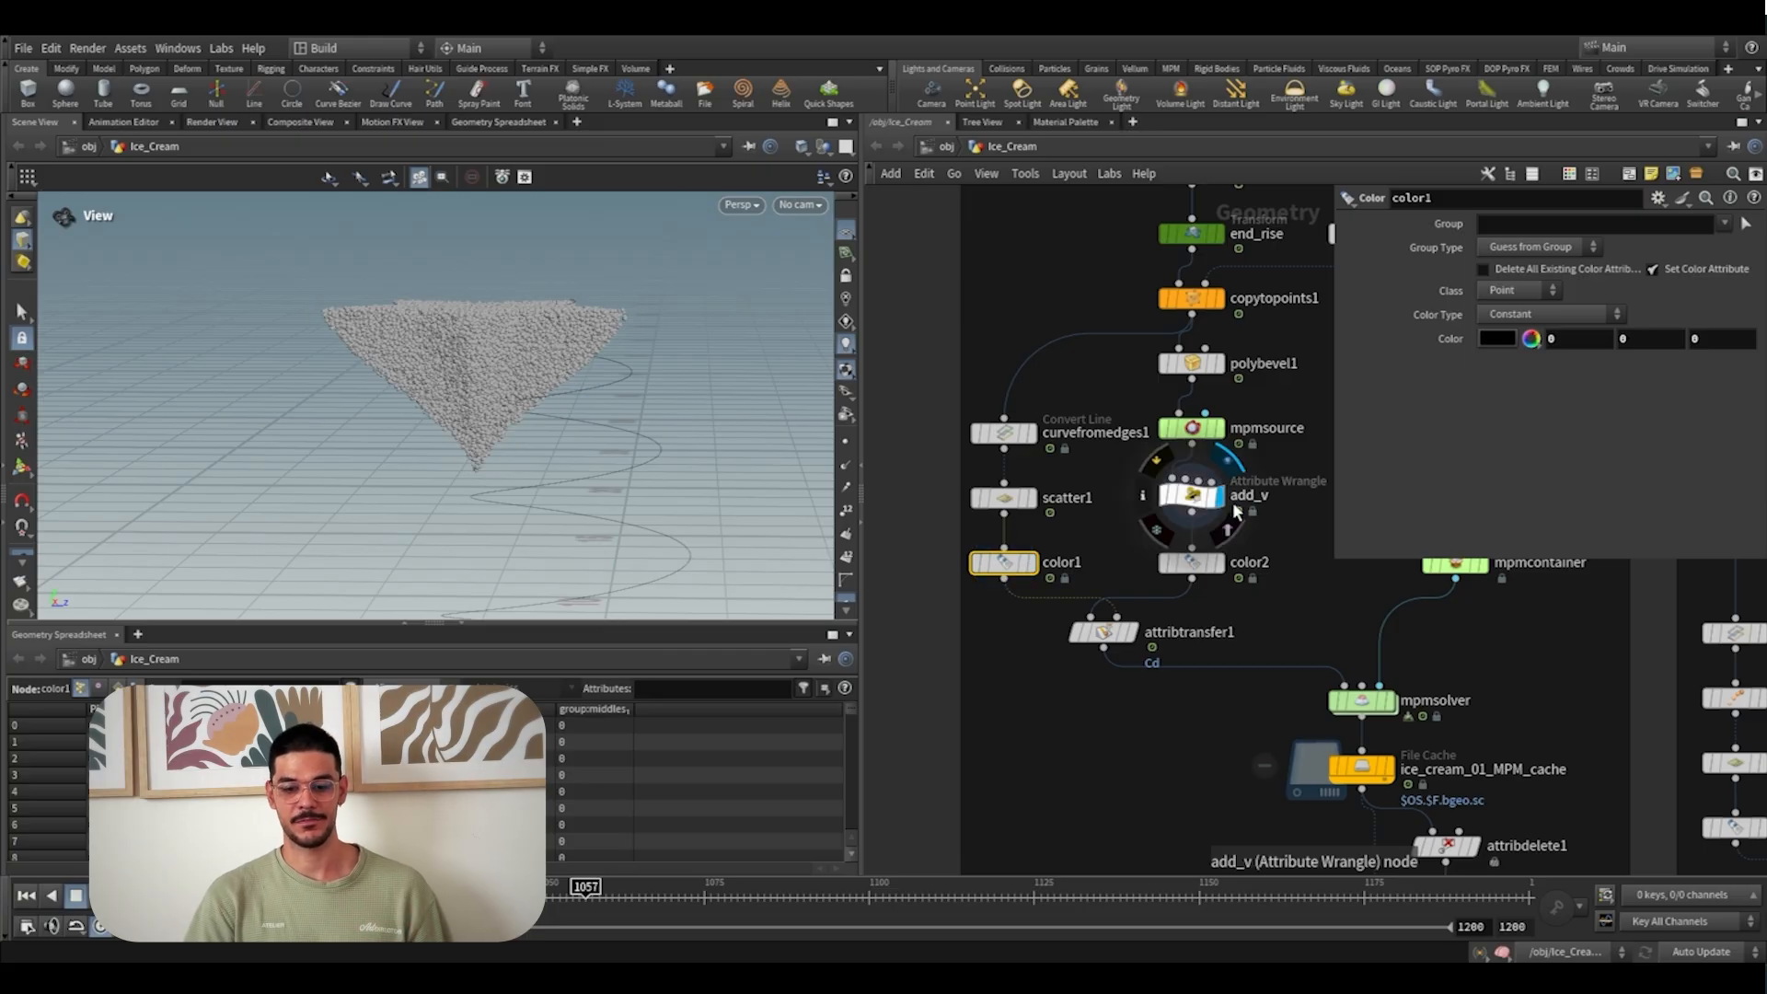
click(1221, 562)
click(1192, 562)
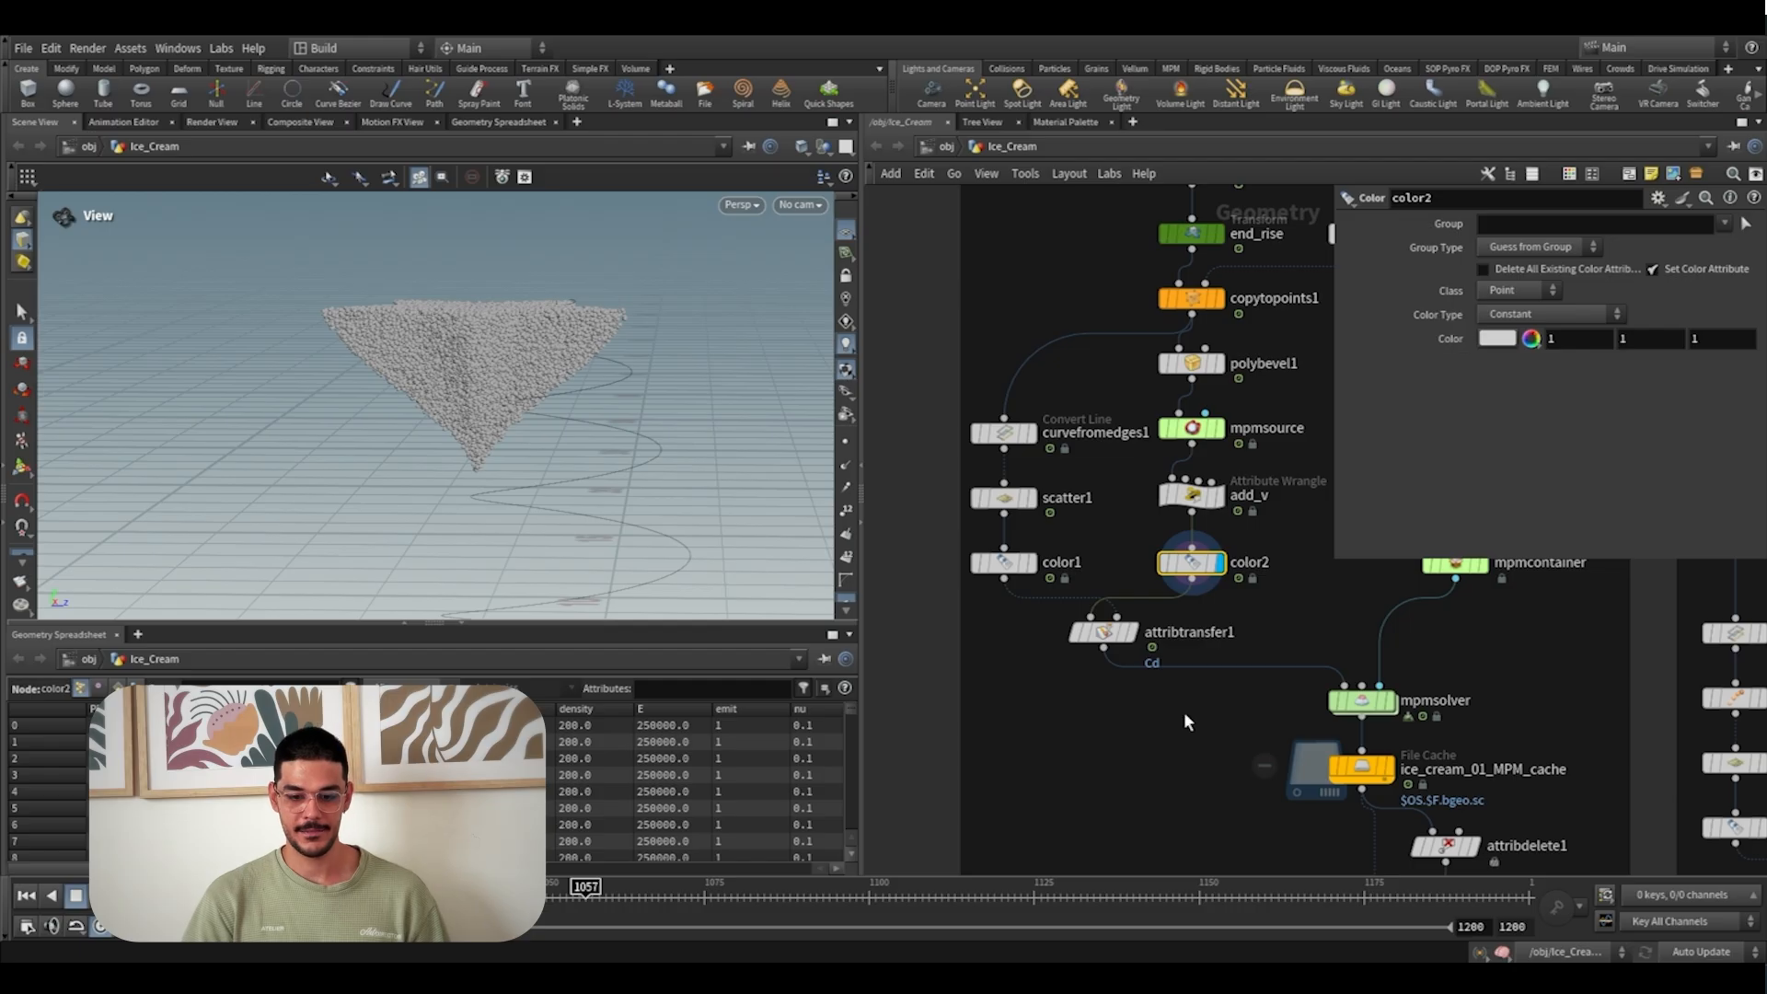
Display attribtransfer1 and review its distance threshold and blend width settings against the coloured particles
click(1130, 632)
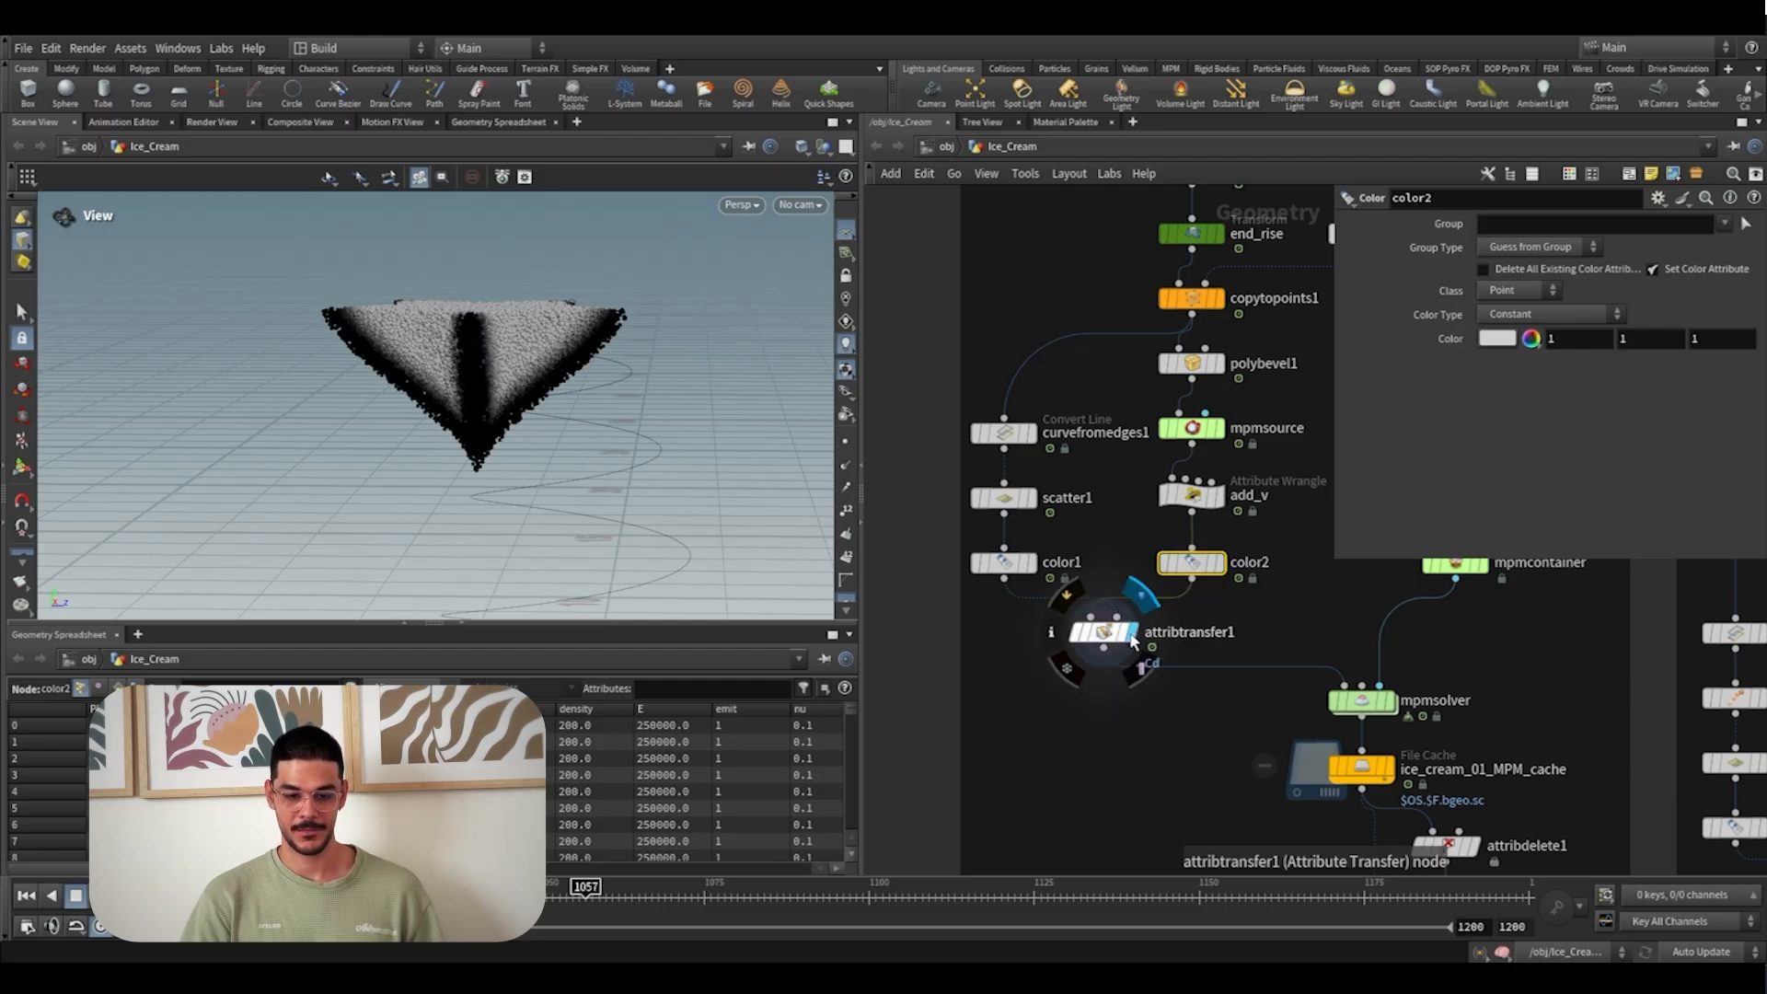
click(1103, 632)
mouse_move(505, 362)
mouse_down()
mouse_move(699, 332)
mouse_move(488, 349)
mouse_up()
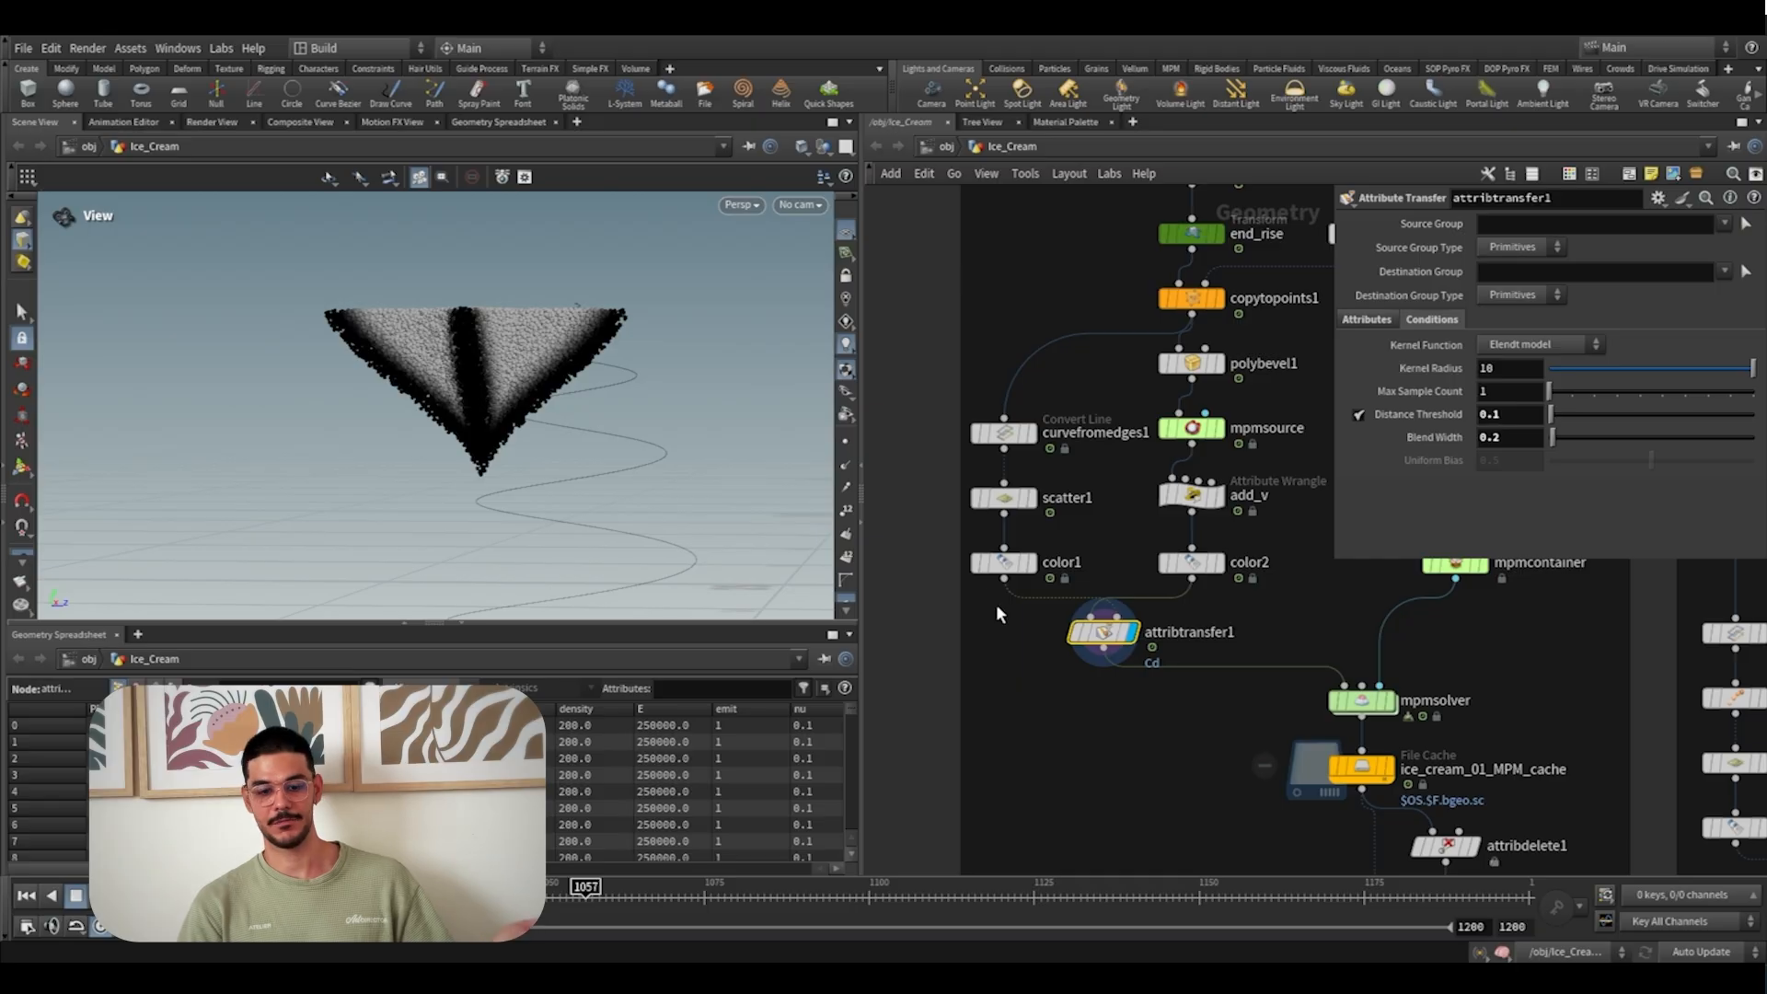
Review the resolution and domain parameters of the mpmcontainer node
mouse_move(1035, 578)
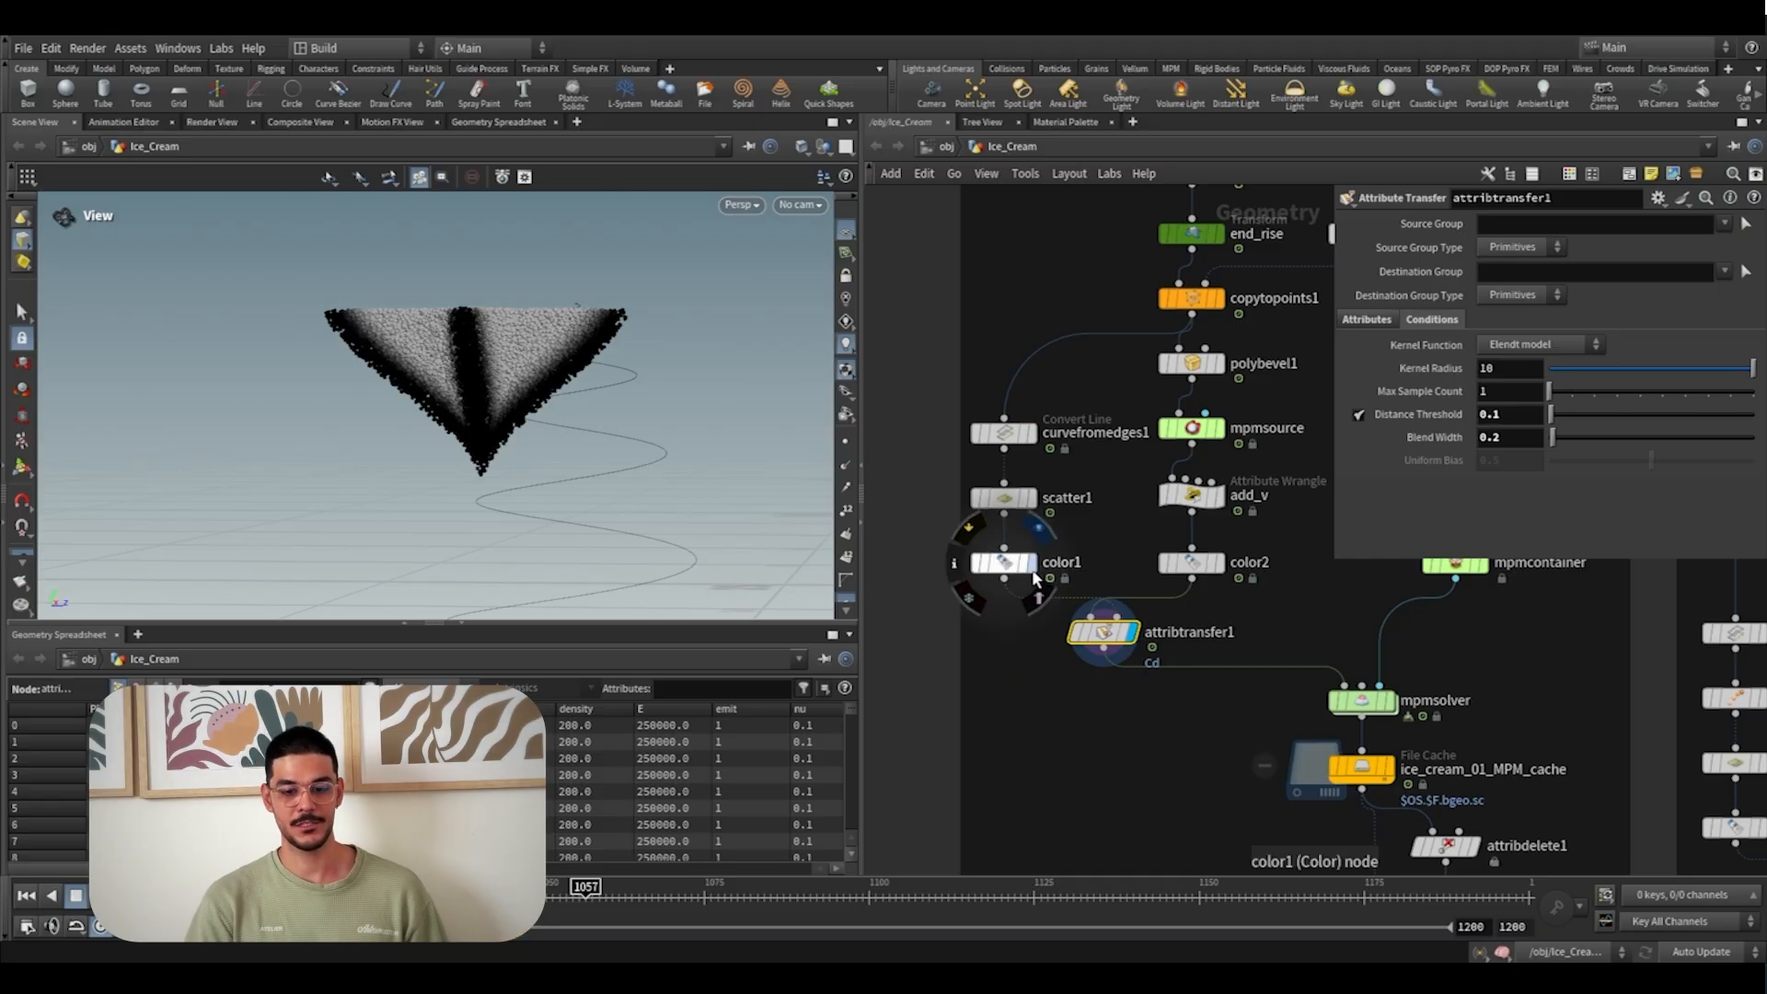
mouse_move(1222, 571)
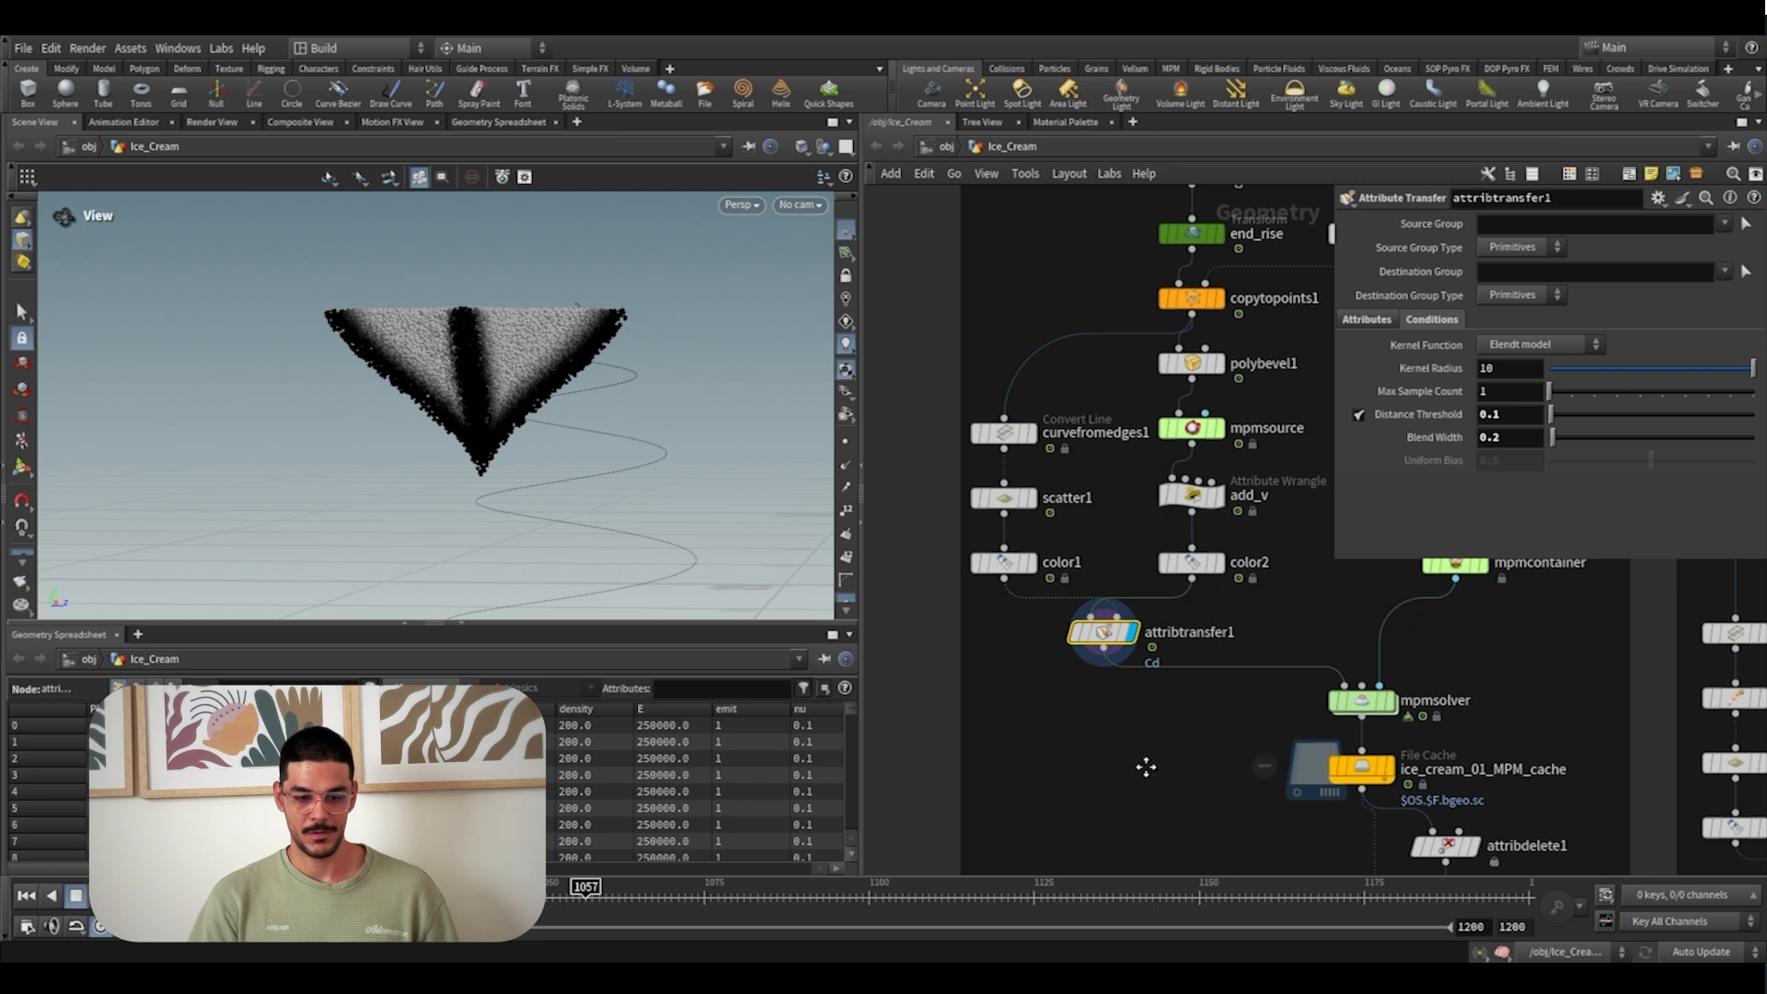
scroll(1140, 727, down, 2)
drag(383, 347, 466, 362)
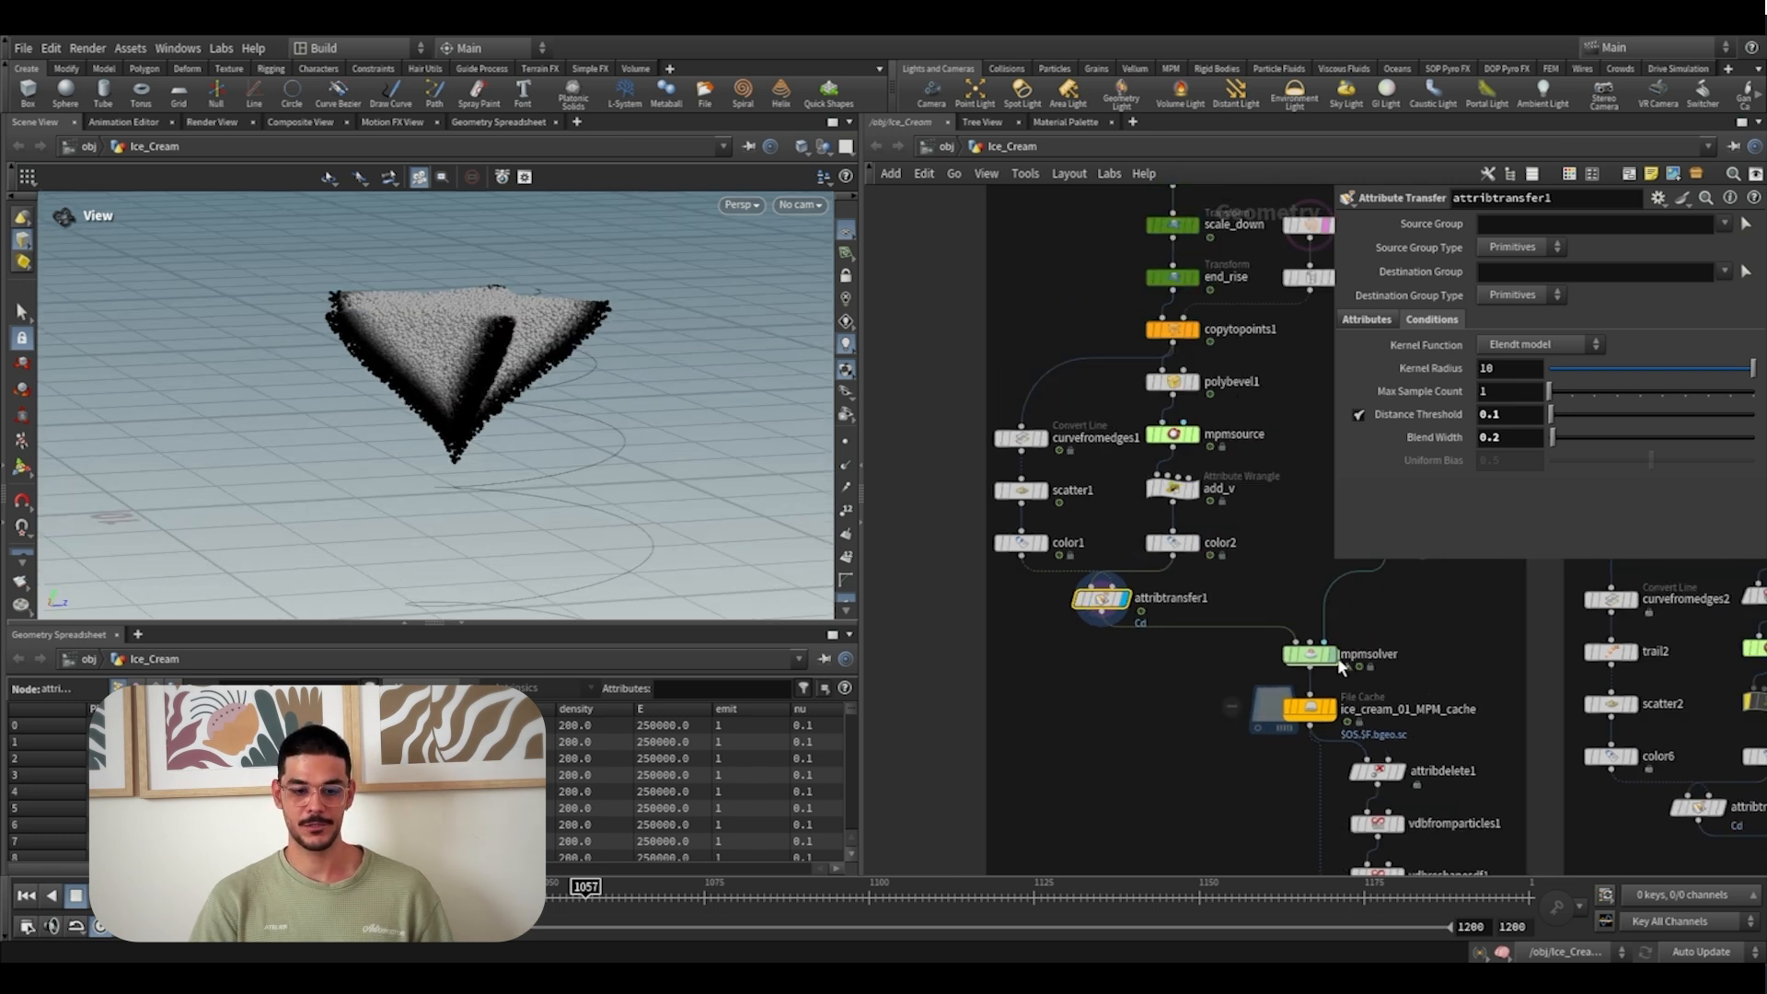
mouse_move(1339, 667)
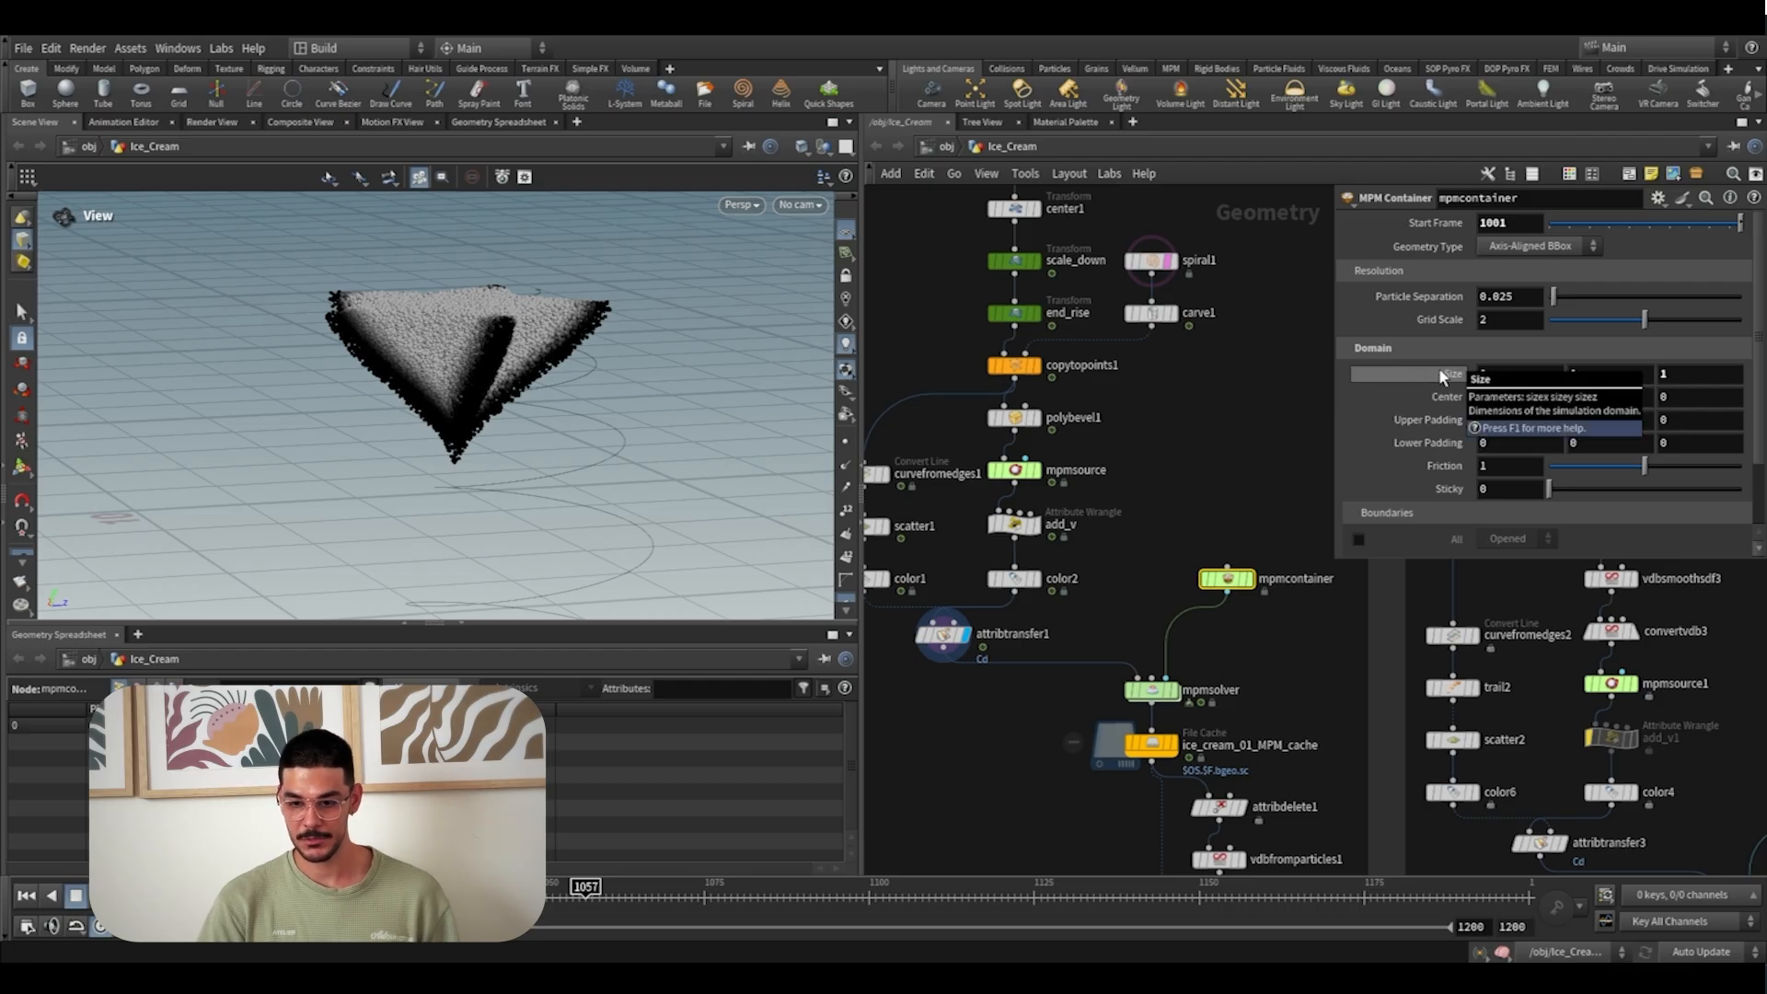
scroll(1223, 466, down, 3)
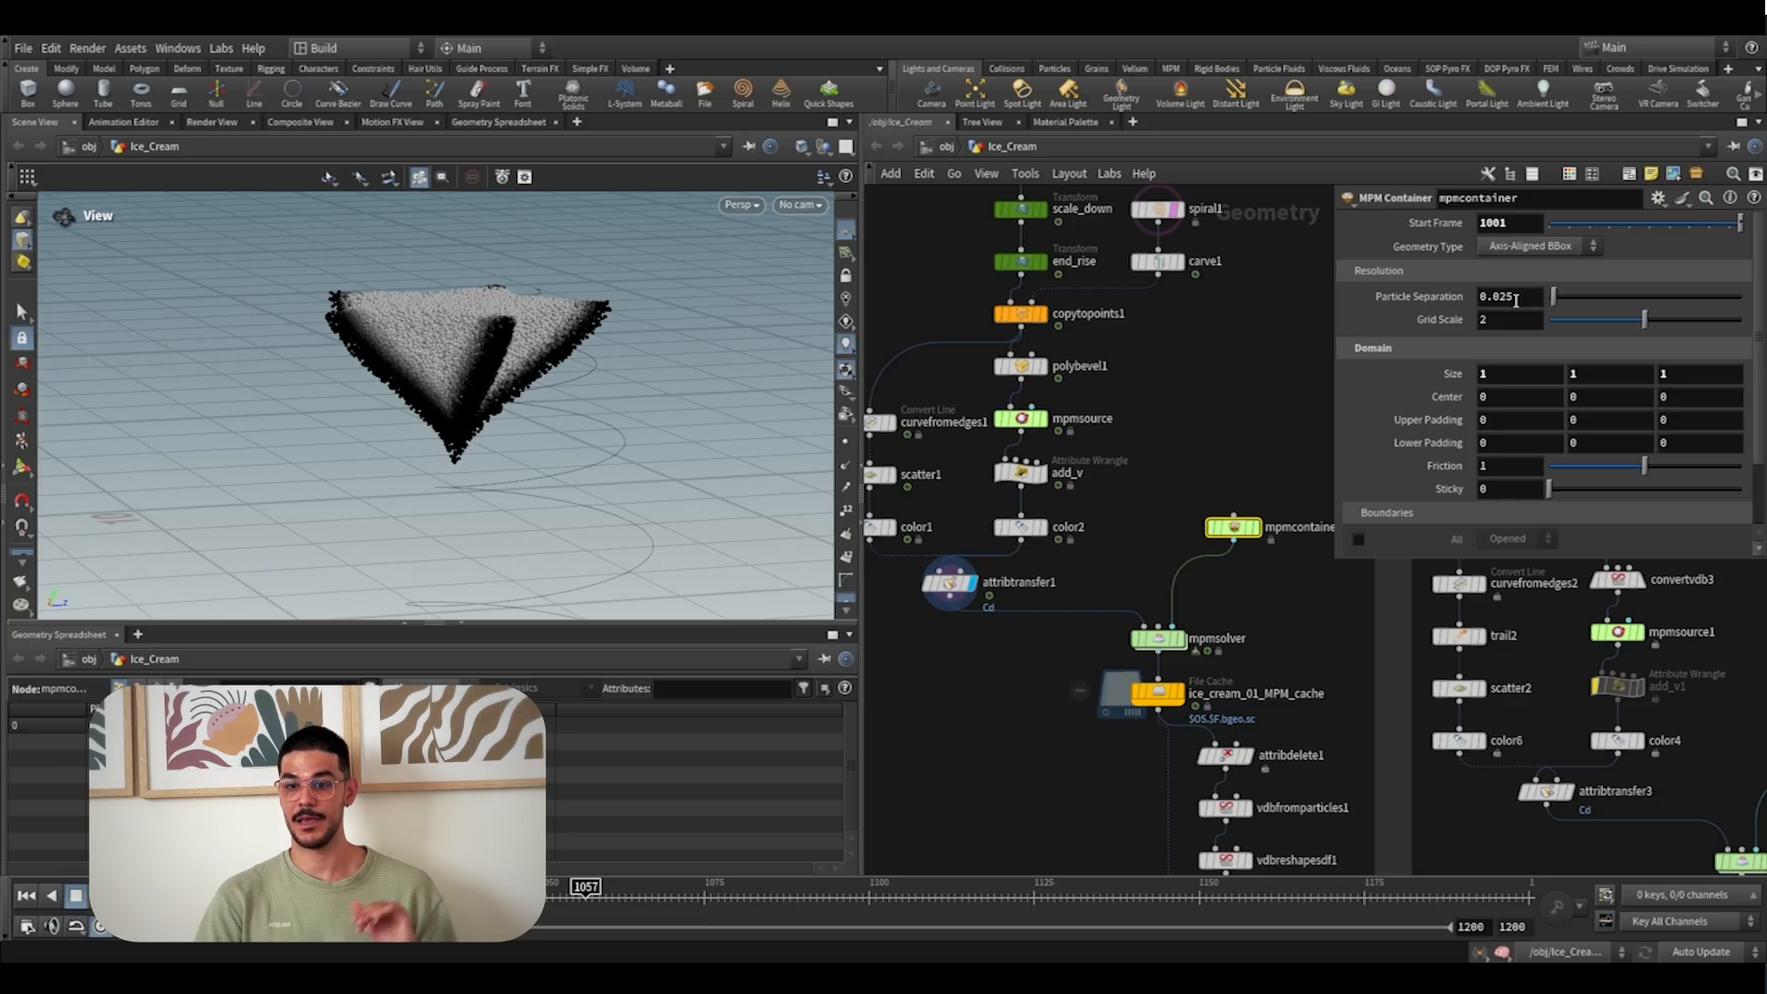
Try a particle separation of 0.05 on the mpmcontainer node
click(1515, 299)
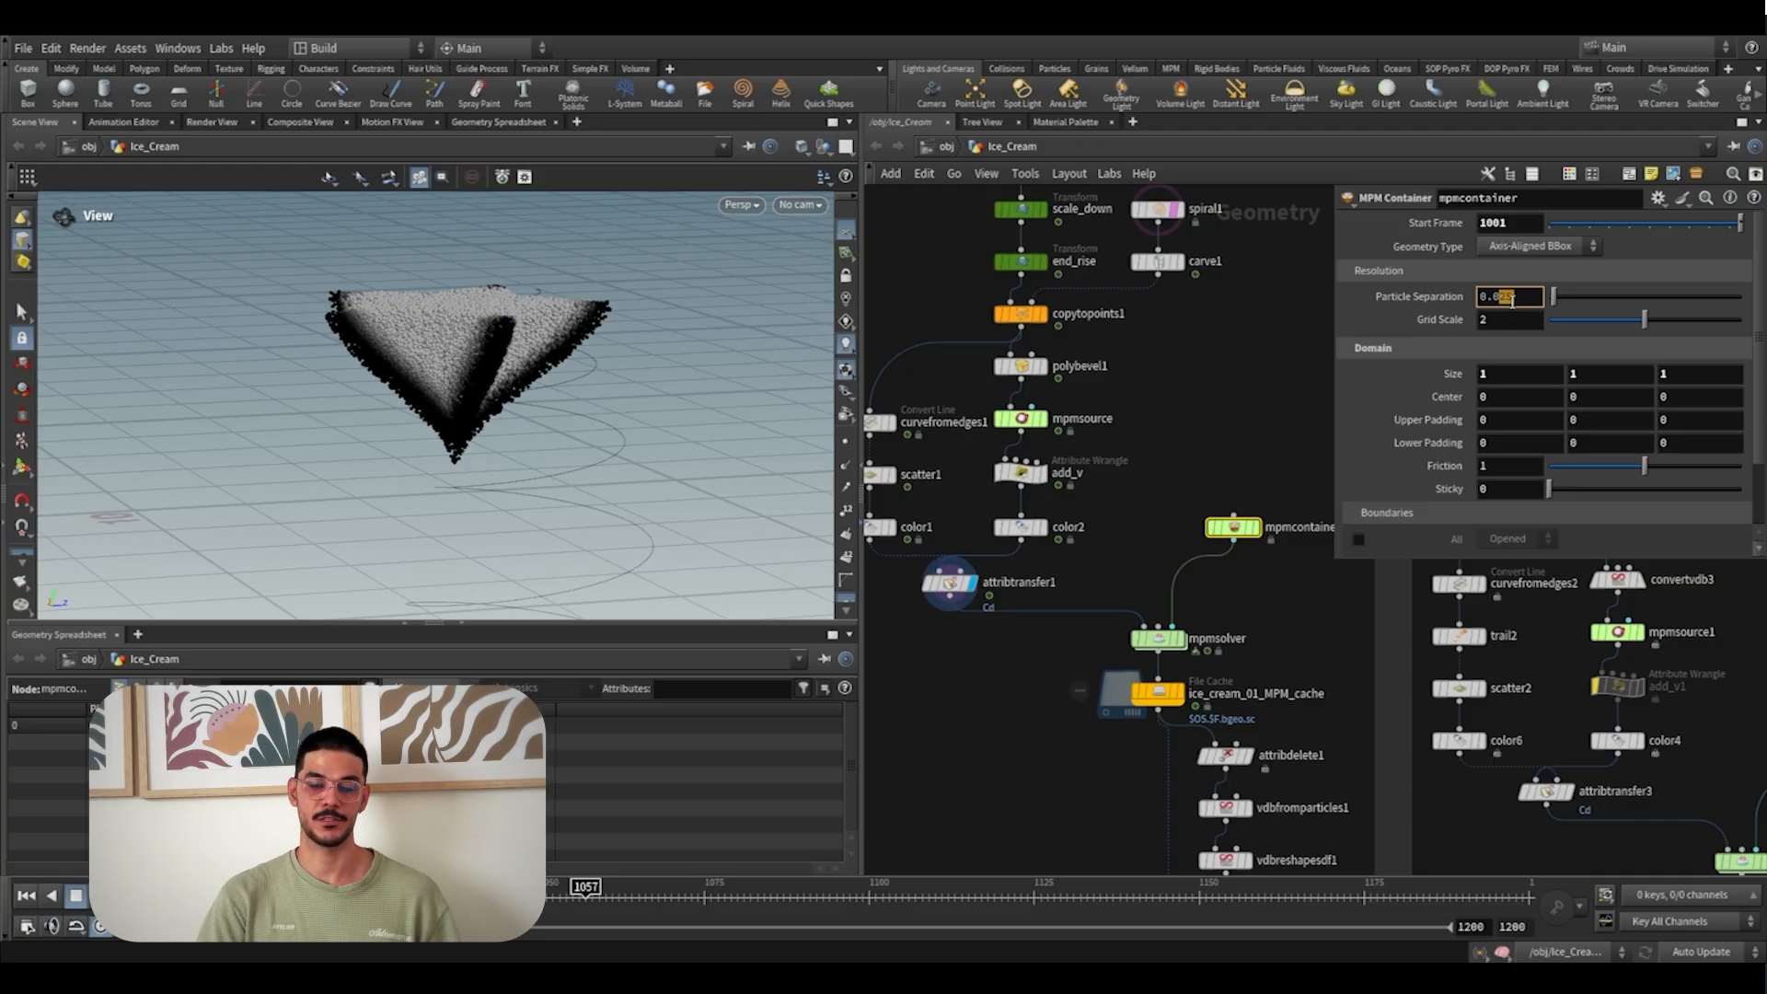
middle_drag(1104, 527, 1117, 489)
click(1523, 295)
text(0.05)
key(Return)
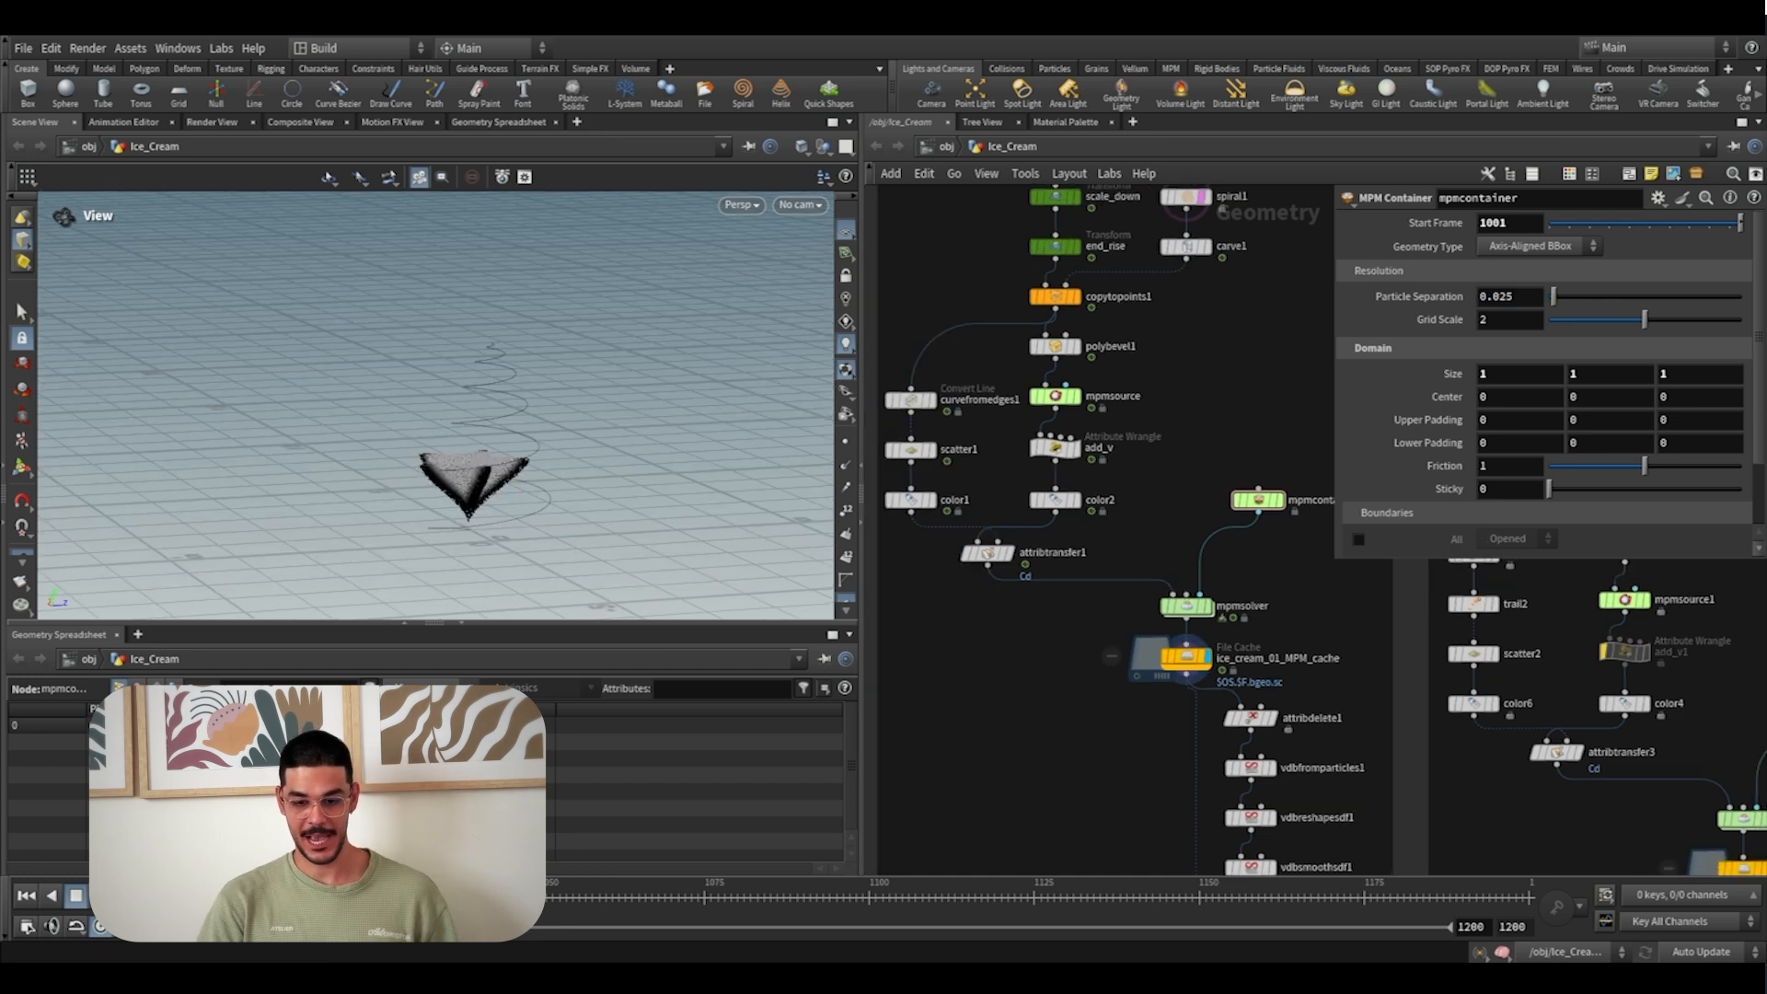
Open the parameters of ice_cream_01_MPM_cache and scrub the timeline to frame 1132 to review the piled-up ice cream
click(1184, 657)
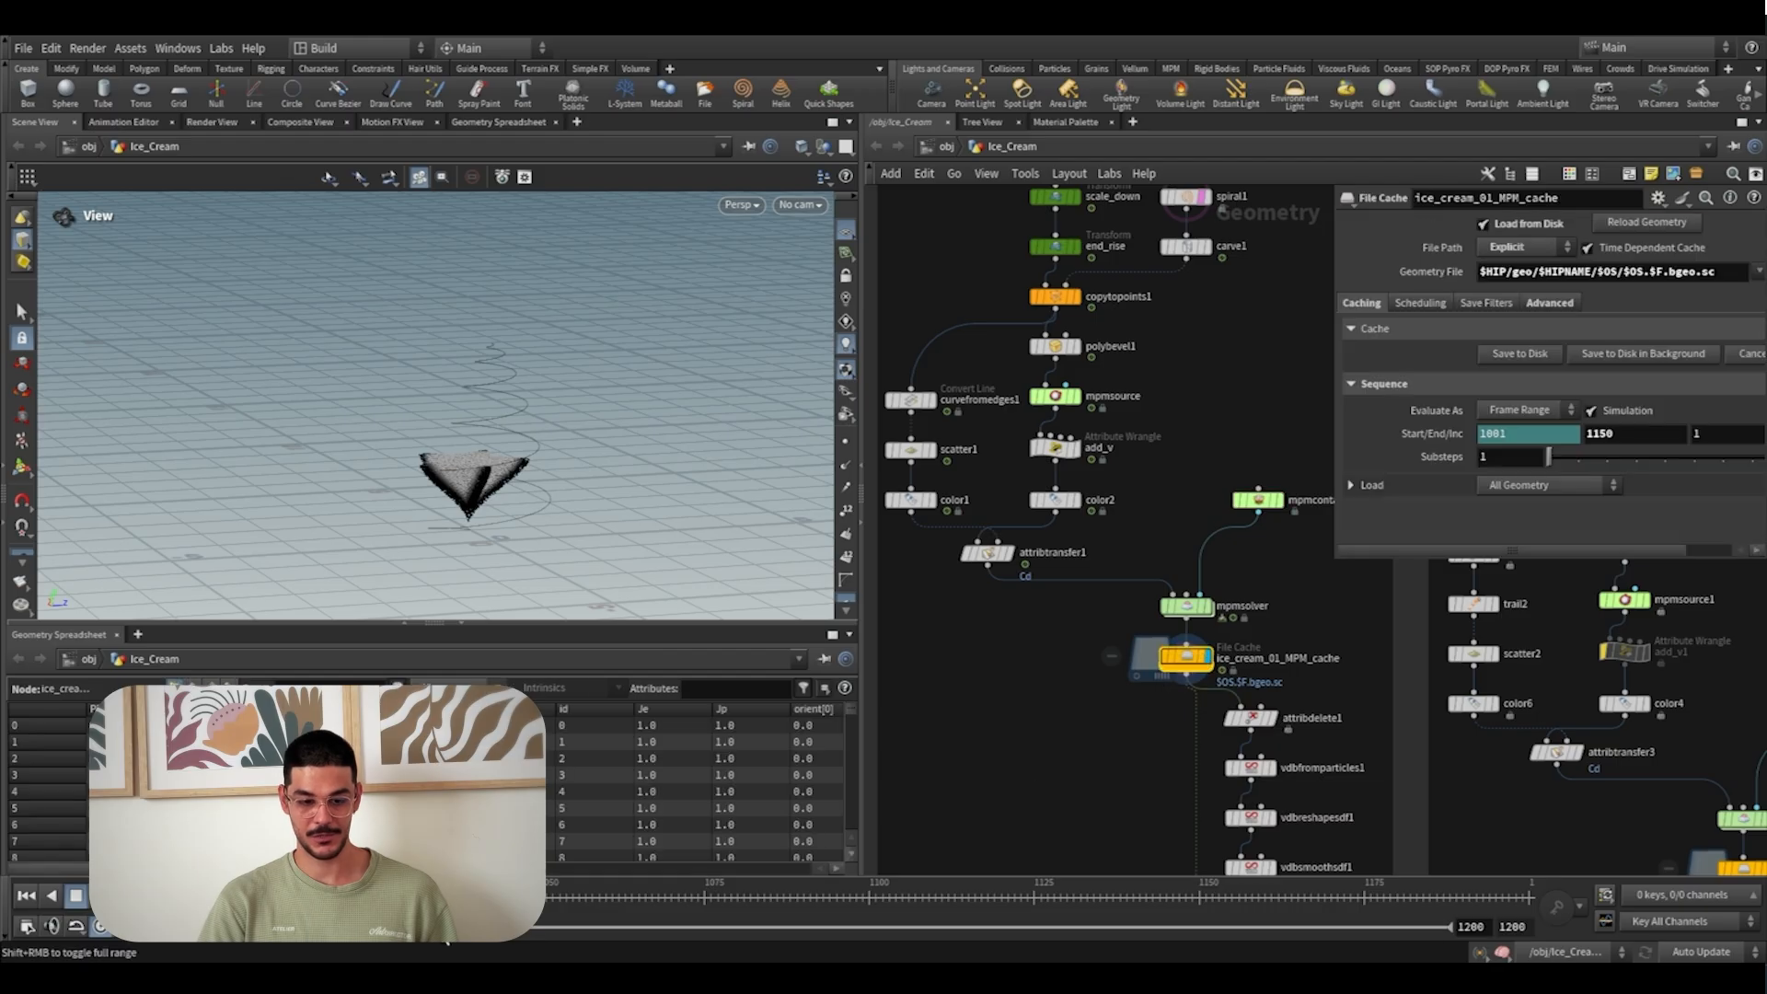
drag(230, 903, 1179, 844)
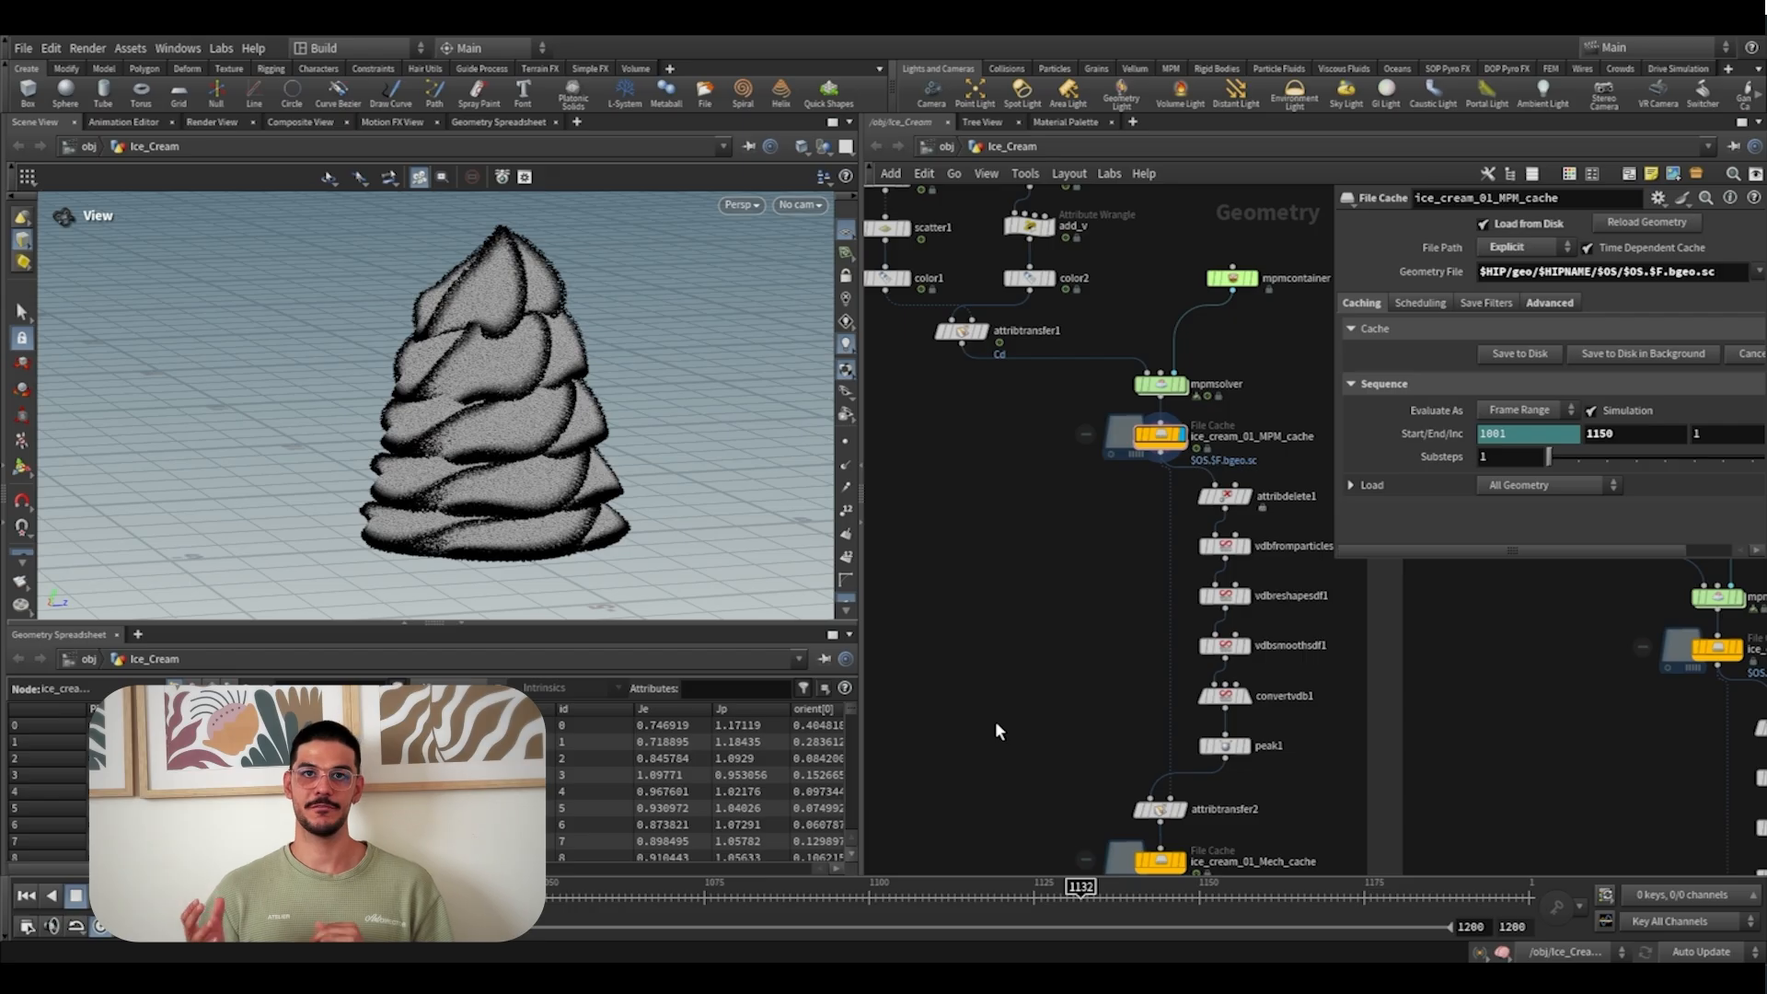
click(996, 721)
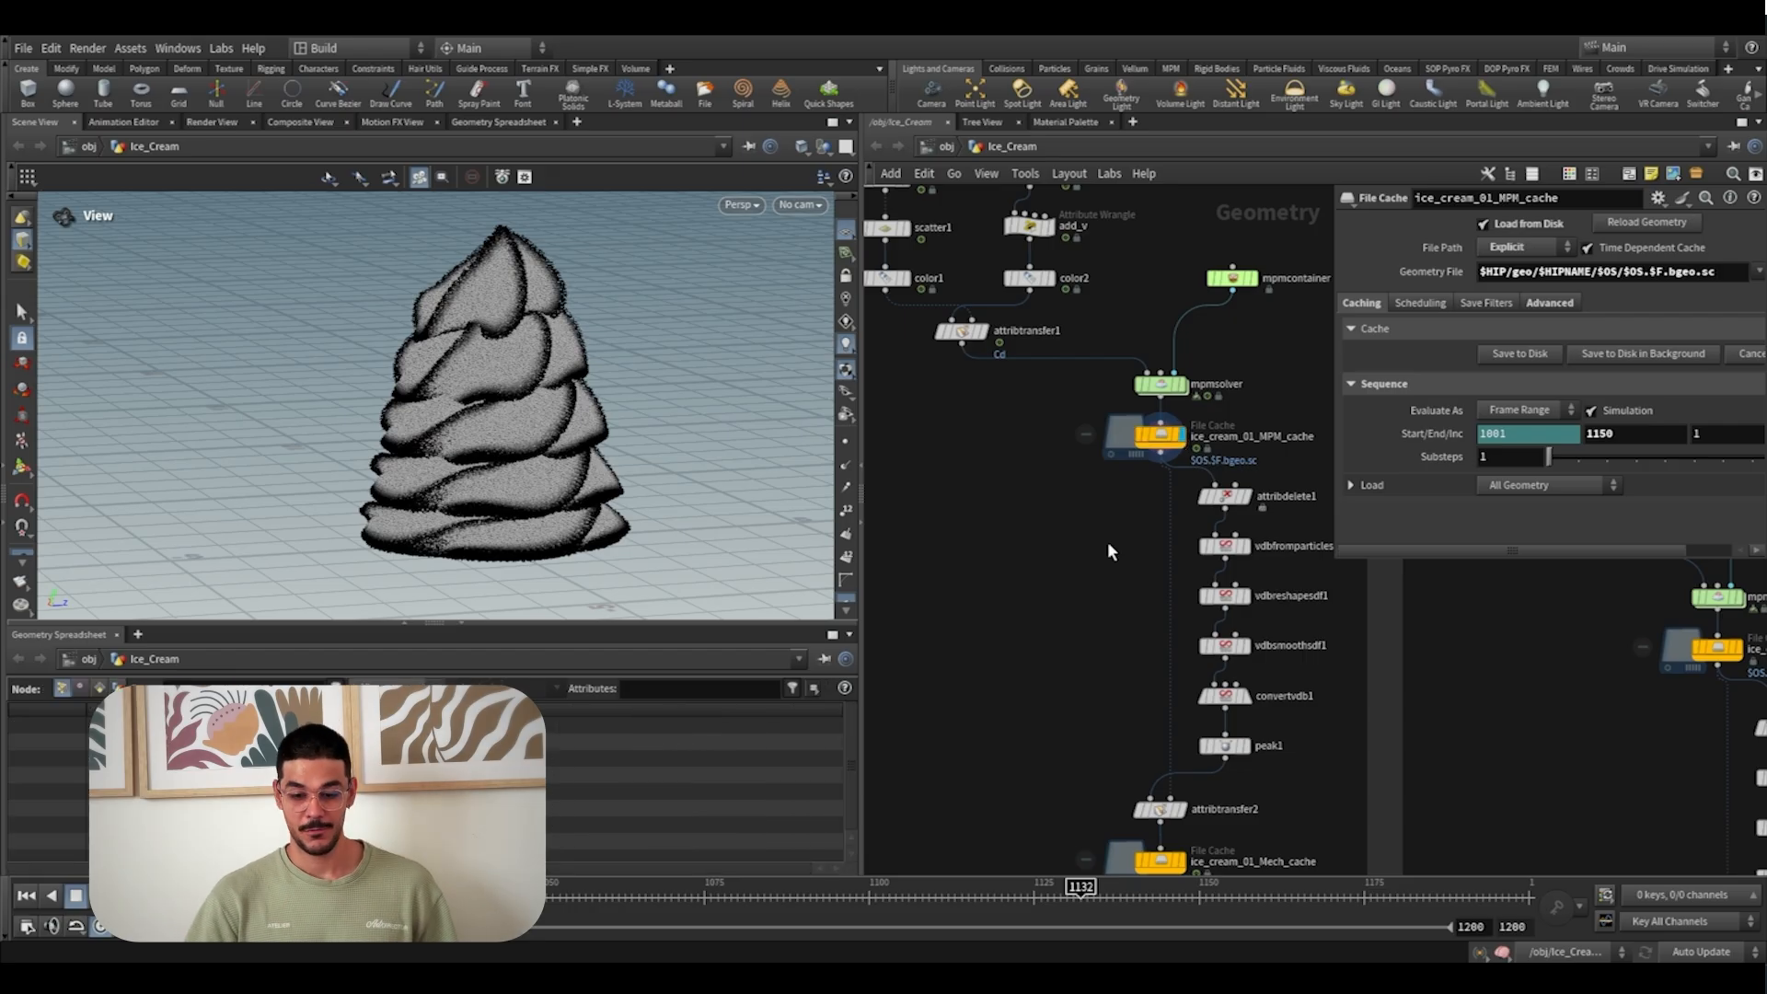
Try to branch an MPM Surface node off the output of ice_cream_01_MPM_cache
click(1160, 464)
key(Tab)
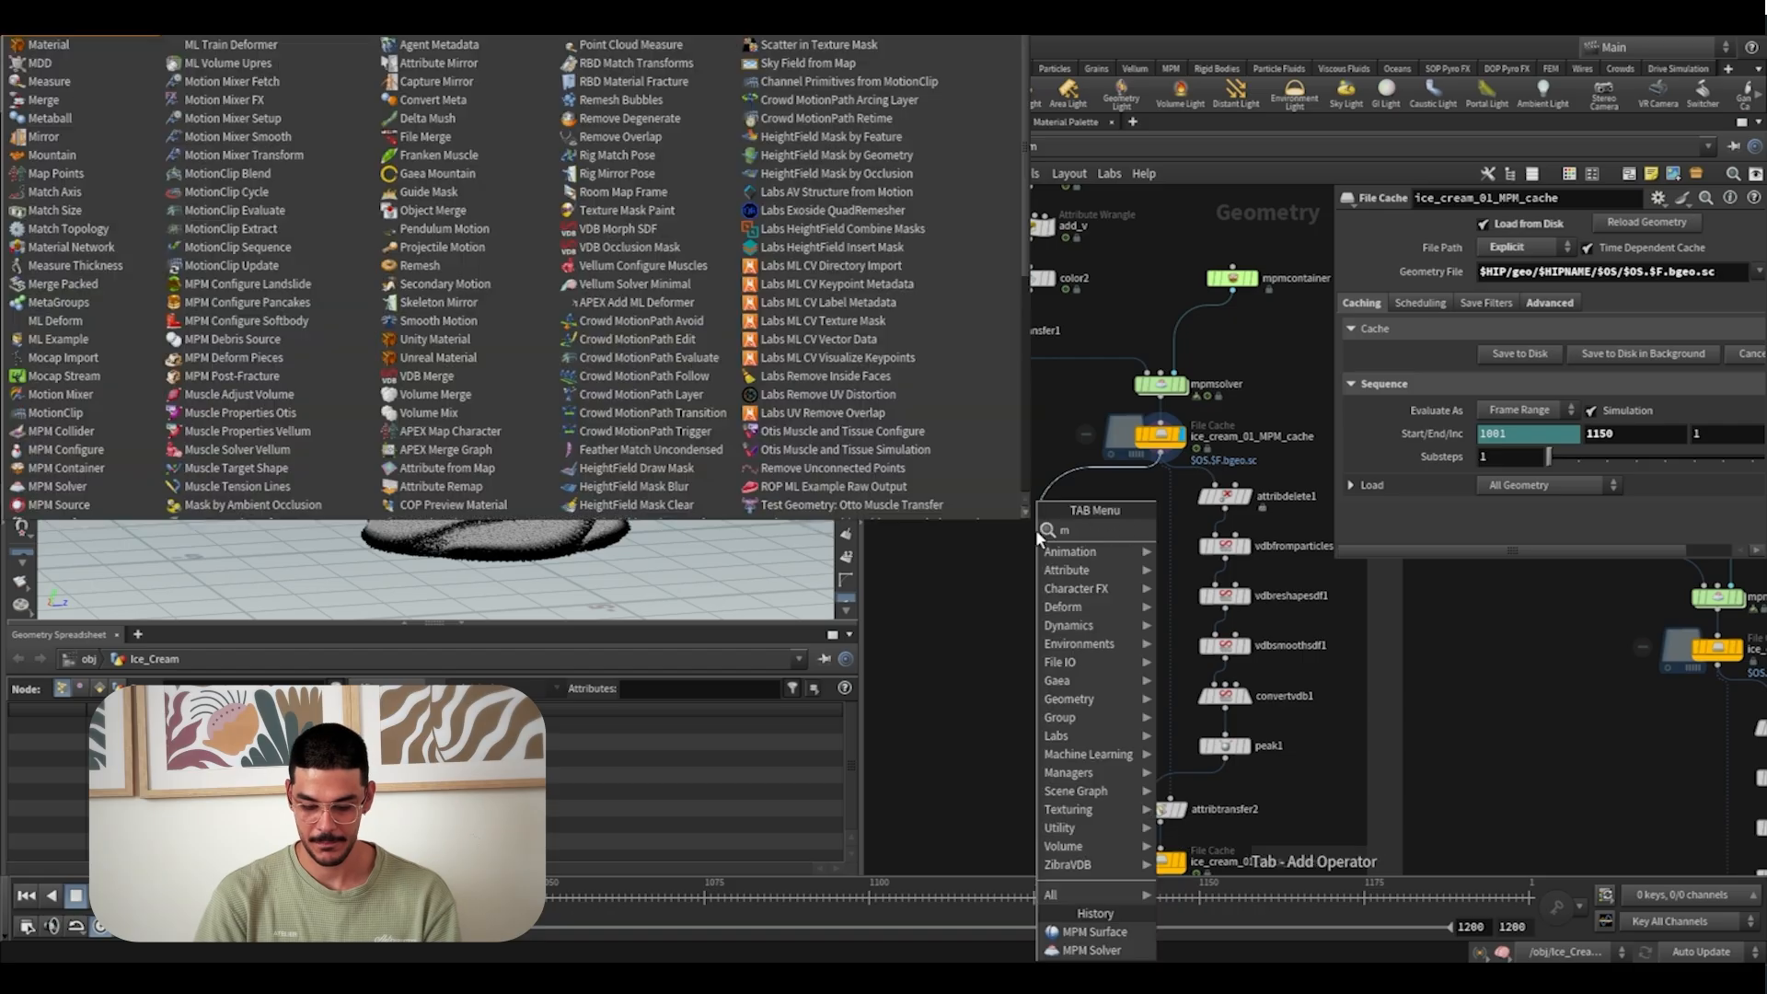
text(mpmsu)
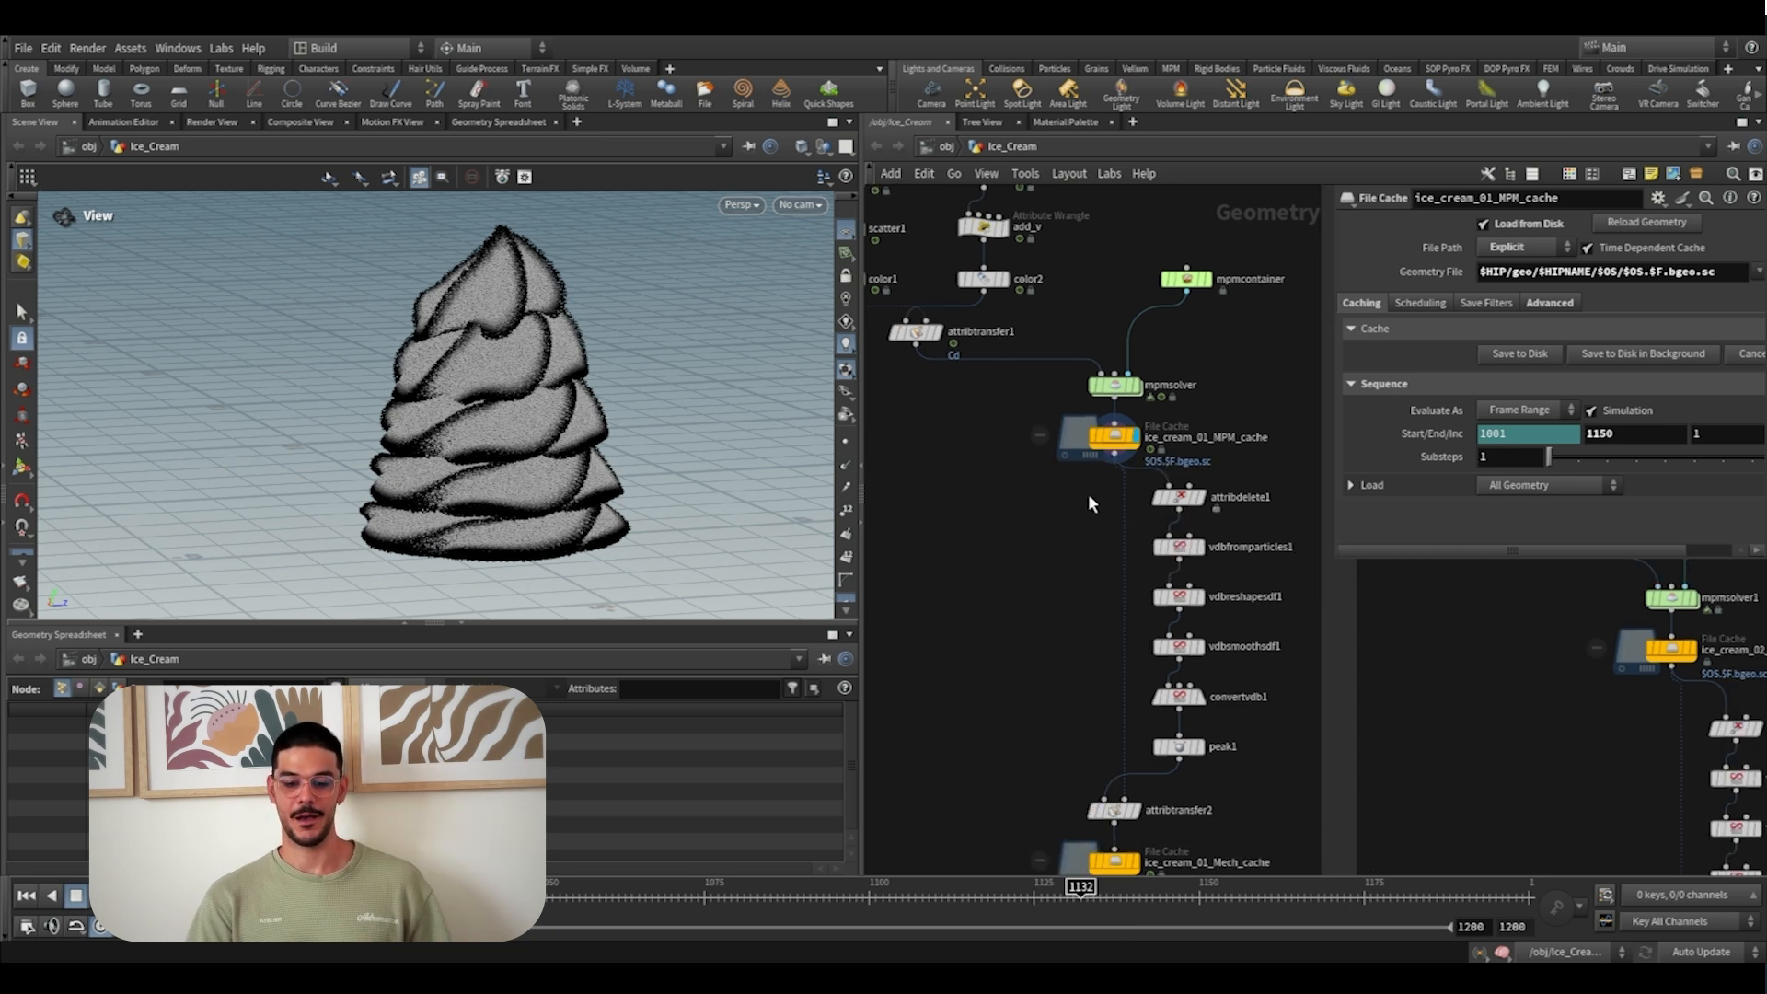
Review the attribdelete1 parameters, then display vdbfromparticles1 and review its voxel size and radius settings
click(1170, 497)
scroll(1179, 407, up, 2)
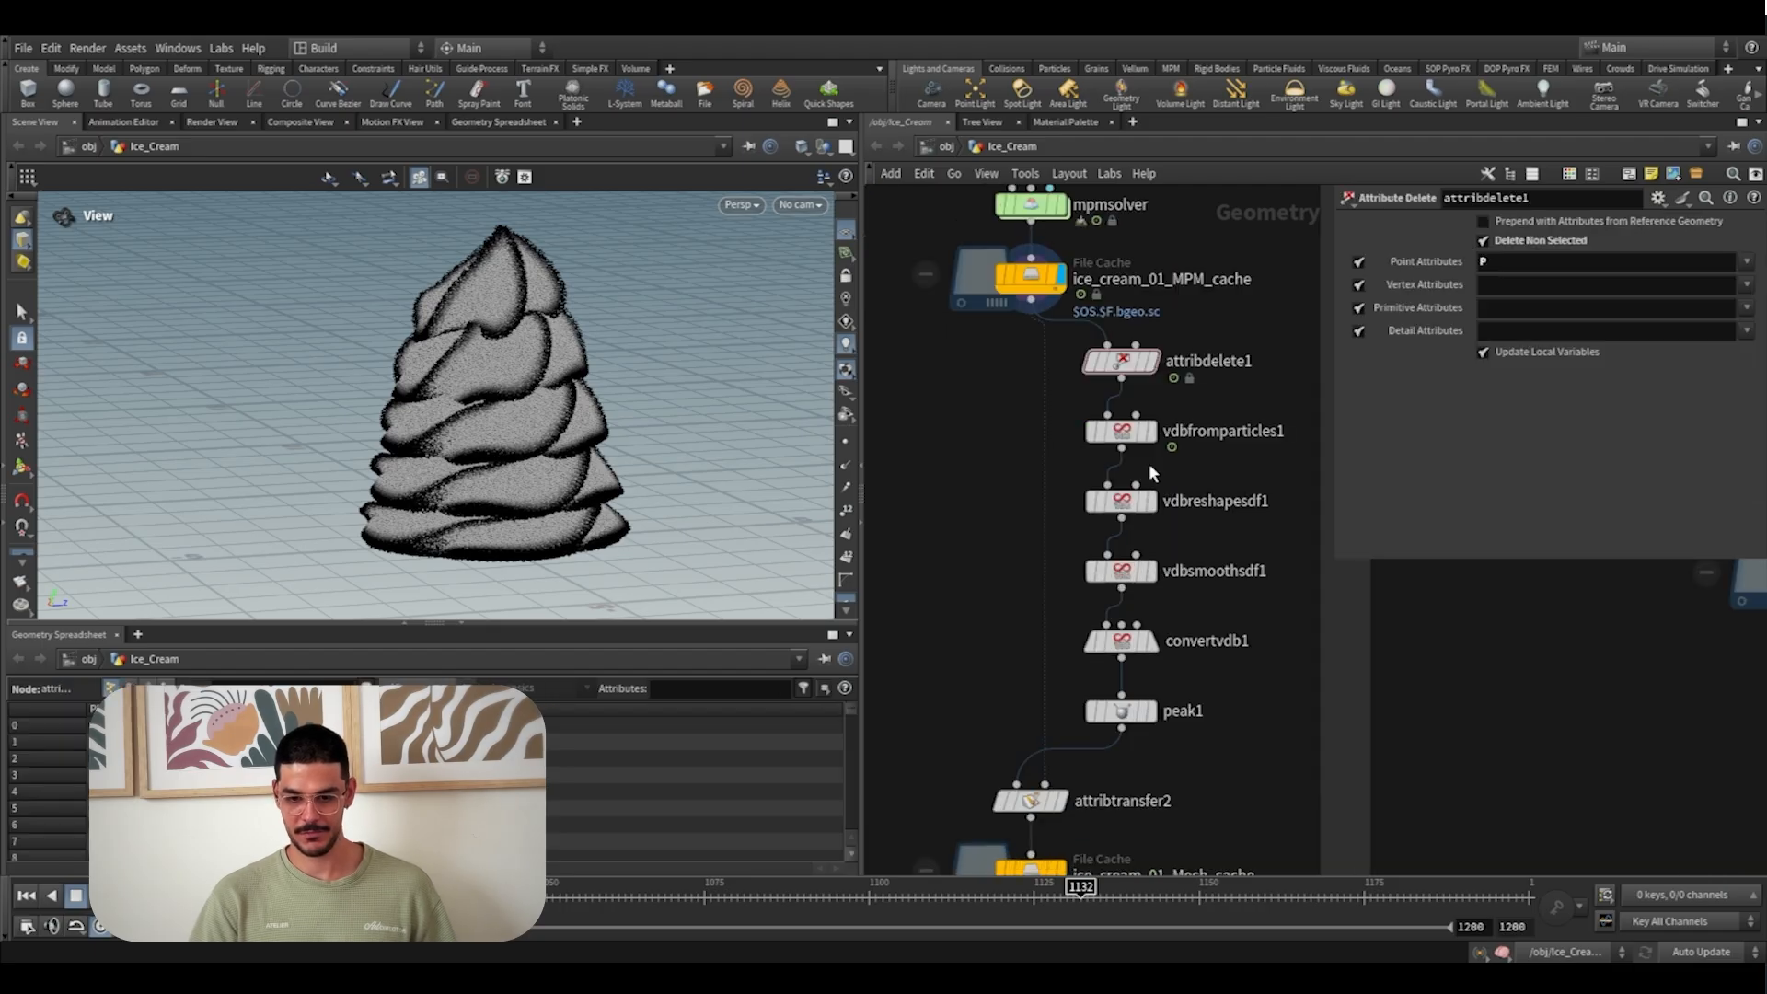
click(1151, 431)
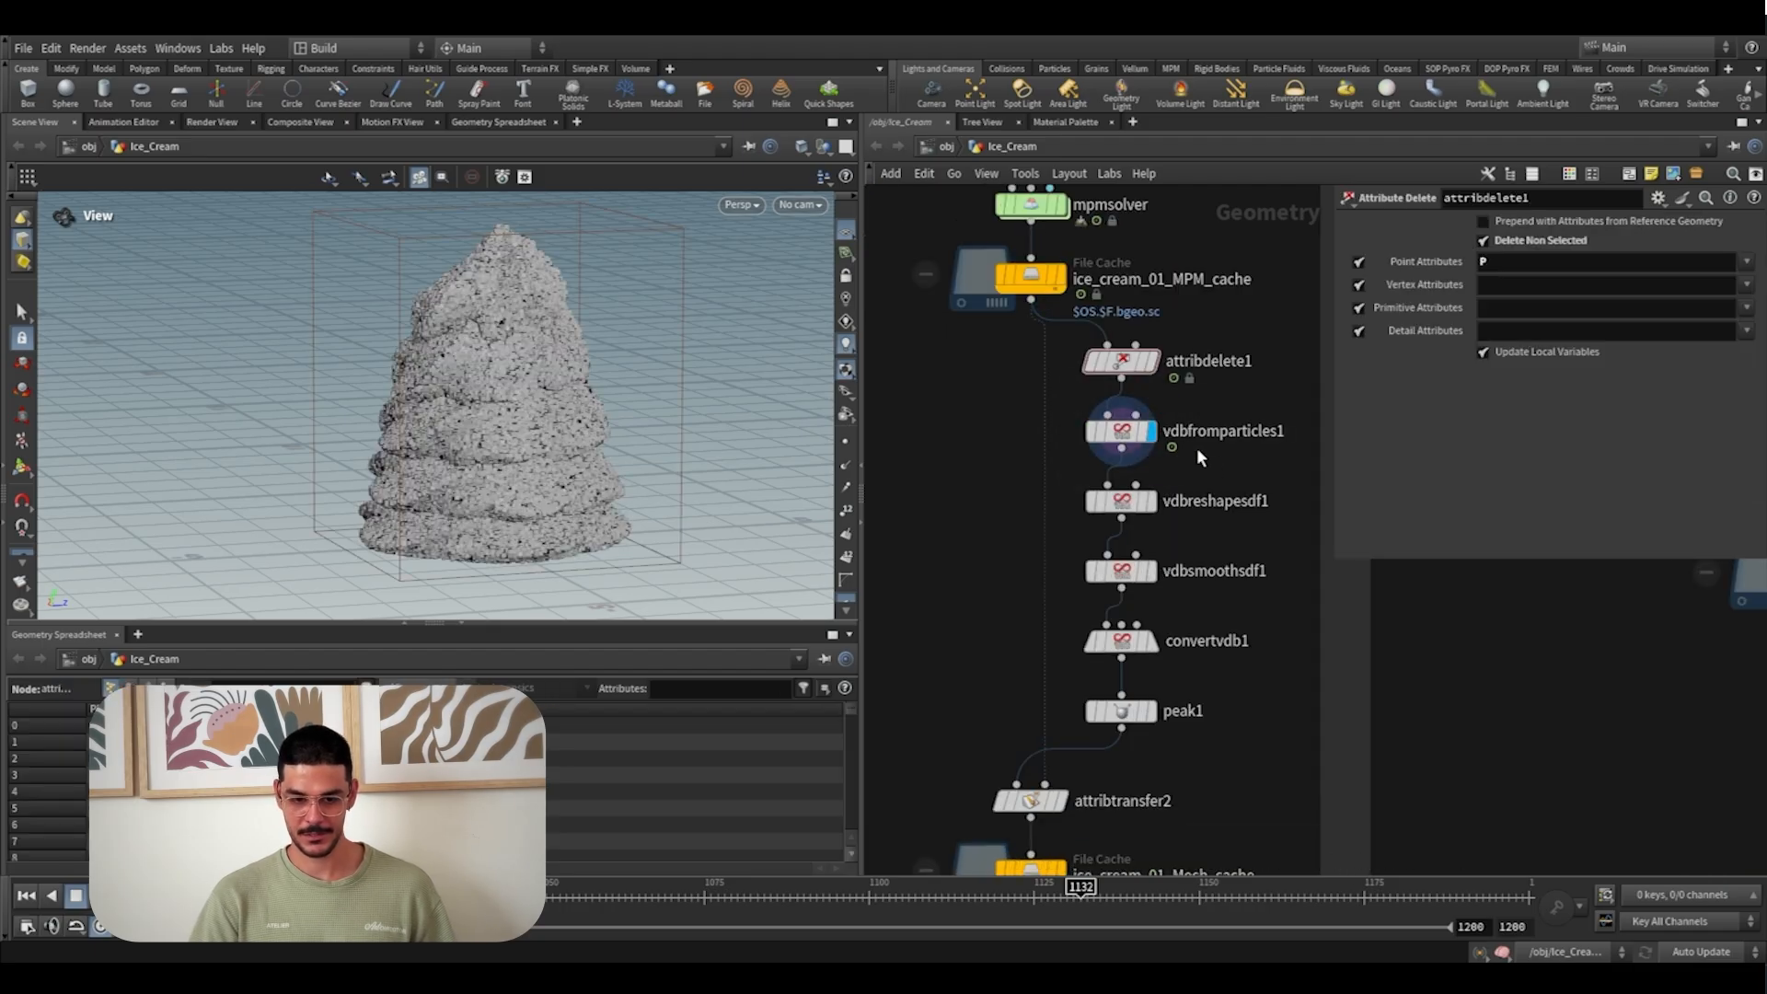
click(1133, 442)
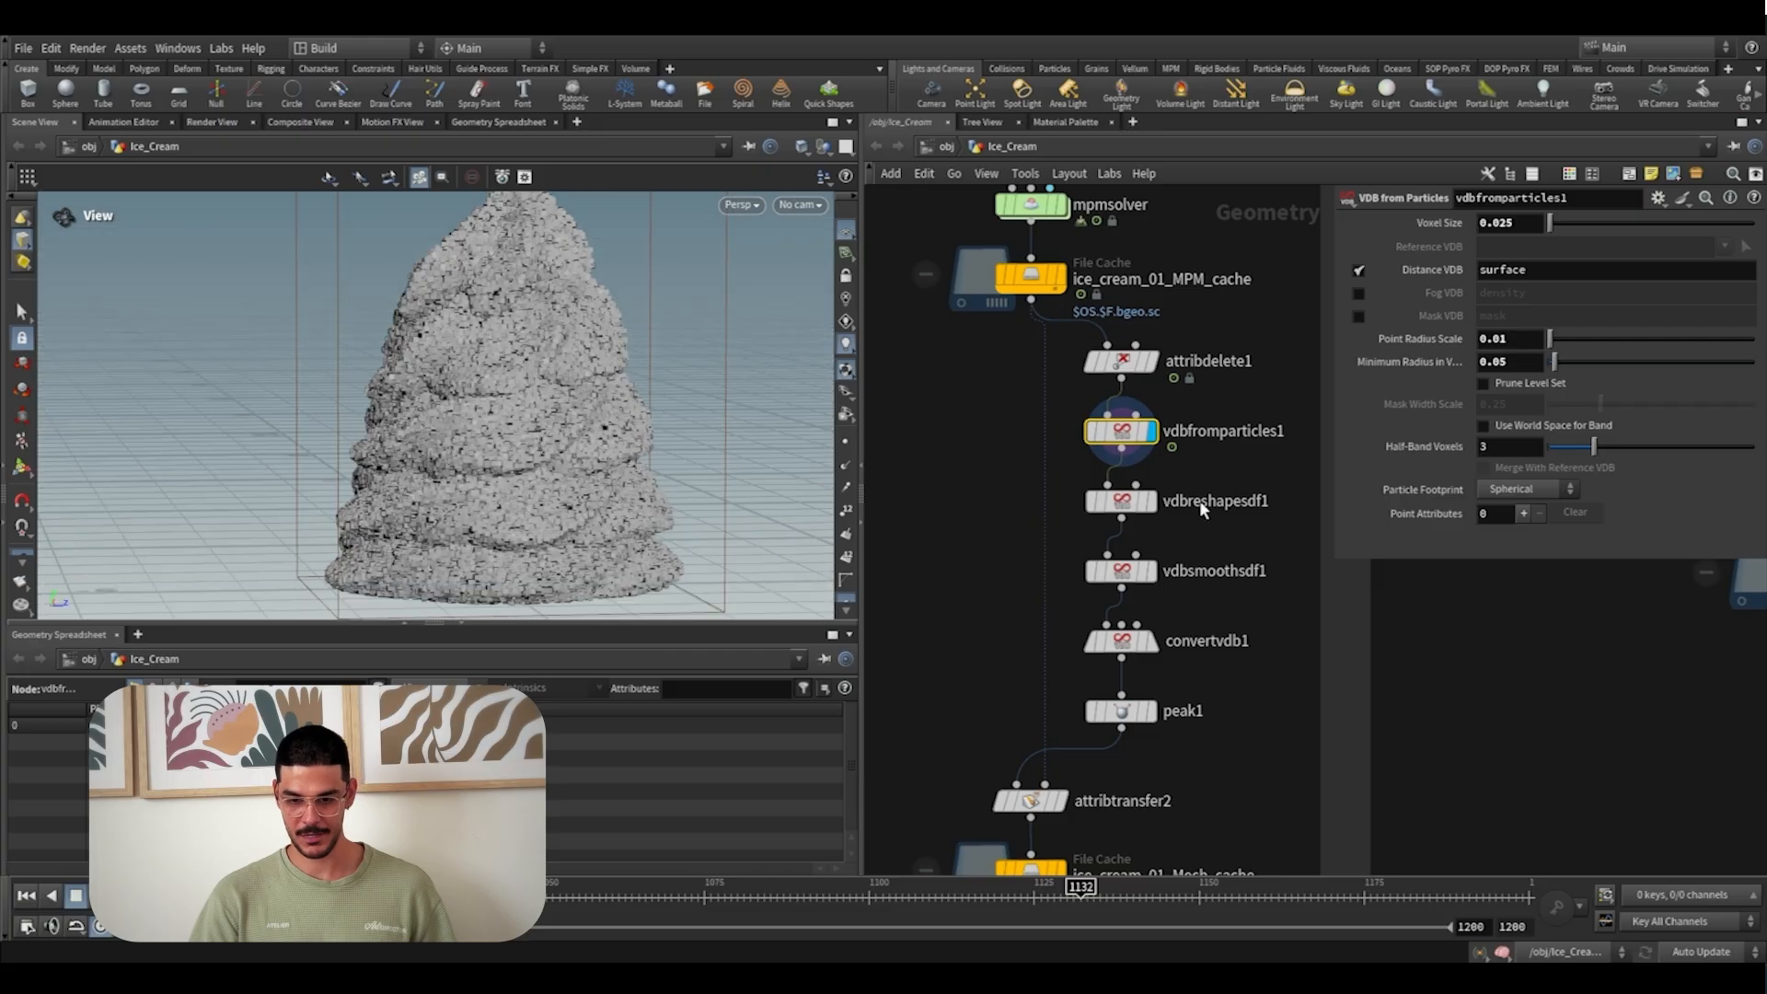
Display vdbreshapesdf1 and review its available operations, leaving the Close option selected
click(1151, 501)
click(1131, 502)
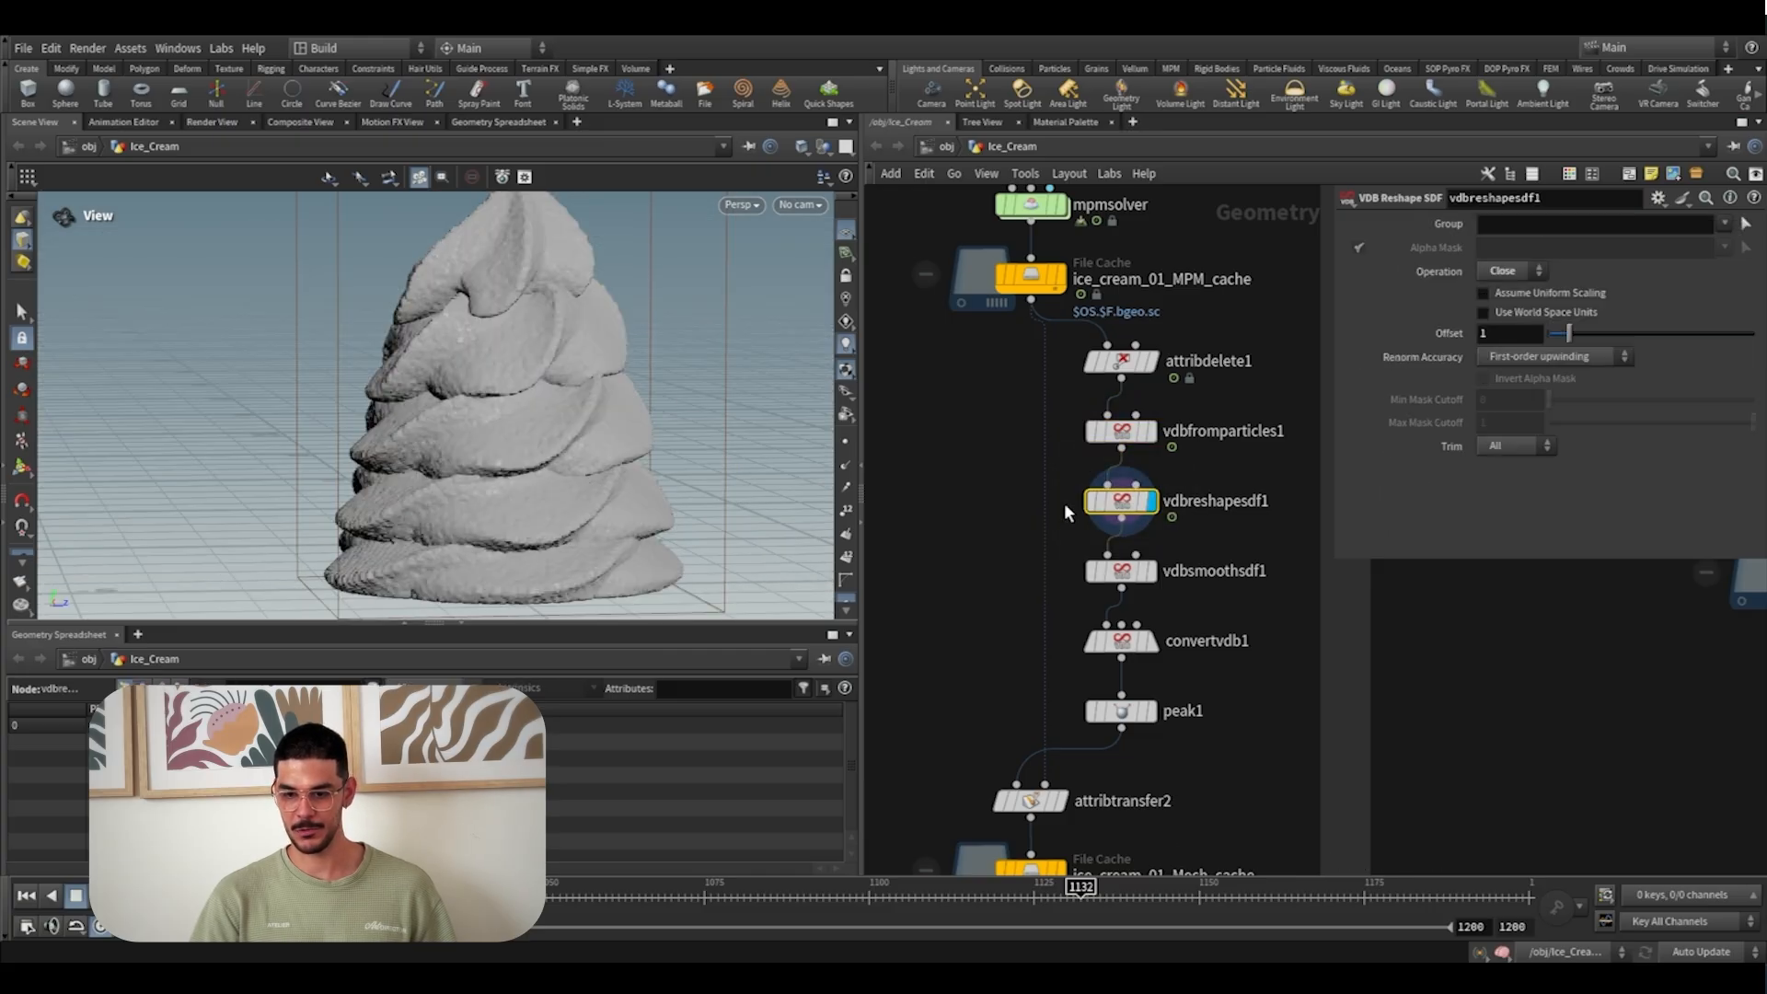
click(1539, 272)
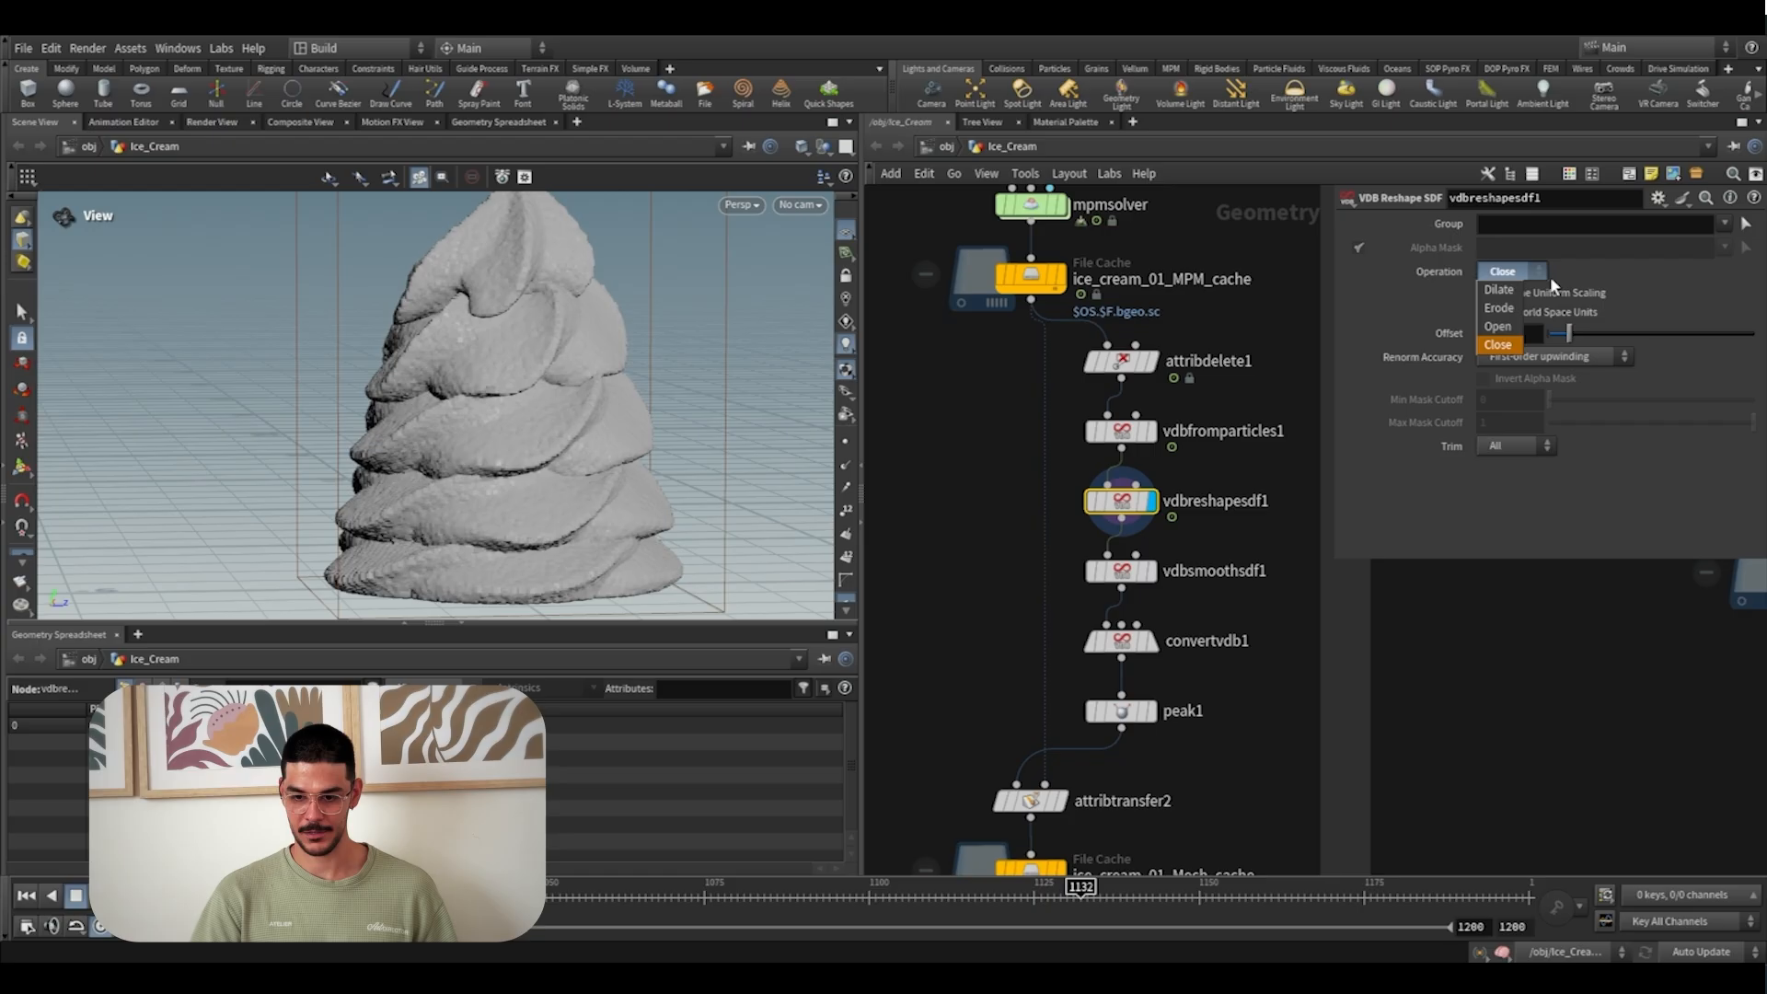
click(1498, 346)
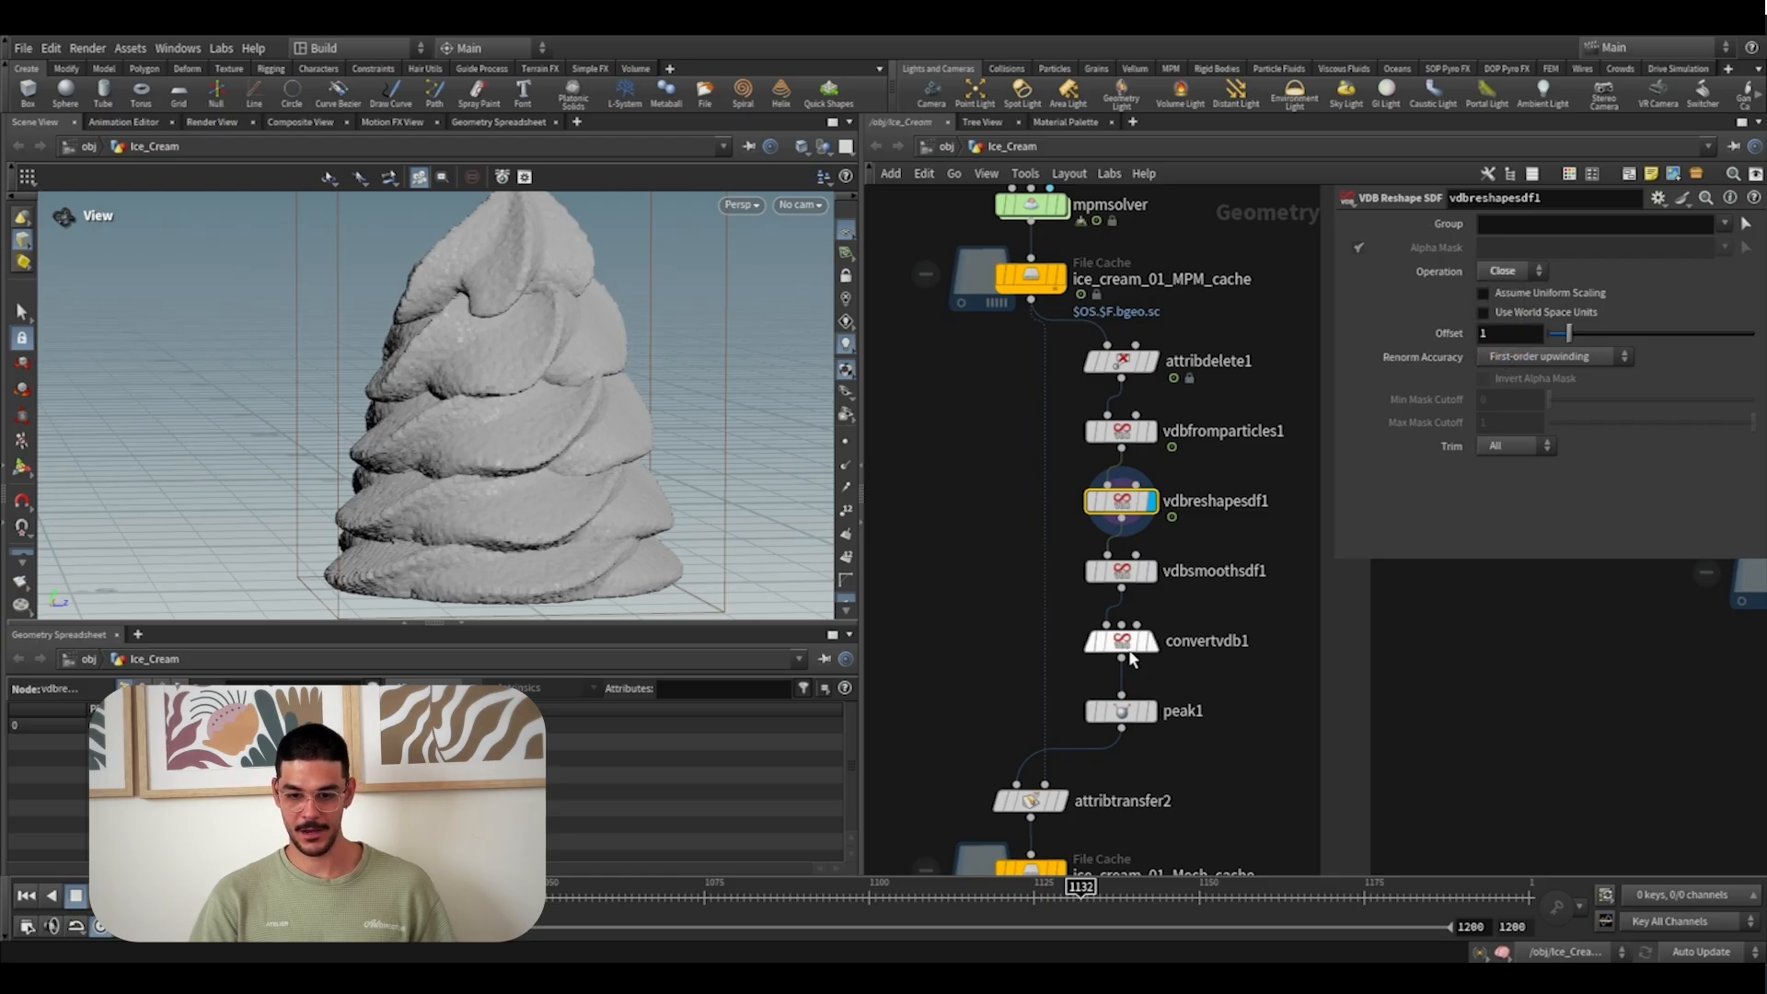
Display vdbsmoothsdf1 with its parameters and inspect the smoothed ice cream surface from several angles
click(1151, 573)
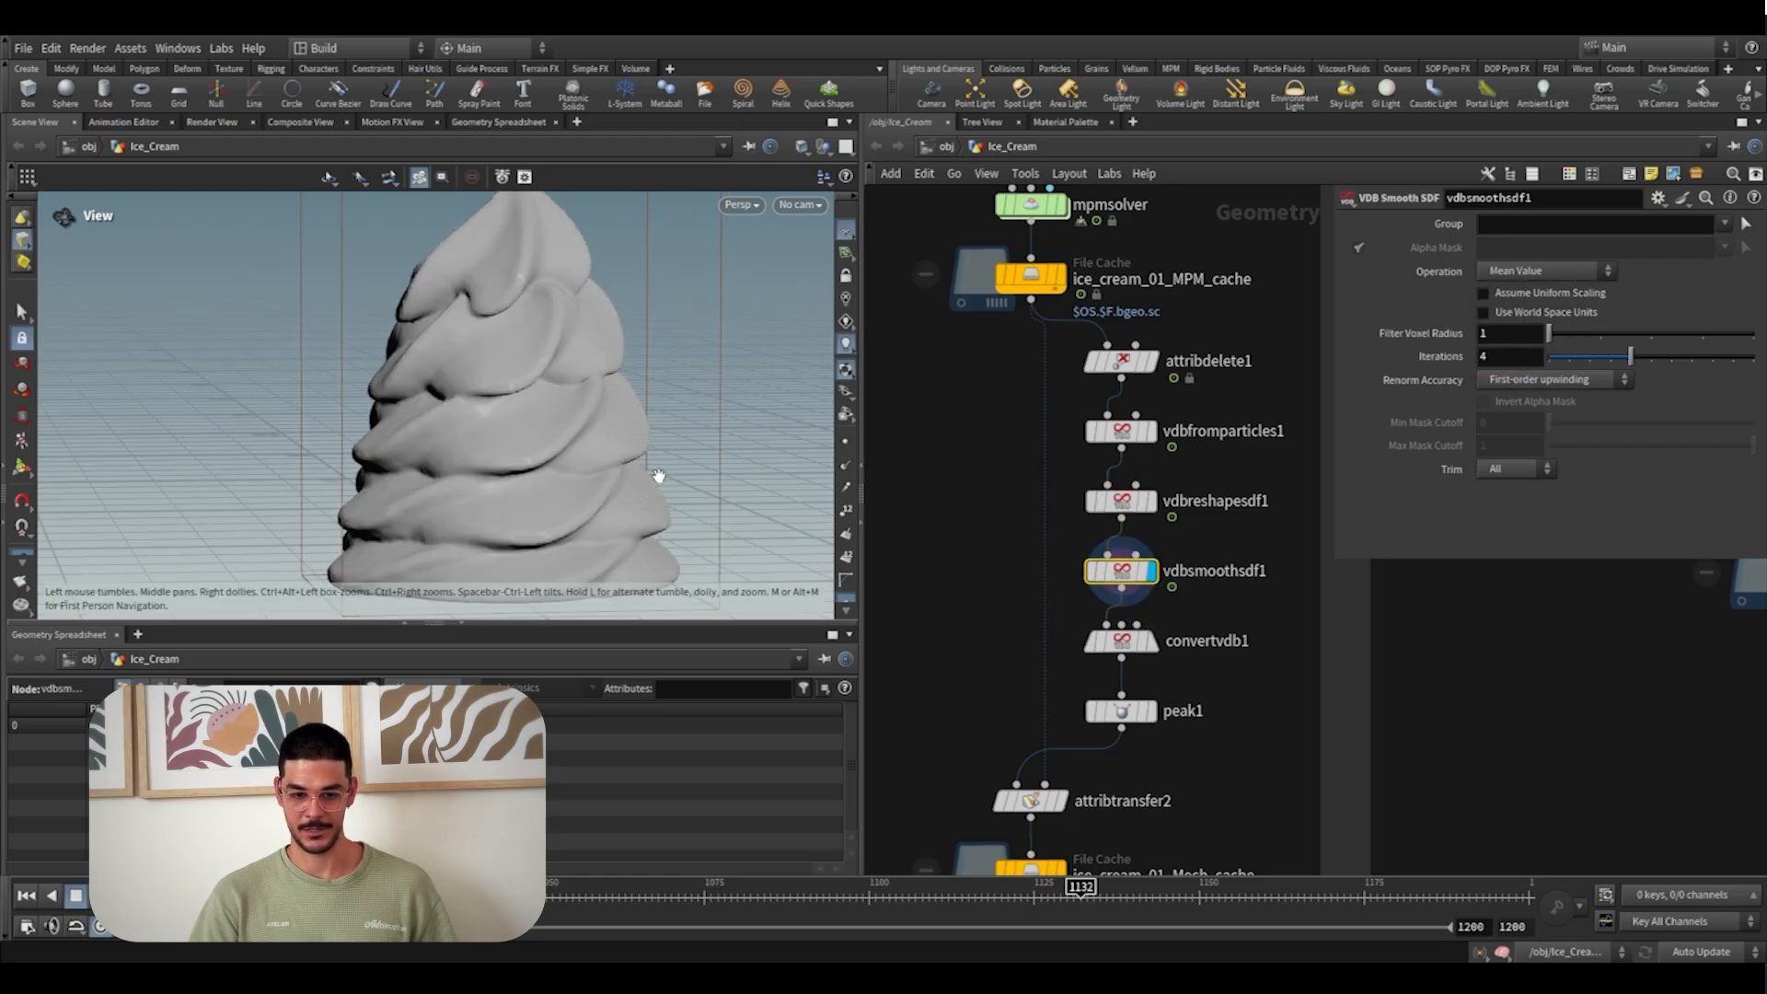
right_drag(556, 441, 536, 434)
drag(536, 434, 529, 371)
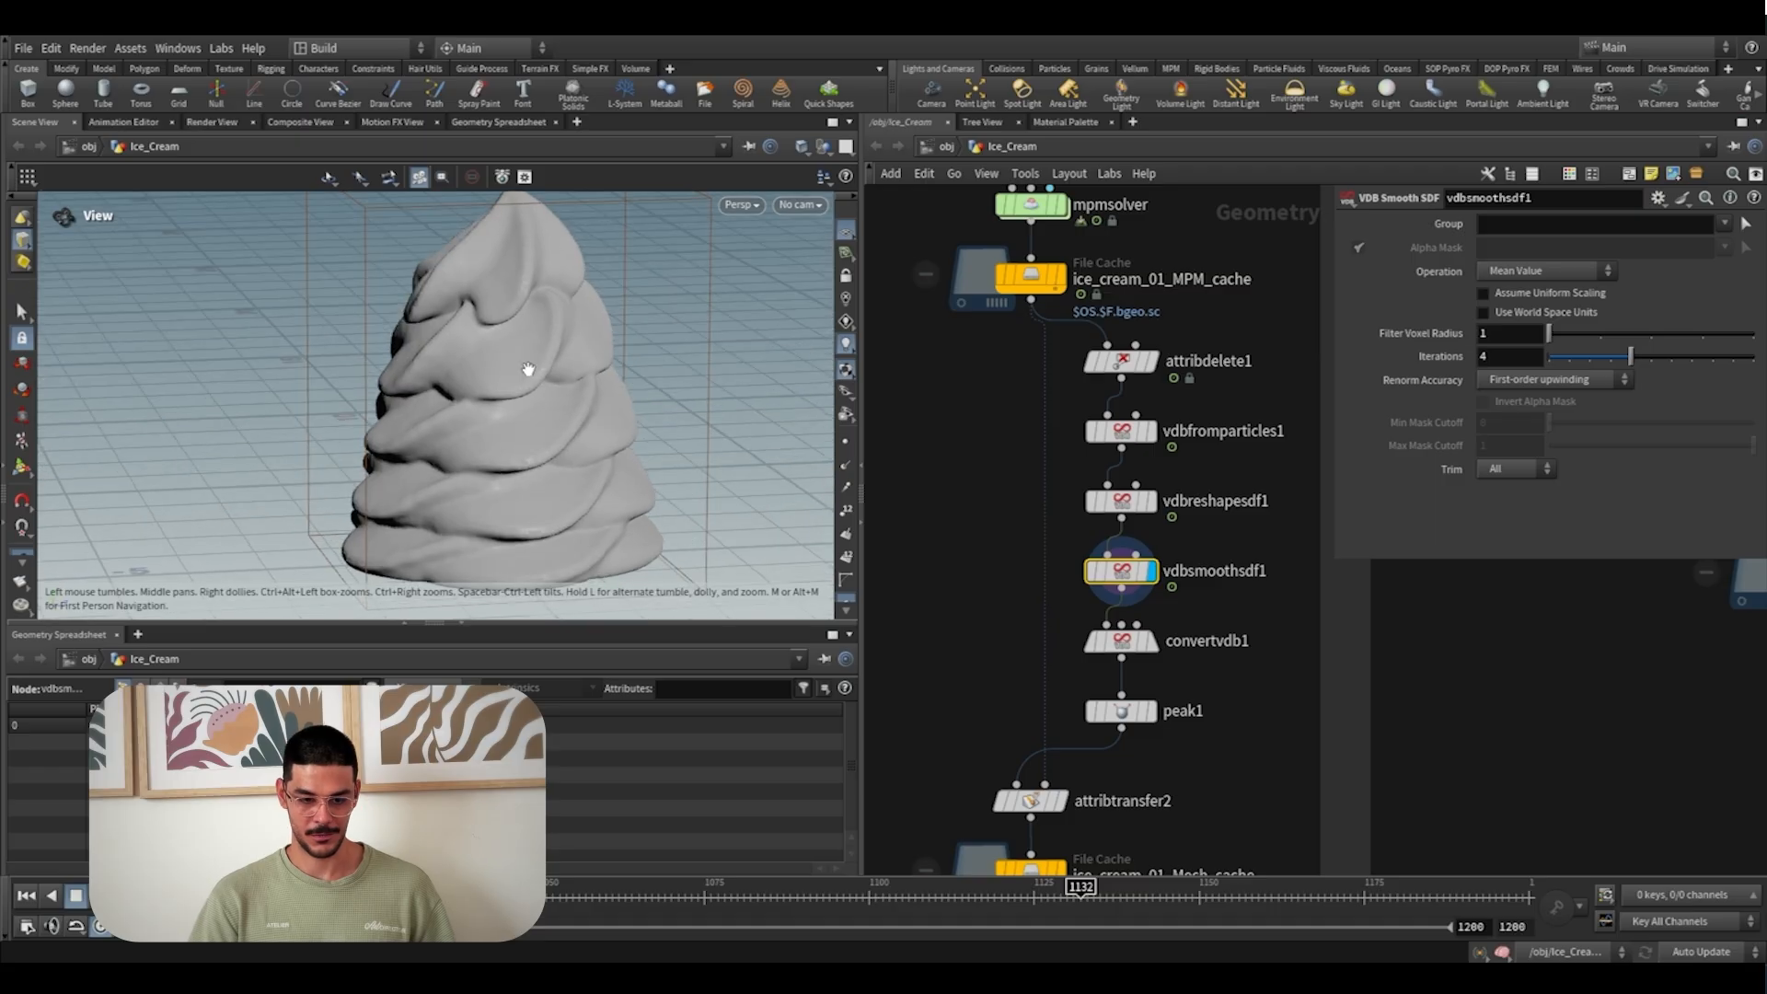
right_drag(528, 370, 500, 437)
mouse_move(500, 436)
mouse_down()
mouse_move(442, 440)
mouse_move(589, 452)
mouse_move(512, 458)
mouse_move(508, 431)
mouse_up()
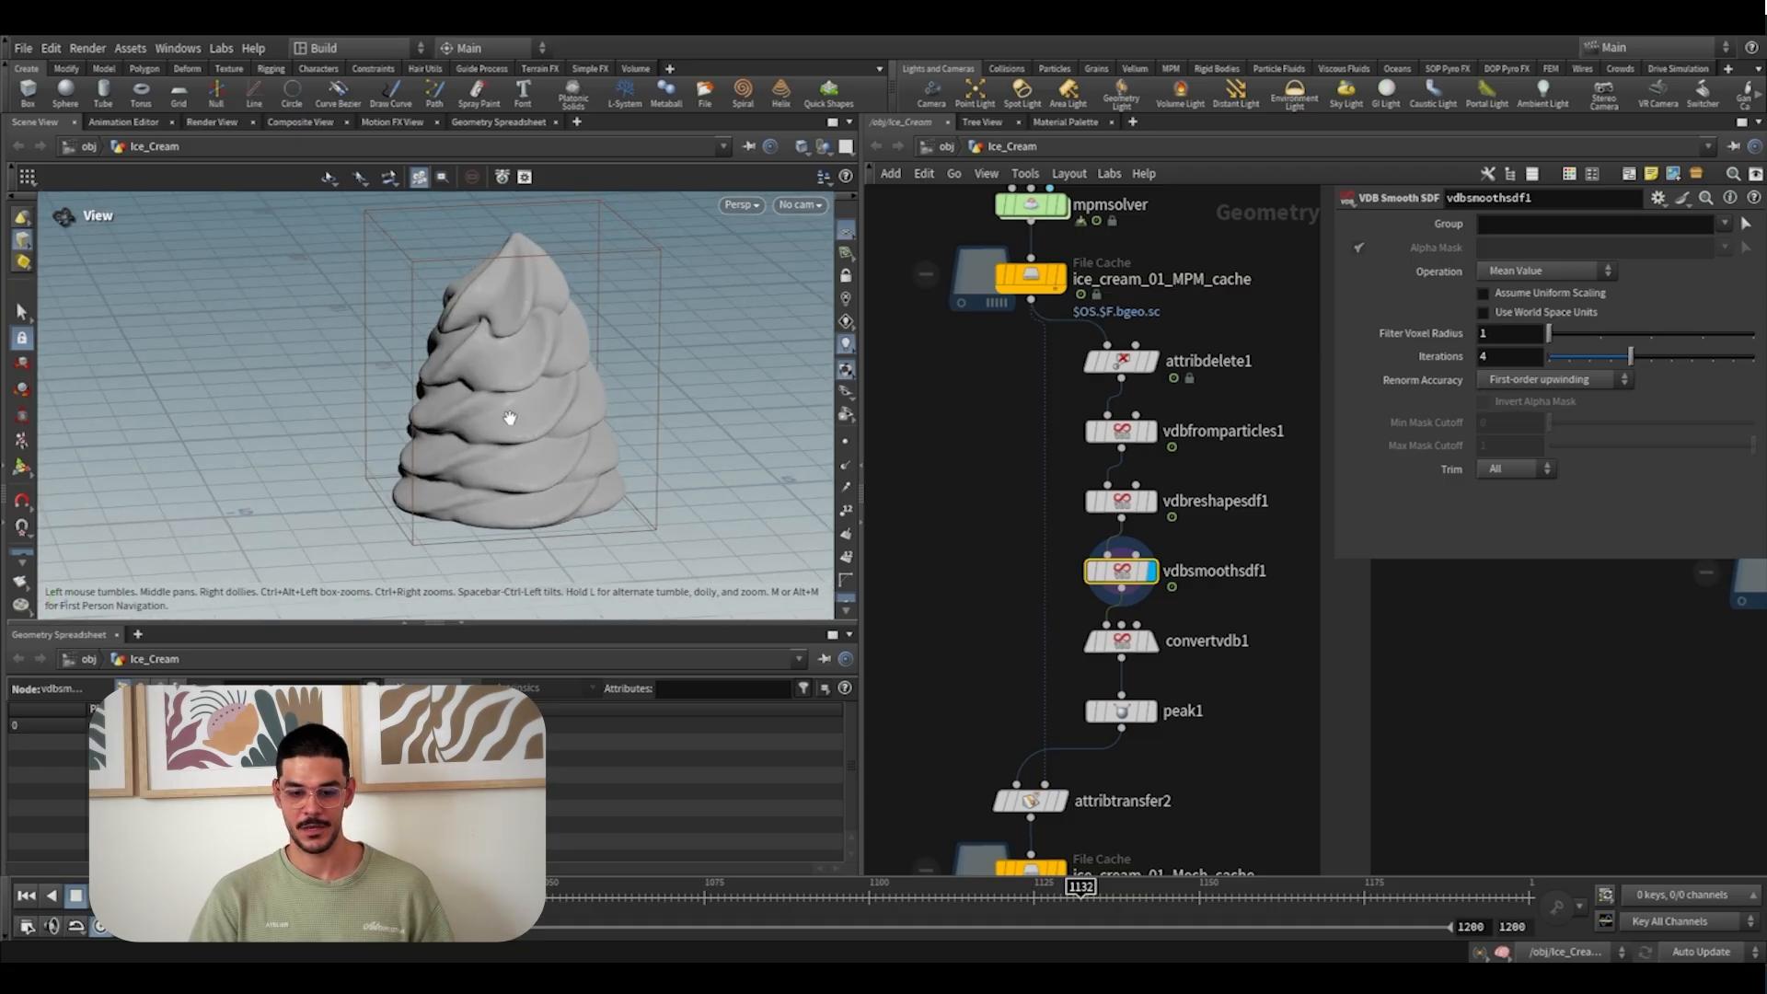
Display convertvdb1 with its parameters and inspect the density of the converted polygon mesh up close
click(1158, 643)
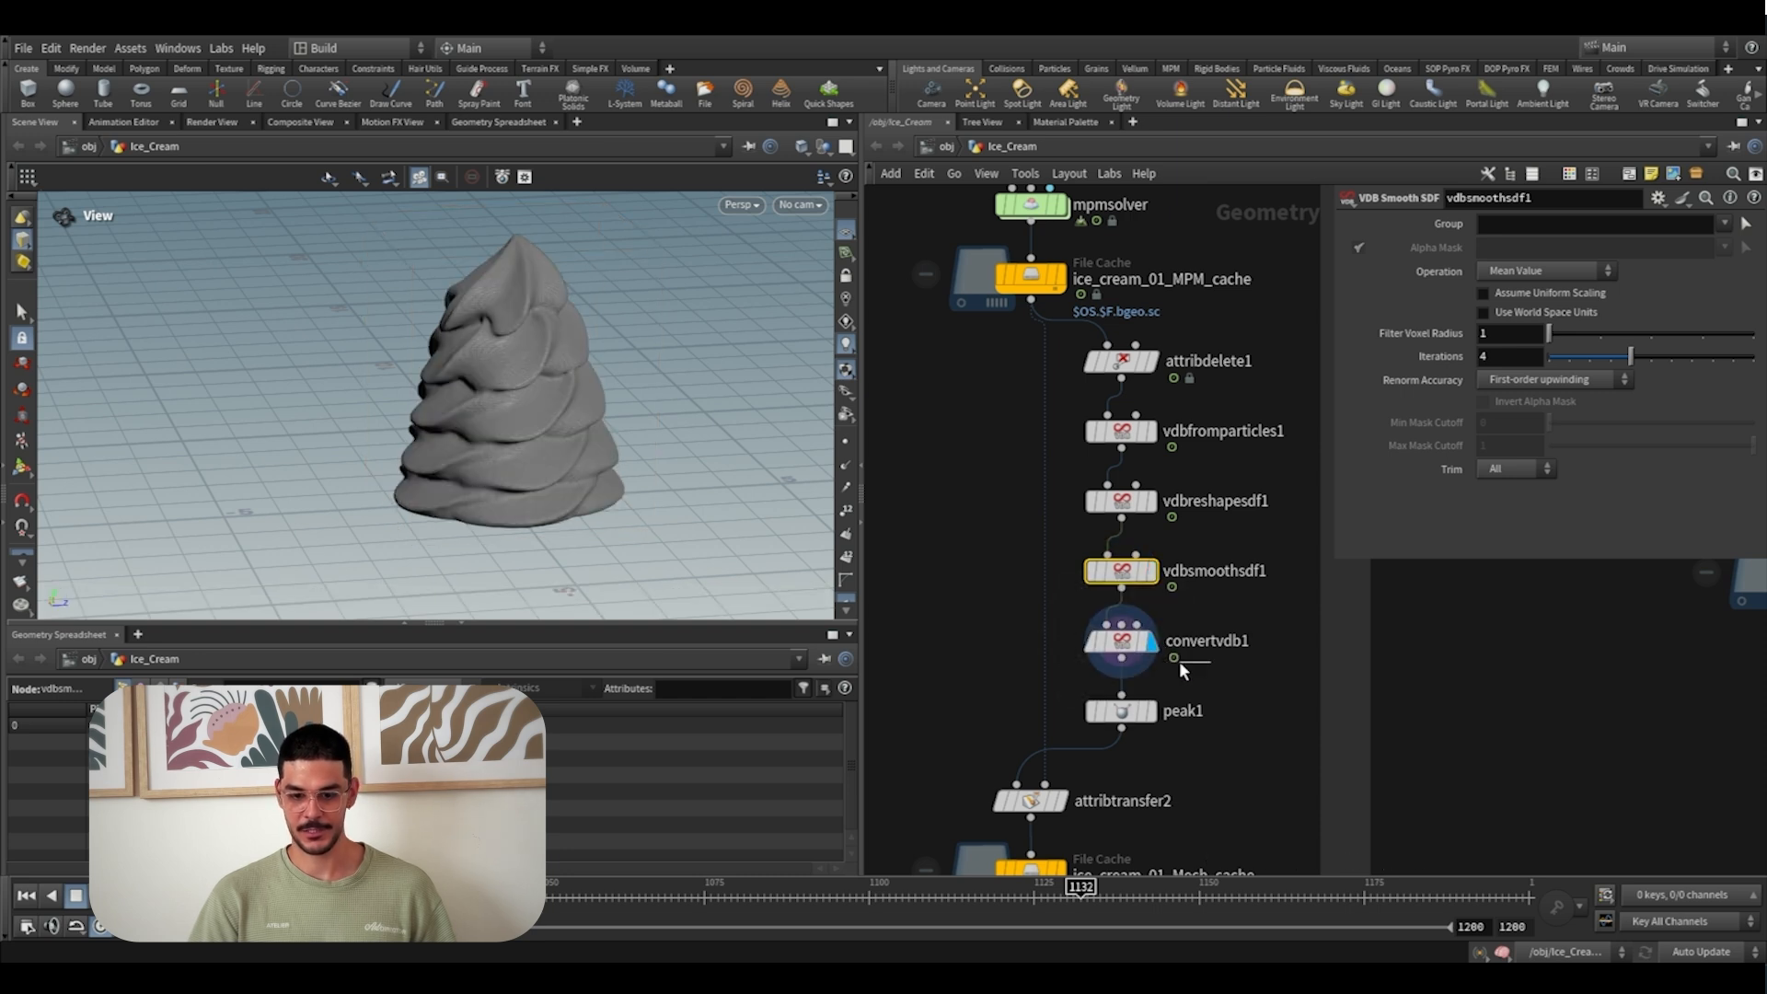
click(1190, 644)
scroll(579, 422, up, 10)
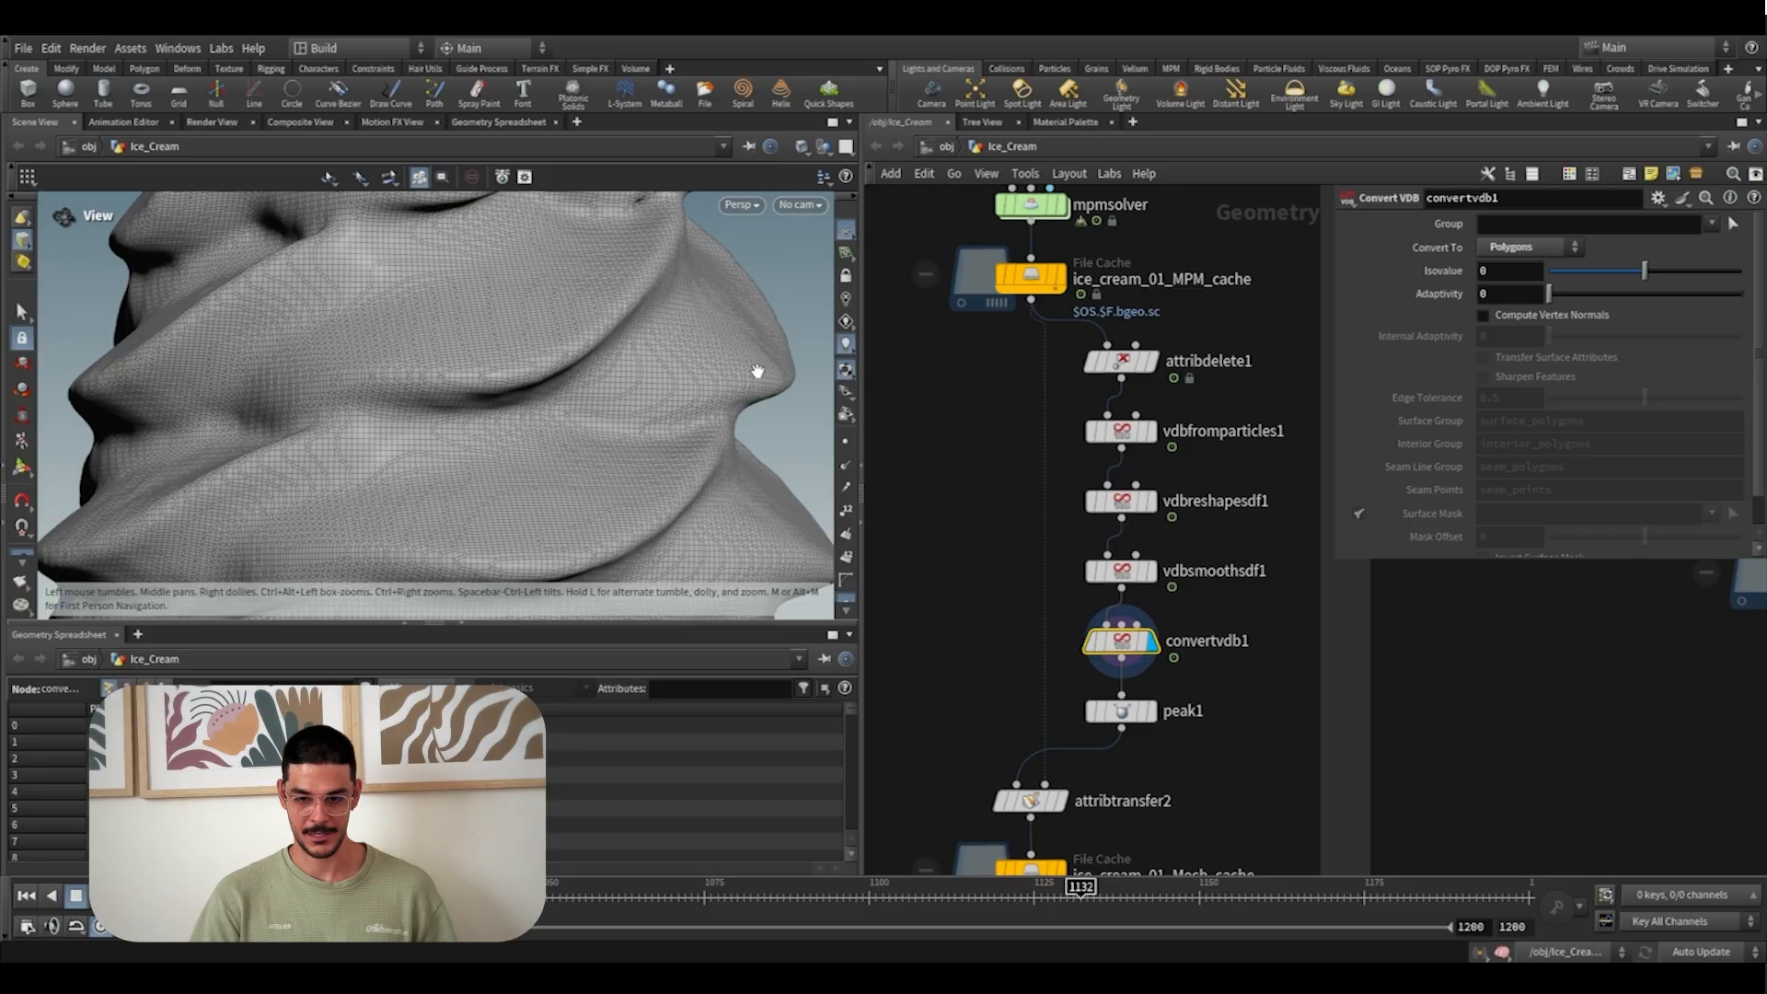
scroll(756, 371, down, 8)
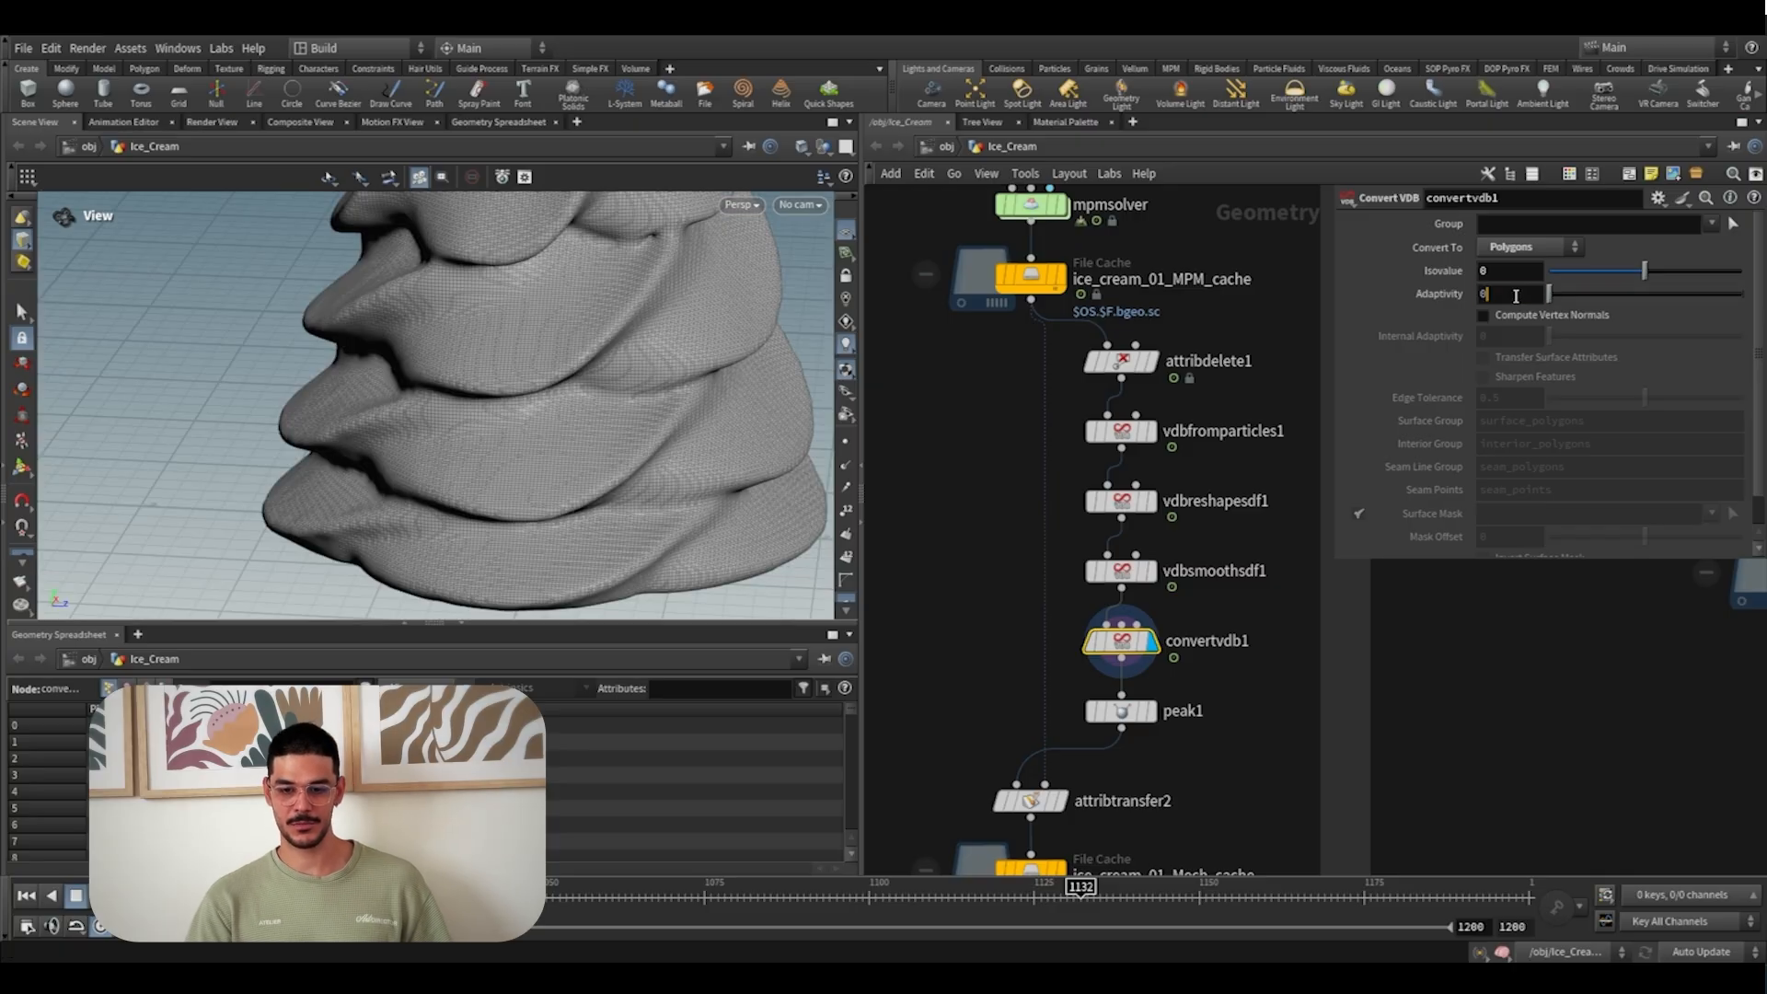
Try an Adaptivity of 0.1 on convertvdb1 and restore it to 0
click(1515, 296)
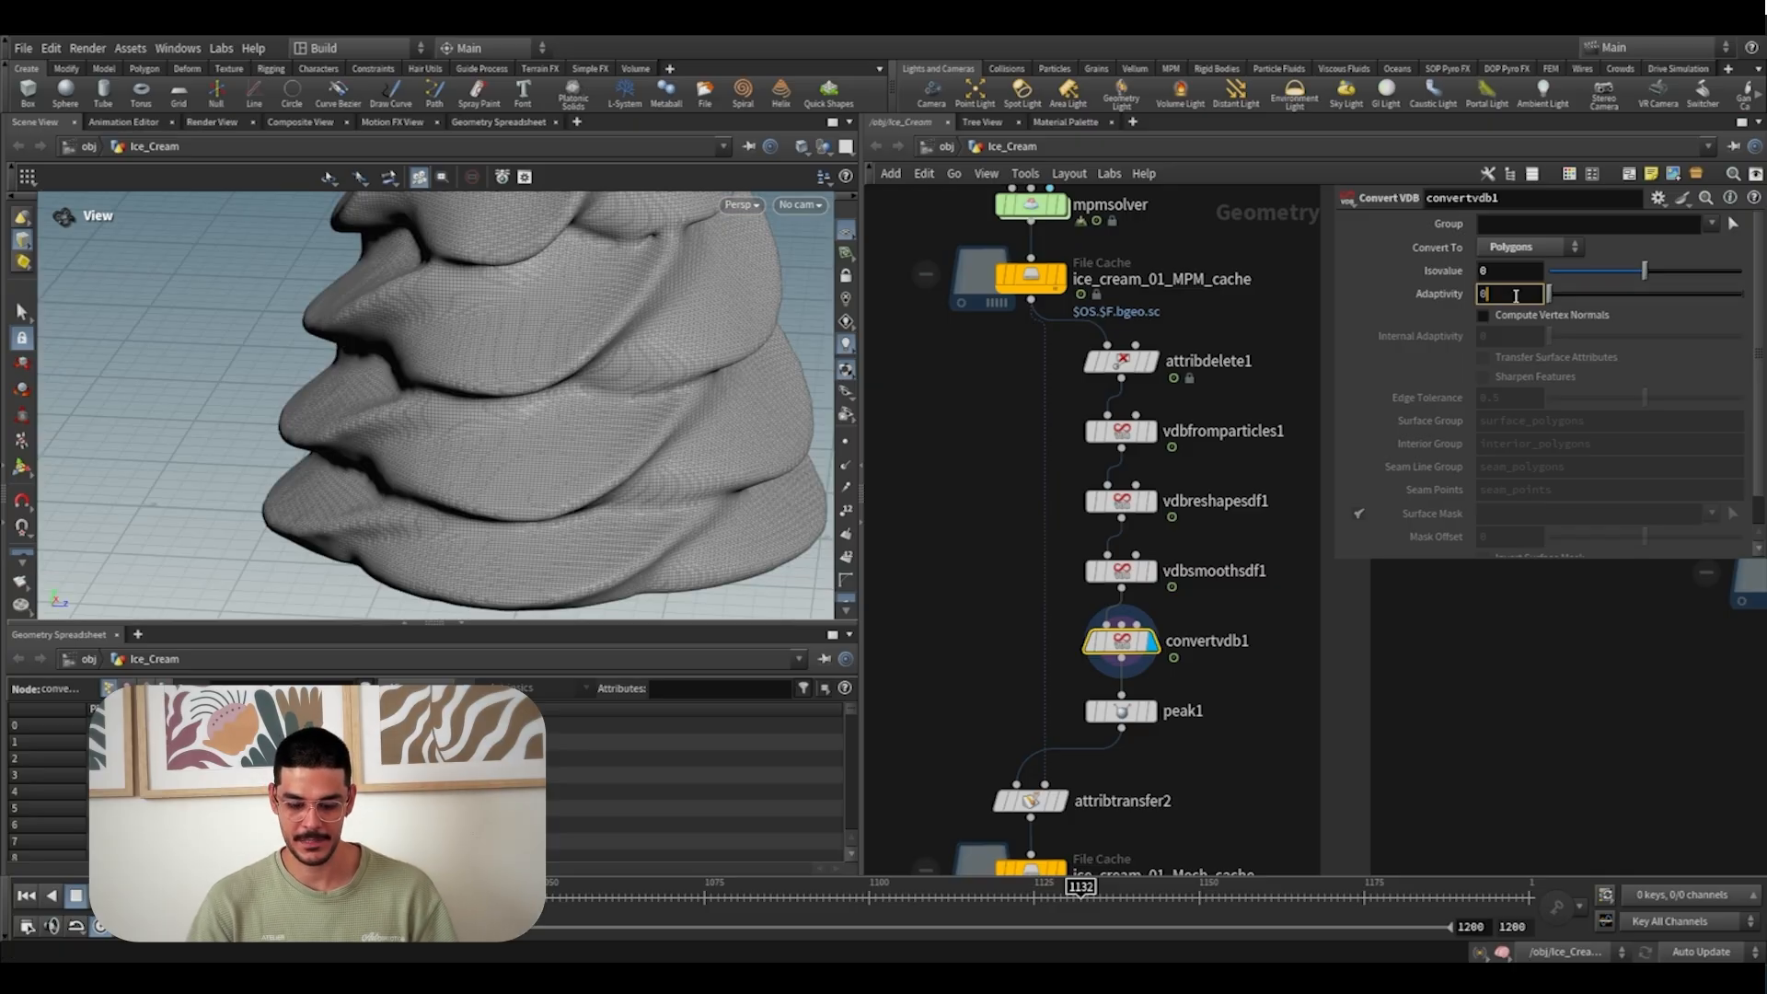
text(0.1)
key(Return)
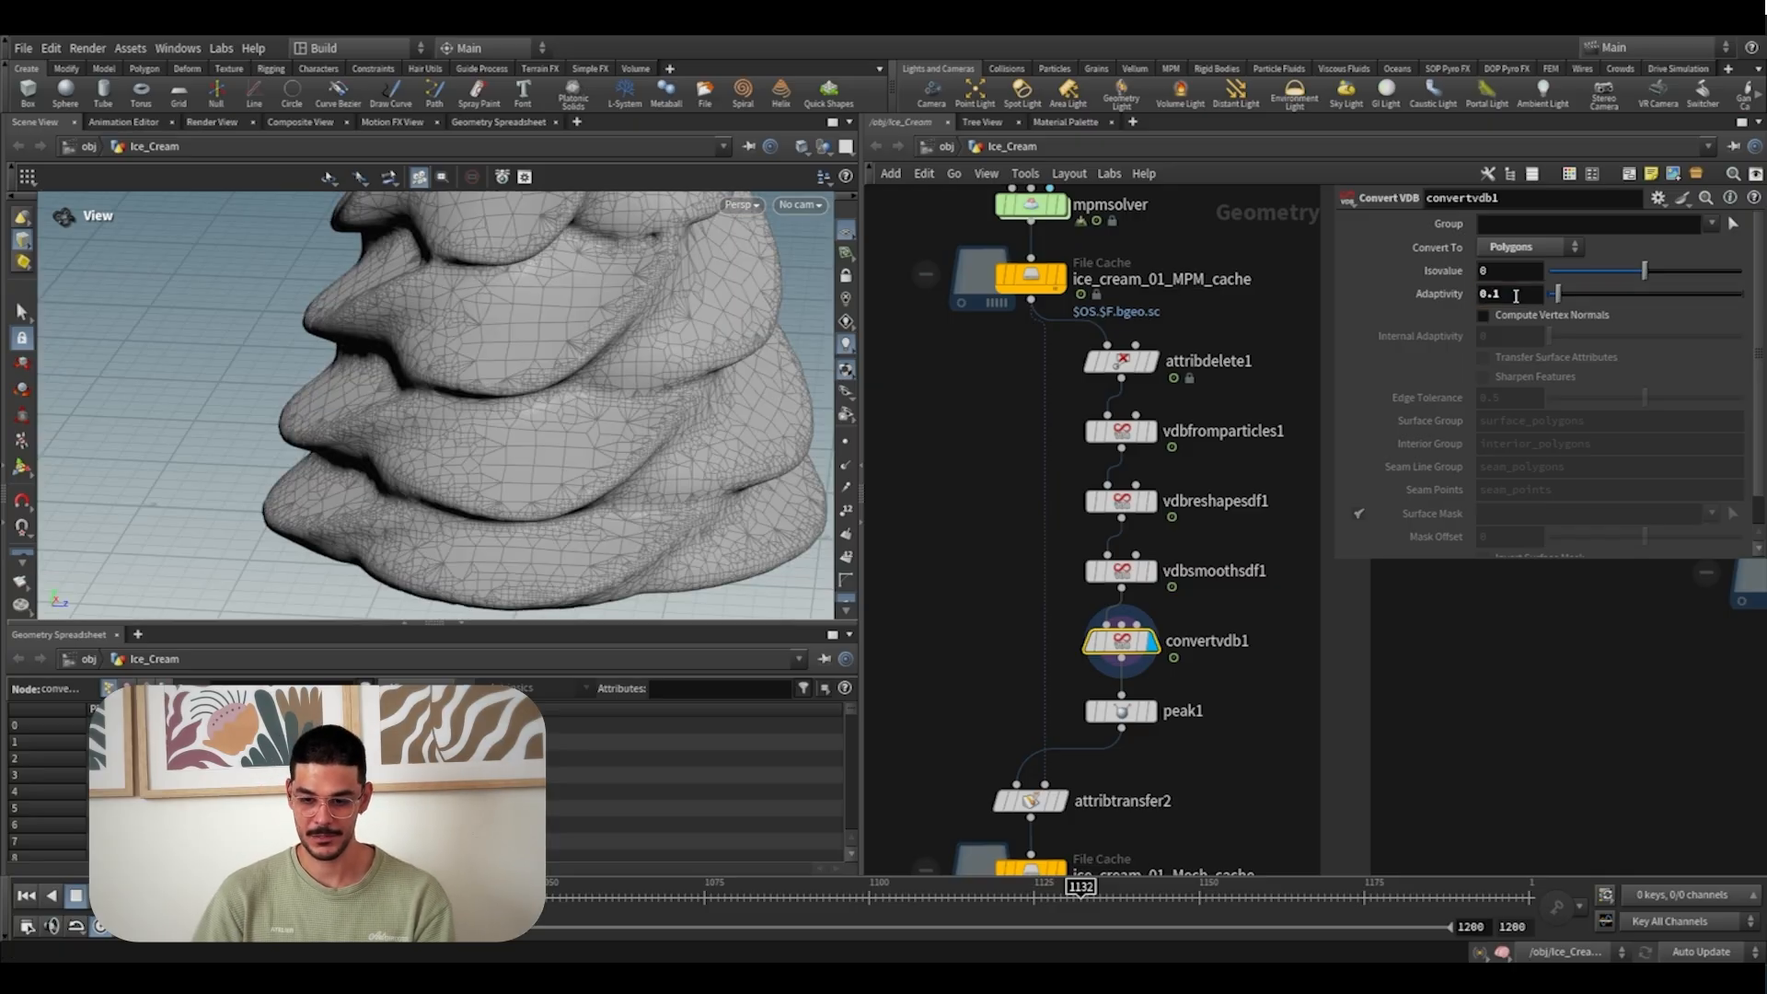
click(1516, 296)
text(0)
key(Return)
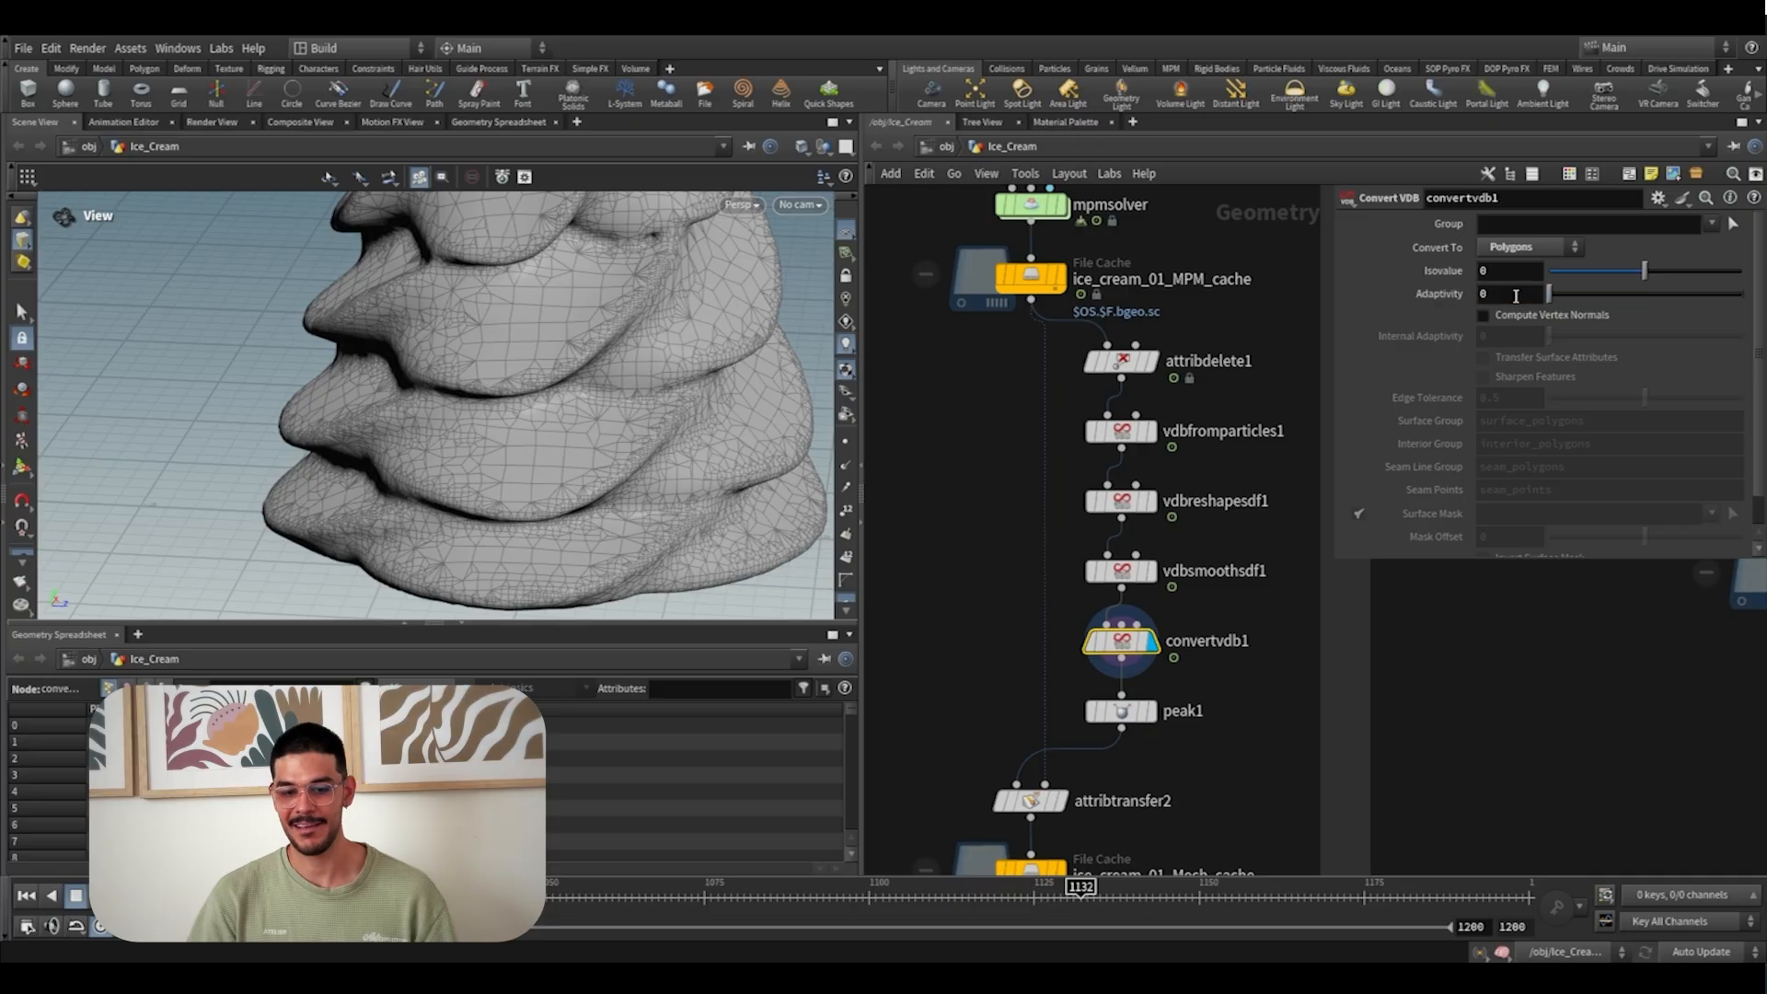
Display attribtransfer2 with its transfer conditions and inspect the ice cream mesh folds up close
scroll(617, 403, down, 3)
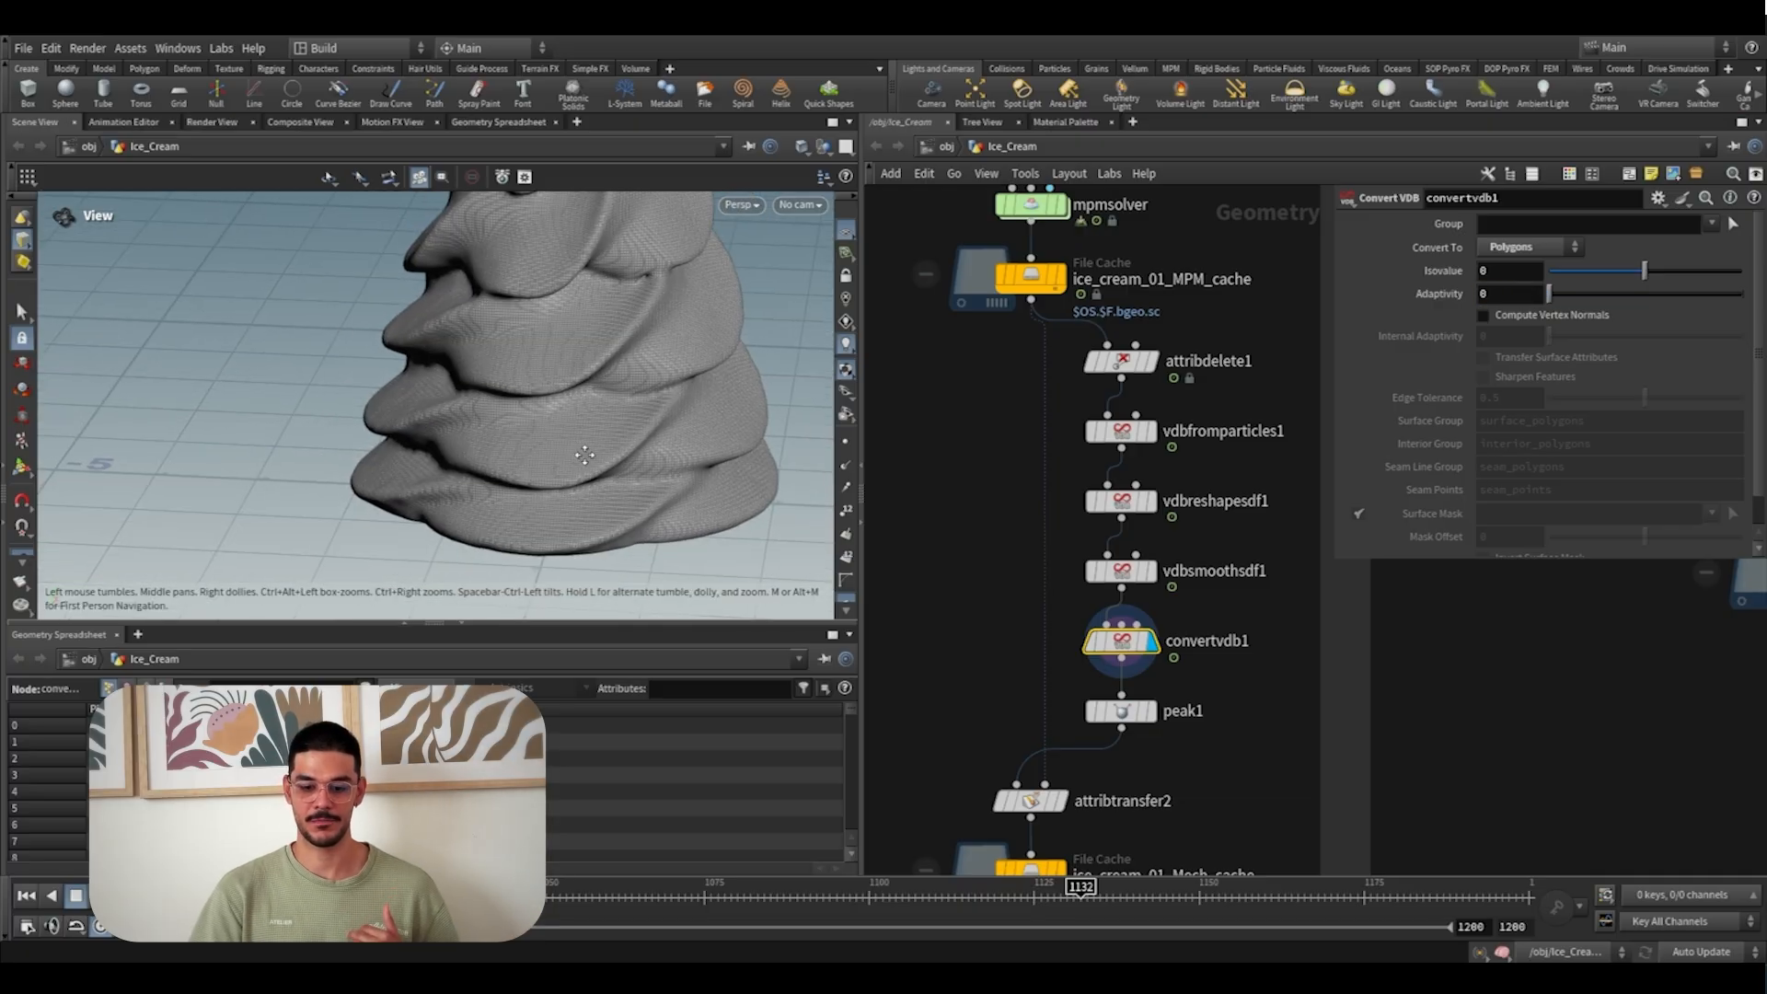
middle_drag(583, 454, 592, 430)
middle_drag(949, 604, 996, 530)
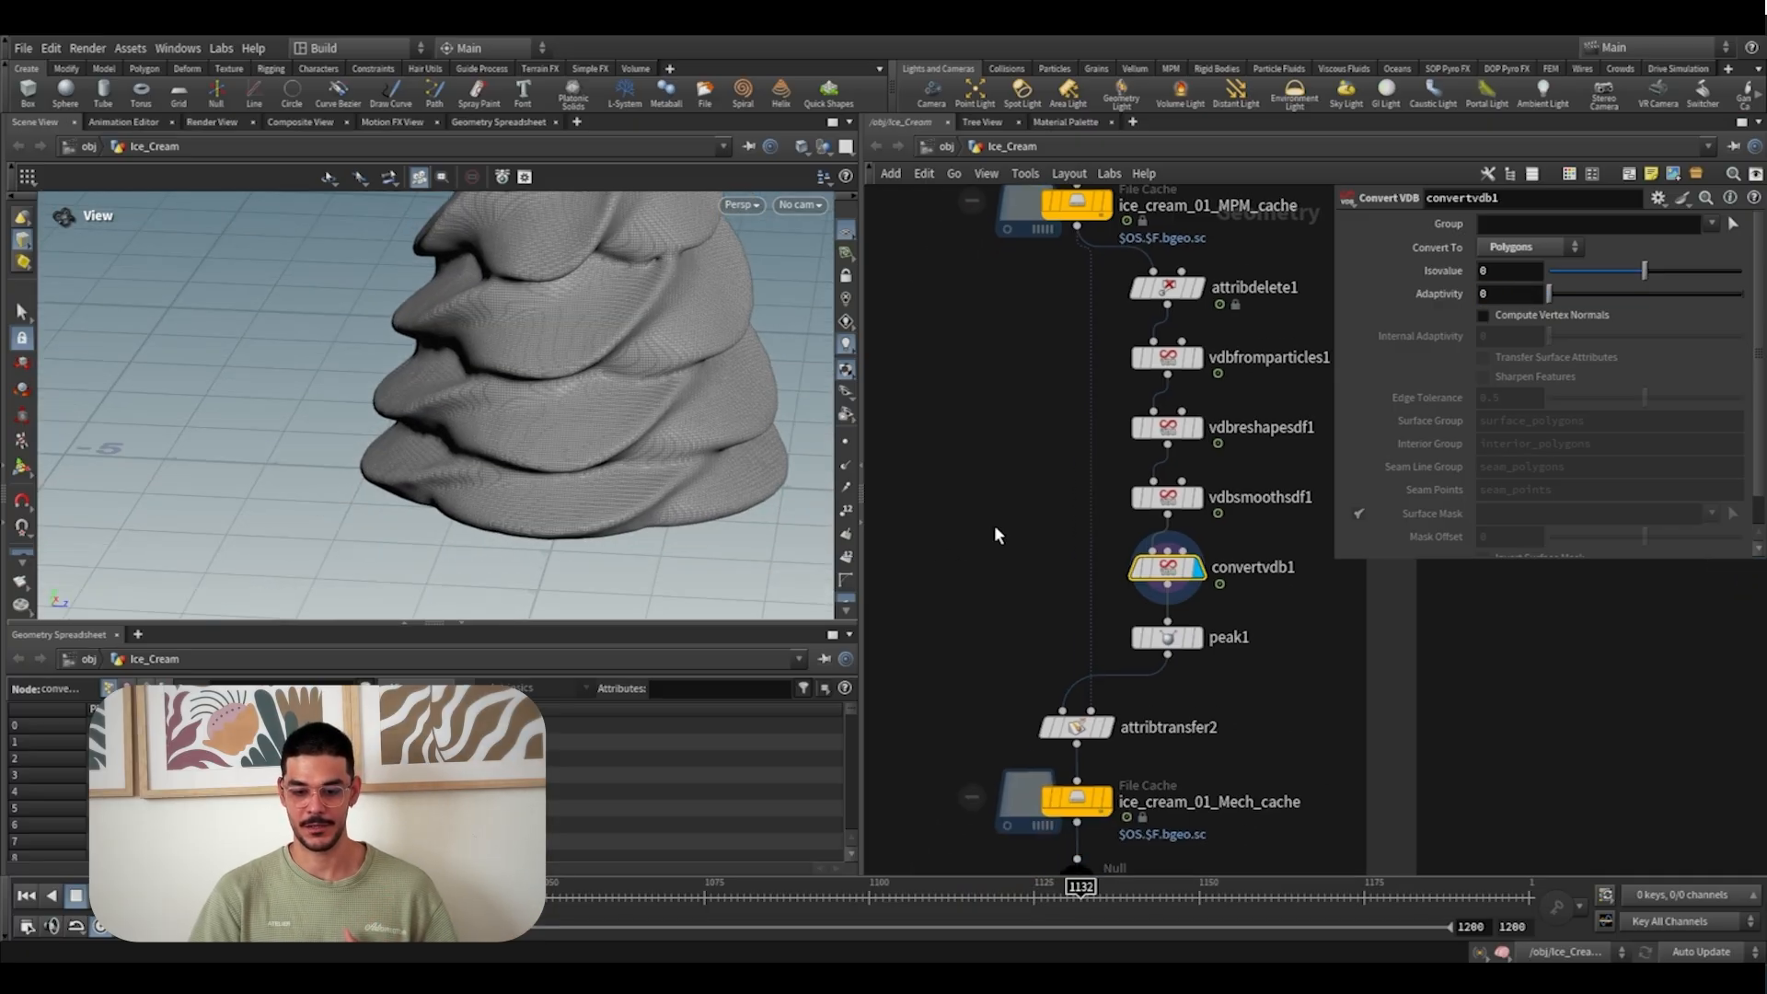
click(1107, 727)
click(1075, 727)
drag(625, 451, 754, 387)
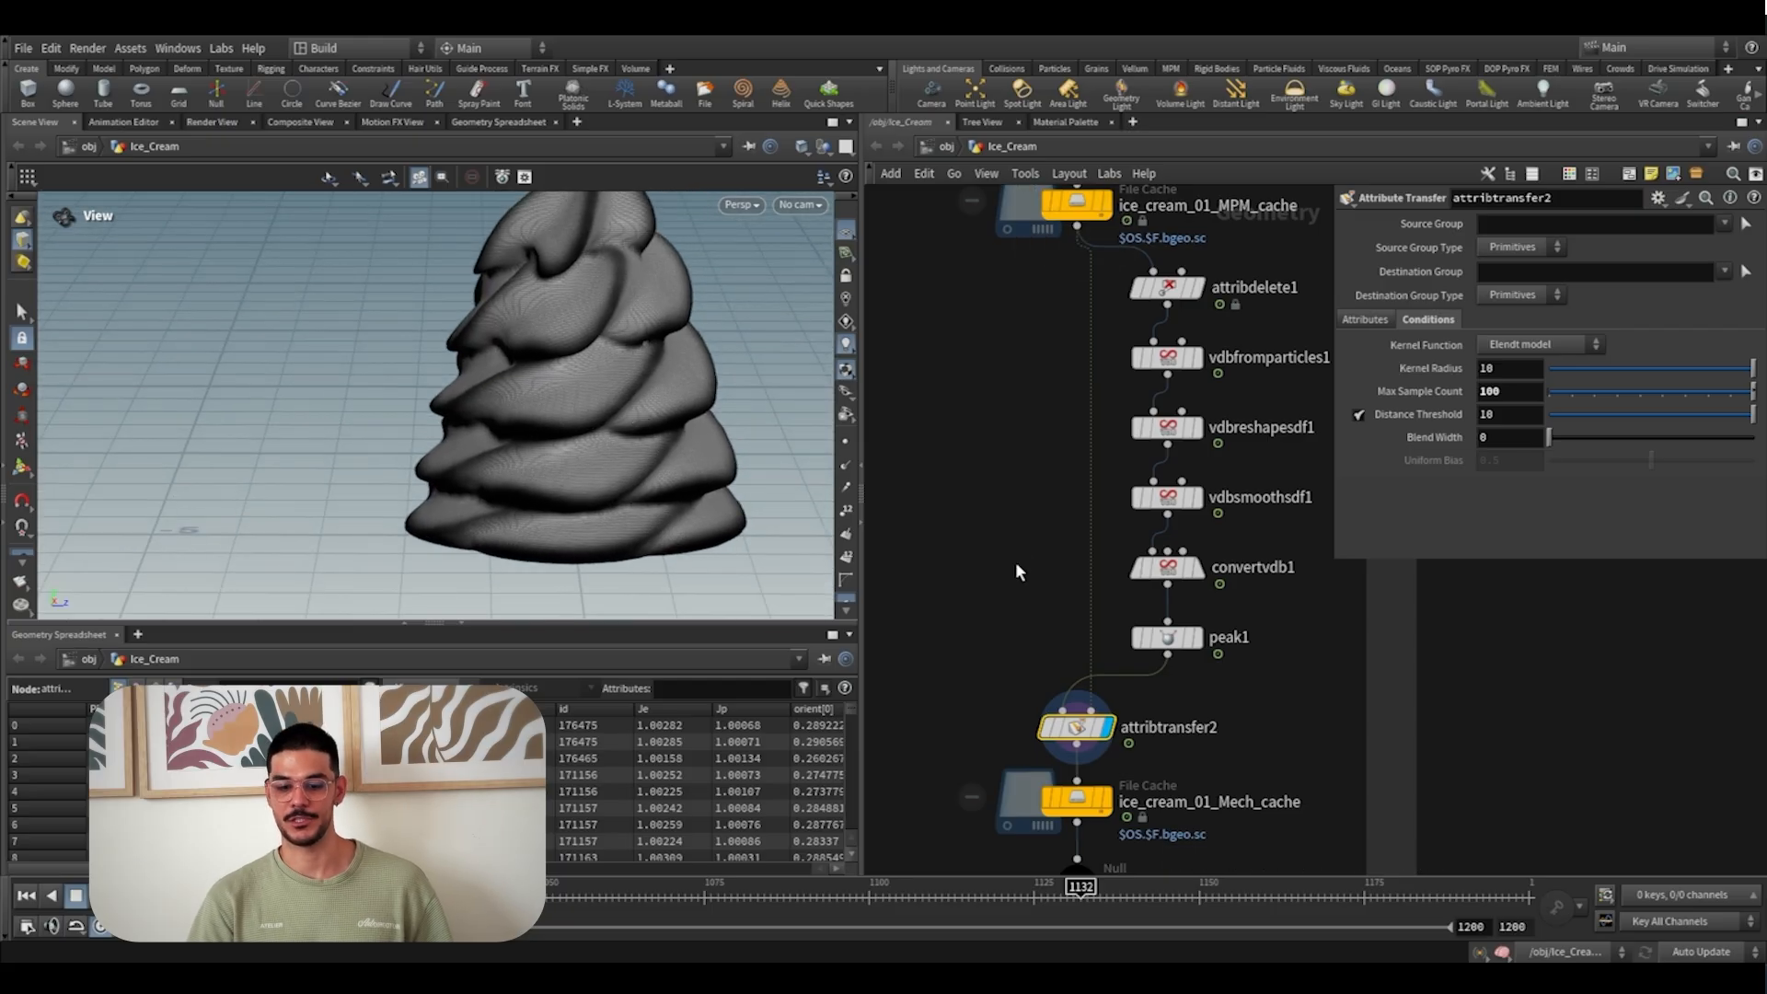
middle_drag(1076, 625, 1077, 541)
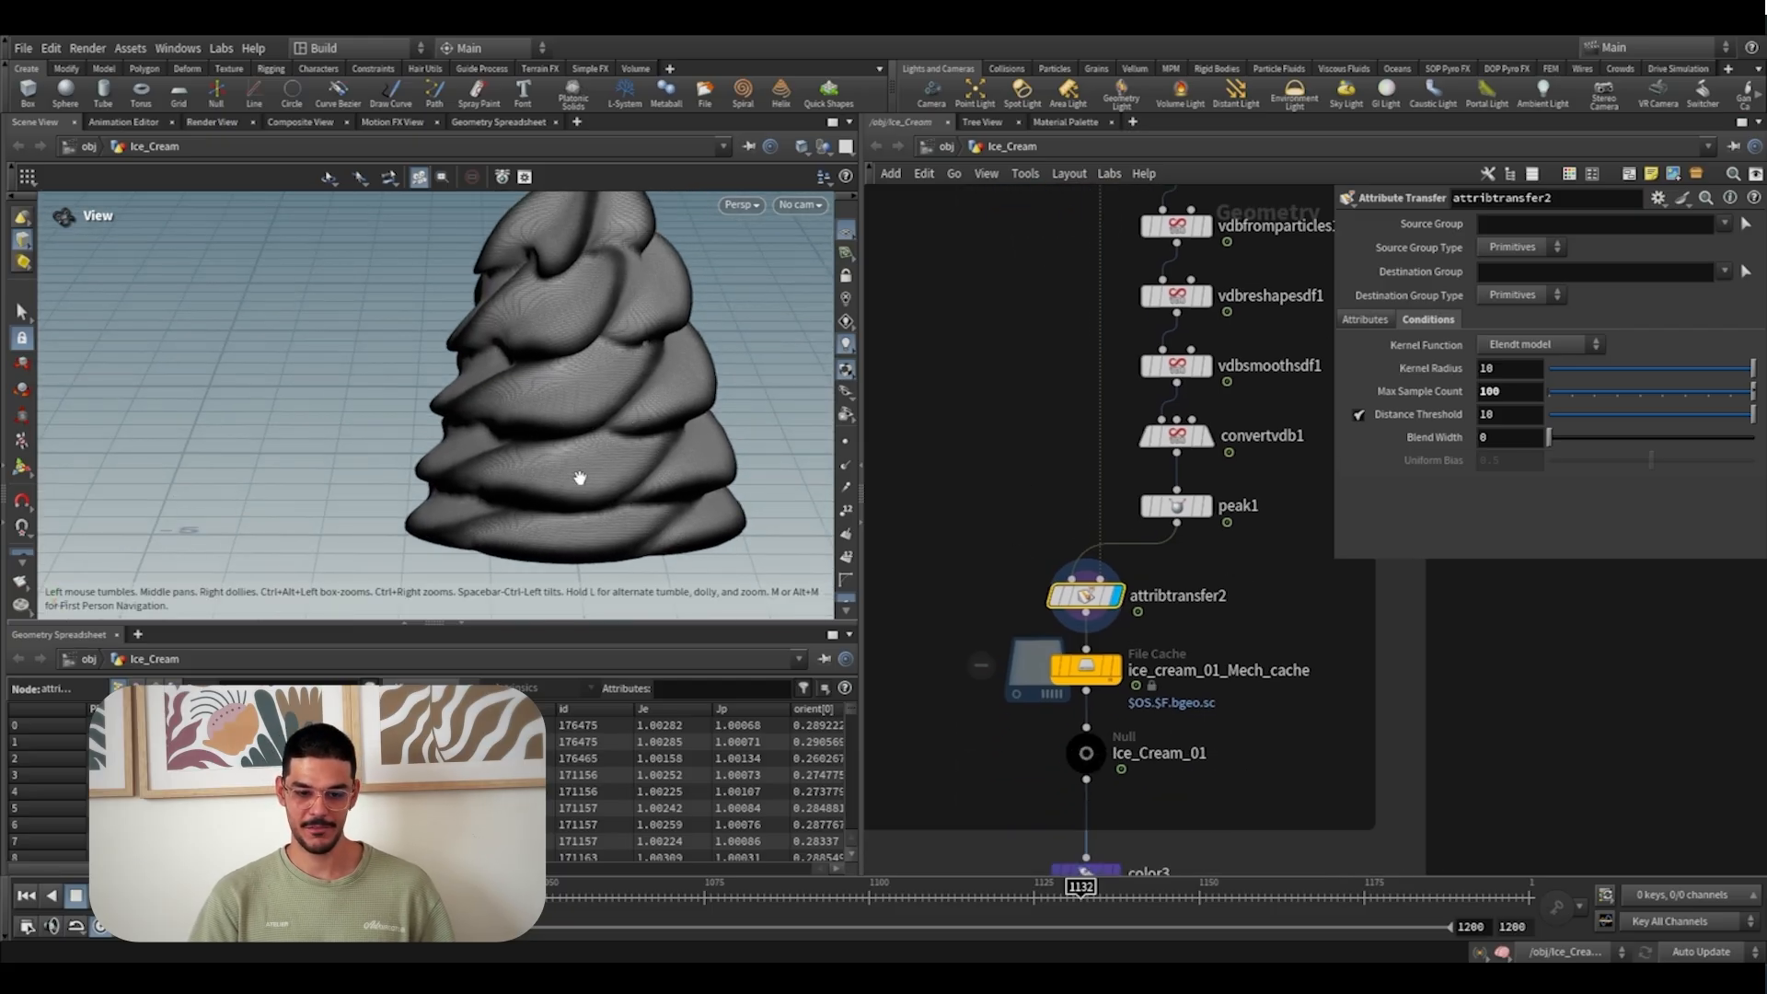
scroll(584, 475, up, 5)
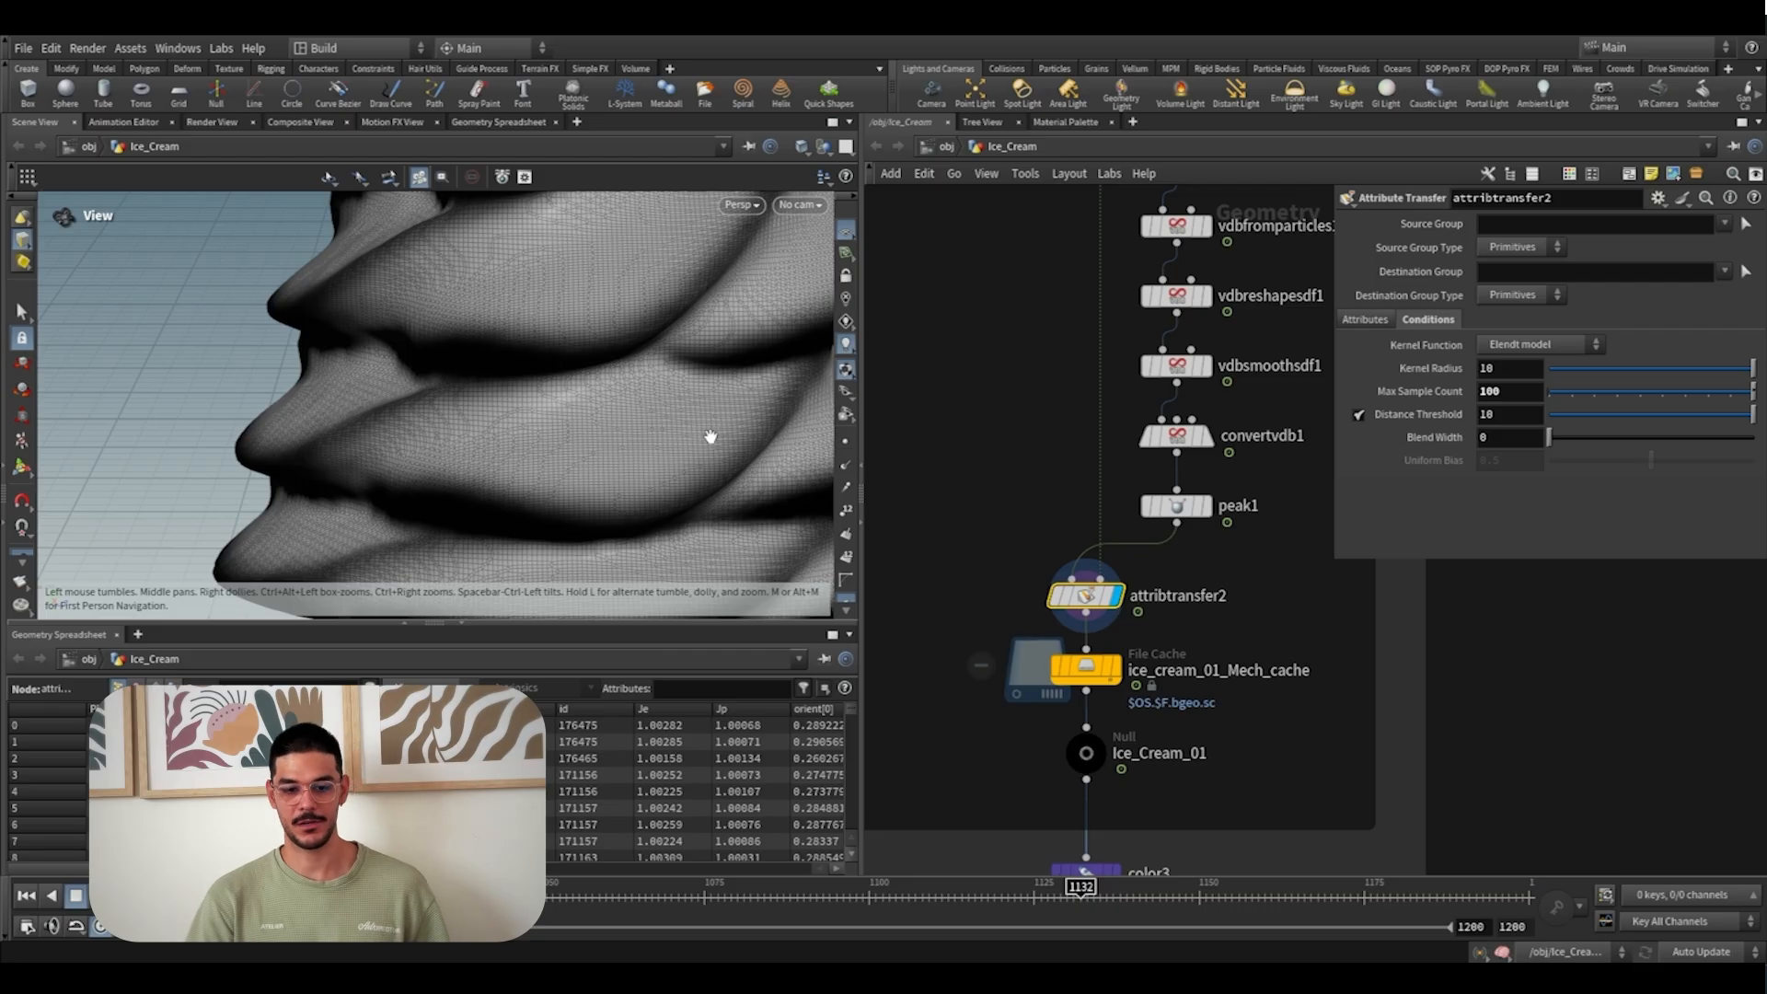
drag(710, 434, 544, 387)
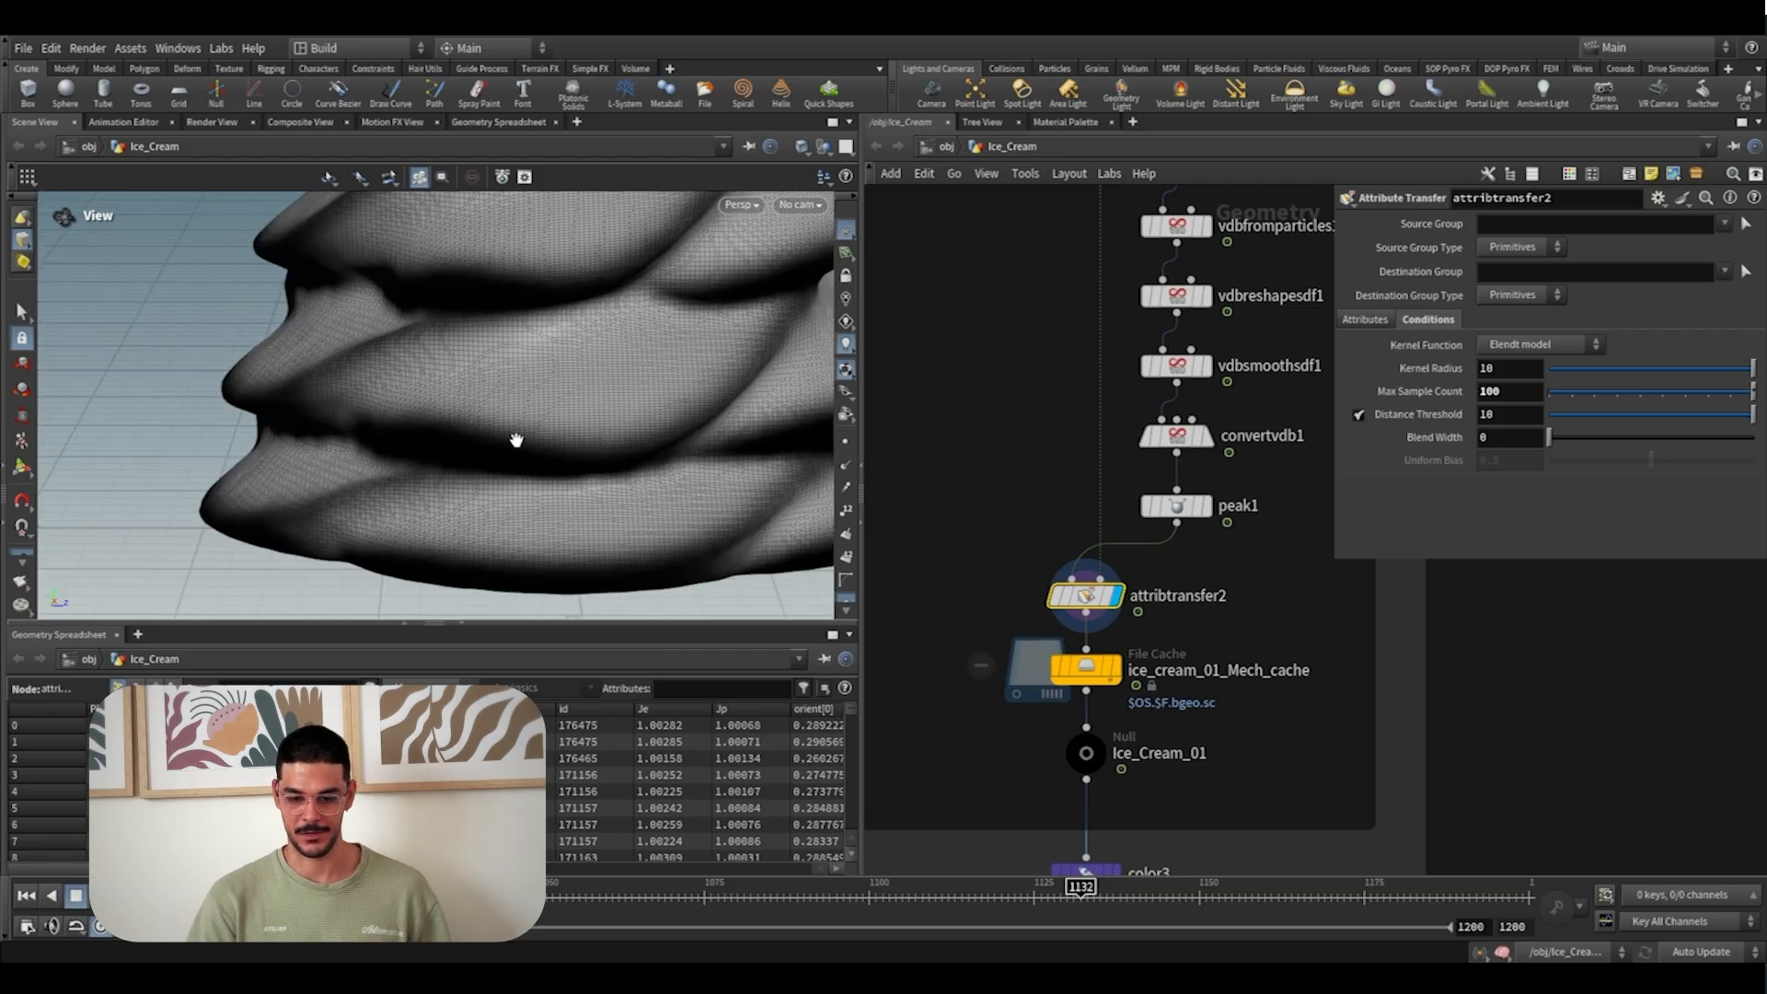
Display the ice_cream_01_Mech_cache file cache and scrub the timeline back and forth to review the cached mesh, ending at frame 1110
middle_drag(1022, 468, 1042, 374)
scroll(1161, 545, up, 1)
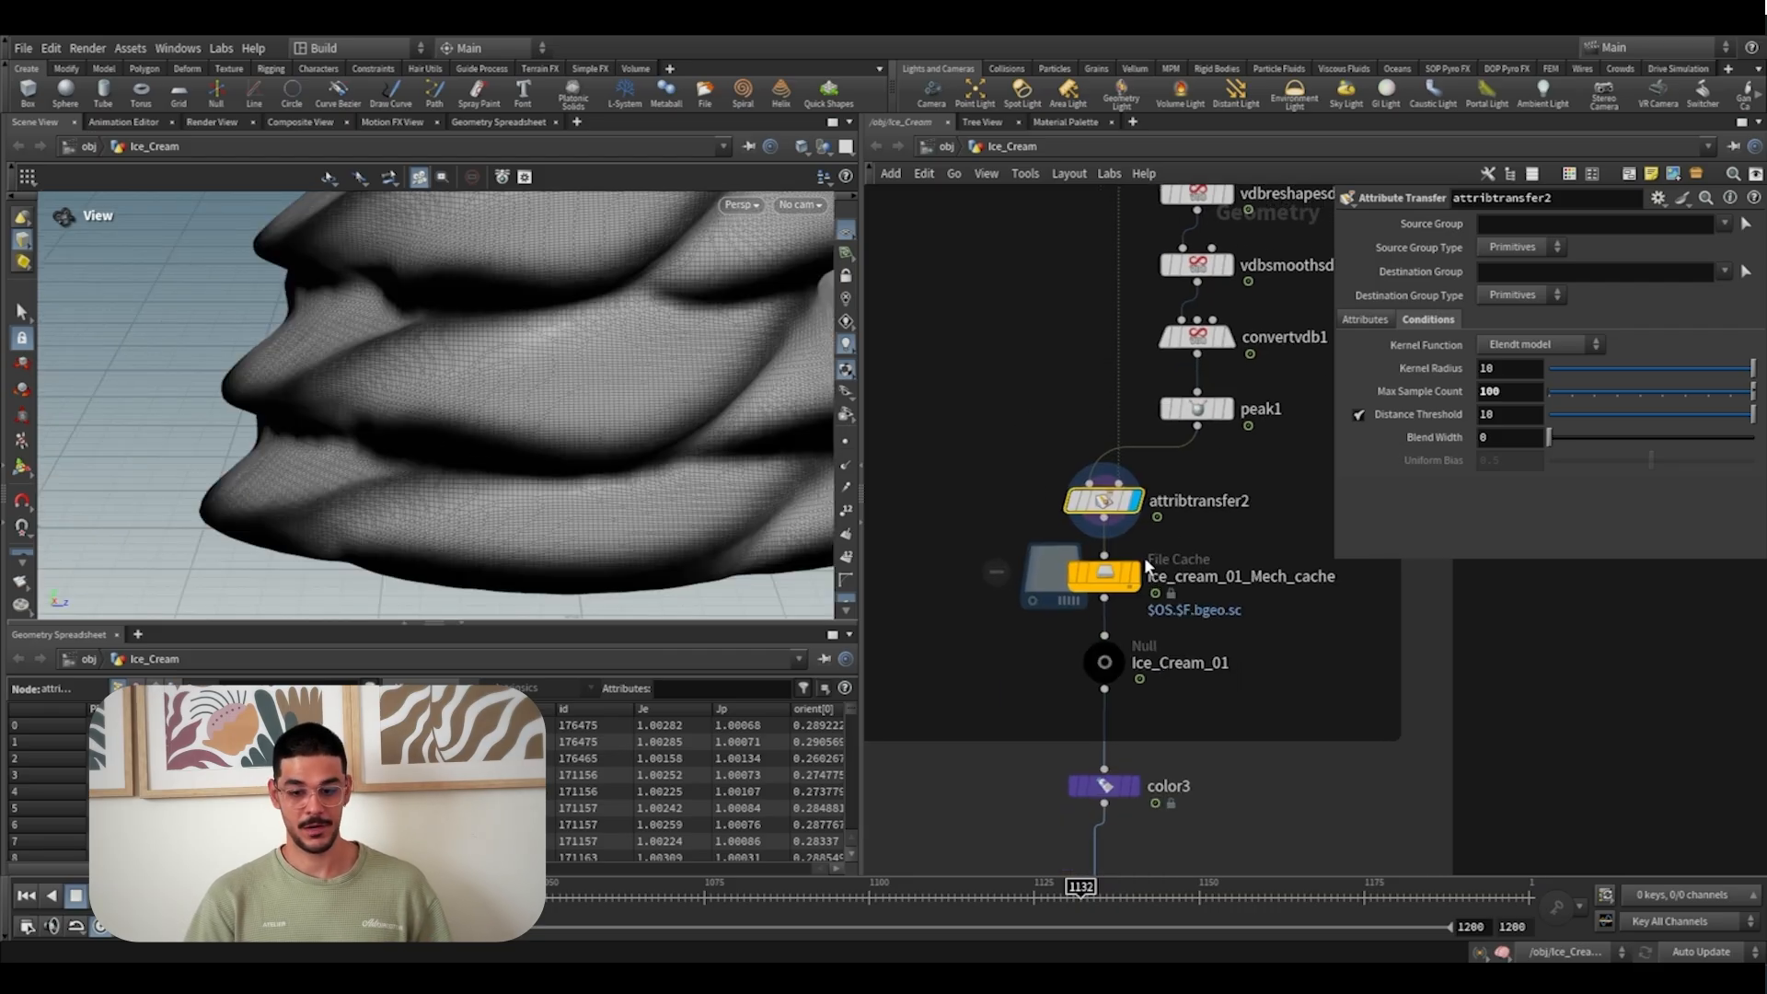
click(1135, 574)
click(1108, 576)
right_drag(525, 488, 258, 437)
drag(442, 404, 565, 701)
drag(973, 891, 1086, 892)
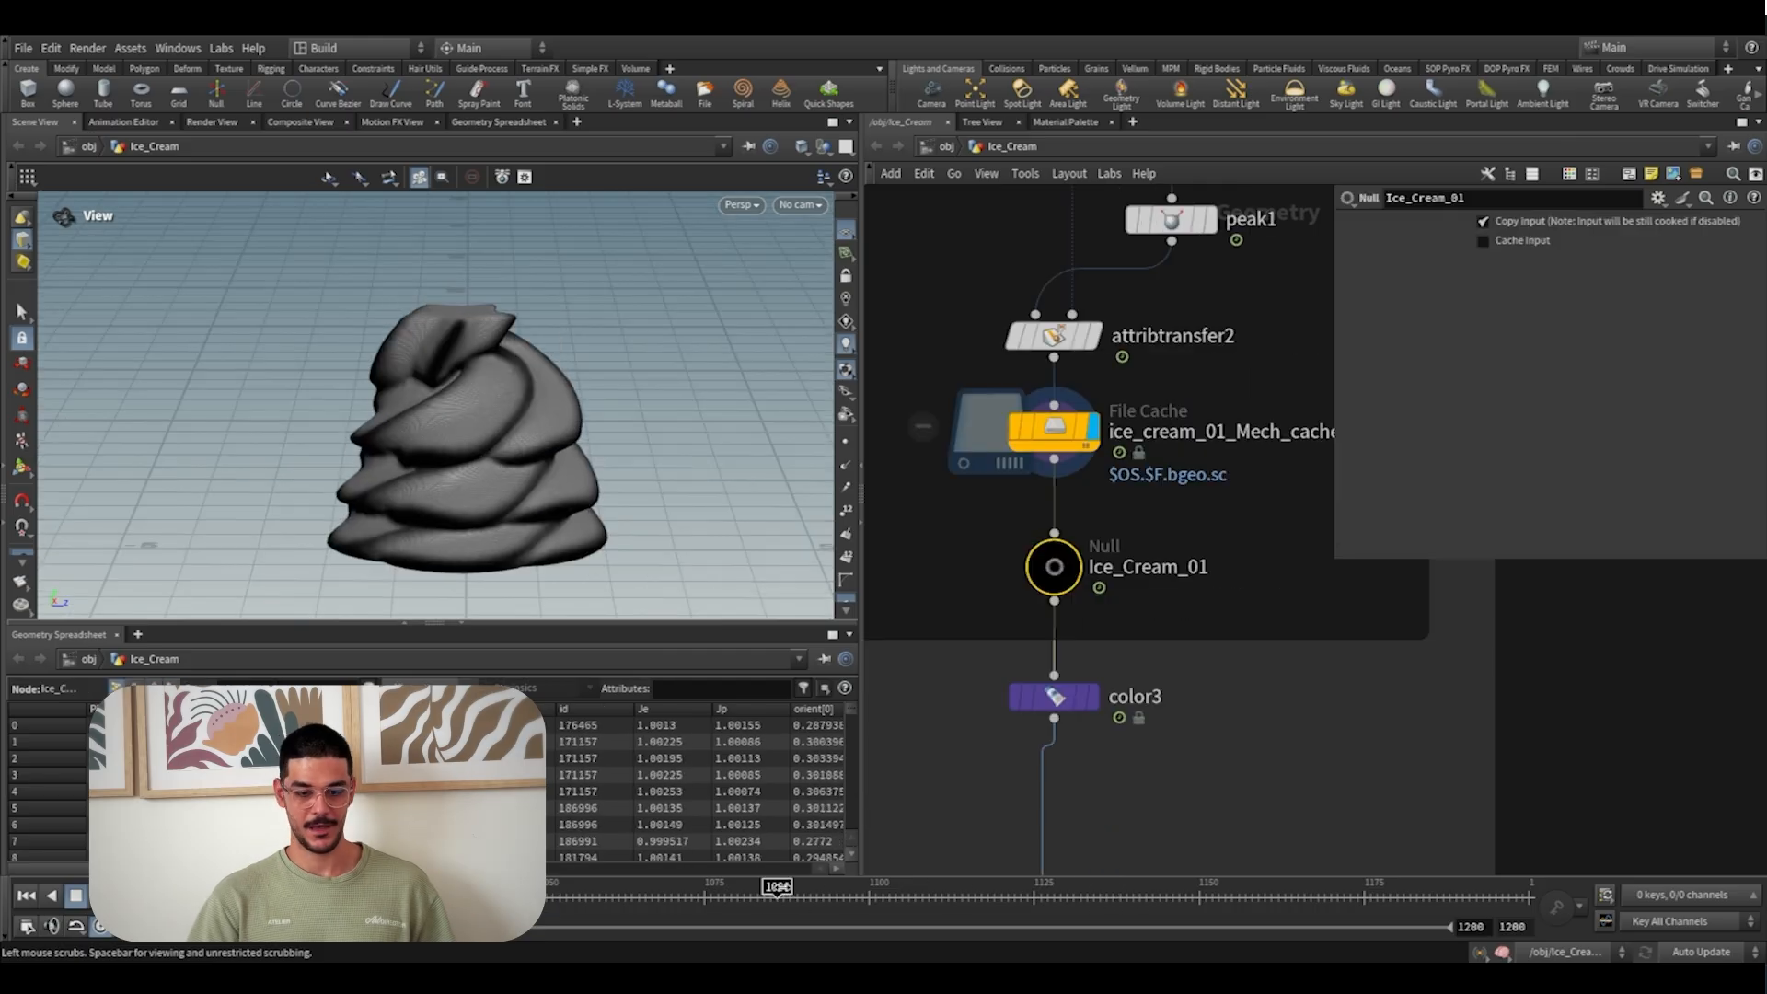
drag(828, 893, 784, 892)
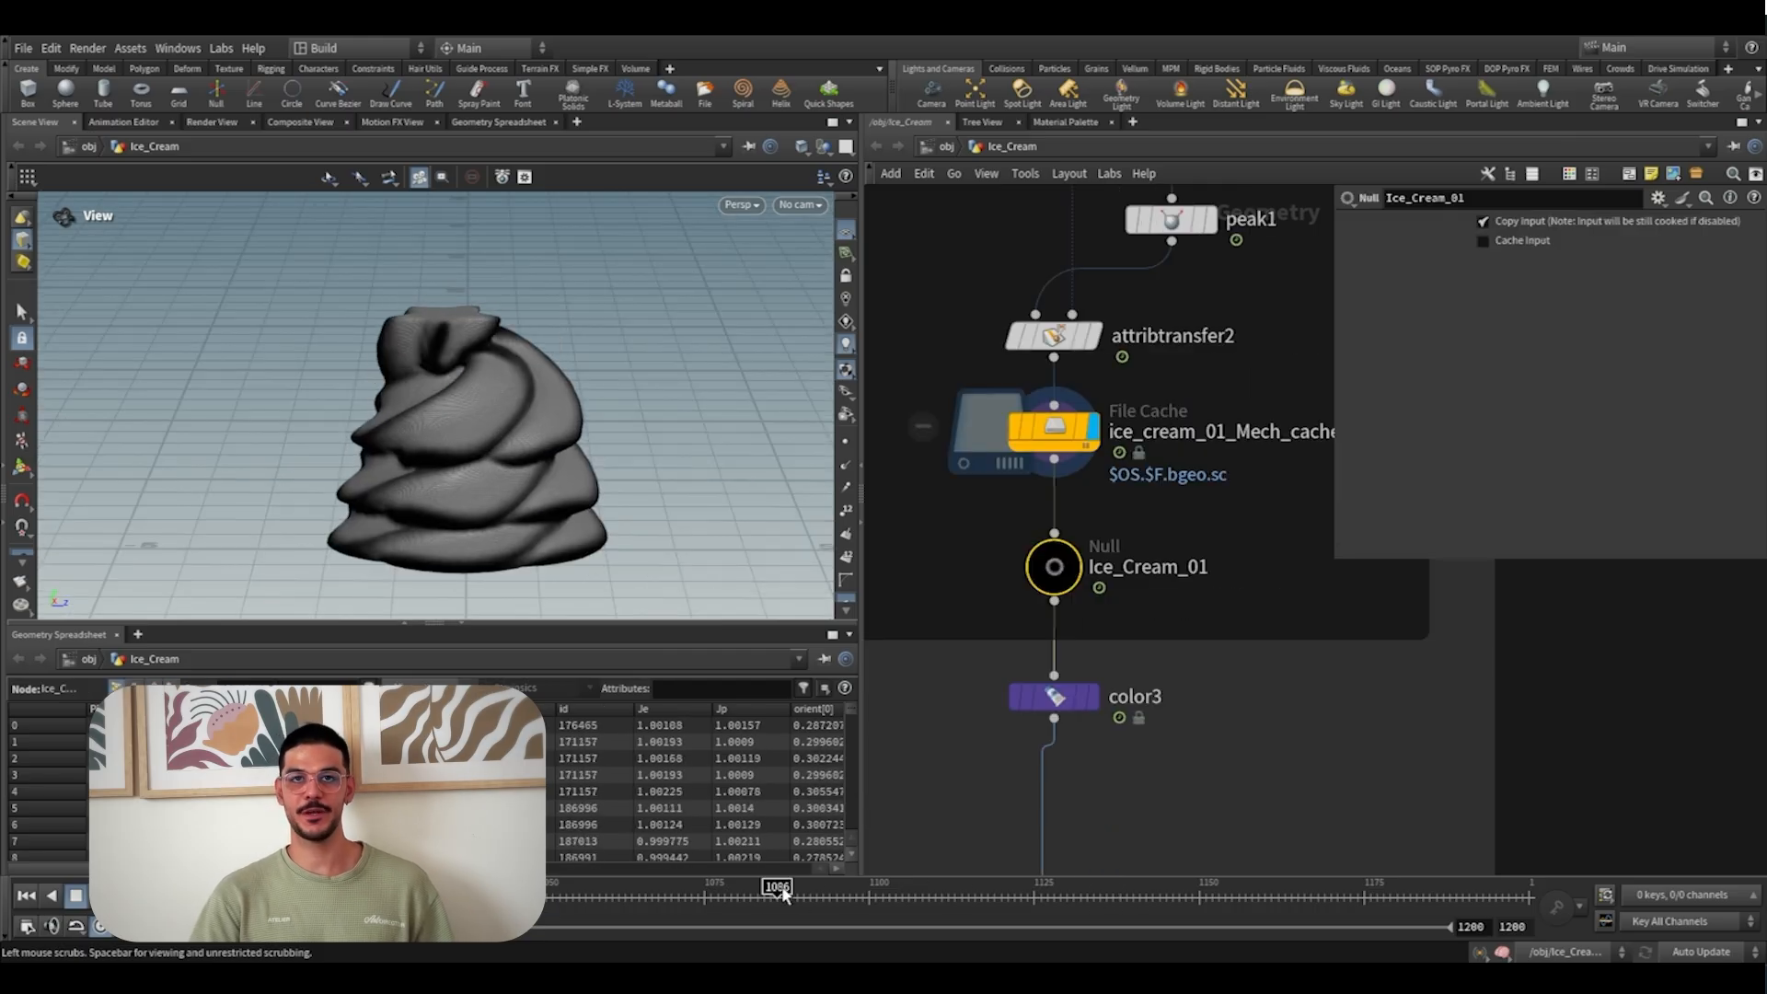
drag(784, 893, 935, 893)
Display color3, review its Ramp from Attribute settings on Cd, and inspect the coloured ice cream surface up close
click(1094, 699)
click(1090, 701)
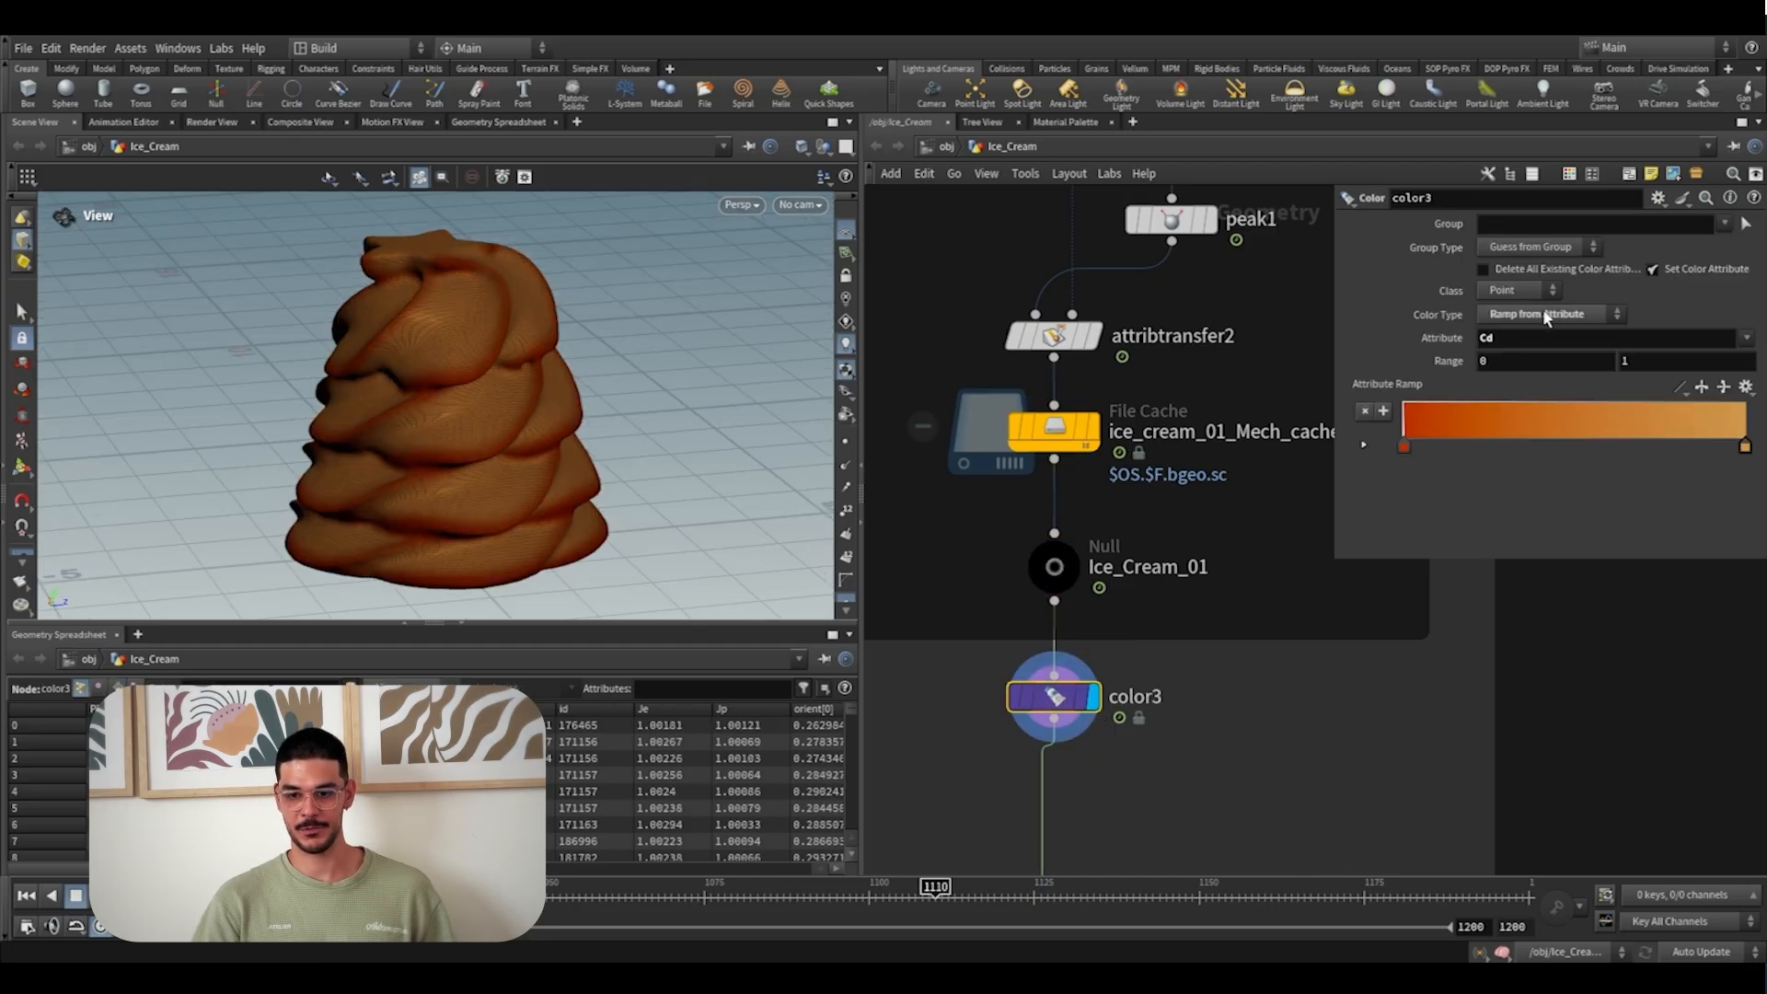
click(1513, 336)
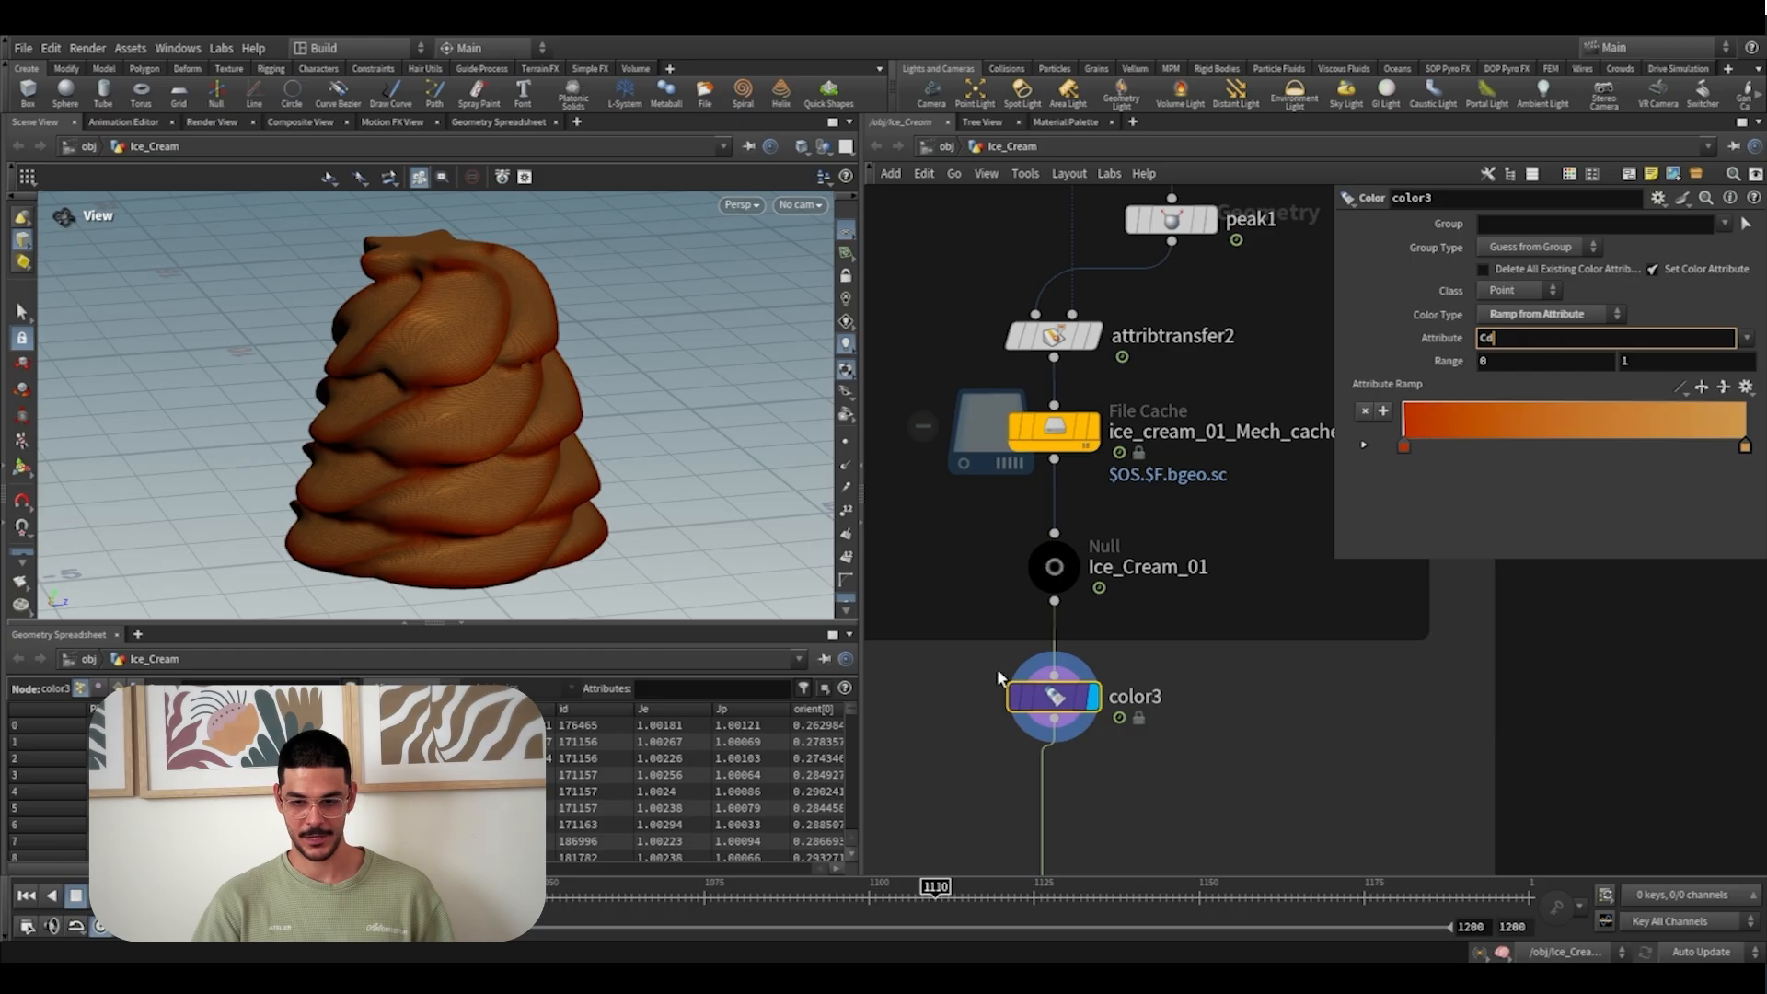
scroll(515, 350, up, 8)
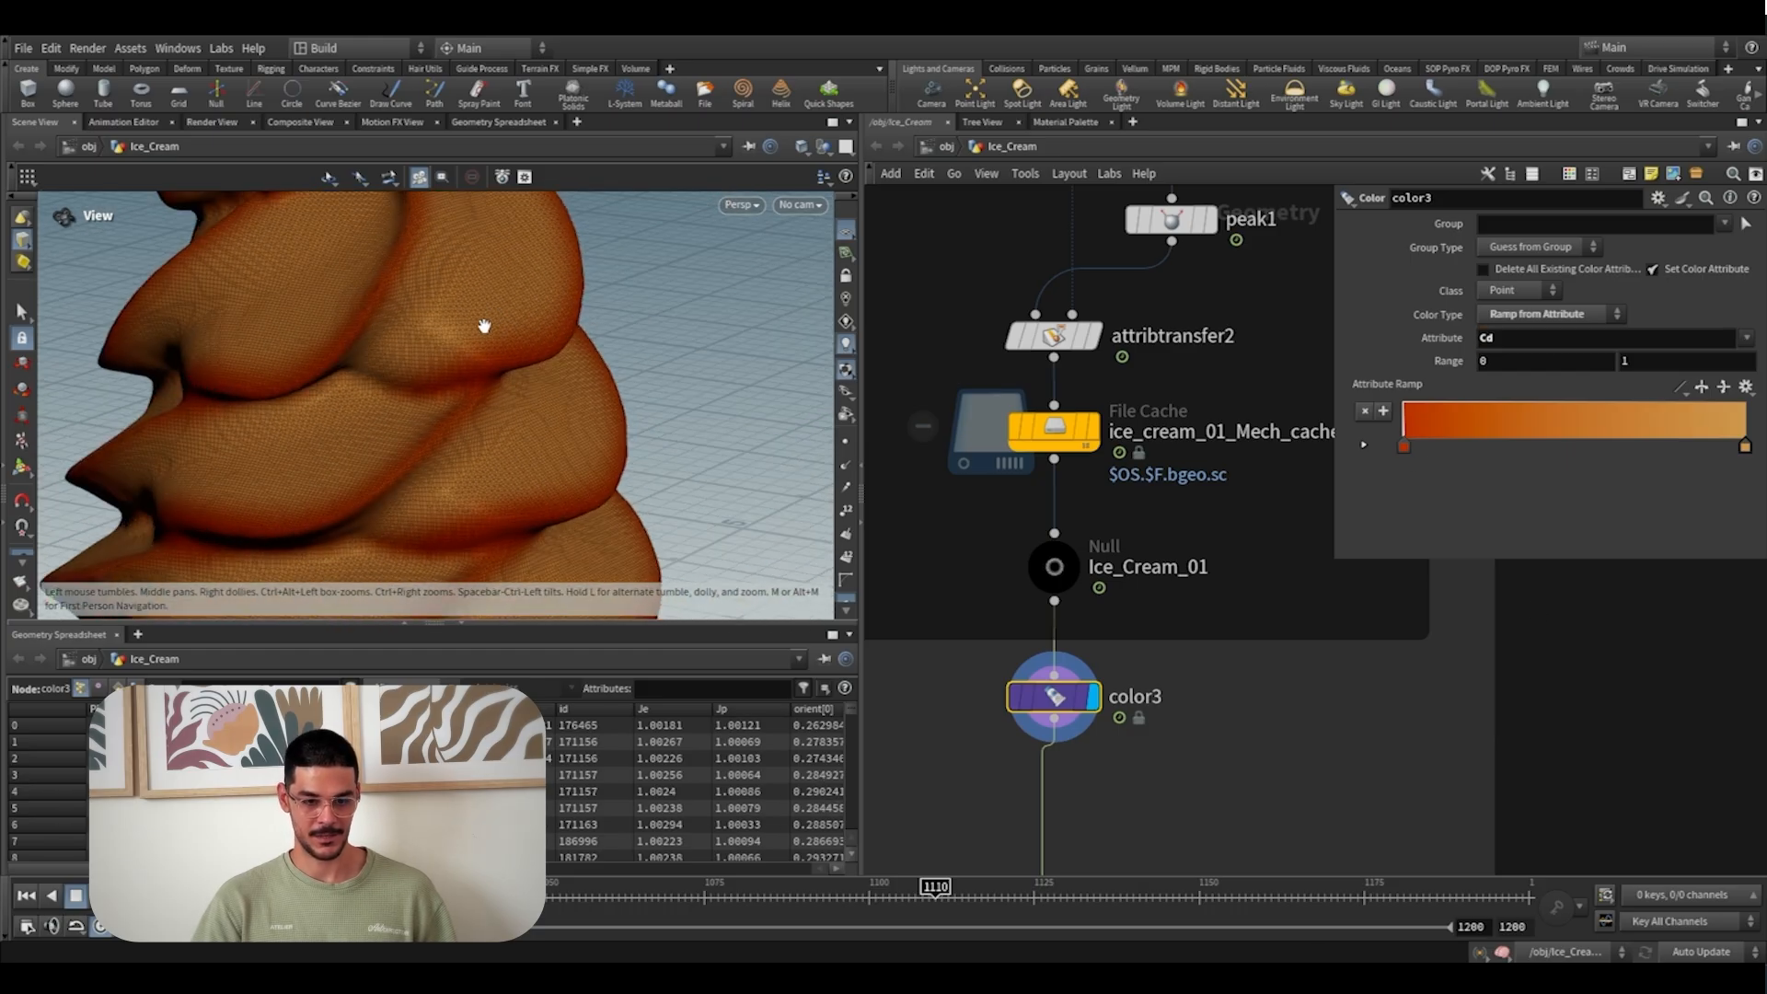
scroll(403, 407, down, 5)
click(1063, 563)
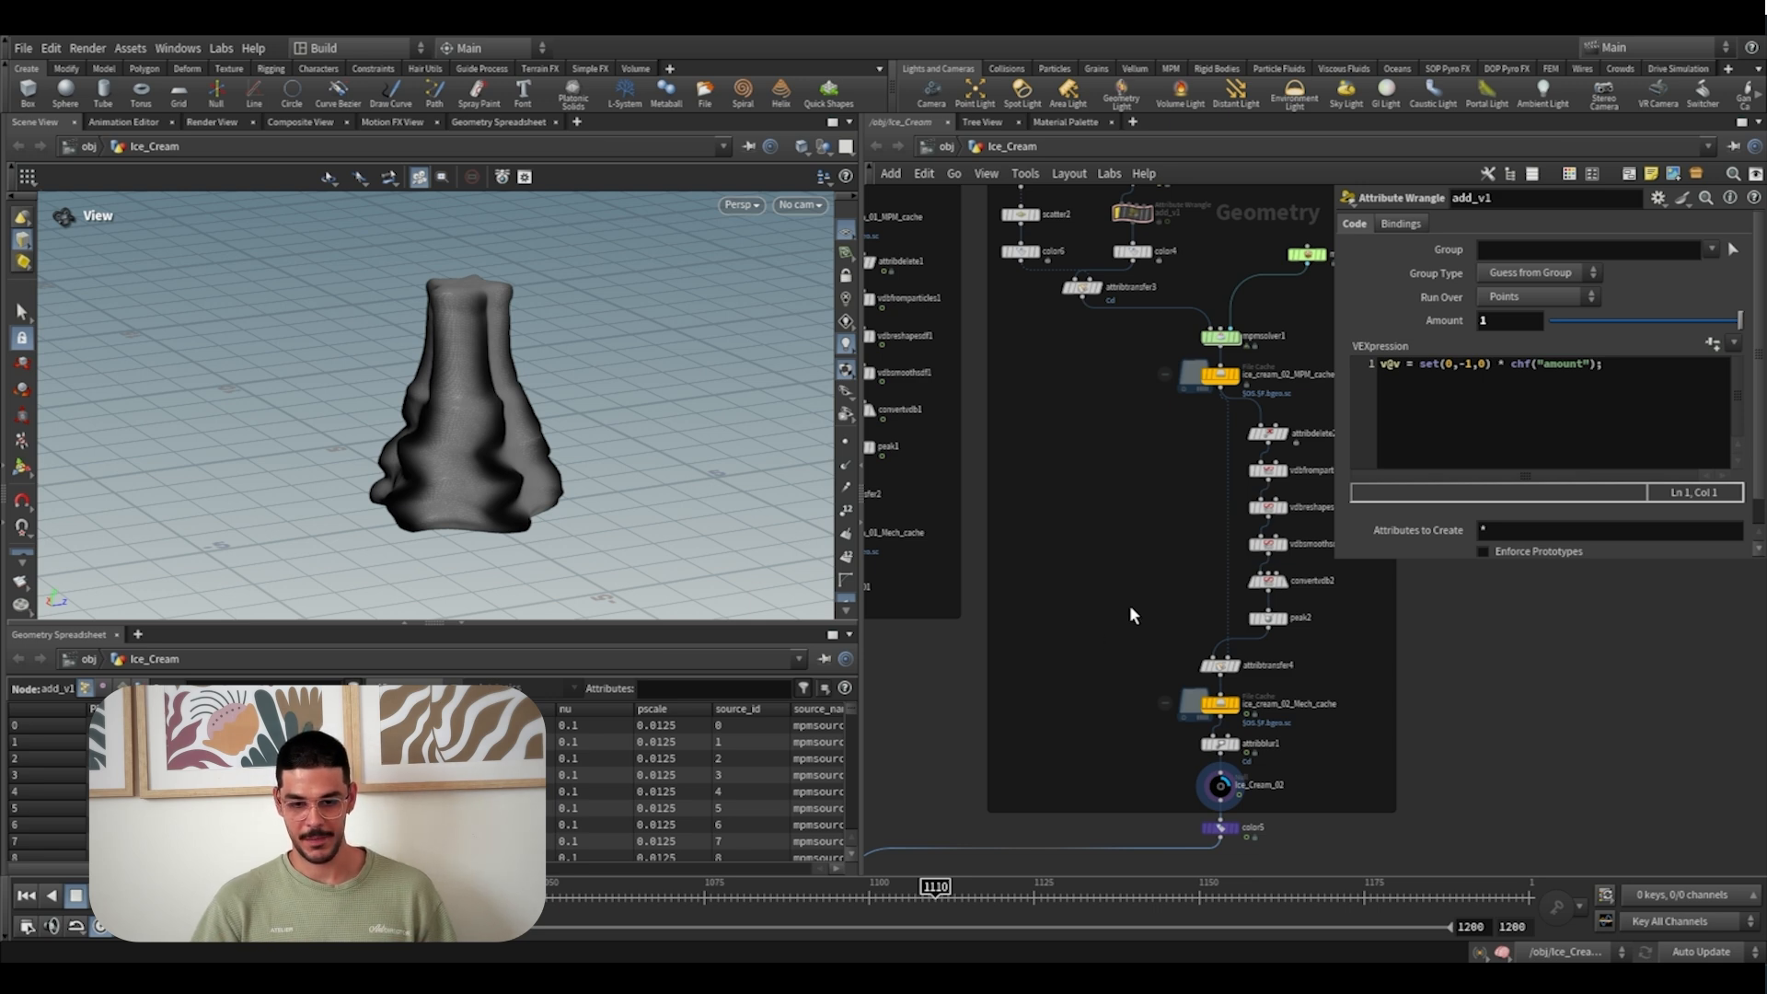
Go to the start of the Ice Cream 02 network, display its center transform, and inspect the star-shaped nozzle
scroll(1132, 614, down, 1)
middle_drag(1117, 467, 1081, 737)
middle_drag(1253, 428, 1237, 582)
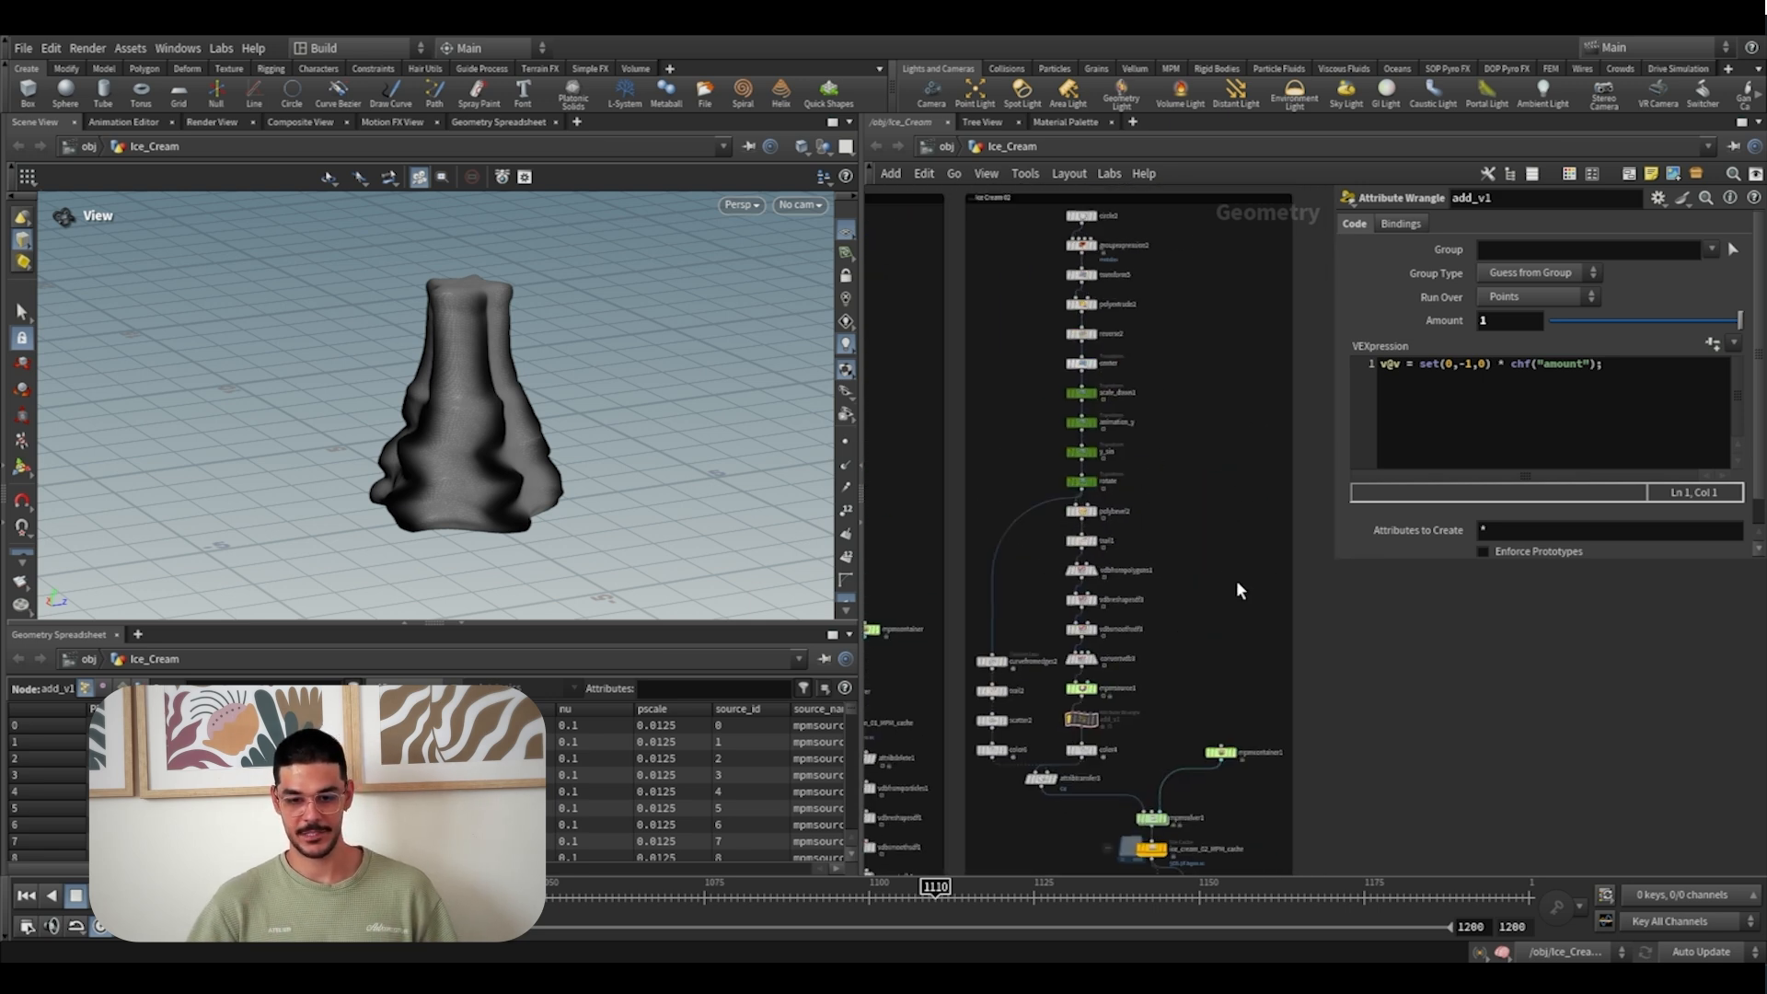
scroll(1119, 736, up, 2)
middle_drag(1272, 340, 1299, 679)
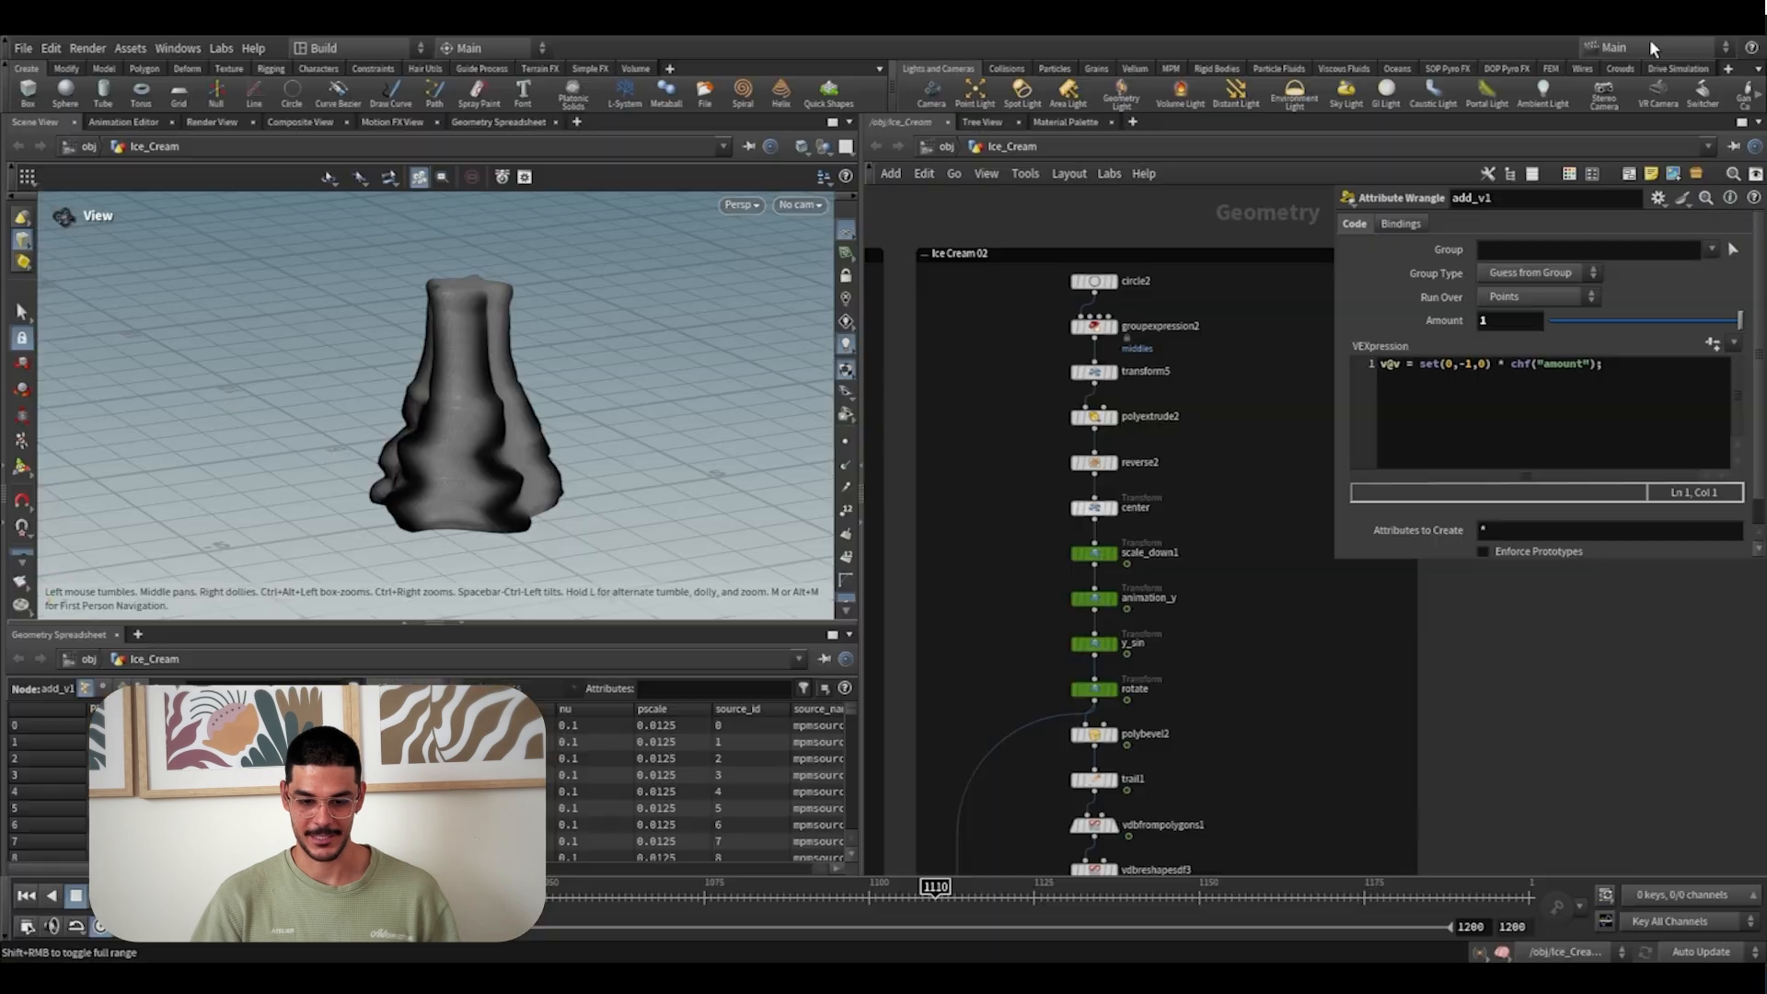
click(1112, 507)
scroll(1070, 589, up, 6)
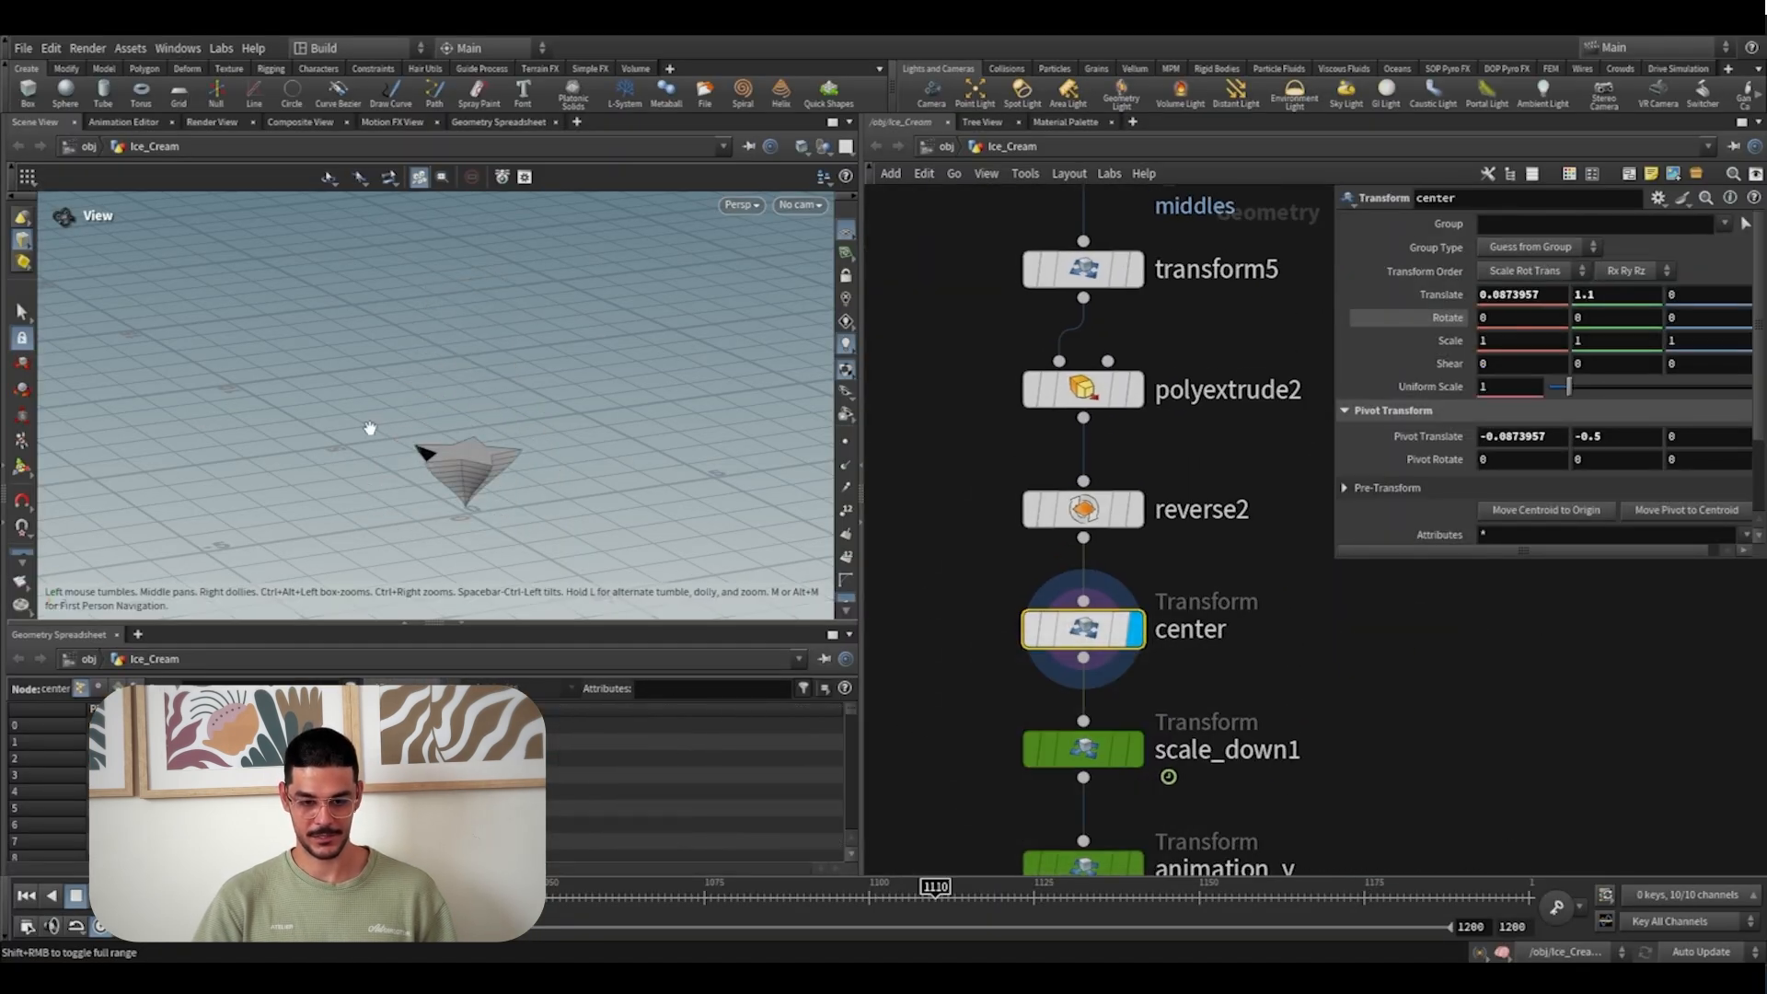
drag(455, 482, 471, 475)
Display the rotate transform of the green animation nodes and review the parameters of scale_down1 and animation_y
middle_drag(902, 610, 976, 386)
scroll(992, 456, down, 2)
middle_drag(1005, 484, 947, 356)
middle_drag(1226, 480, 1226, 405)
drag(1224, 651, 1003, 279)
click(1117, 616)
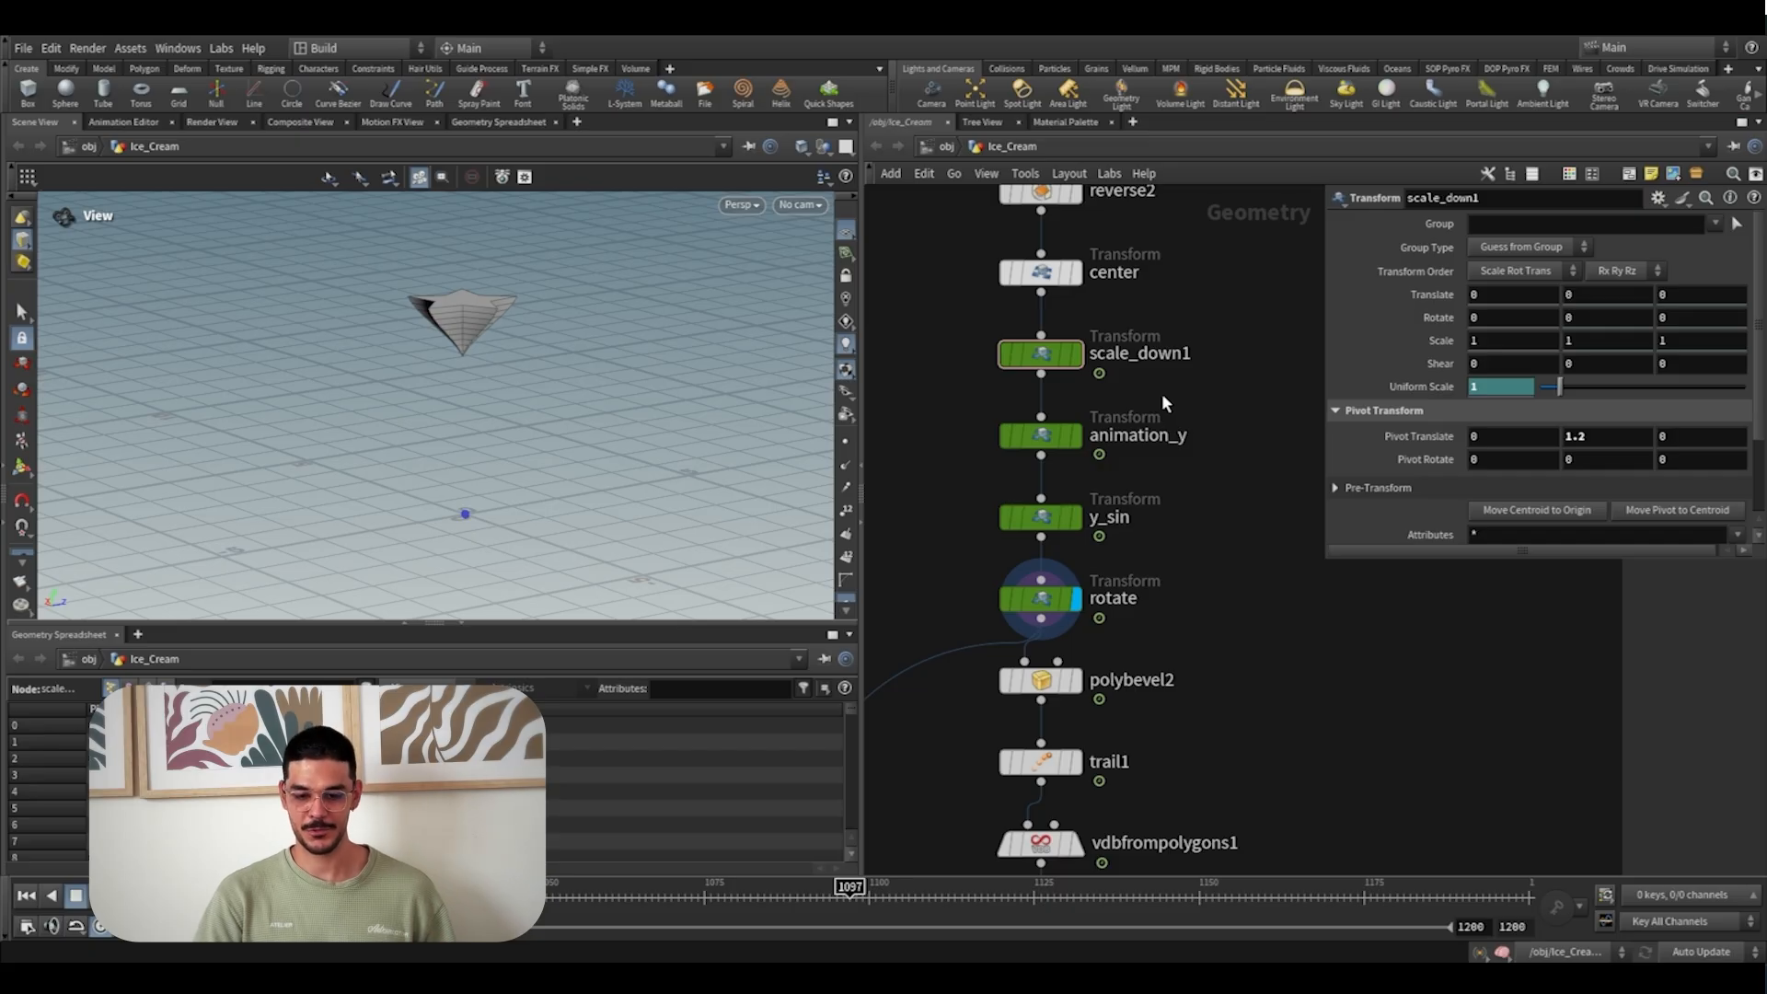
click(1058, 436)
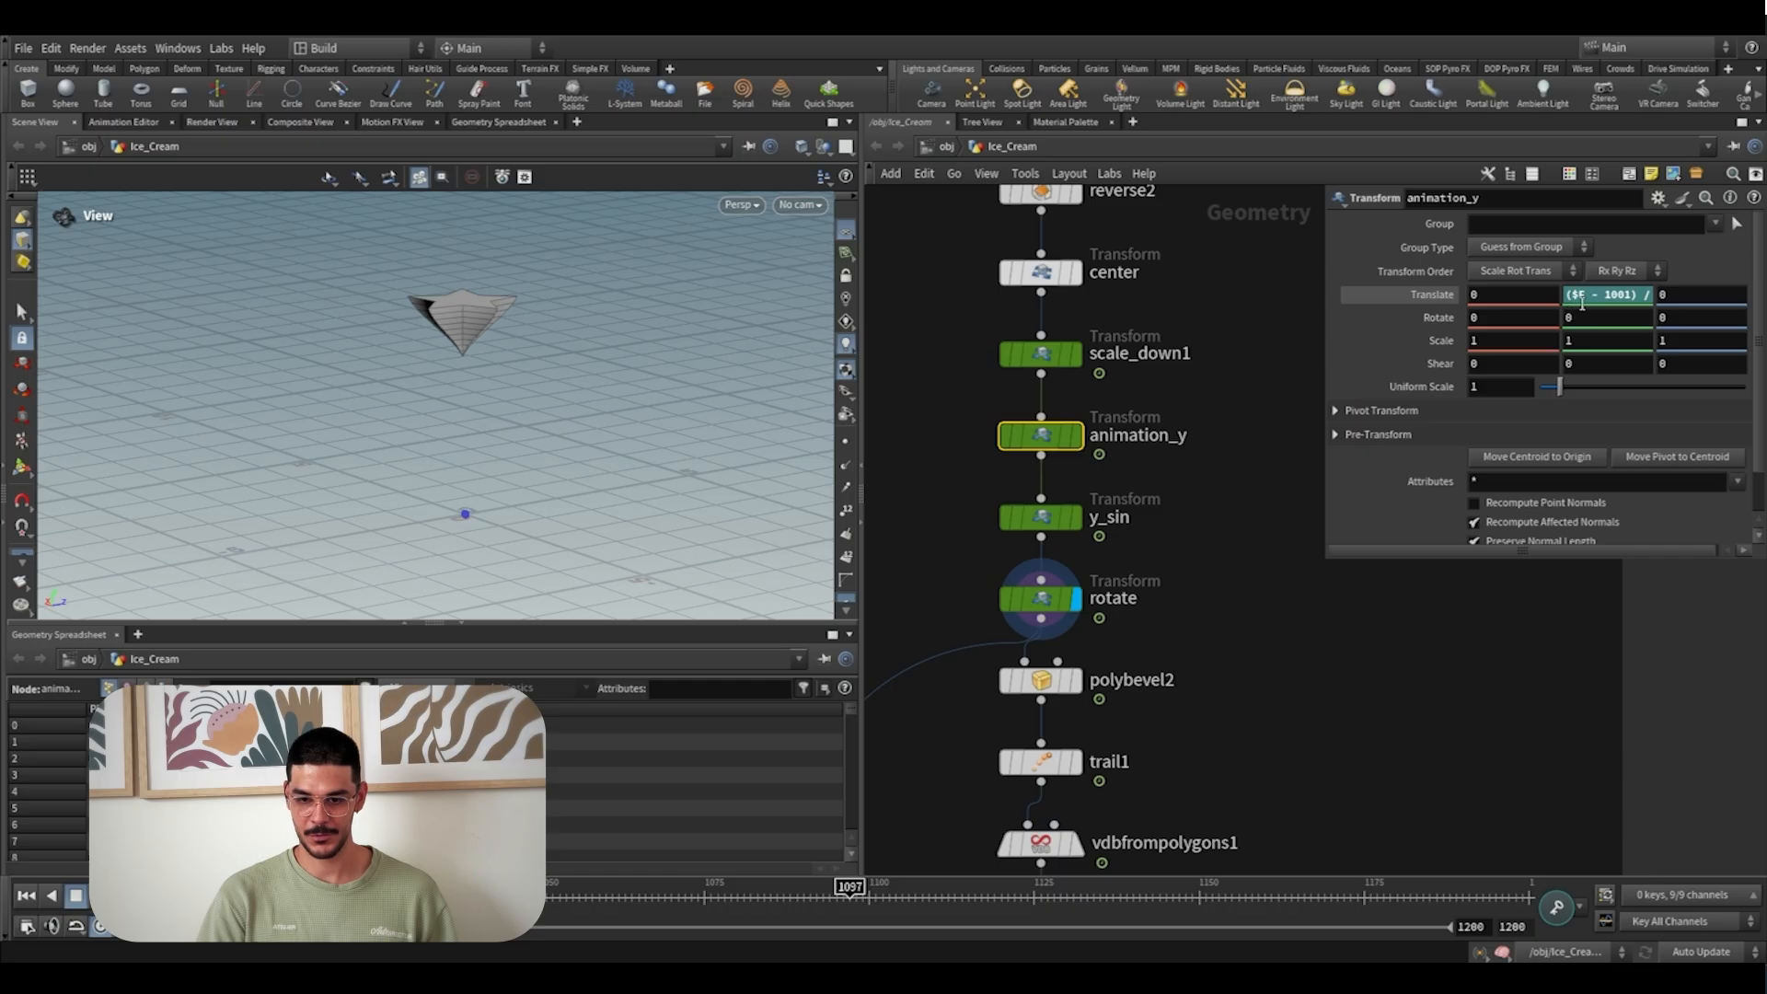
drag(1322, 291, 1243, 305)
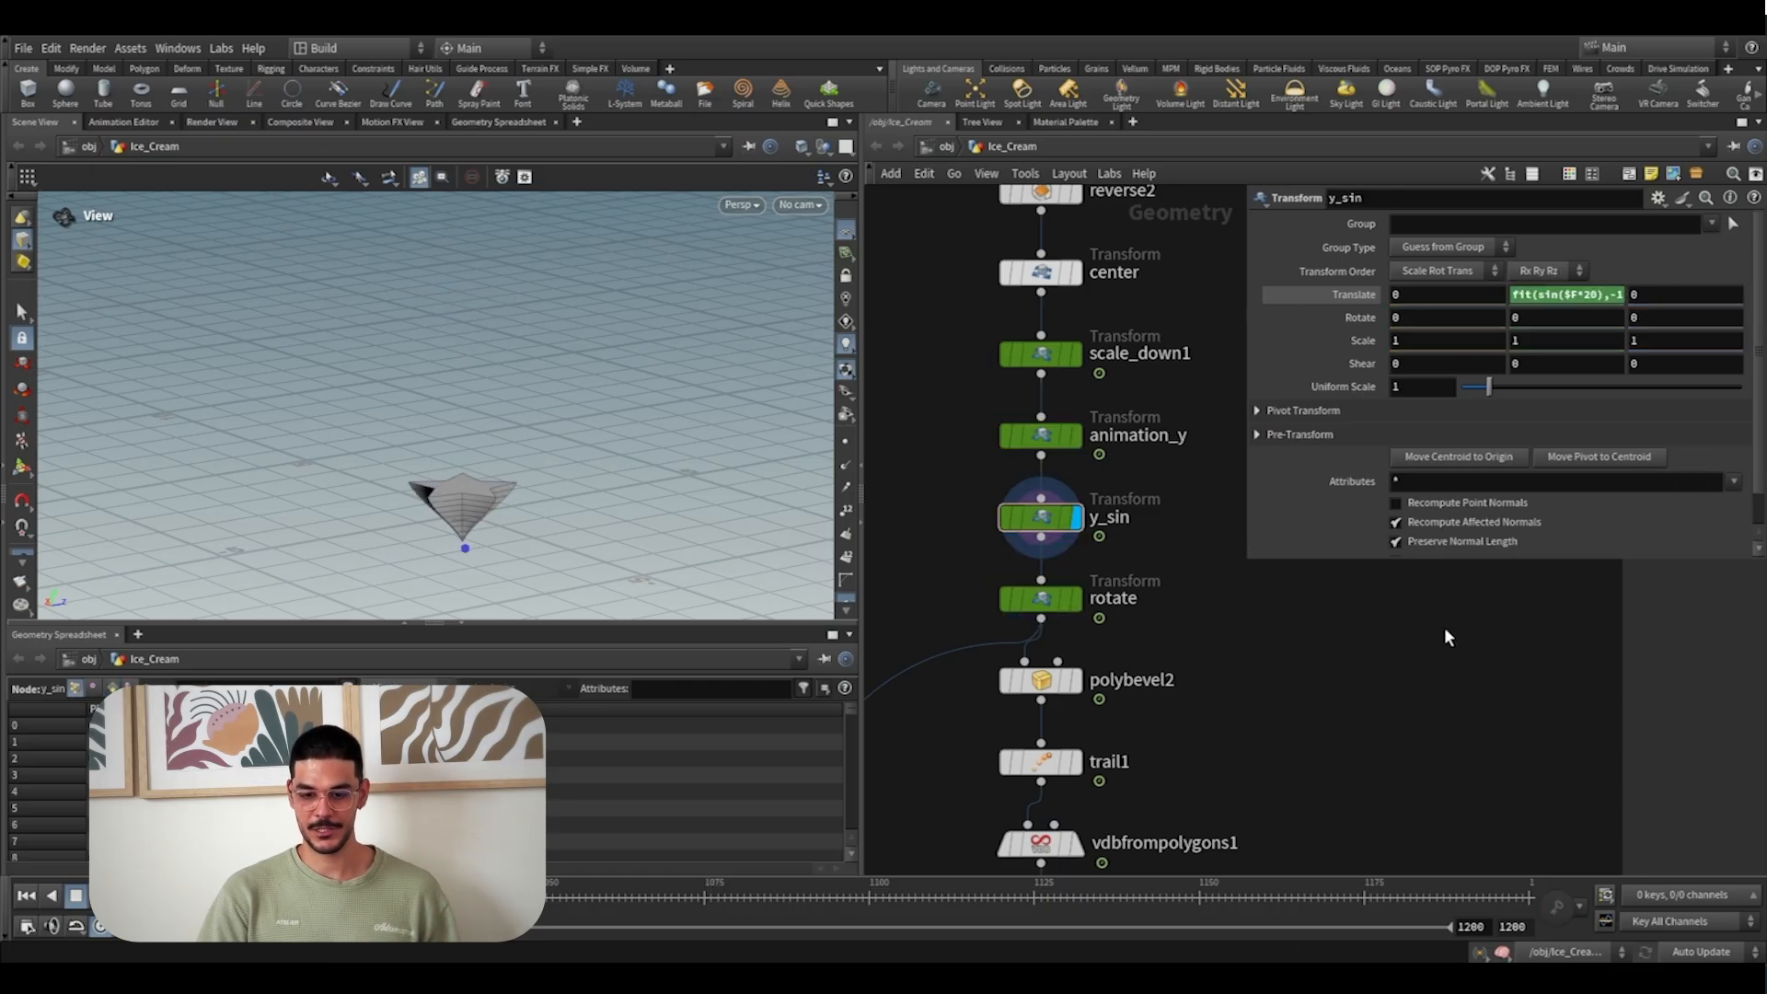
Display y_sin and rotate in turn and scrub the timeline to examine the nozzle's sine-driven vertical and rotational motion
drag(1139, 544, 978, 507)
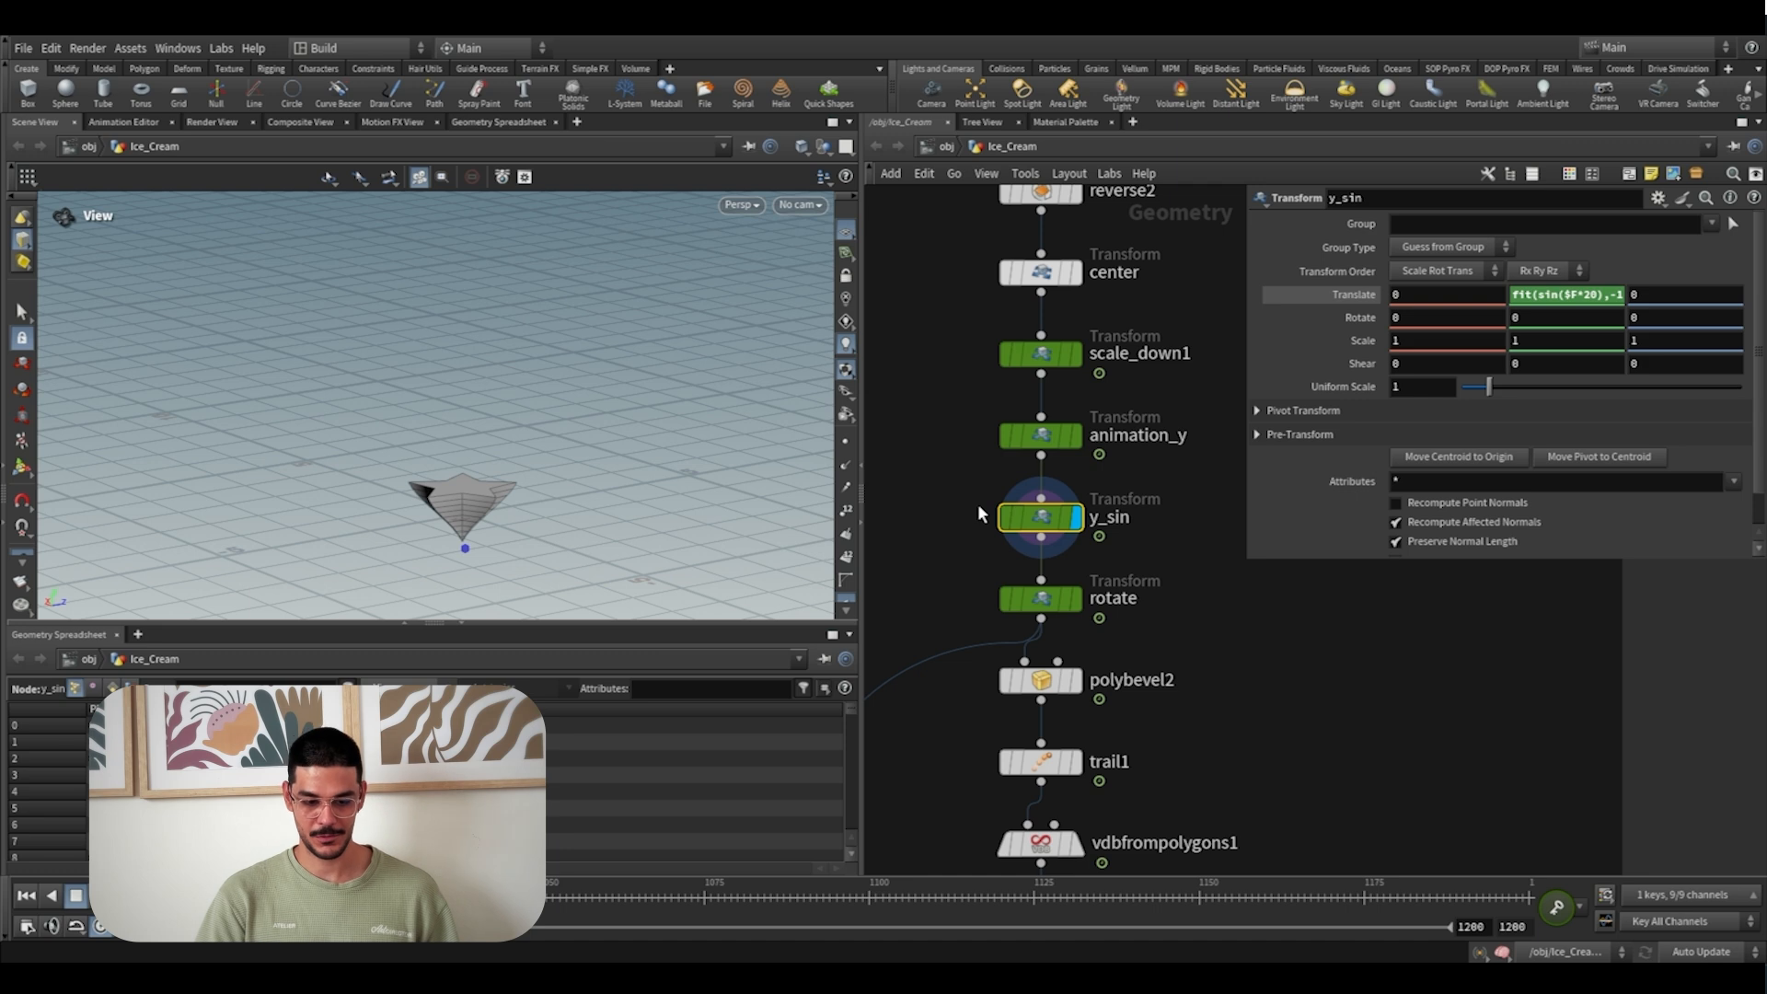
drag(218, 896, 299, 896)
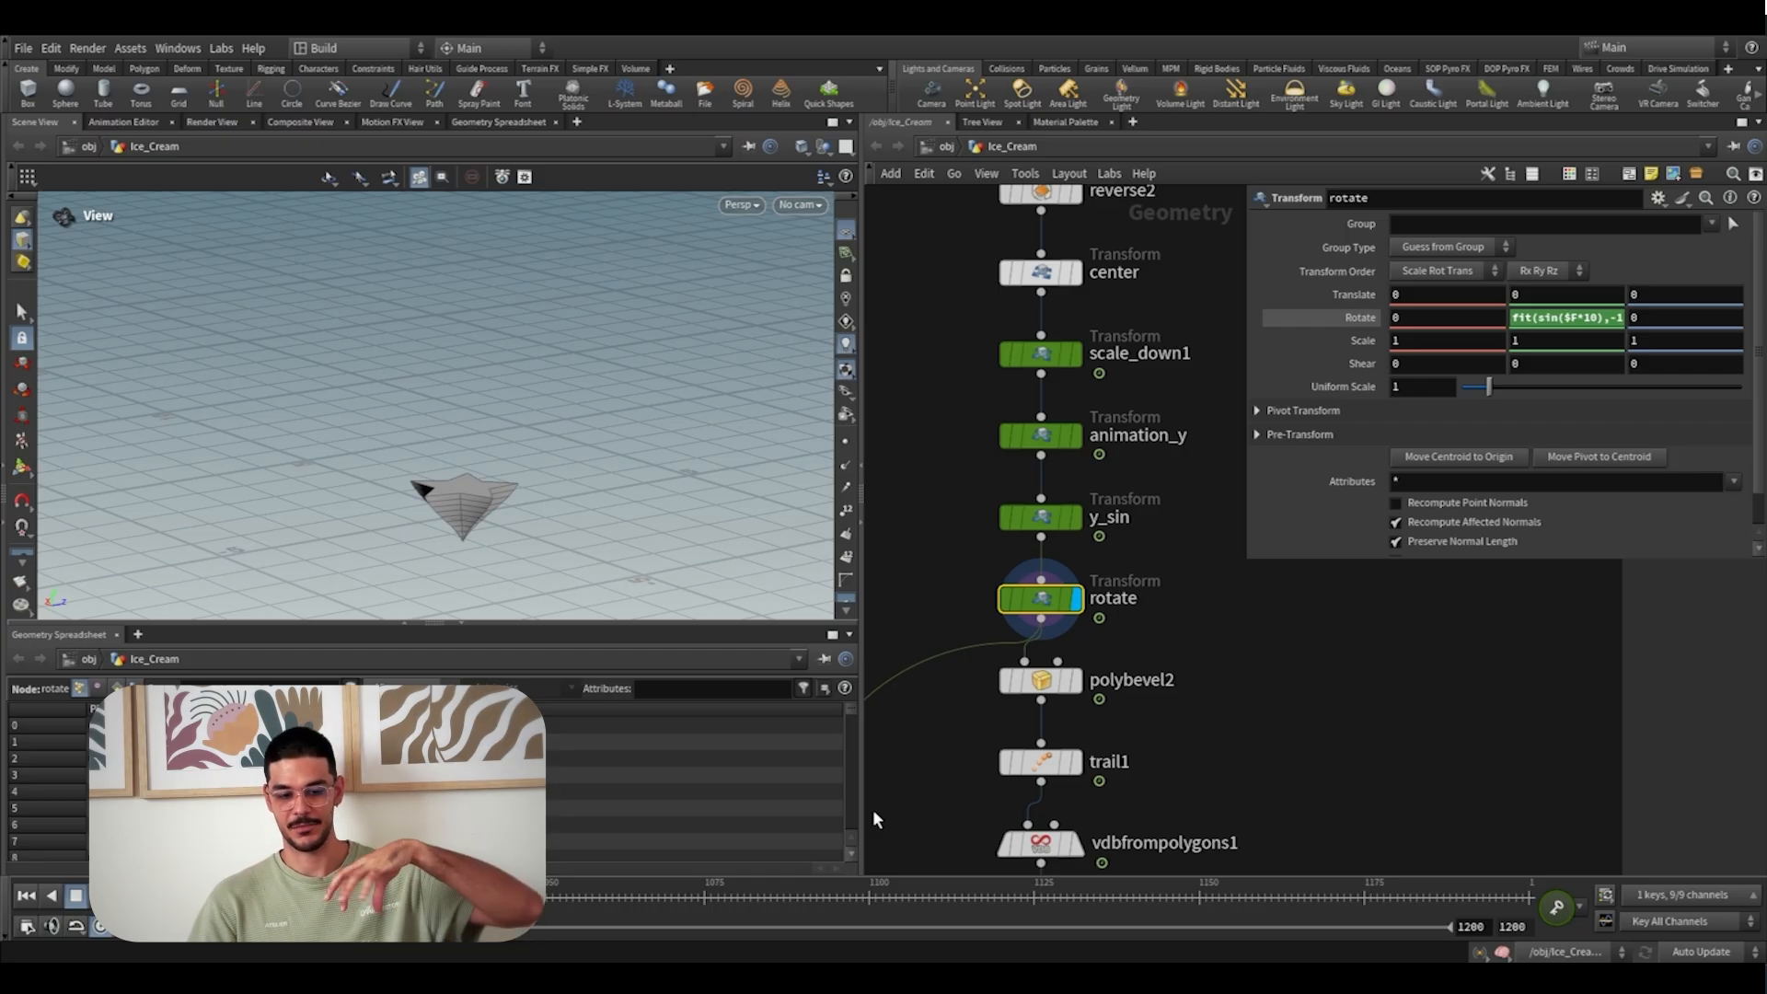
drag(226, 895, 300, 895)
drag(497, 896, 606, 896)
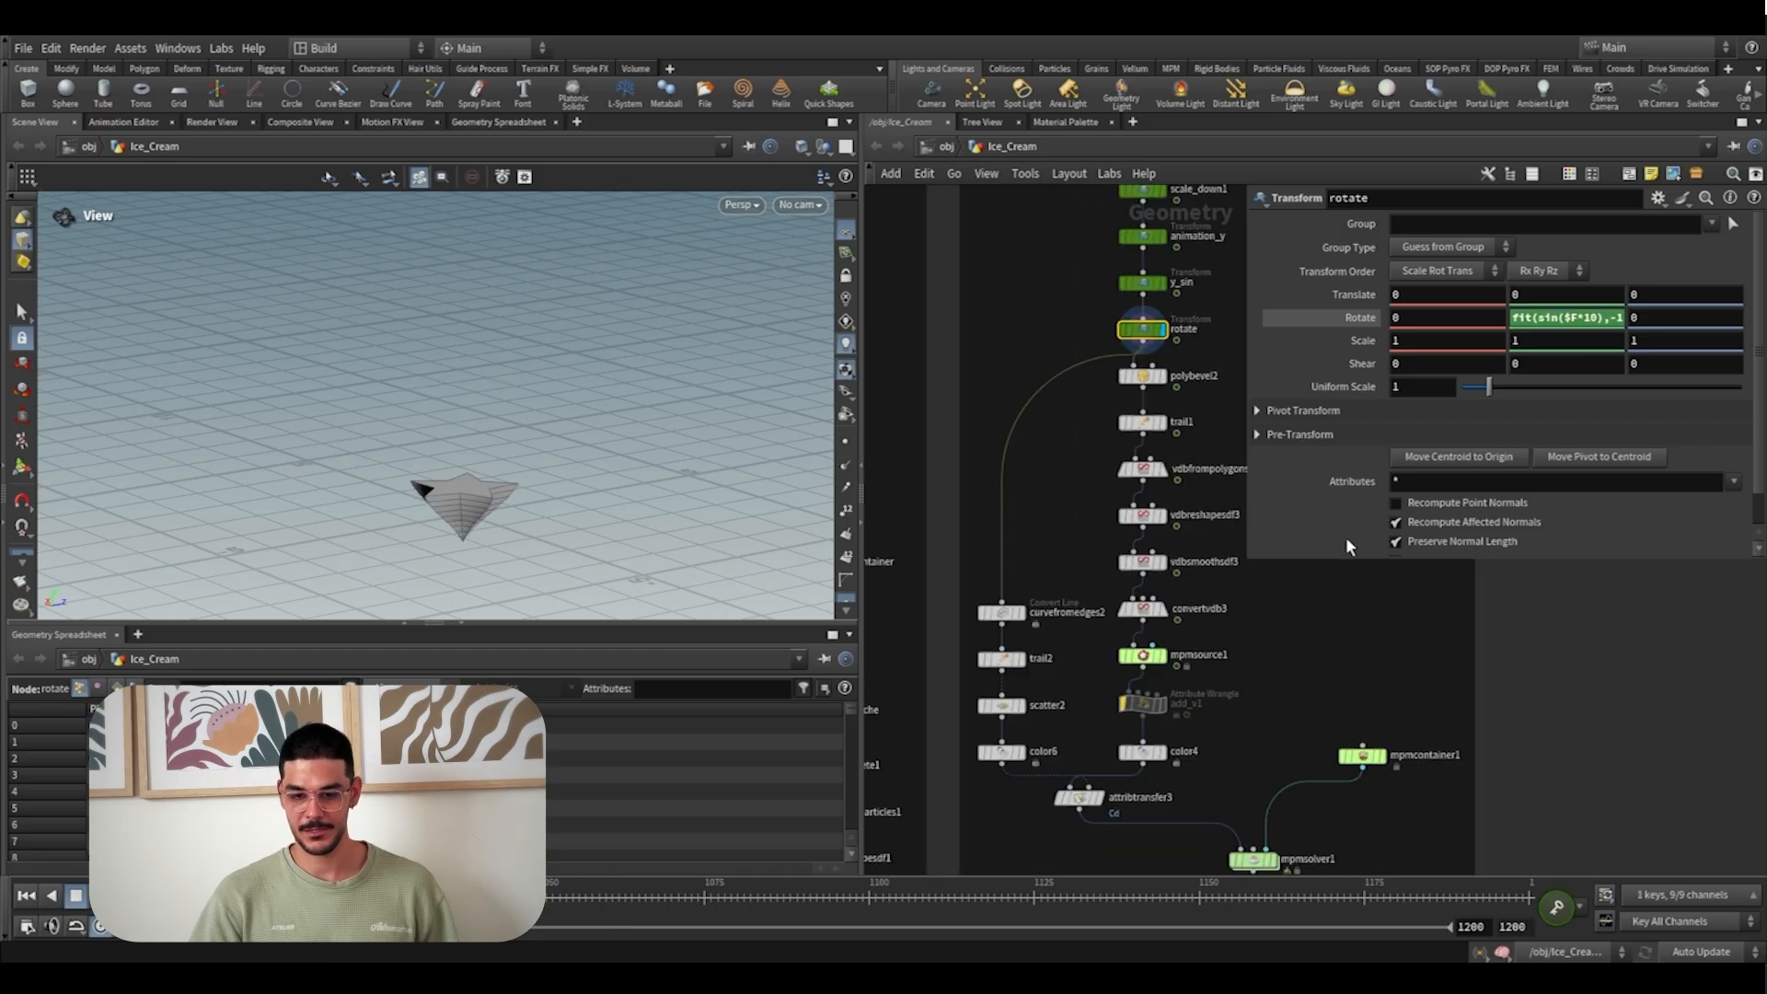
Display polybevel2 with its parameters and inspect the rounded edges of the star nozzle
mouse_move(1168, 377)
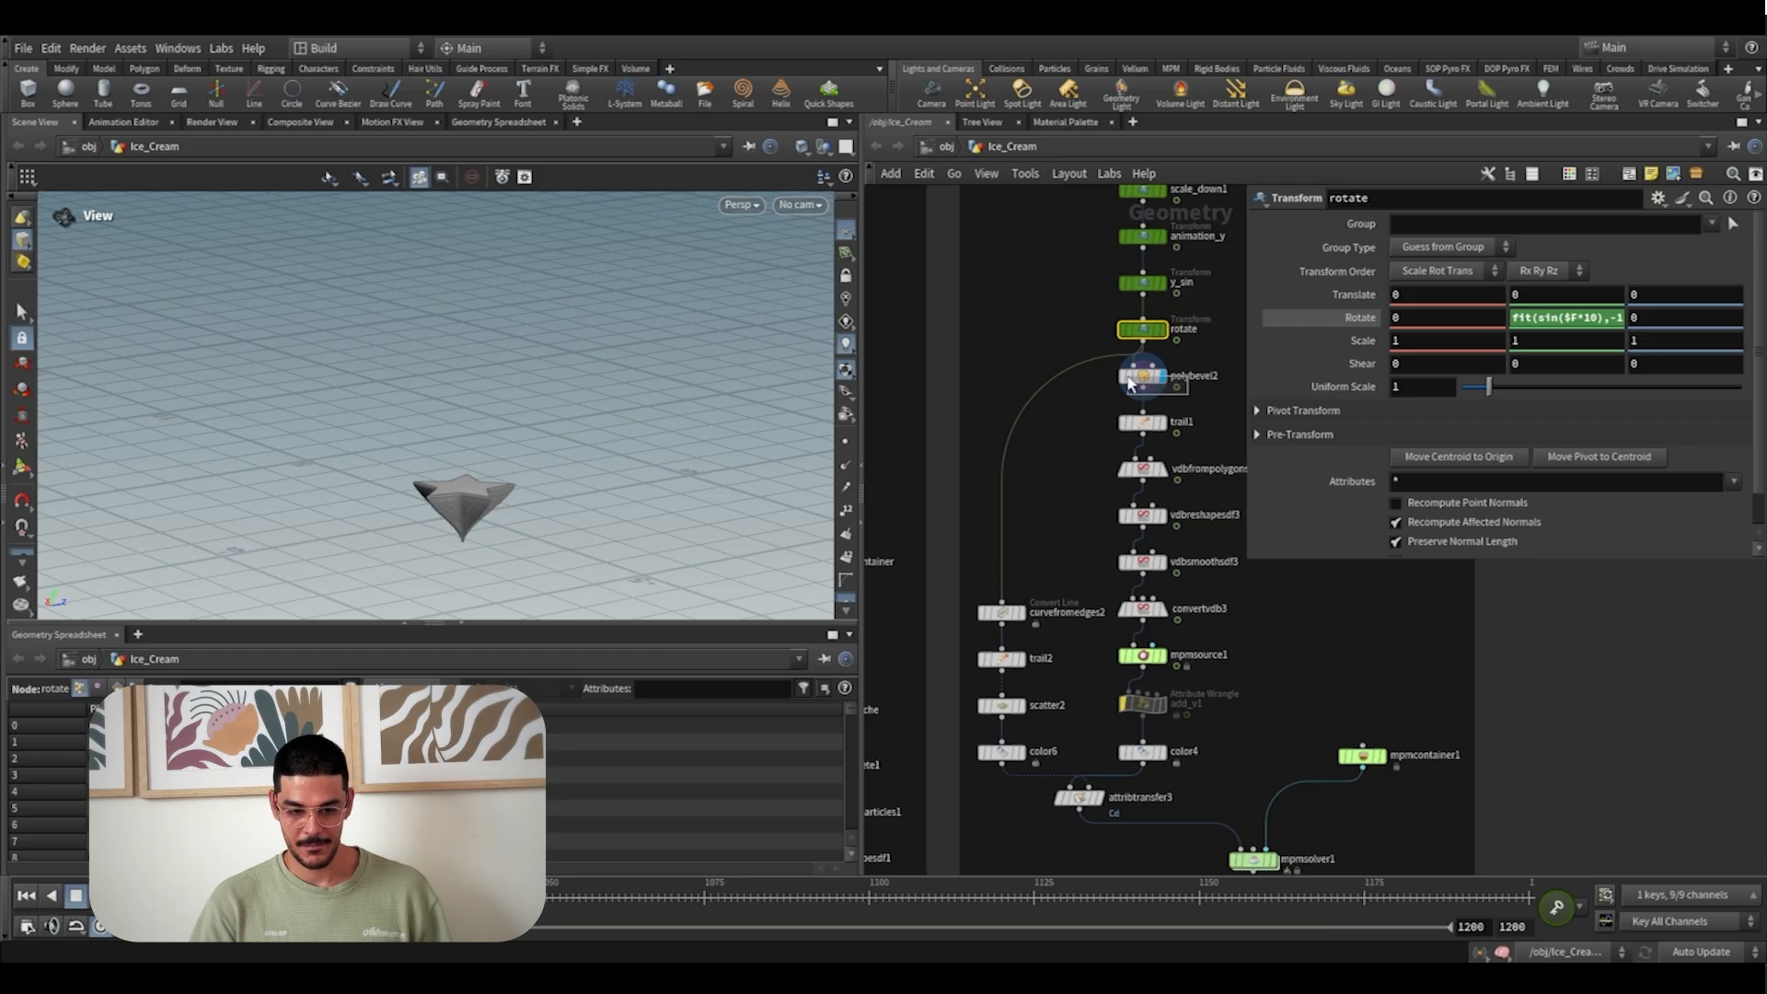
click(1182, 391)
drag(478, 513, 694, 447)
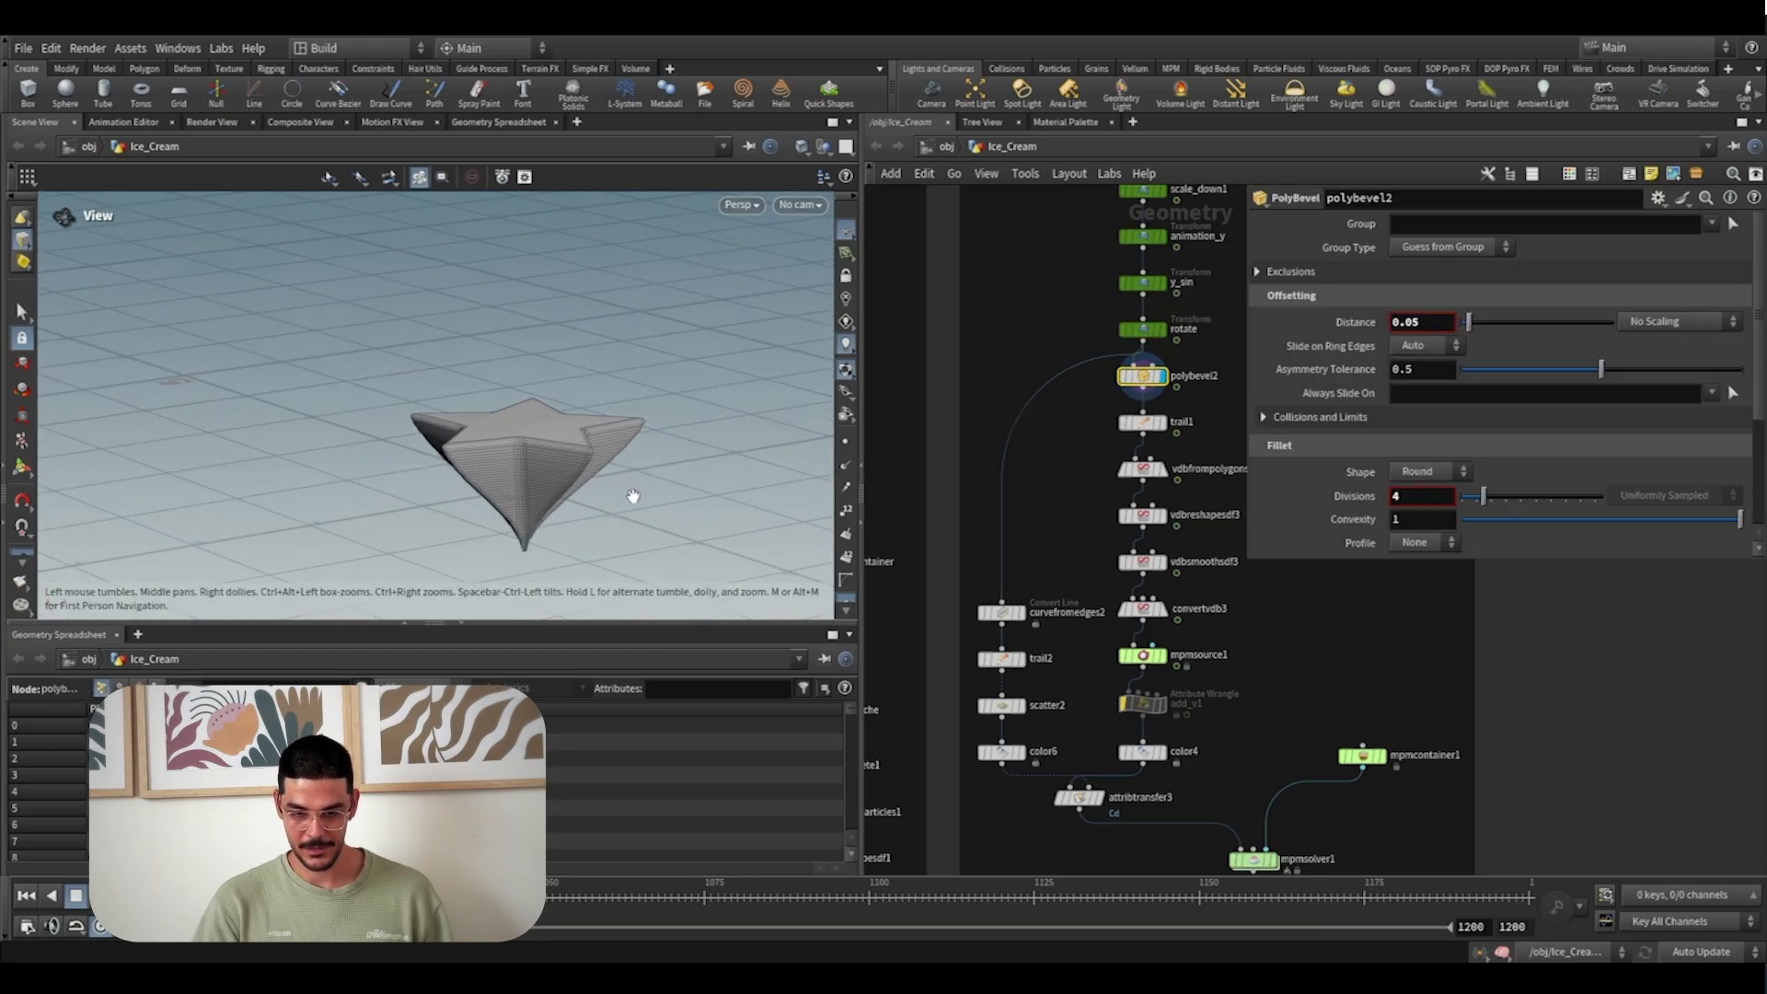
scroll(1197, 443, up, 3)
Display trail1 with its parameters and scrub the timeline to examine the trailing copies of the nozzle
click(1125, 409)
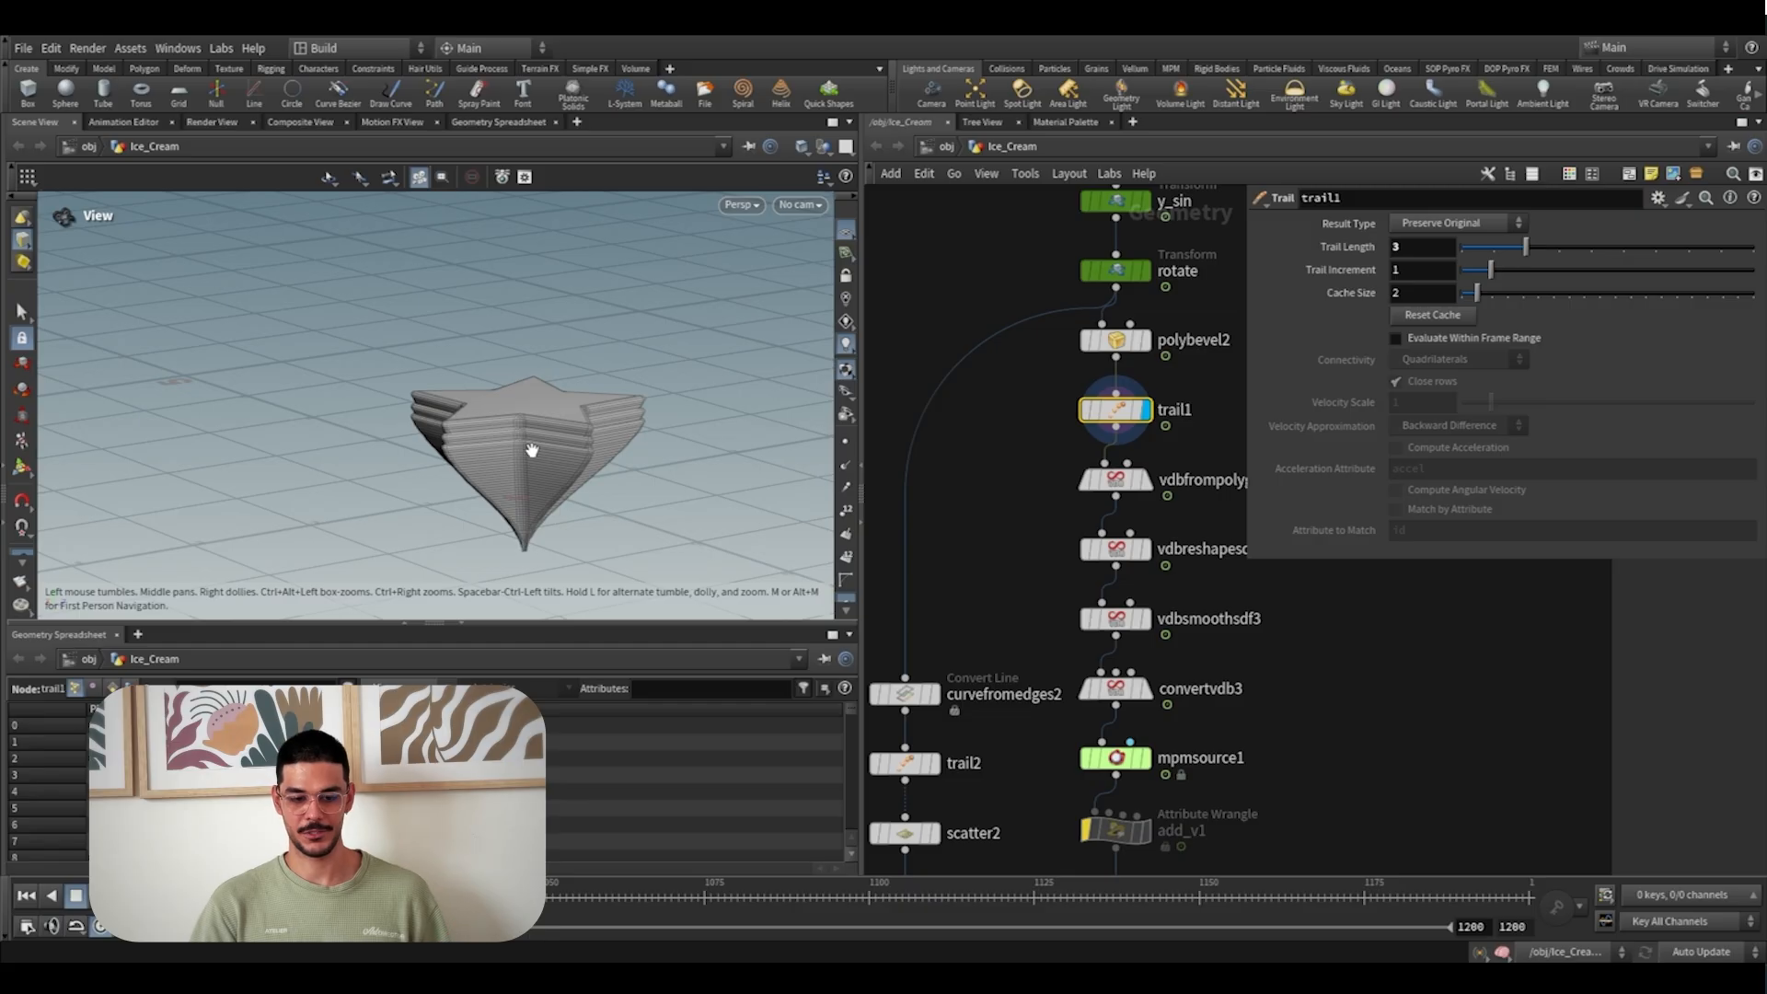
drag(532, 450, 493, 501)
scroll(498, 494, down, 2)
drag(267, 896, 355, 896)
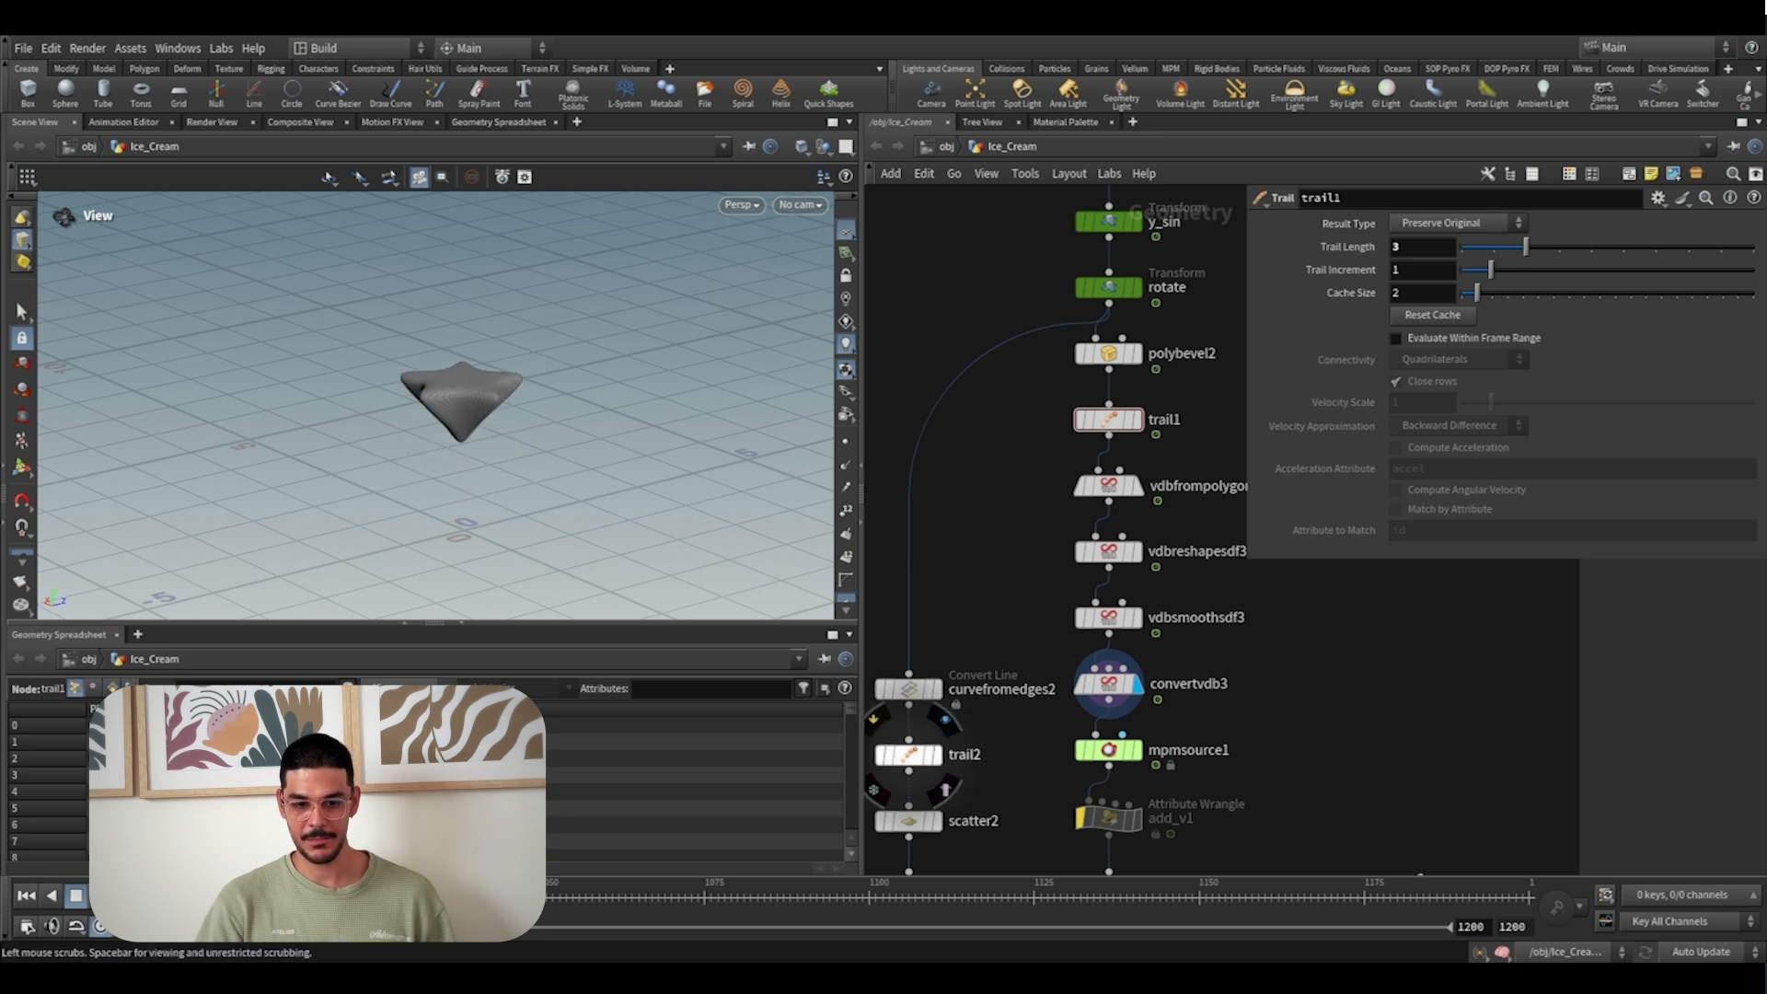
Display polybevel2 and bypass the five nodes from trail1 through convertvdb3
click(1138, 354)
drag(1021, 410, 1196, 703)
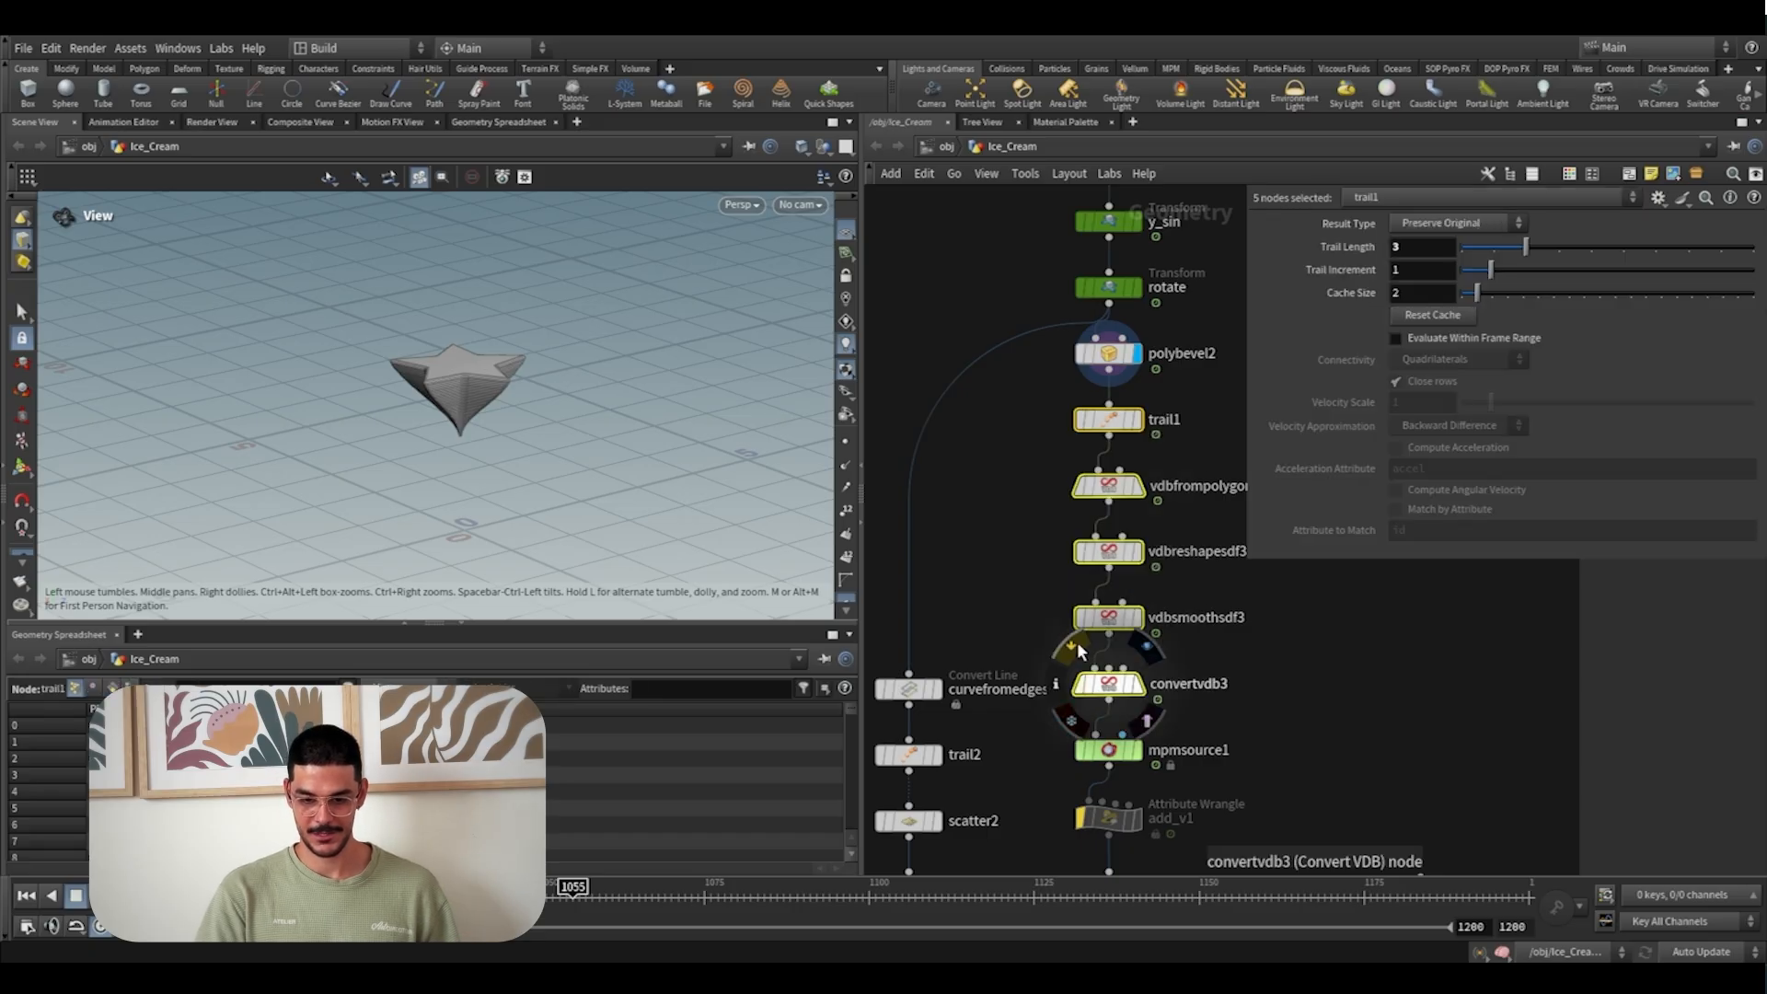
click(1077, 644)
Display mpmsolver1 and inspect the particles simulated without the trail and VDB nodes
middle_drag(996, 613, 960, 281)
scroll(960, 280, down, 1)
scroll(1185, 607, up, 1)
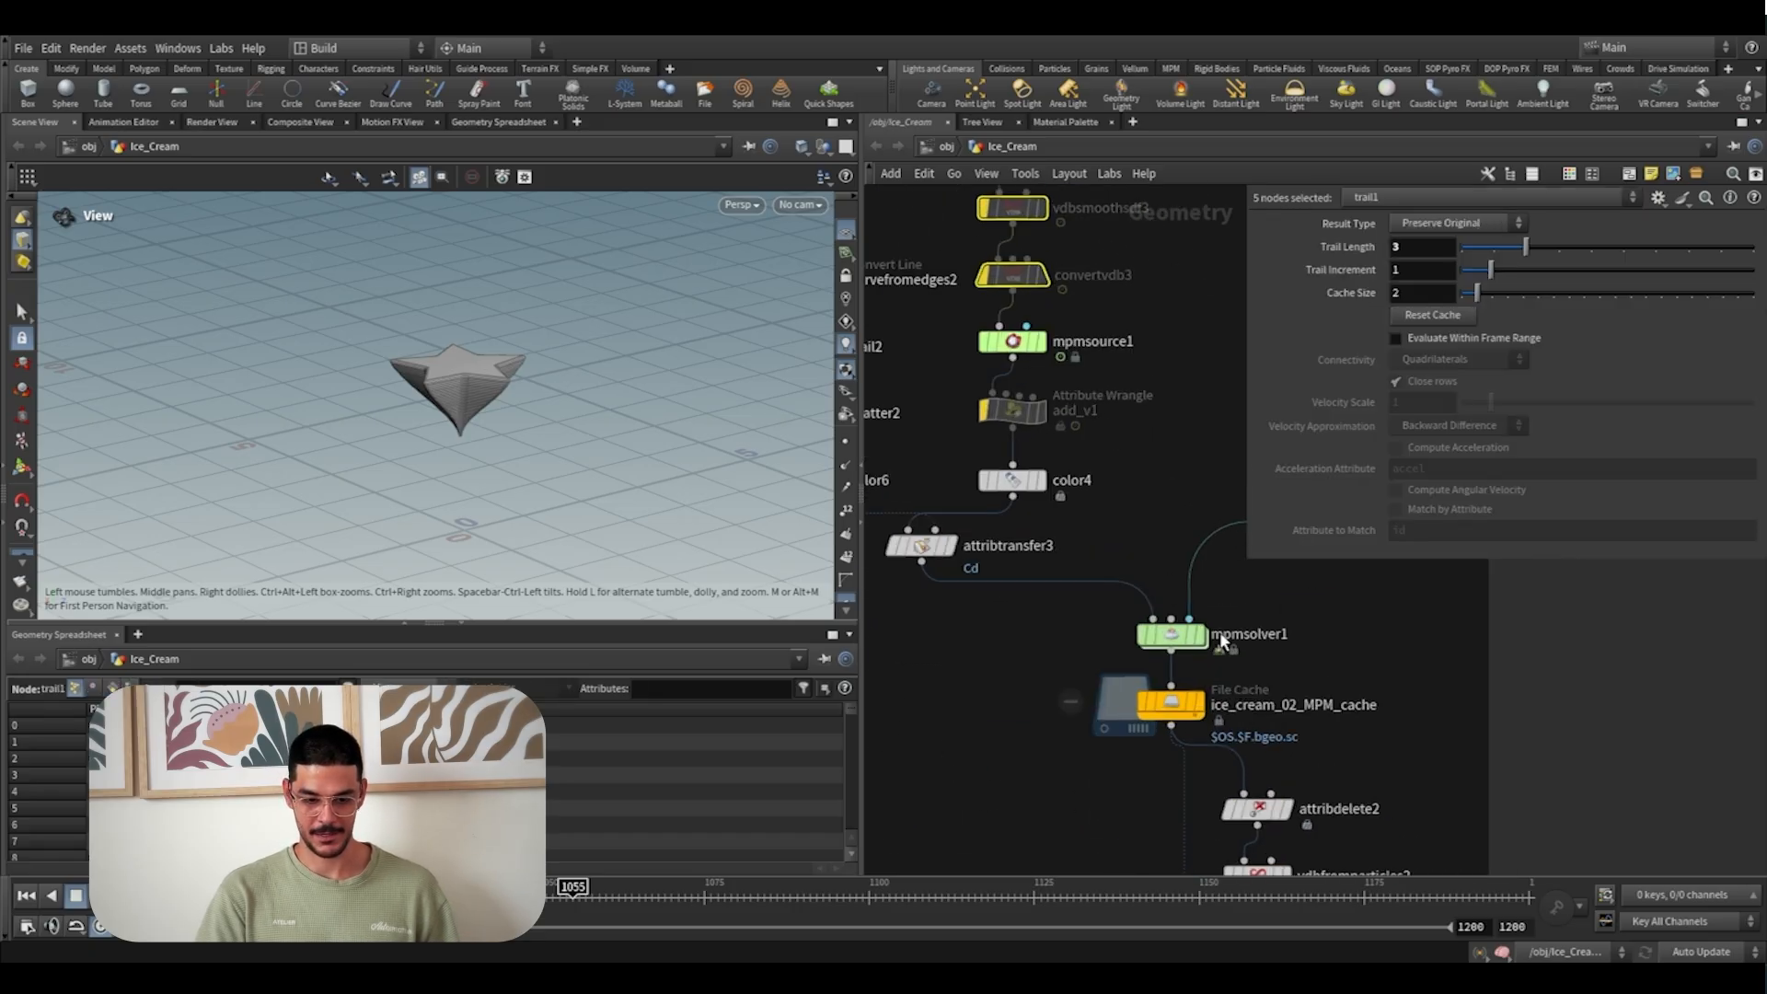
click(1200, 635)
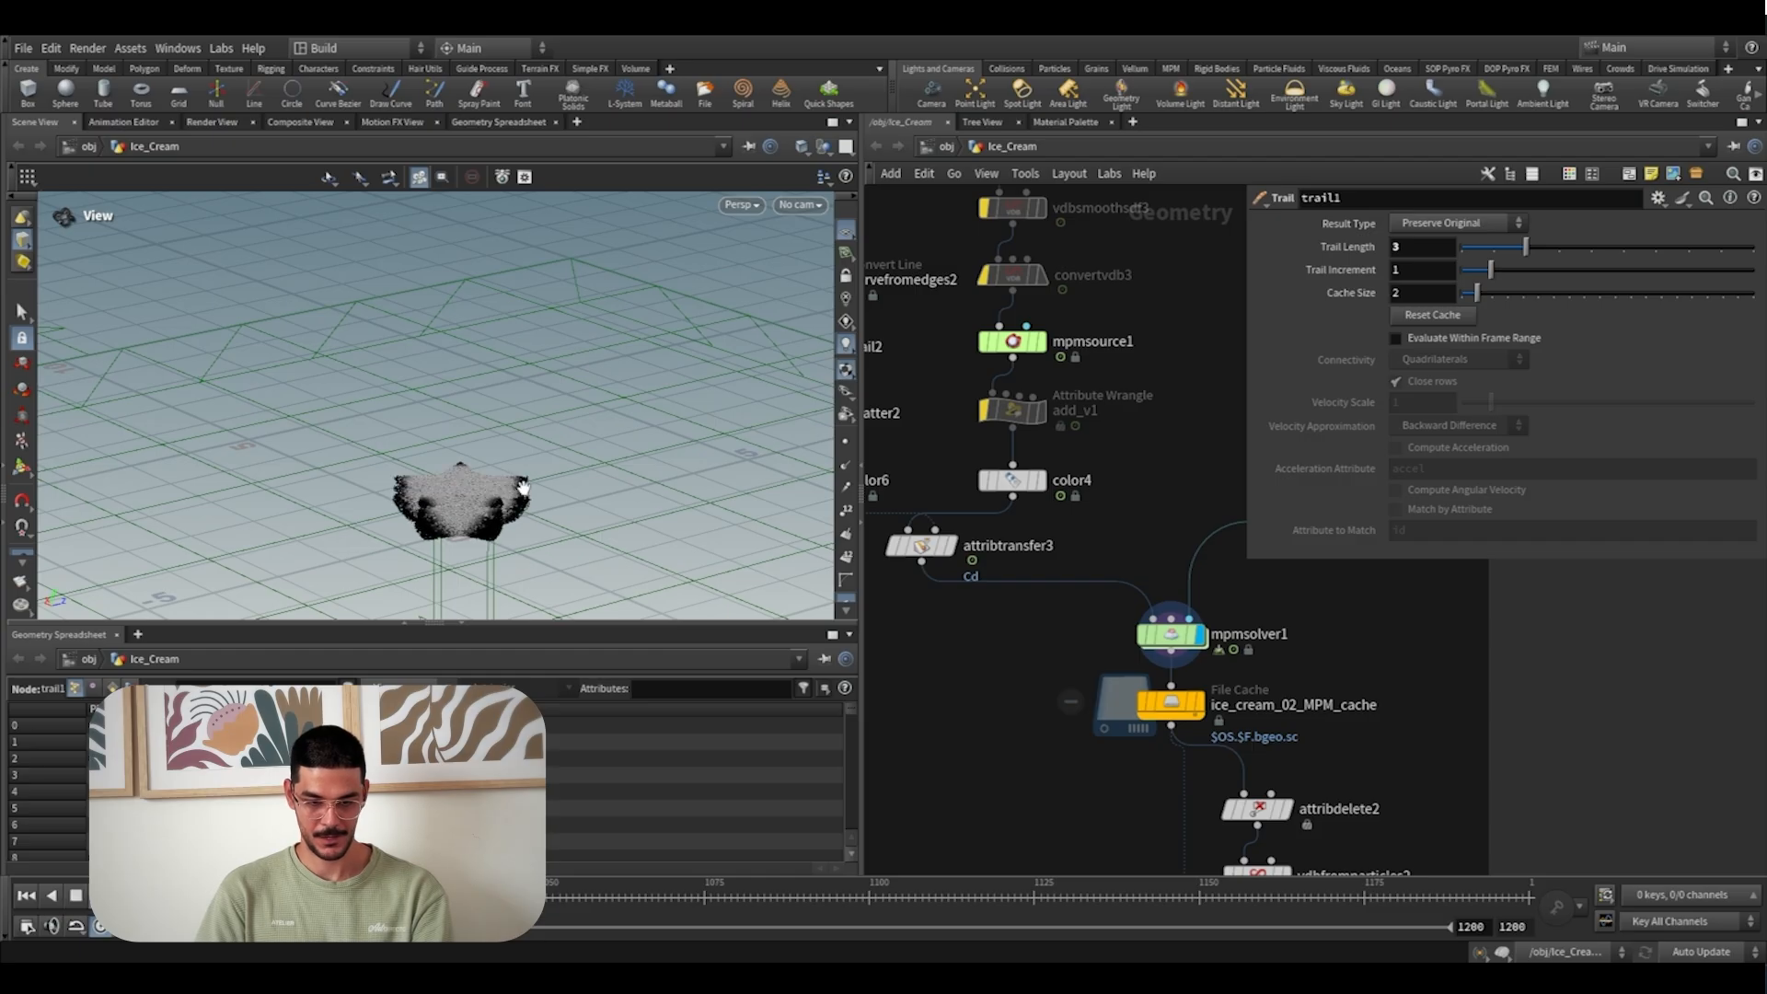
drag(504, 488, 466, 423)
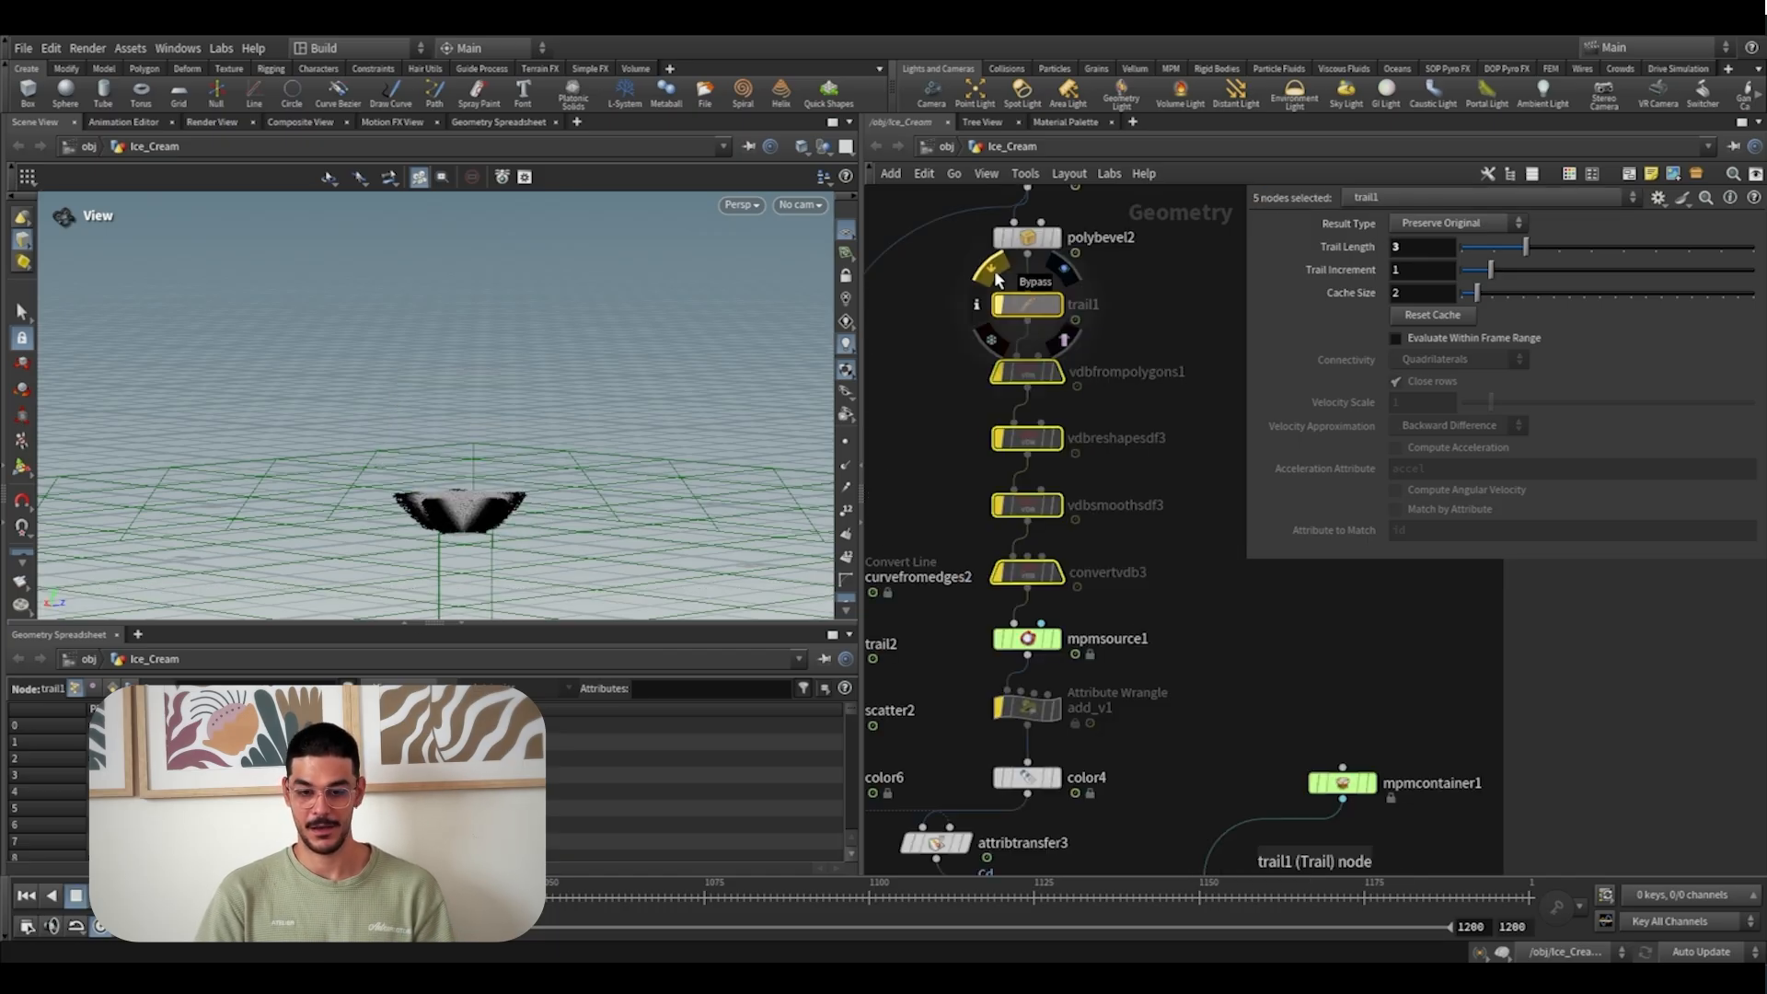
Turn off the bypass on the nodes from trail1 through convertvdb3 and display convertvdb3
click(994, 276)
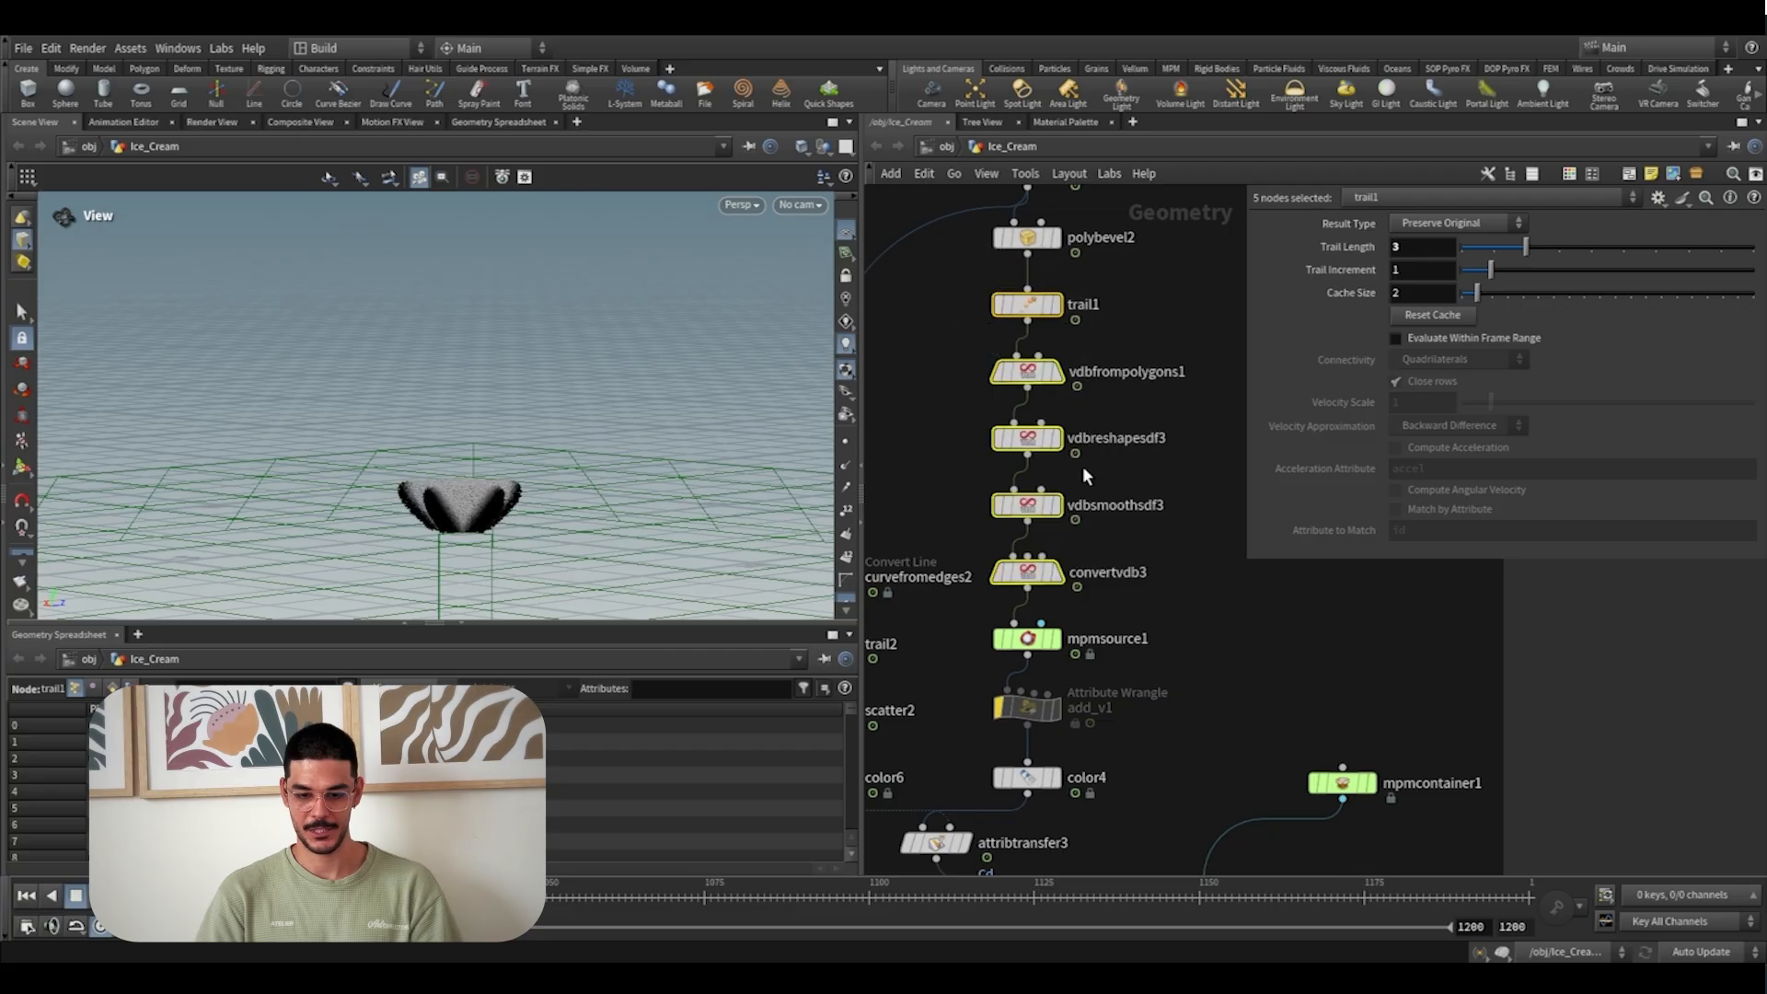
click(1059, 573)
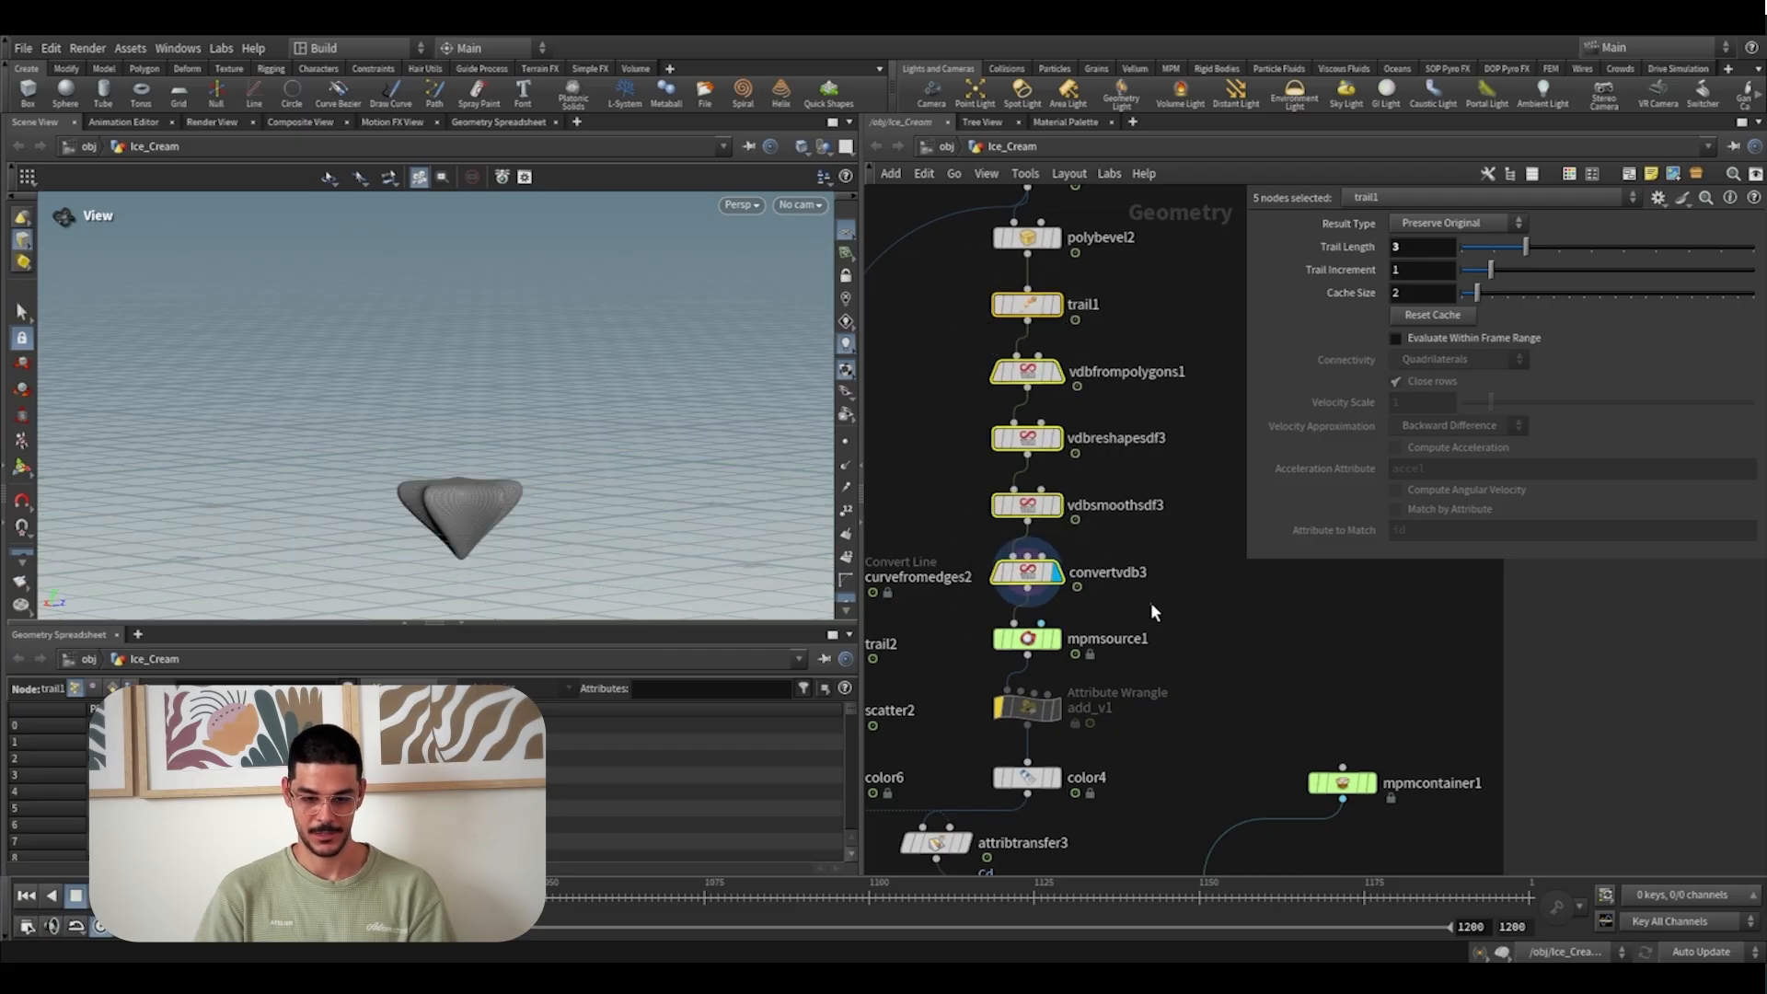
Display attribtransfer3 and ice_cream_02_MPM_cache, and scrub the timeline to examine the cached, coloured particles
scroll(1180, 675, down, 5)
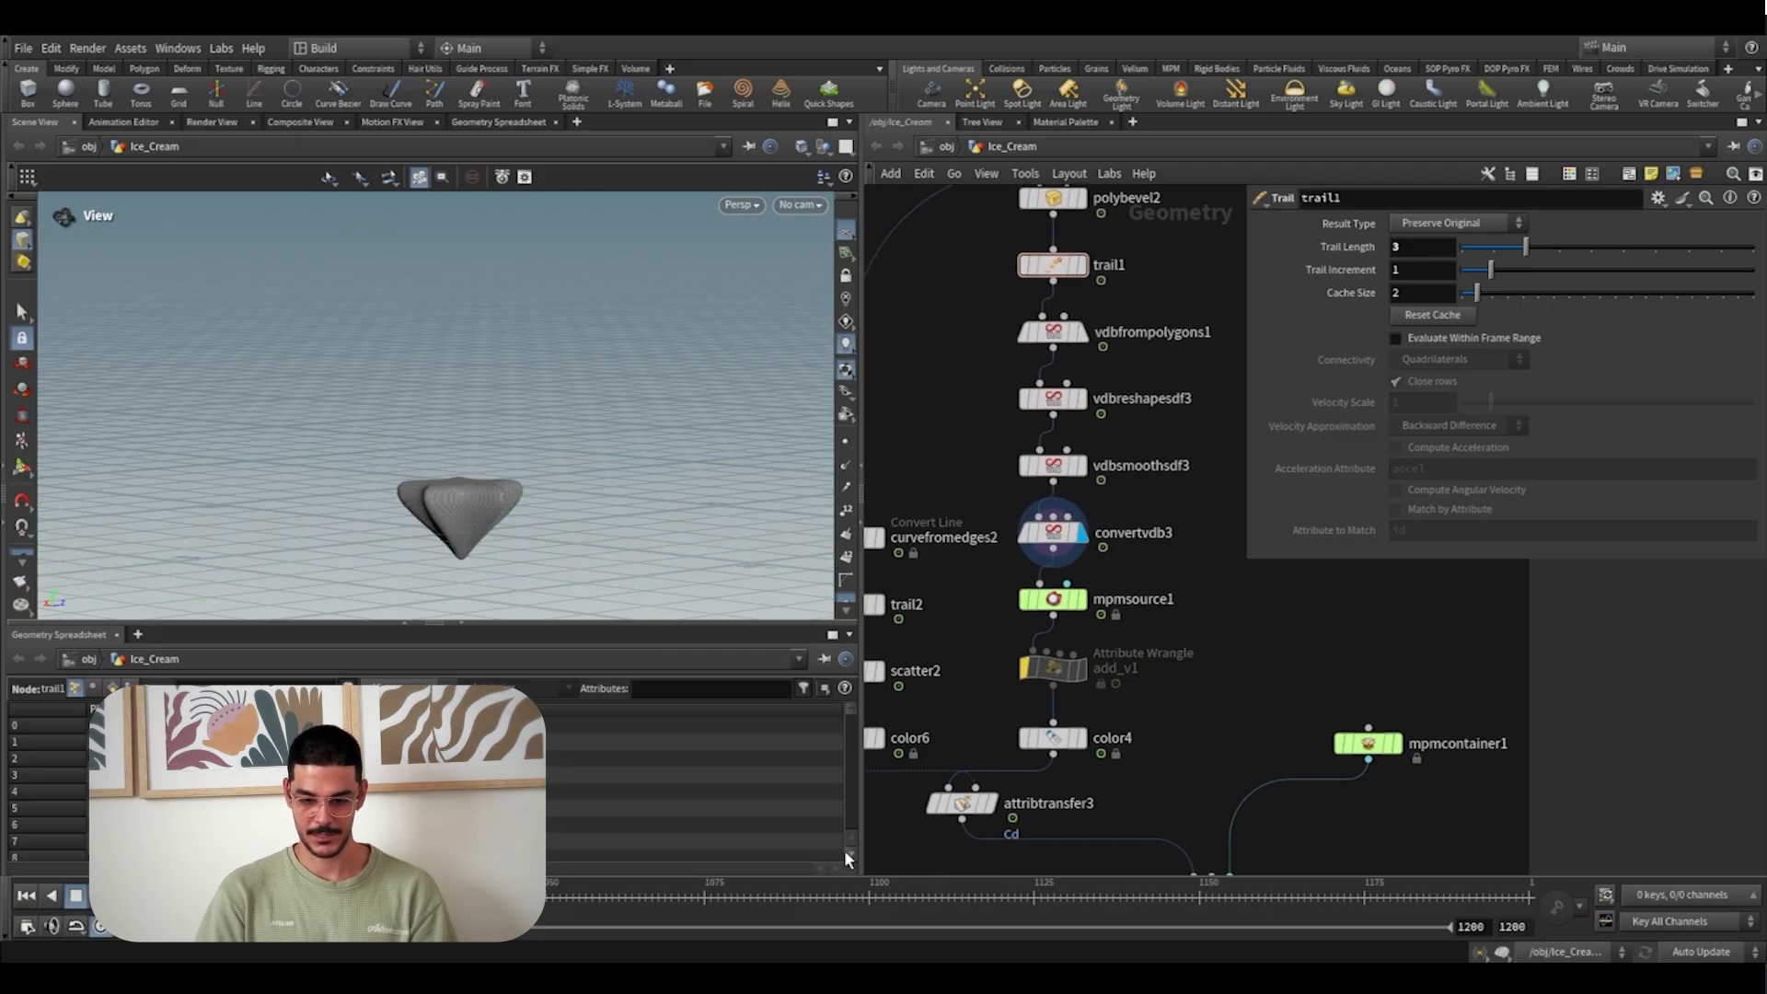
click(1213, 693)
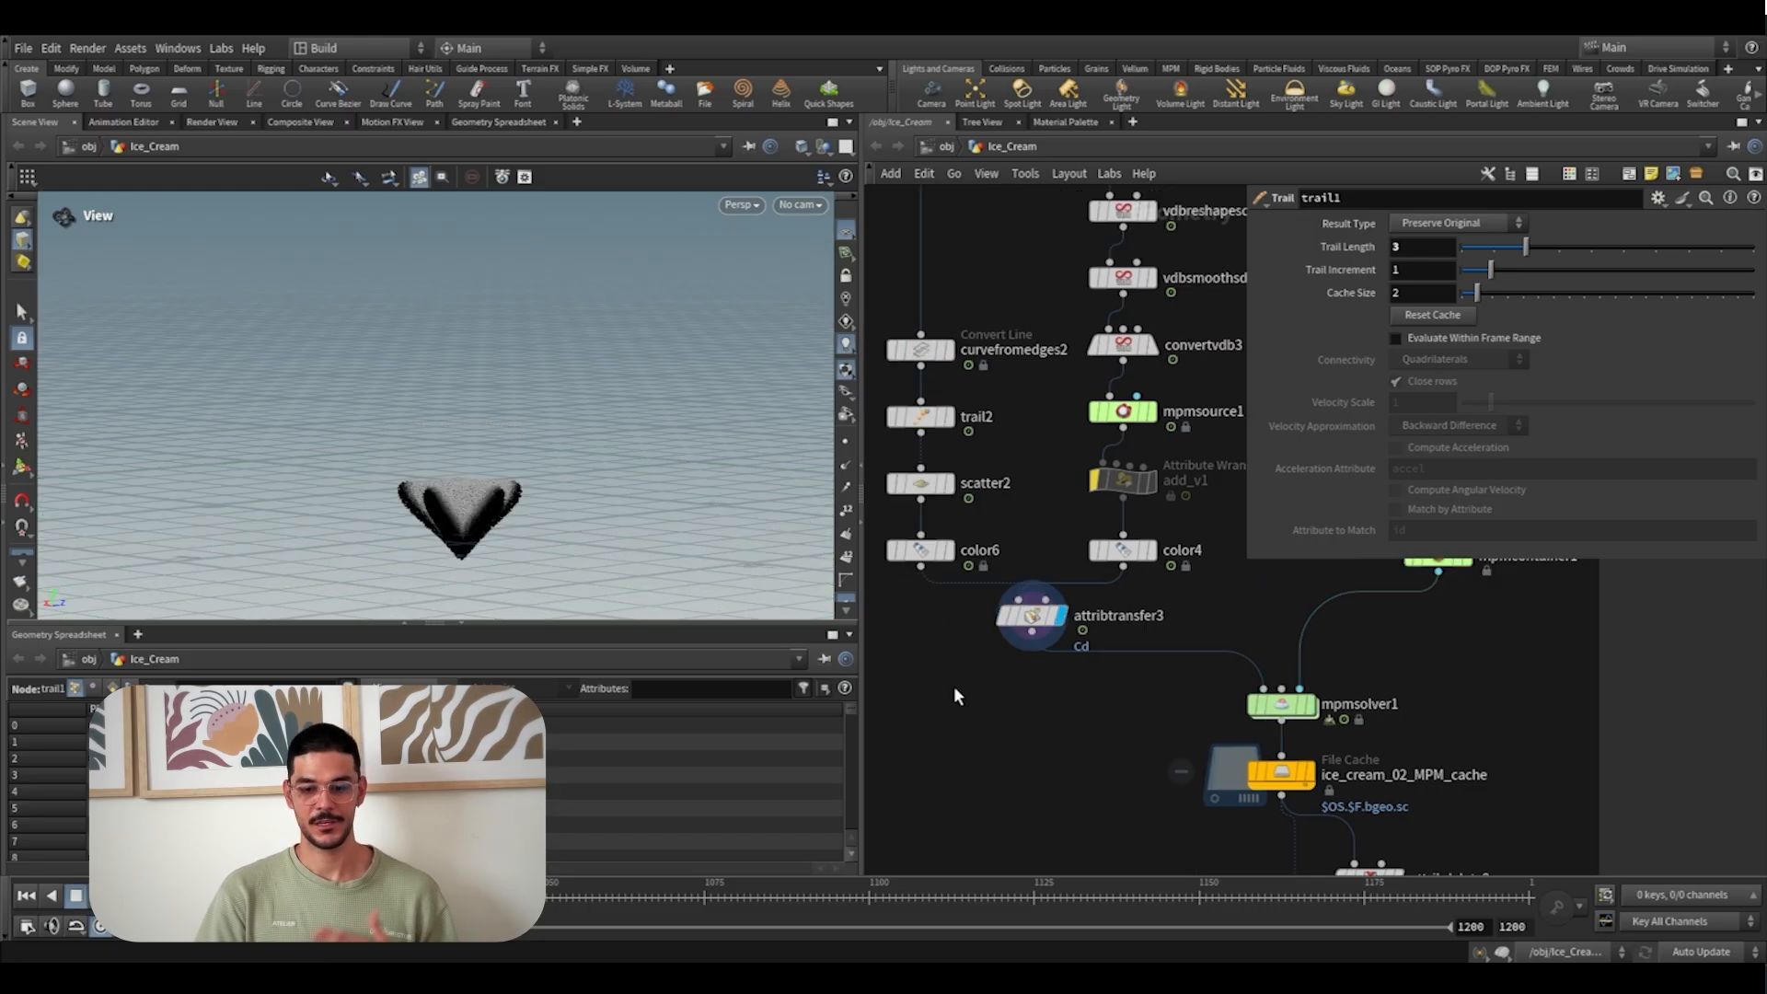
middle_drag(1132, 762, 979, 622)
click(1124, 609)
drag(1004, 672, 1114, 599)
drag(221, 911, 1091, 905)
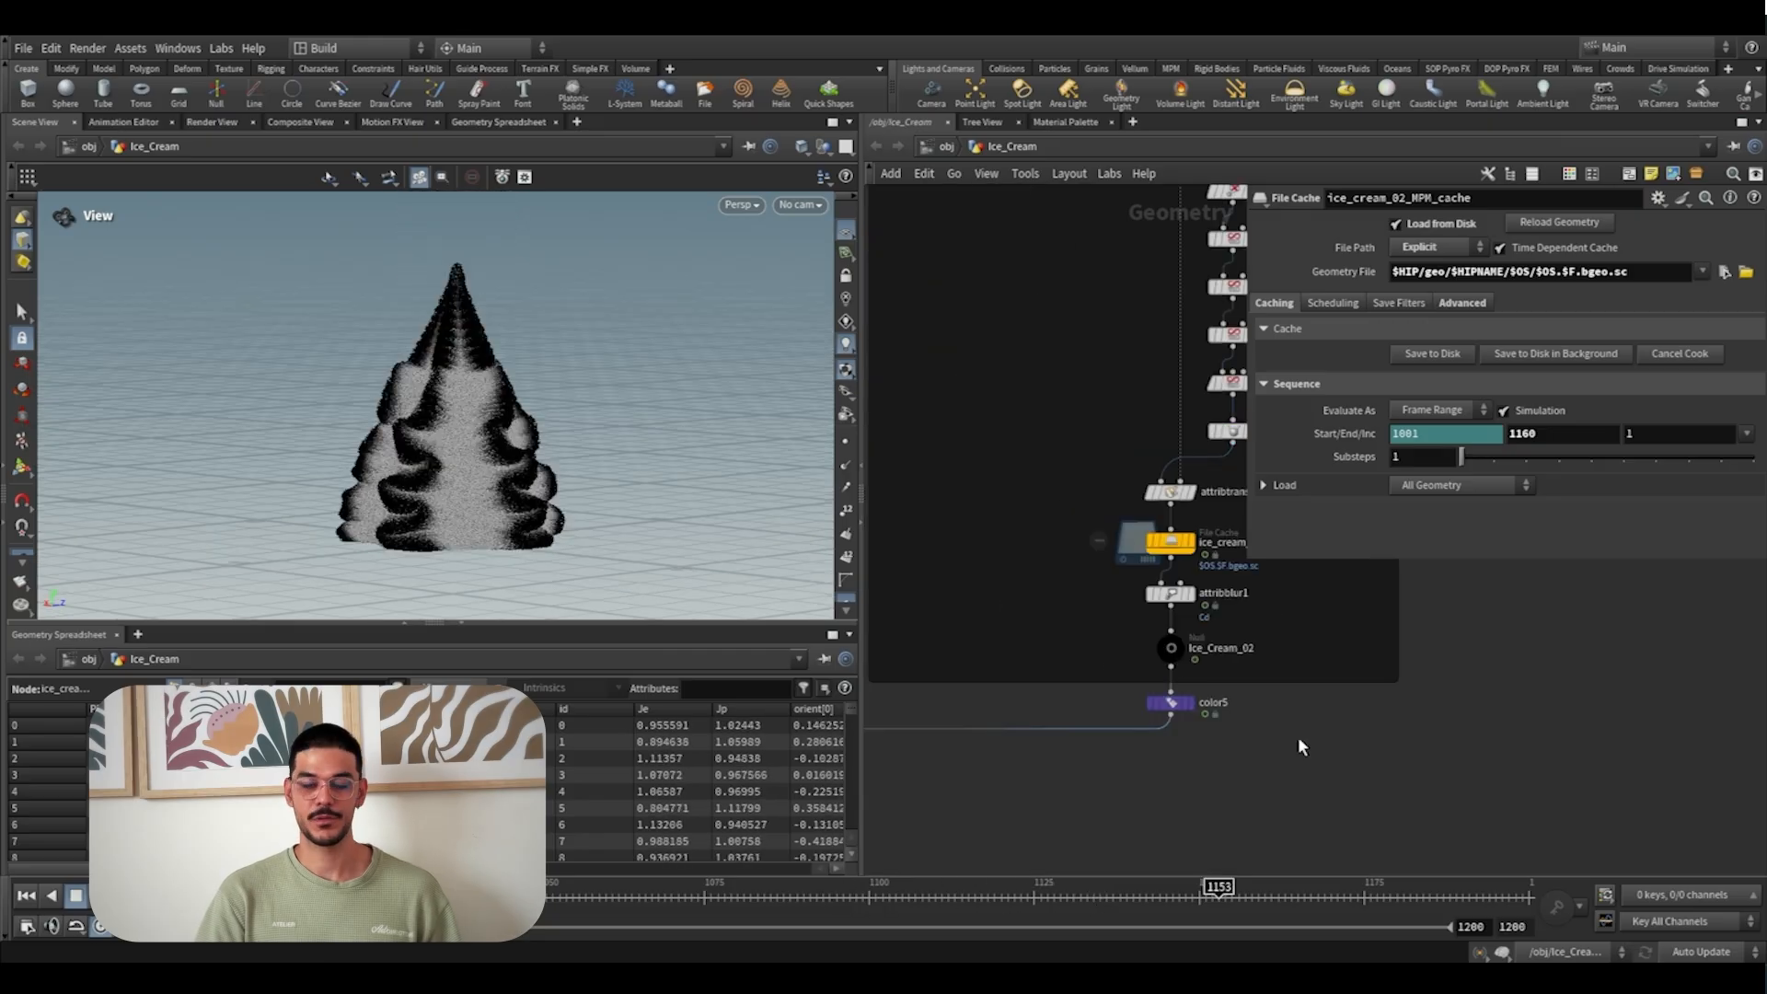
Display color5 at the end of the Ice Cream 02 network and scrub to frame 1148 to examine the coloured mesh
middle_drag(1297, 736, 1201, 795)
click(1075, 788)
drag(829, 897, 1185, 907)
middle_drag(1225, 731, 1385, 594)
scroll(1335, 663, down, 3)
middle_drag(994, 576, 1110, 575)
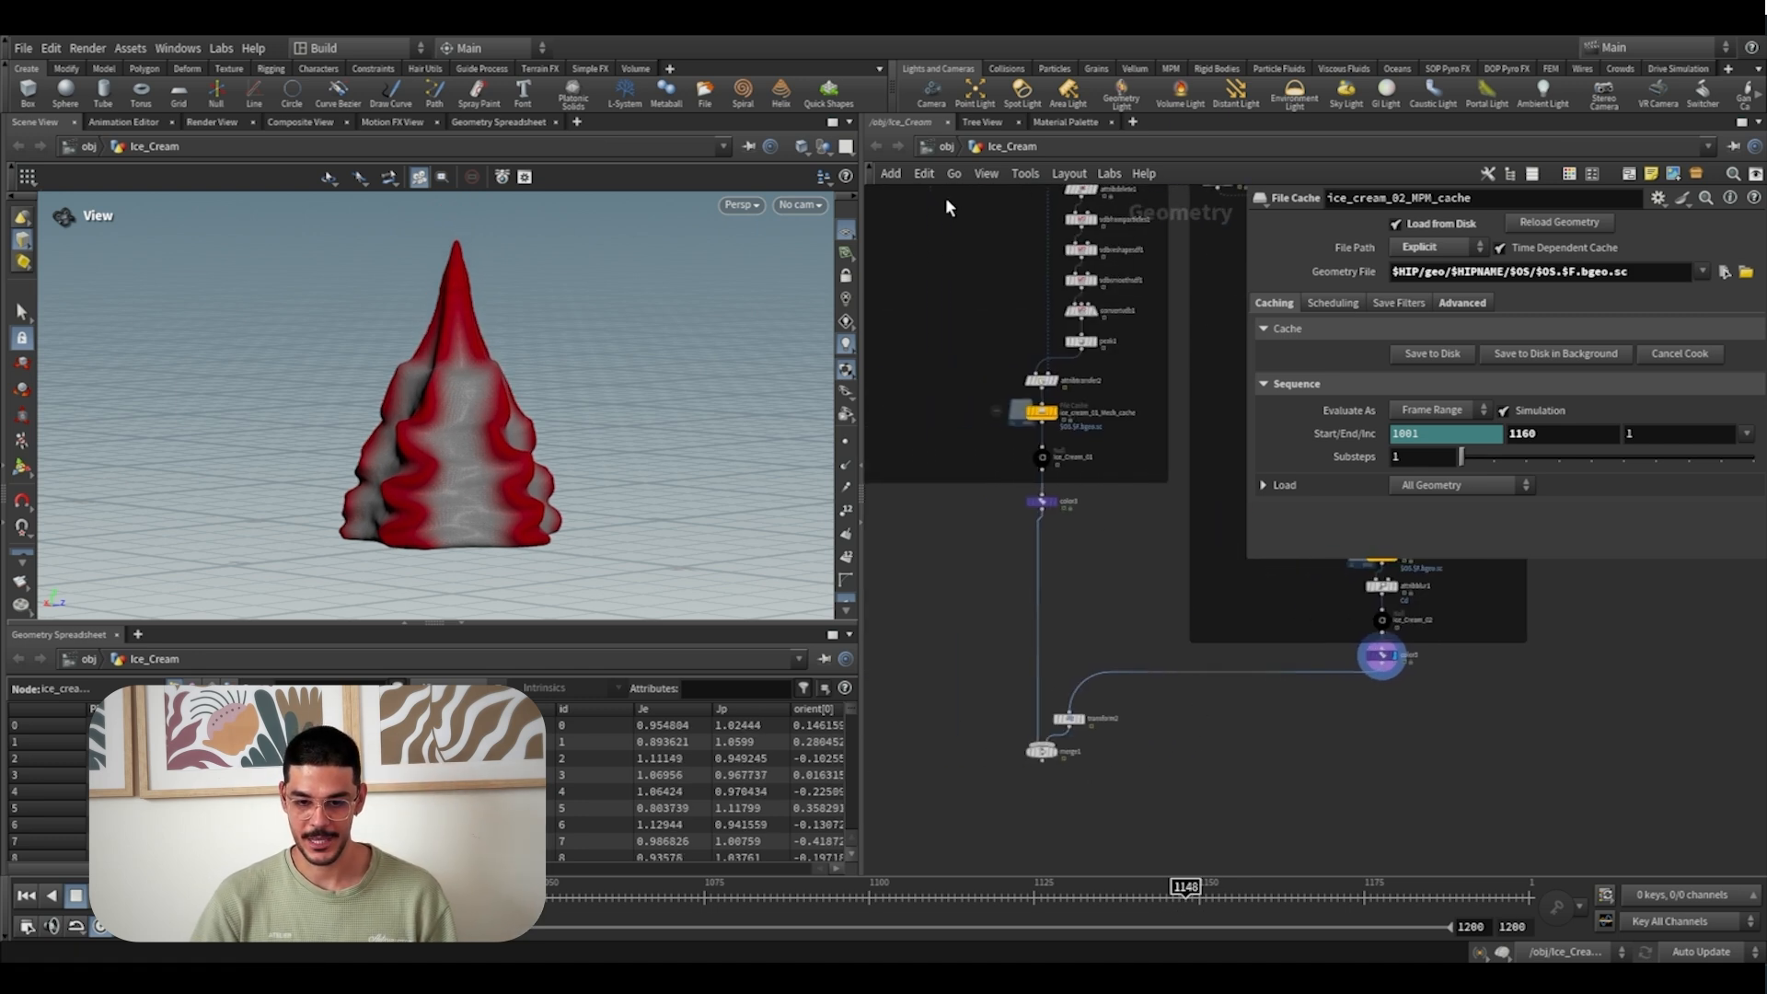
Switch to the stage network and examine the red-and-white ice cream scene in the viewport
click(933, 151)
click(930, 146)
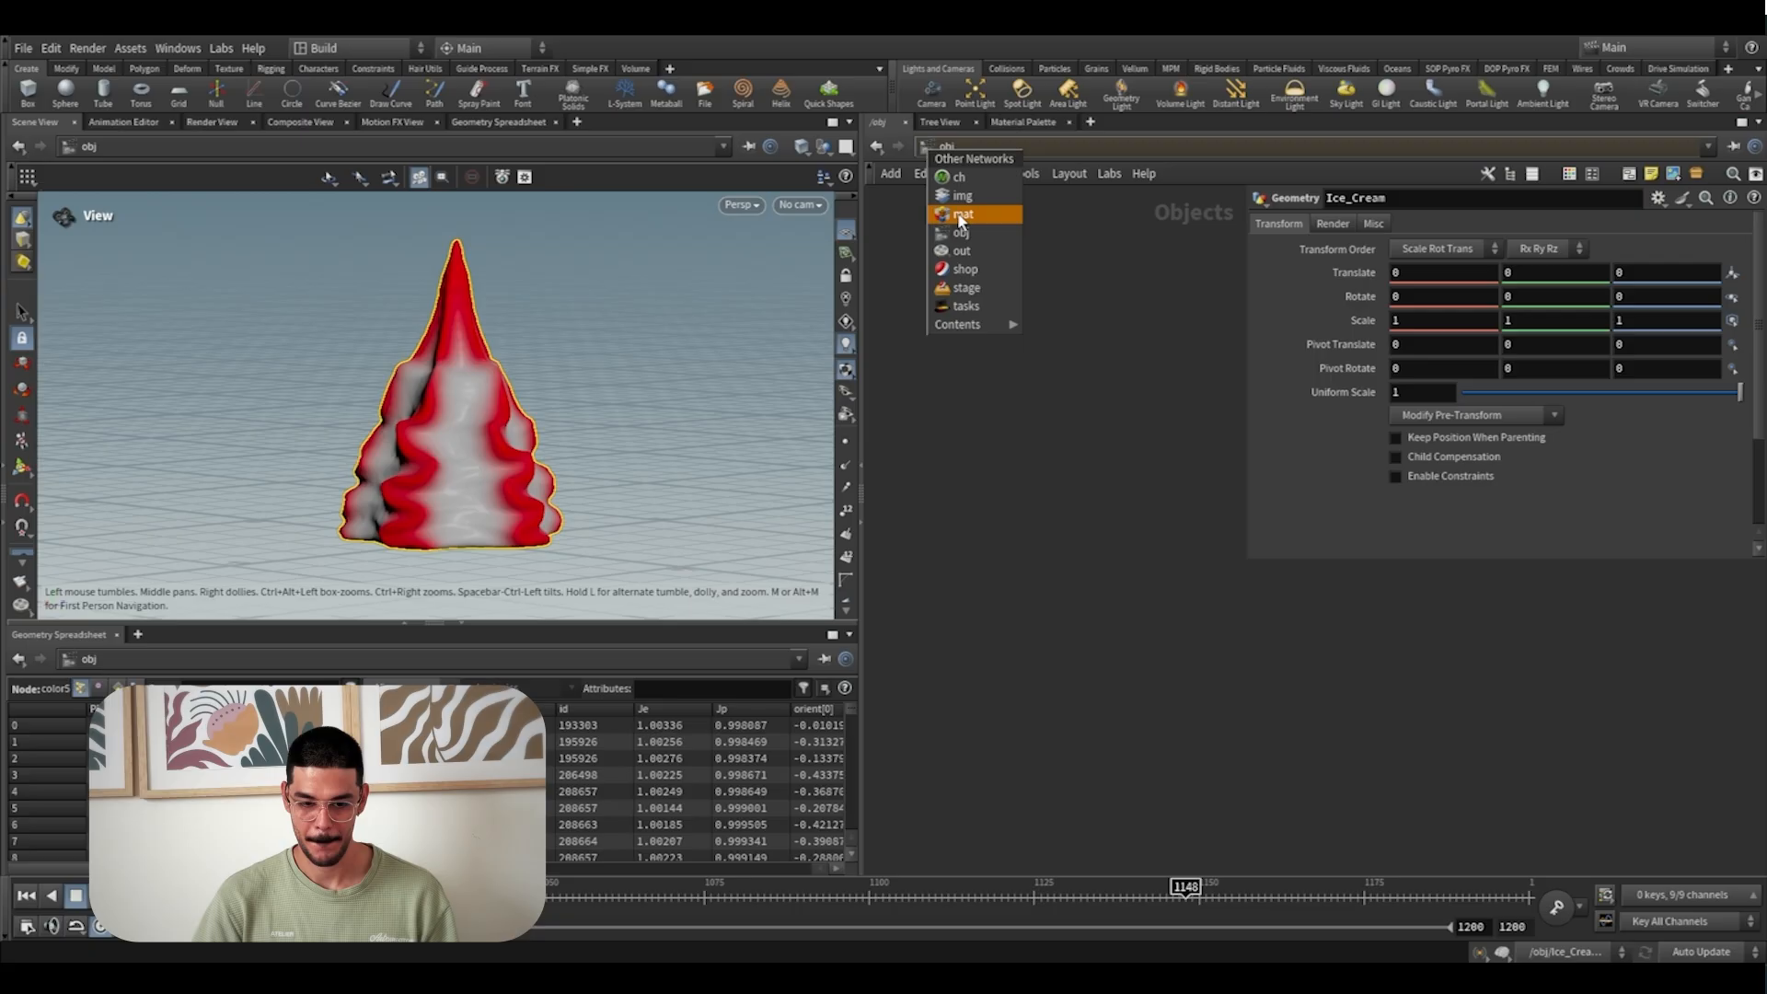
click(961, 282)
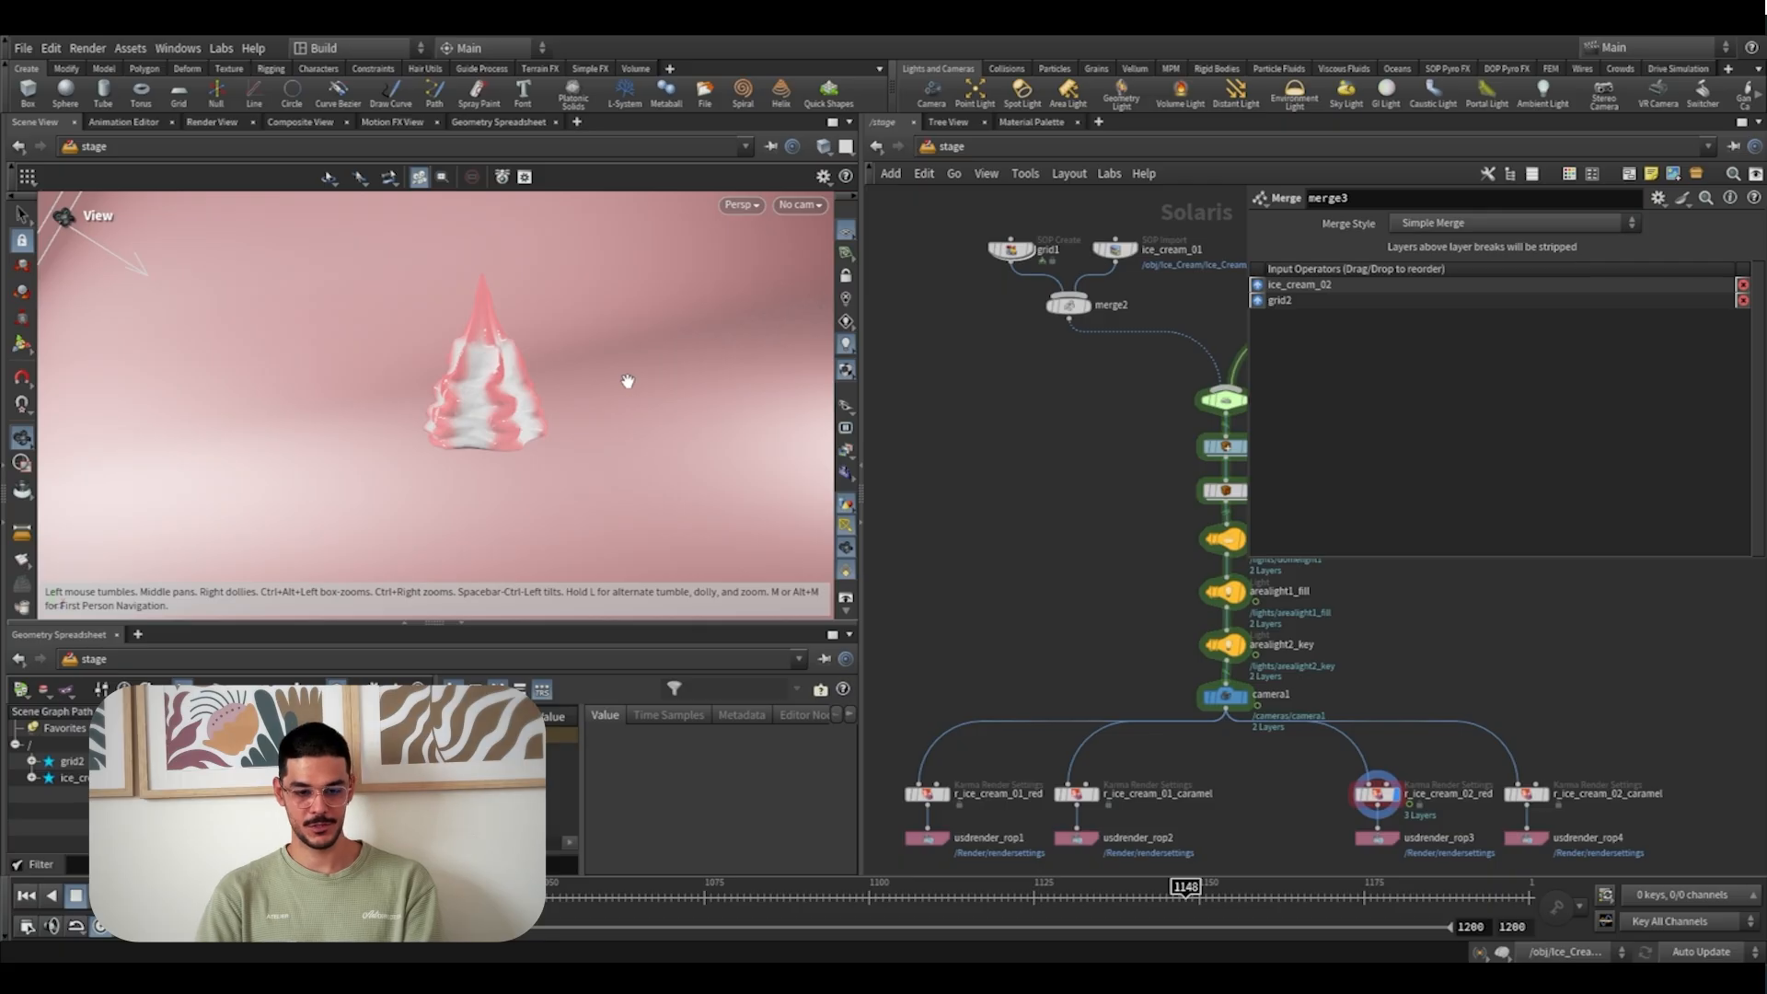
right_drag(567, 451, 430, 497)
drag(430, 497, 505, 457)
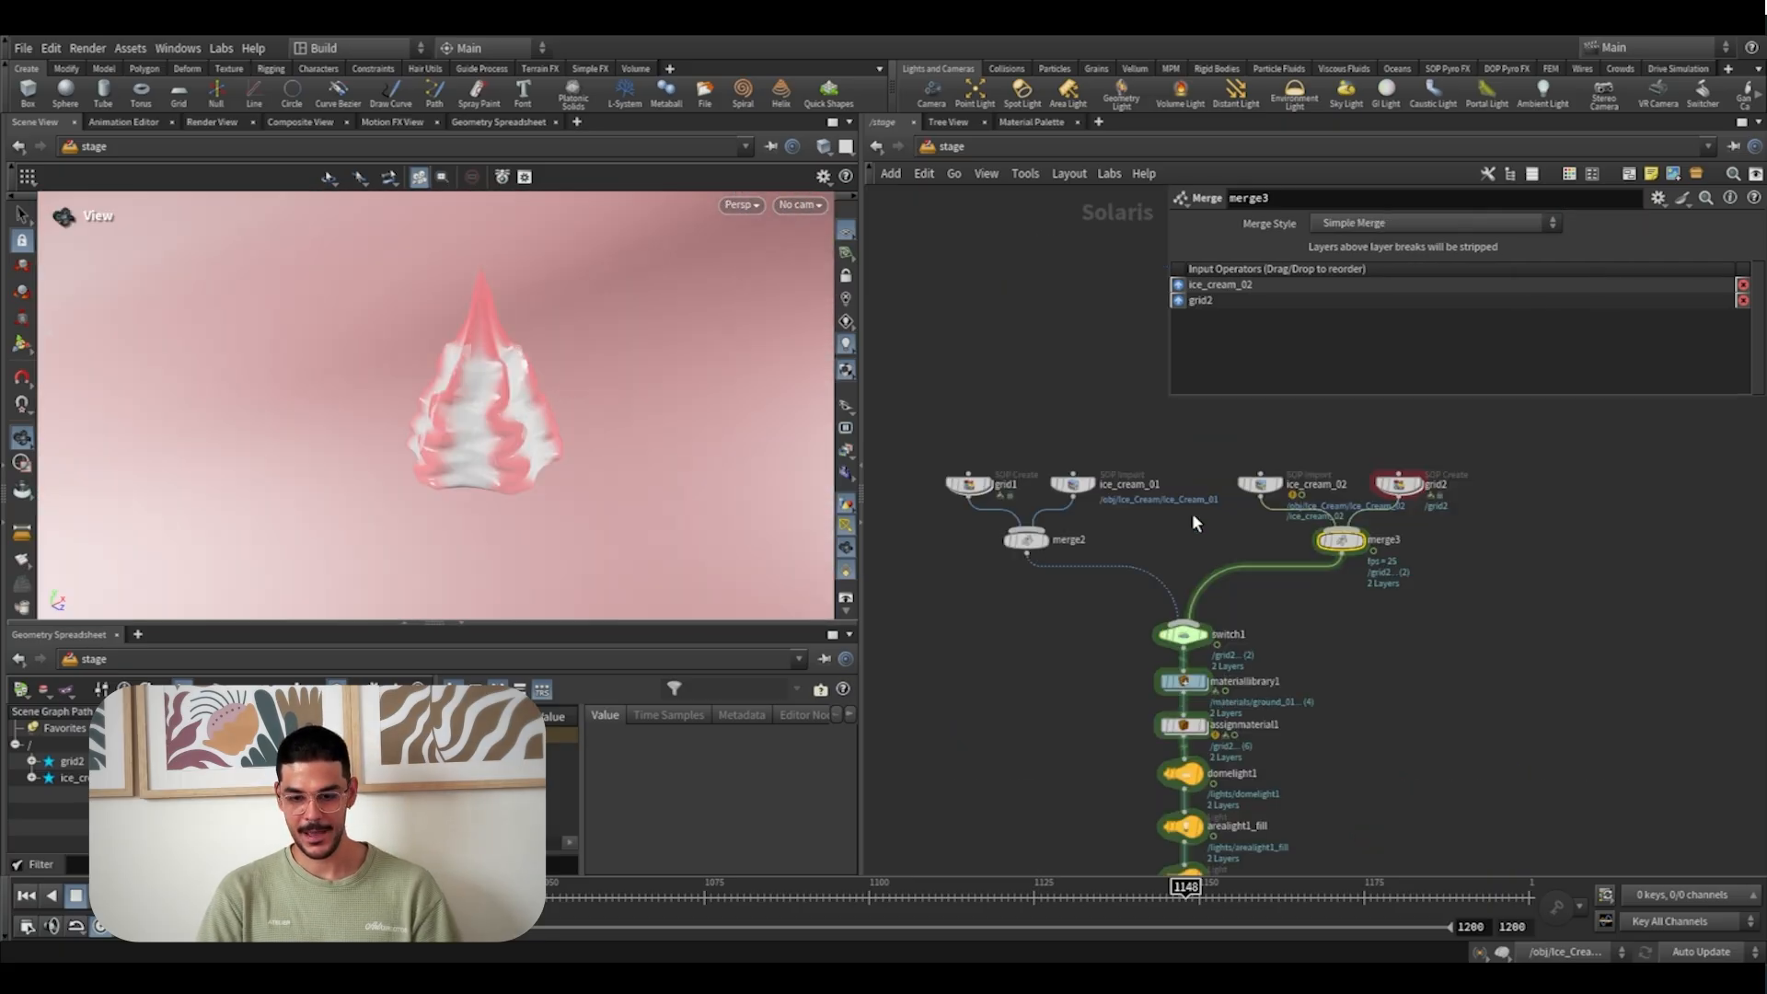
Inspect the ice_cream_01 and ice_cream_02 SOP Import nodes and the grid2 and grid1 SOP Create nodes
middle_drag(1193, 515, 1150, 541)
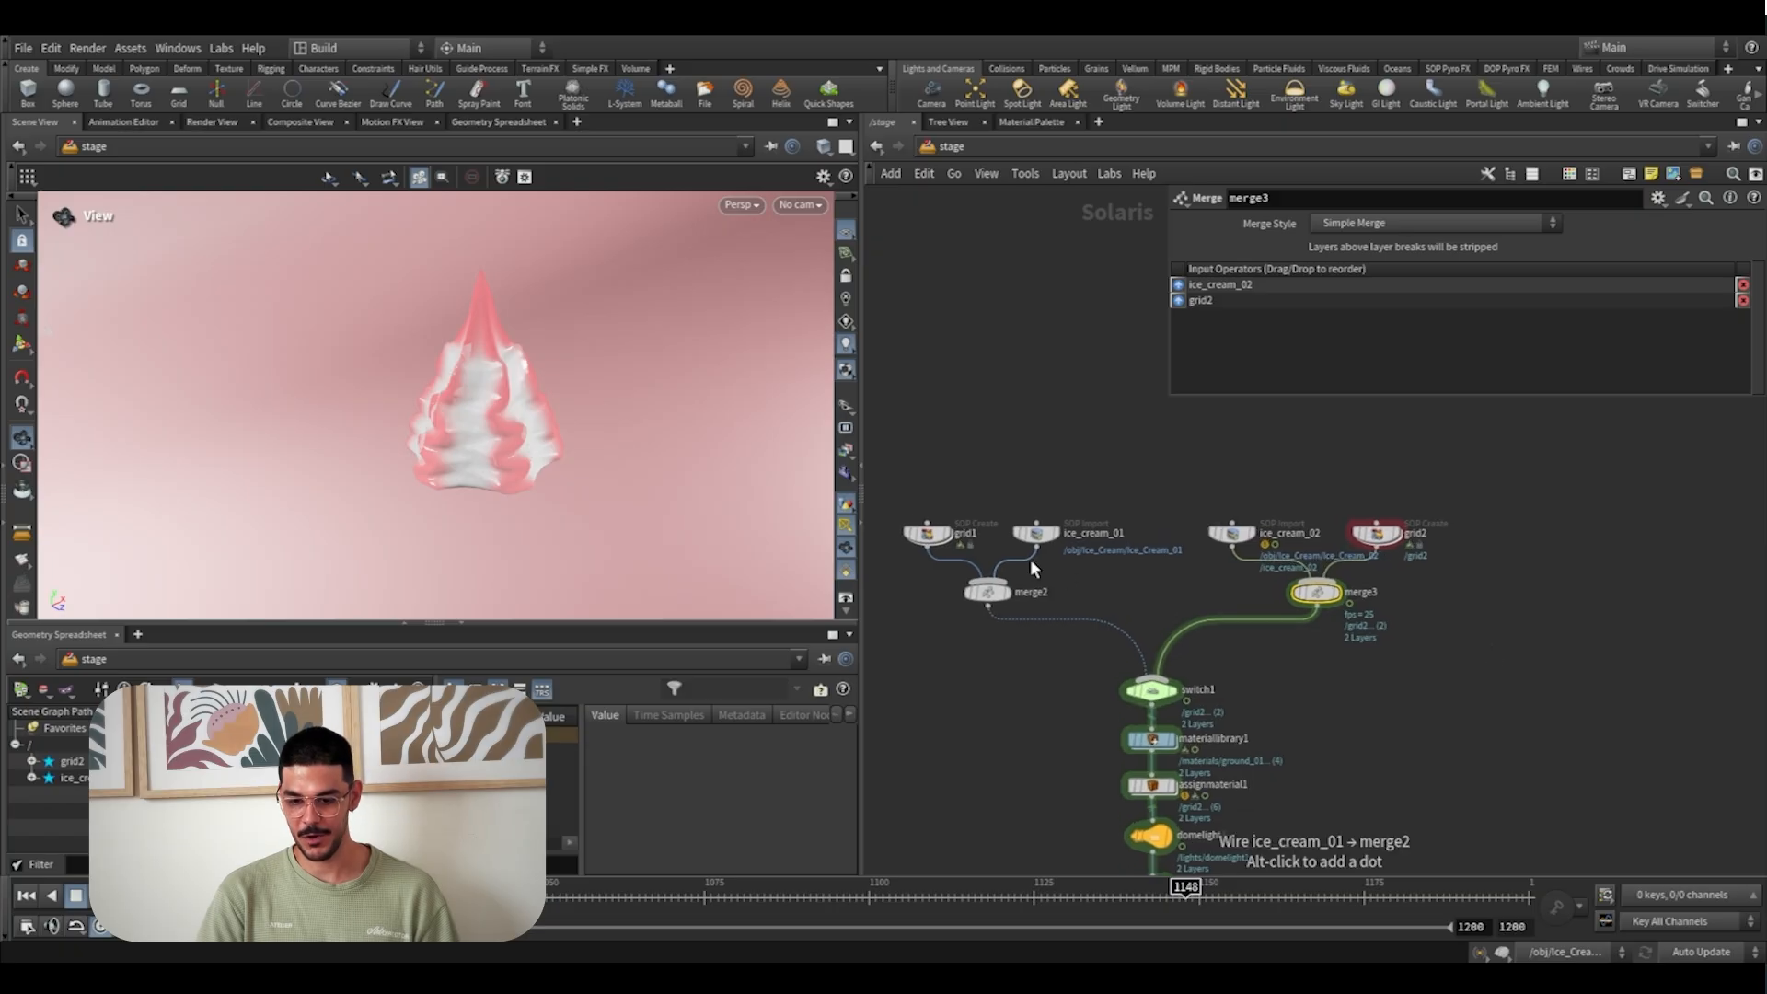
scroll(1030, 552, up, 3)
click(1038, 521)
click(1299, 522)
scroll(1334, 577, down, 2)
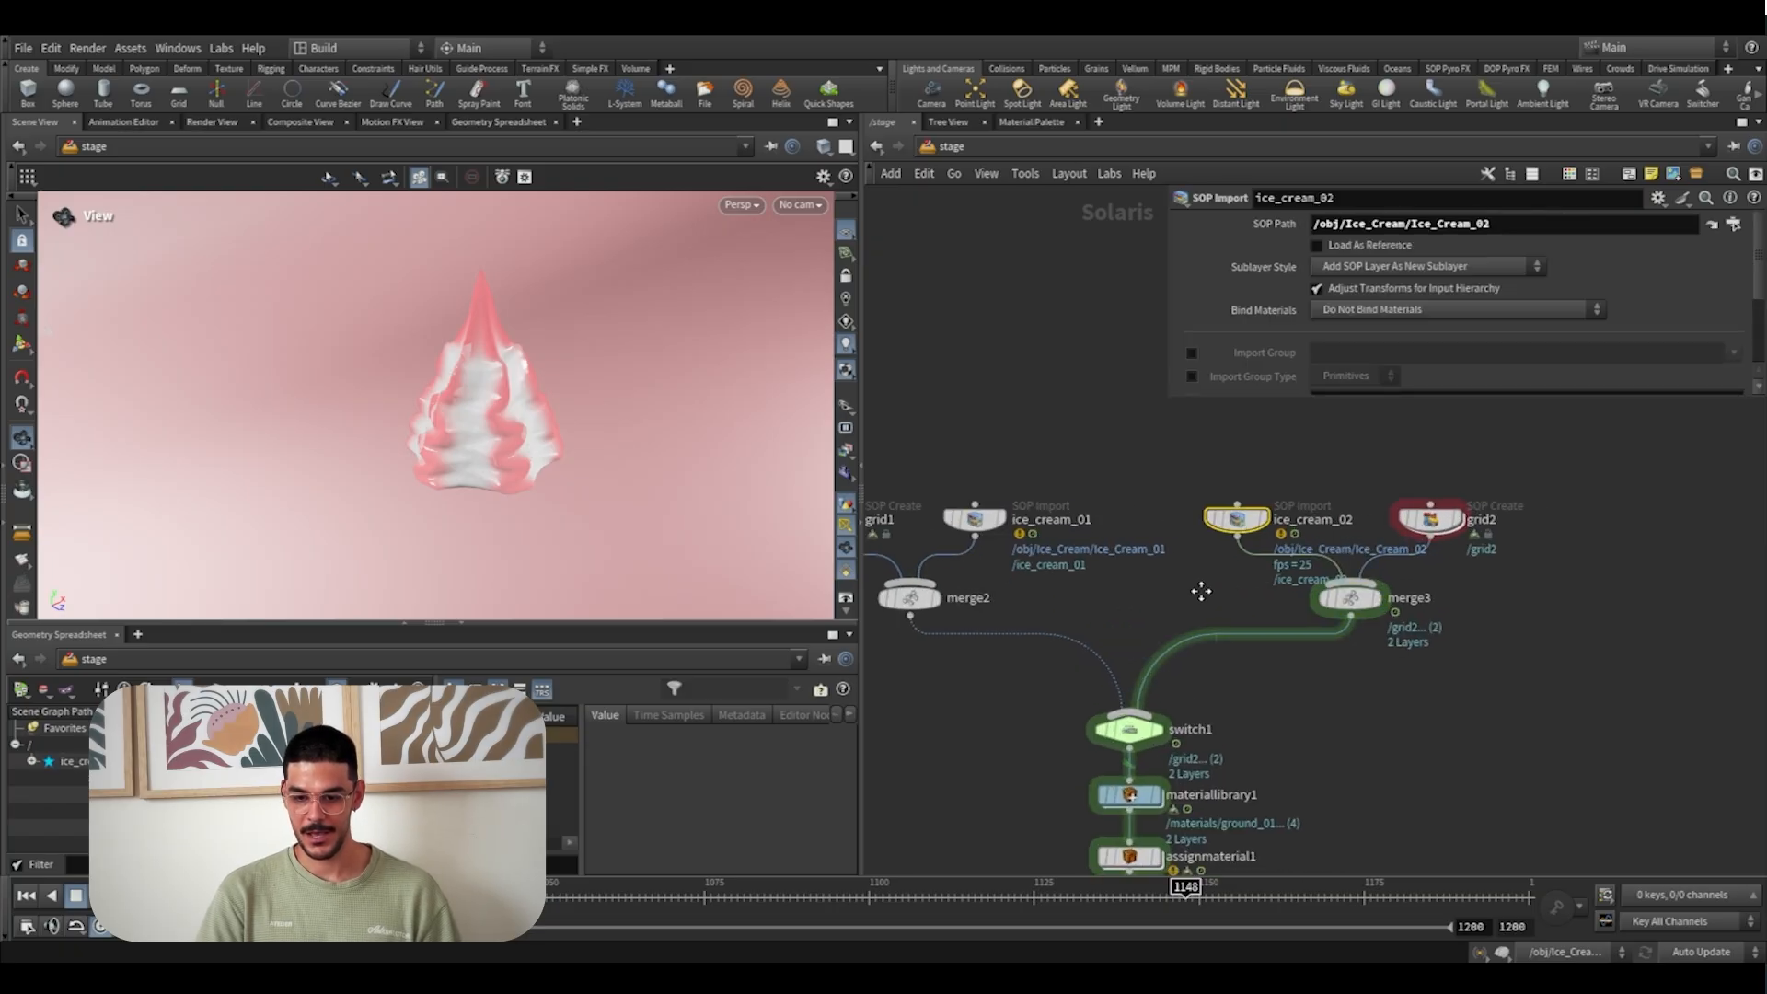
click(1422, 532)
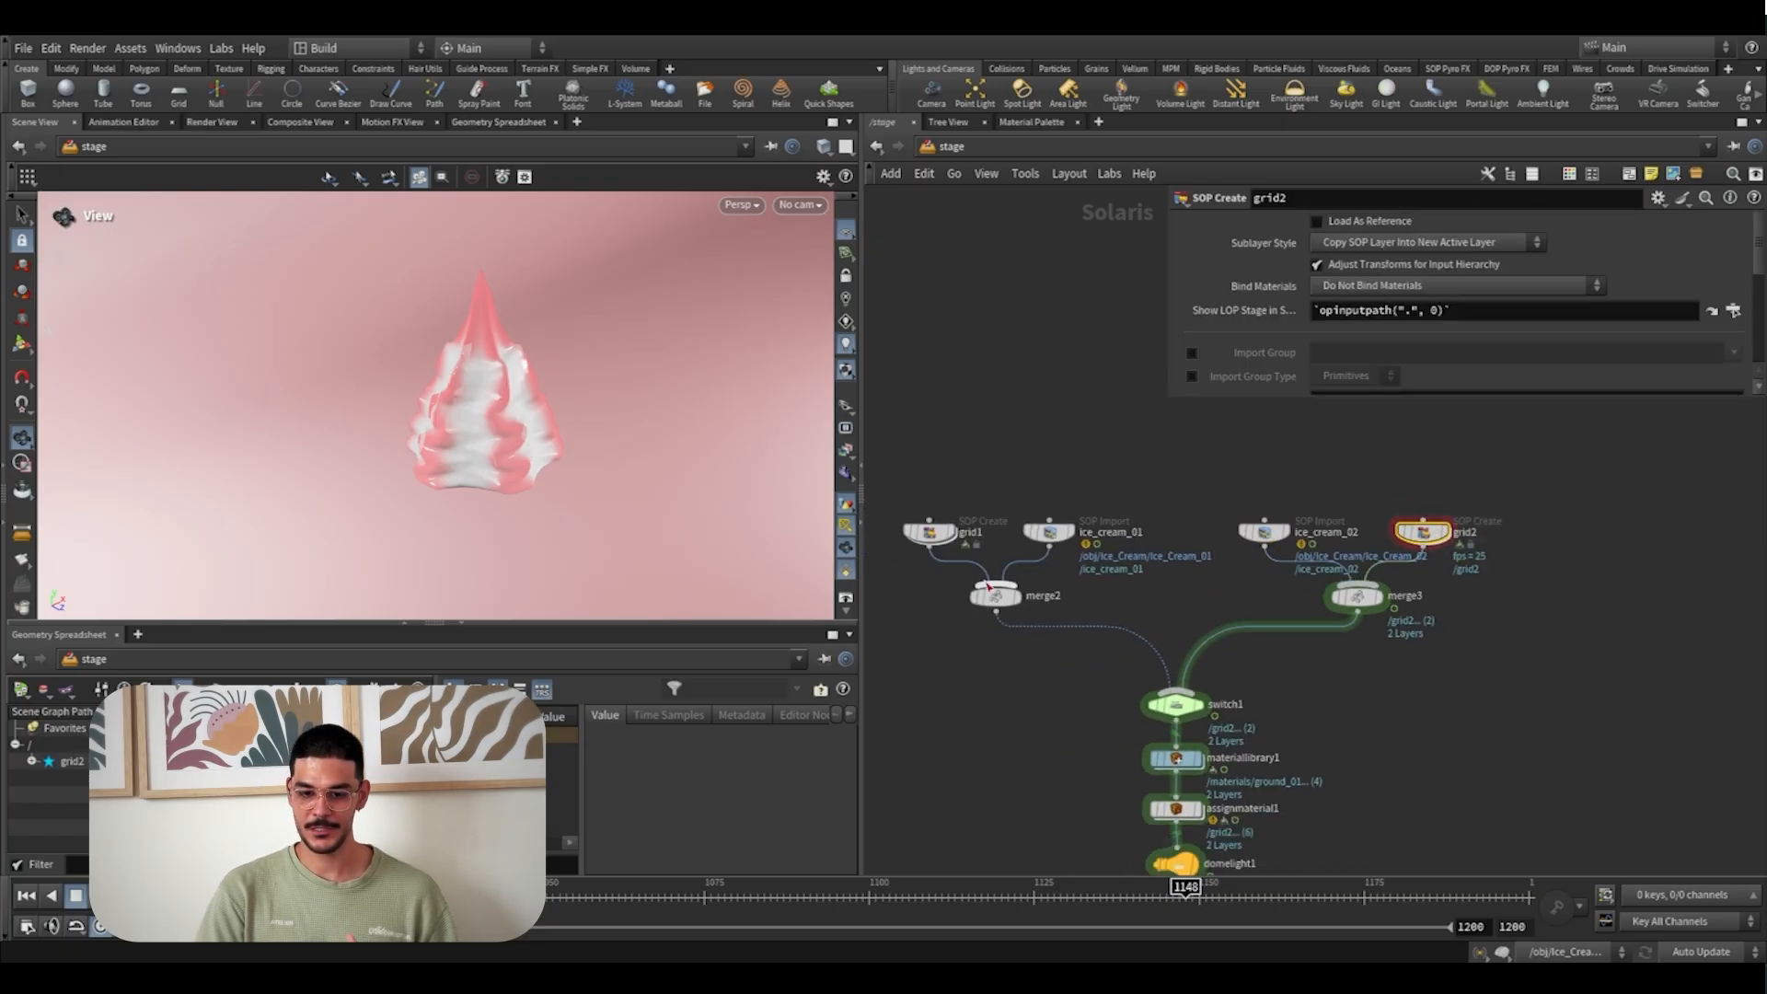
click(930, 534)
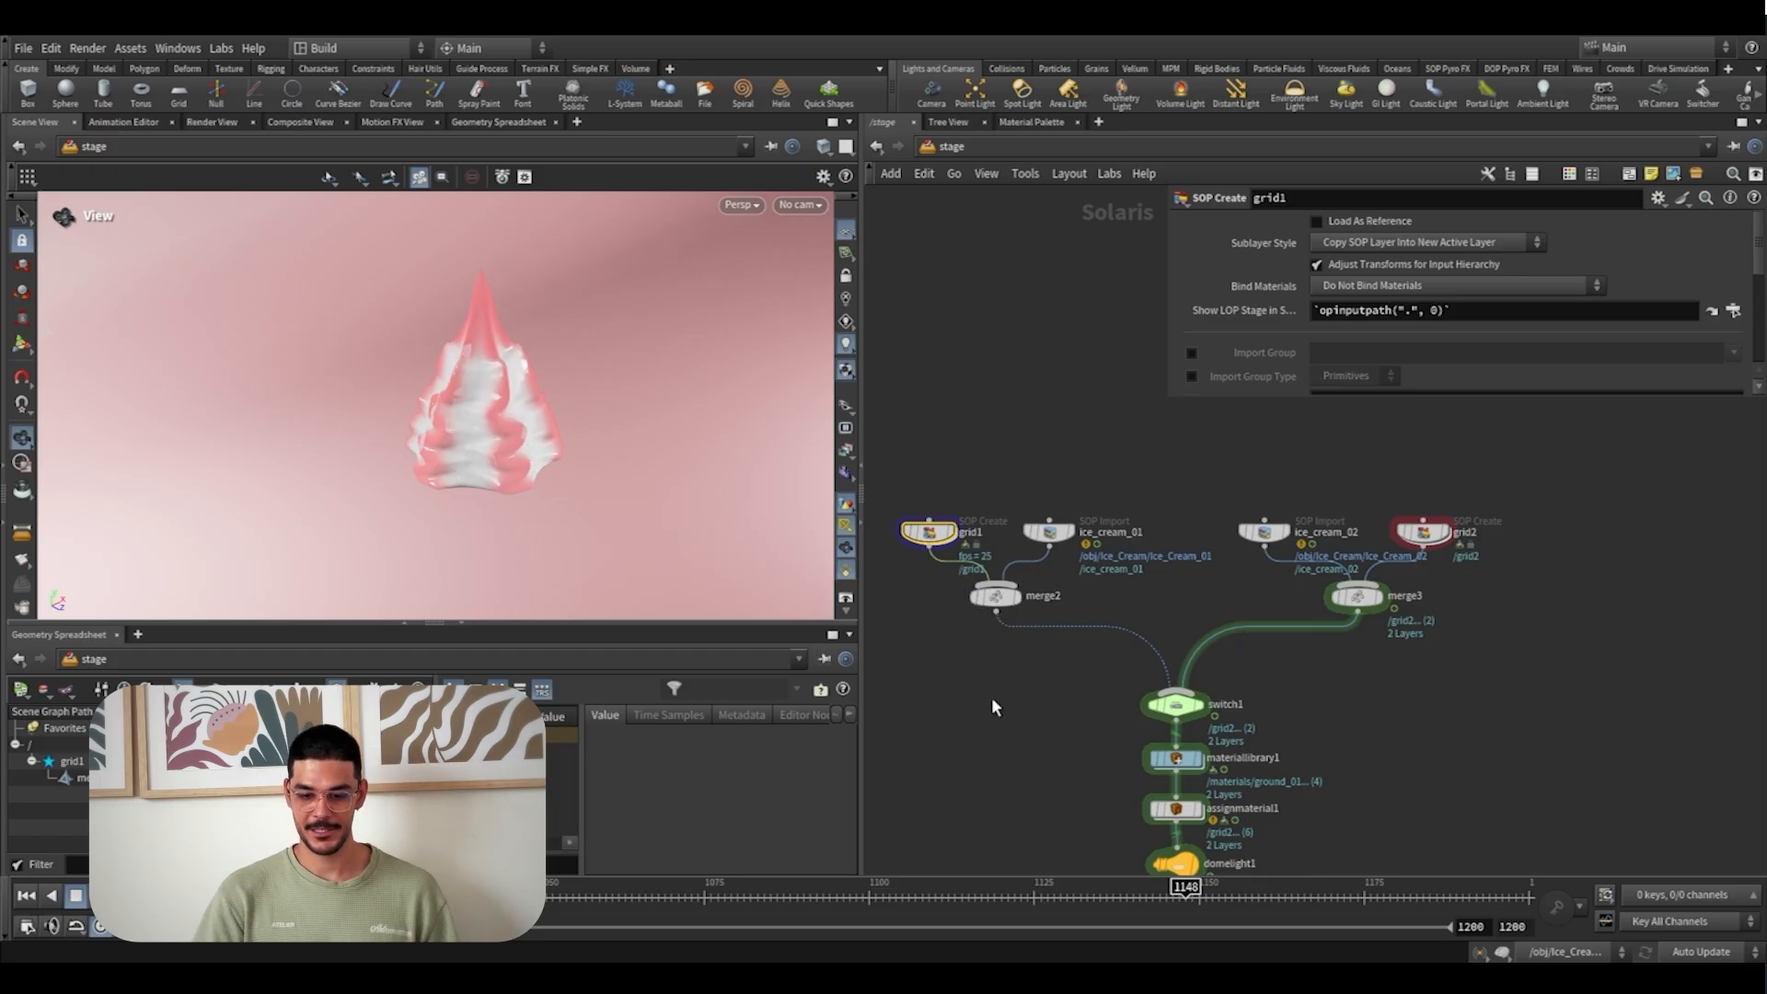
Set Select Input on switch1 to 0 to view the caramel ice cream, and return it to 1
click(1226, 711)
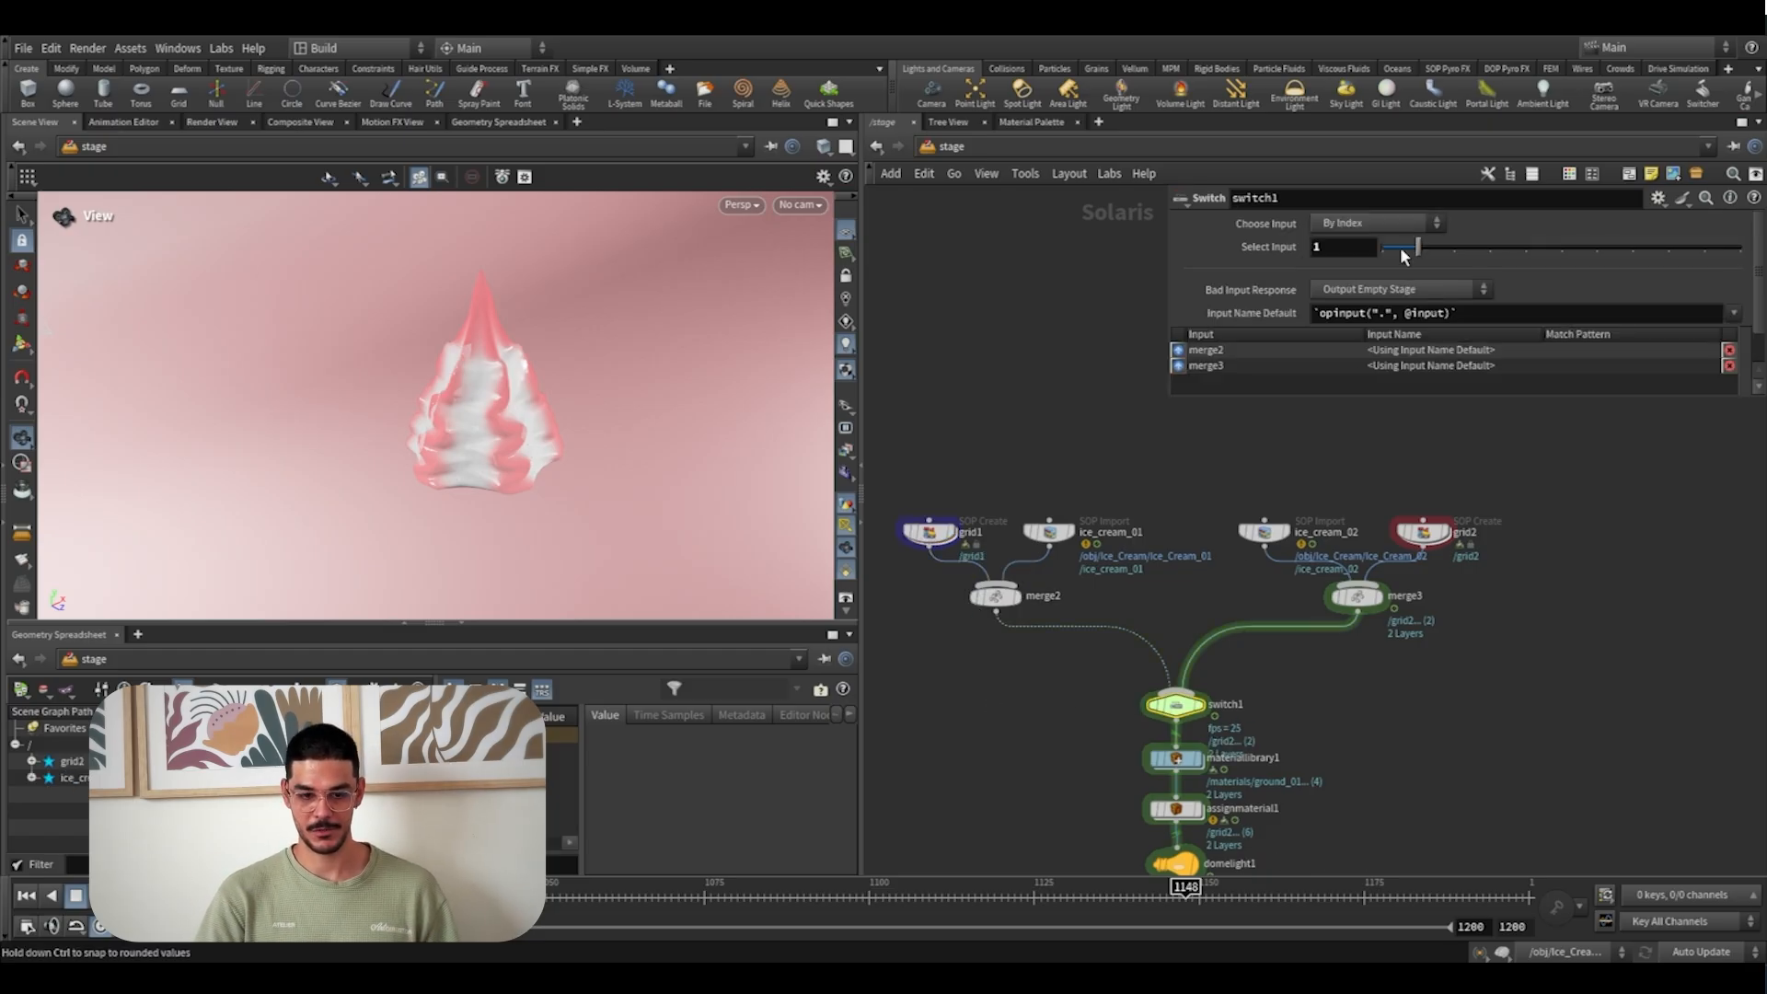
drag(415, 394, 556, 463)
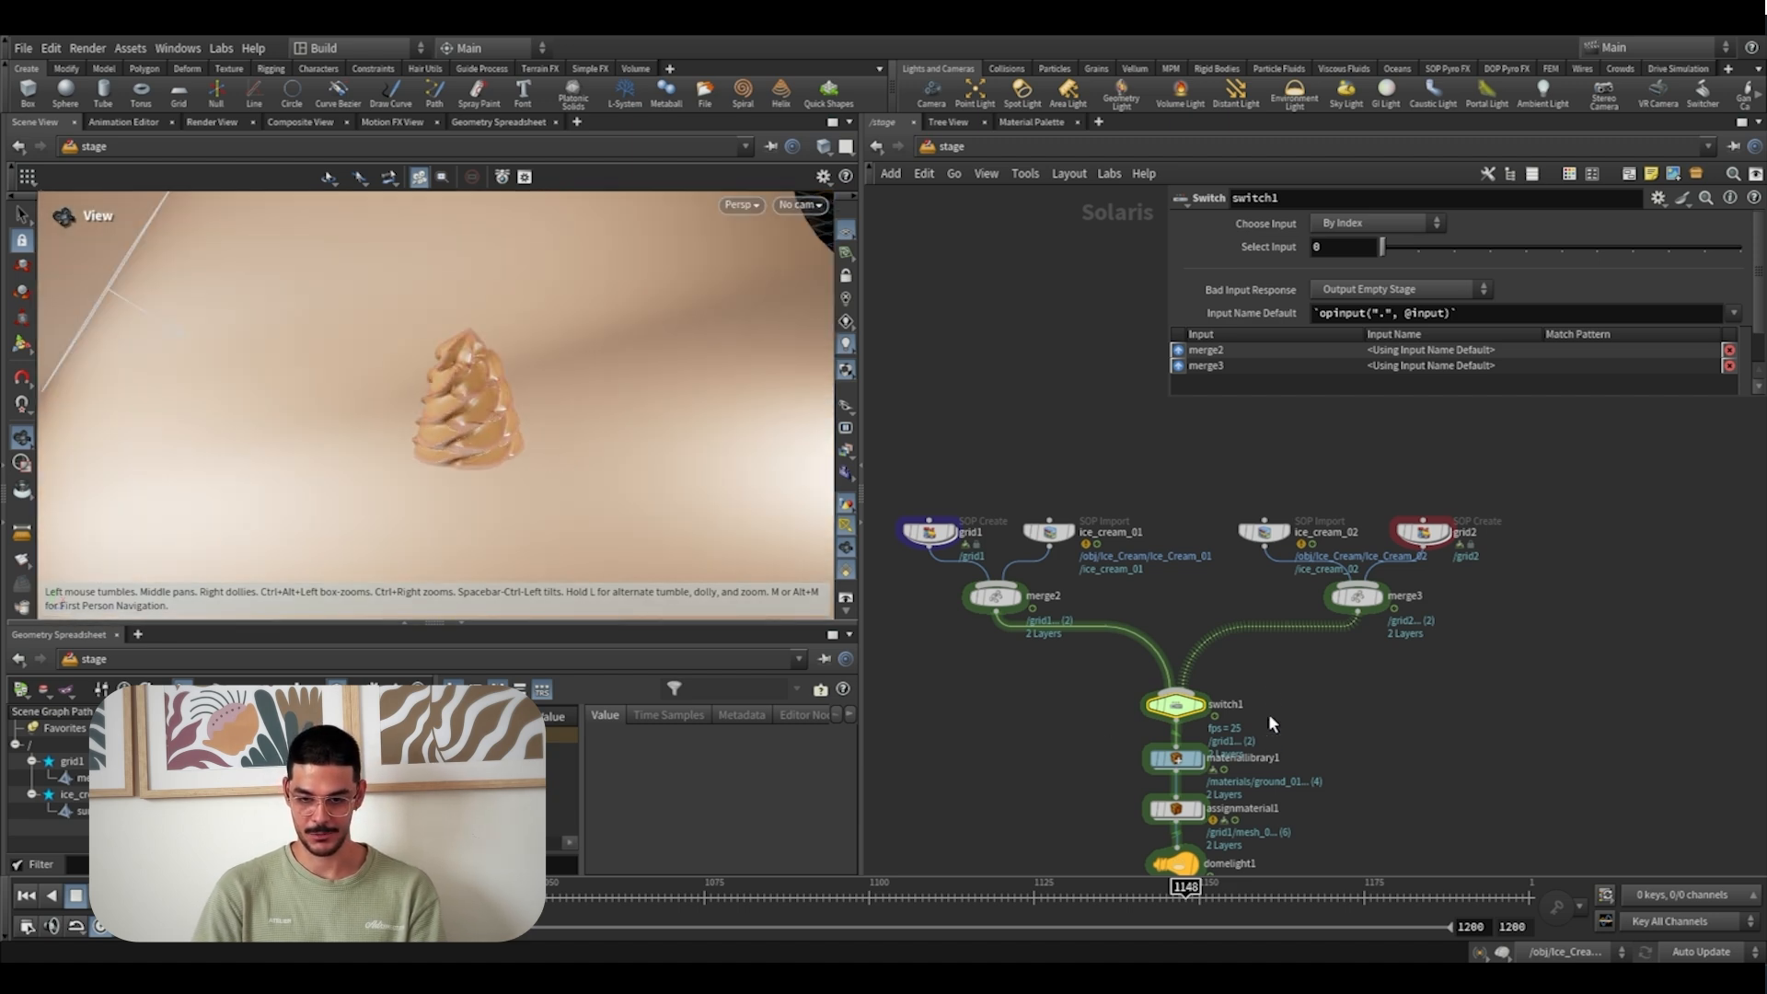
click(1415, 250)
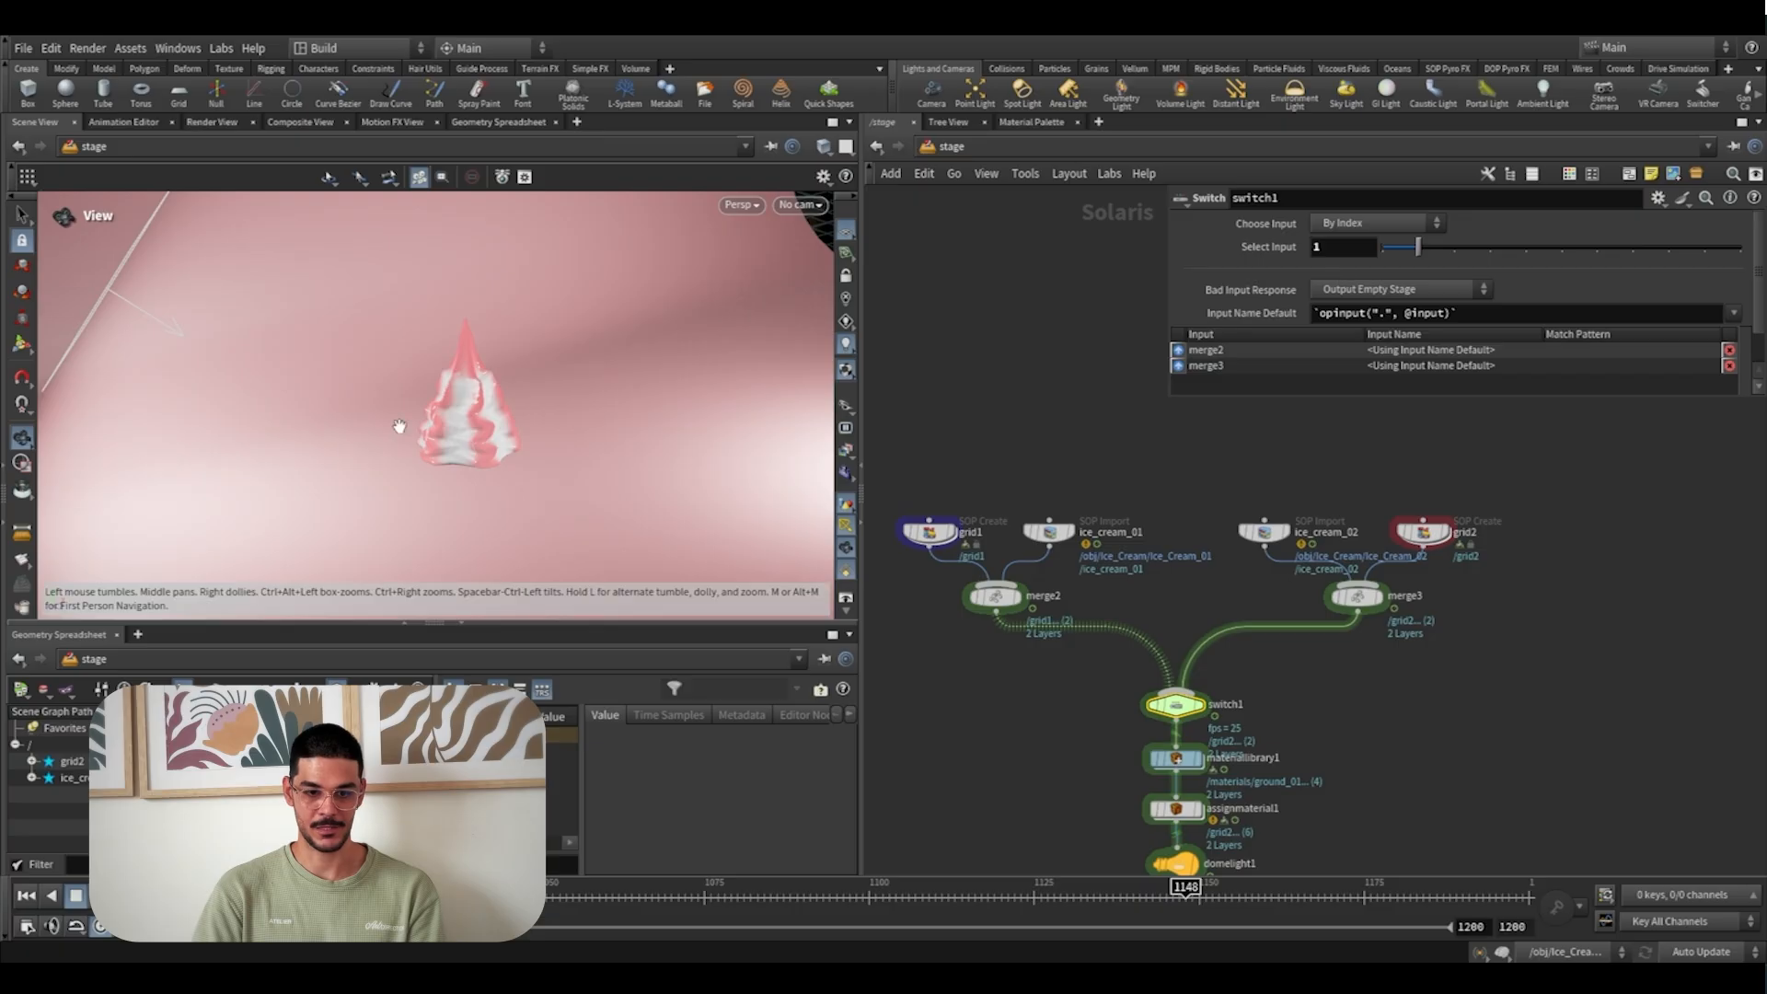
drag(433, 414, 529, 407)
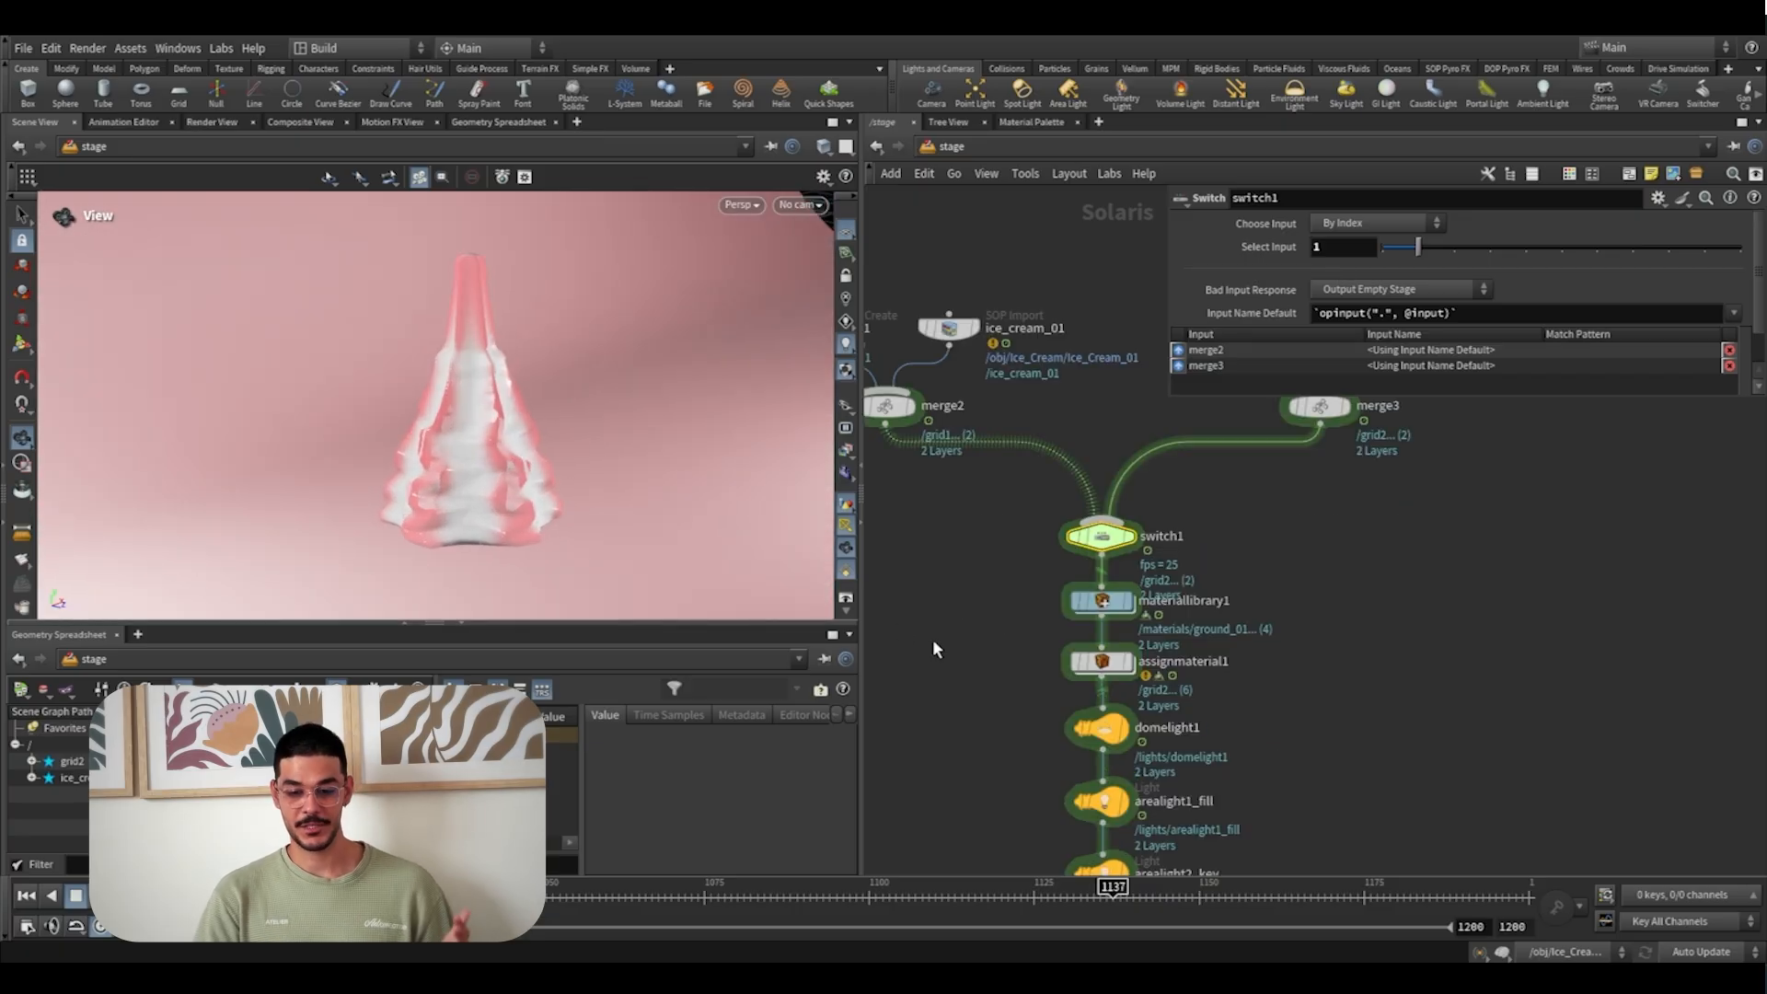
Enter materiallibrary1 and open the ice_cream_white_red material subnetwork
double_click(1111, 602)
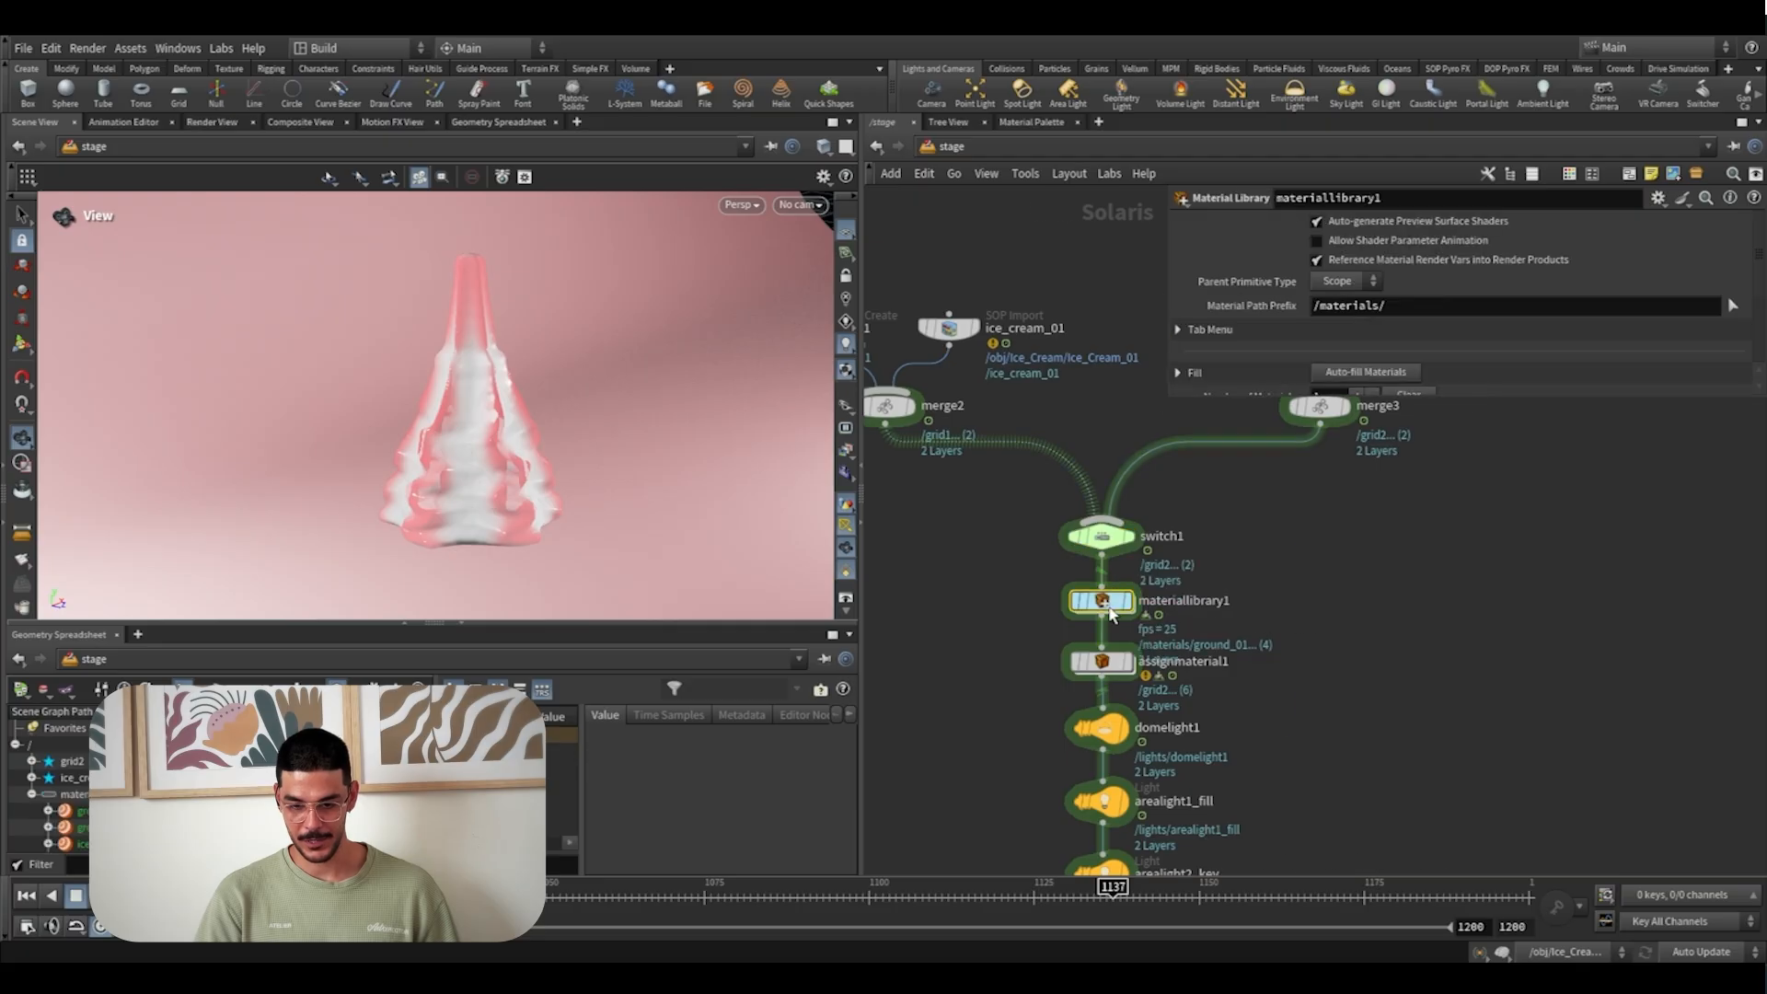
middle_drag(1129, 626, 991, 711)
scroll(1246, 627, down, 2)
scroll(1246, 635, up, 3)
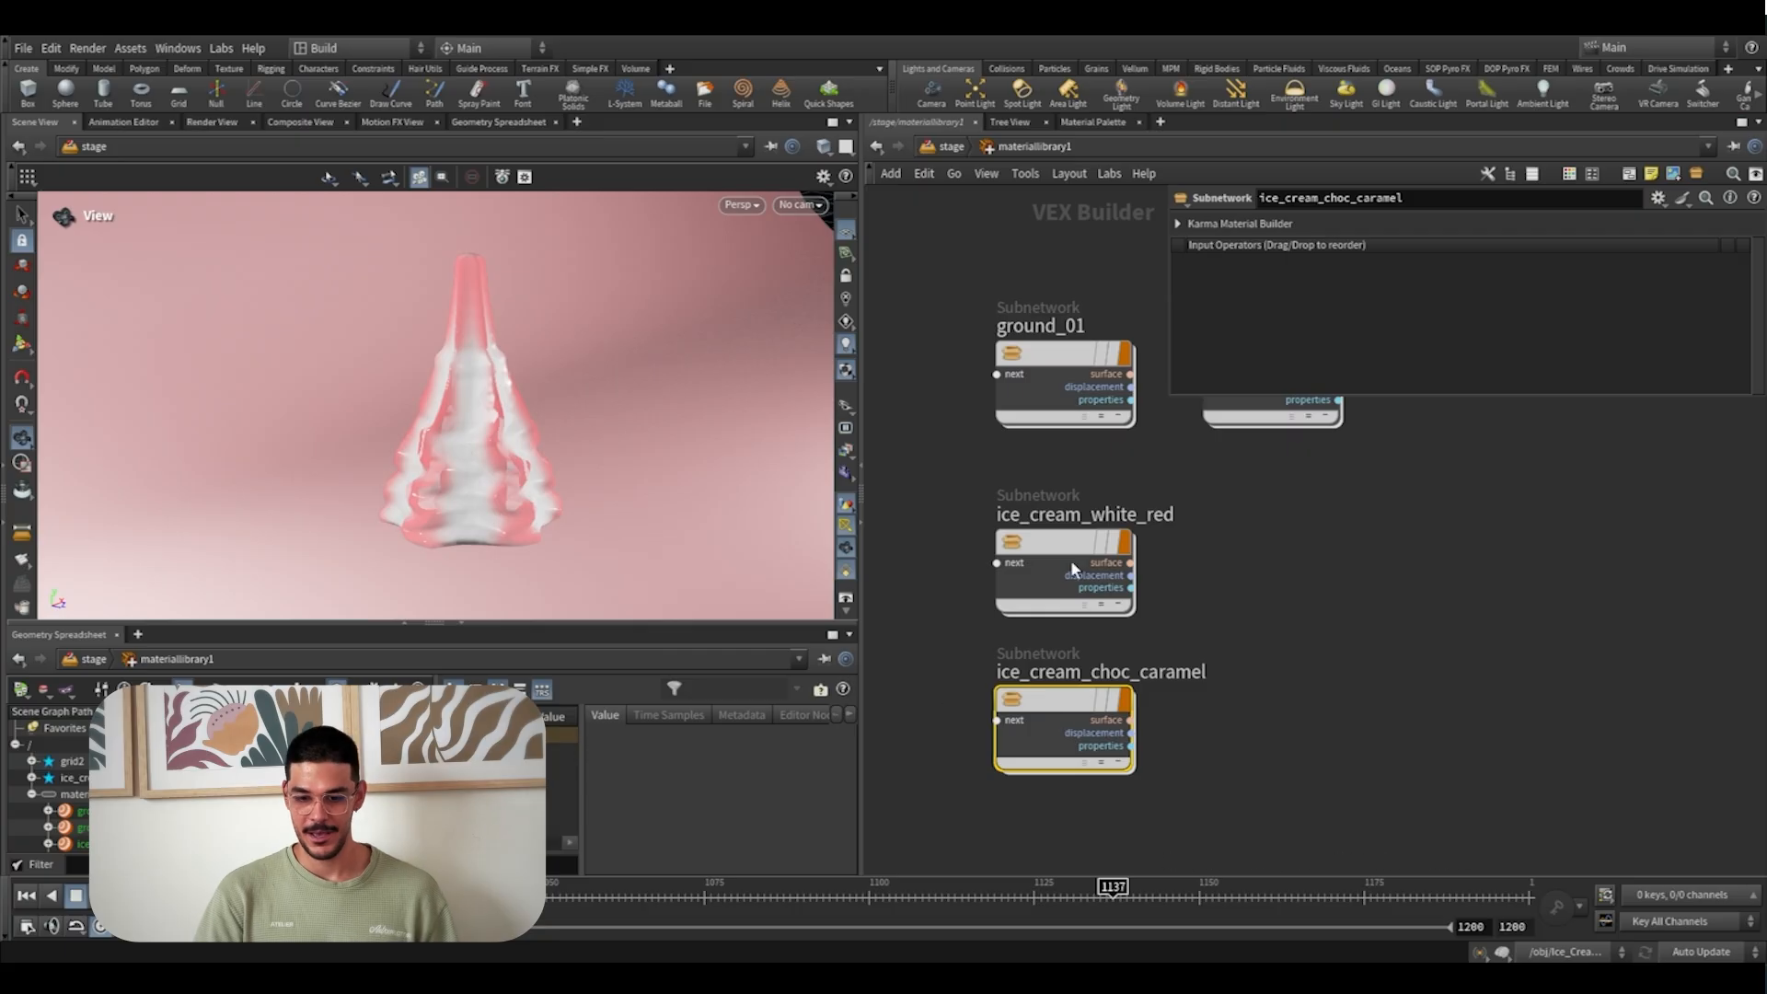
double_click(1048, 556)
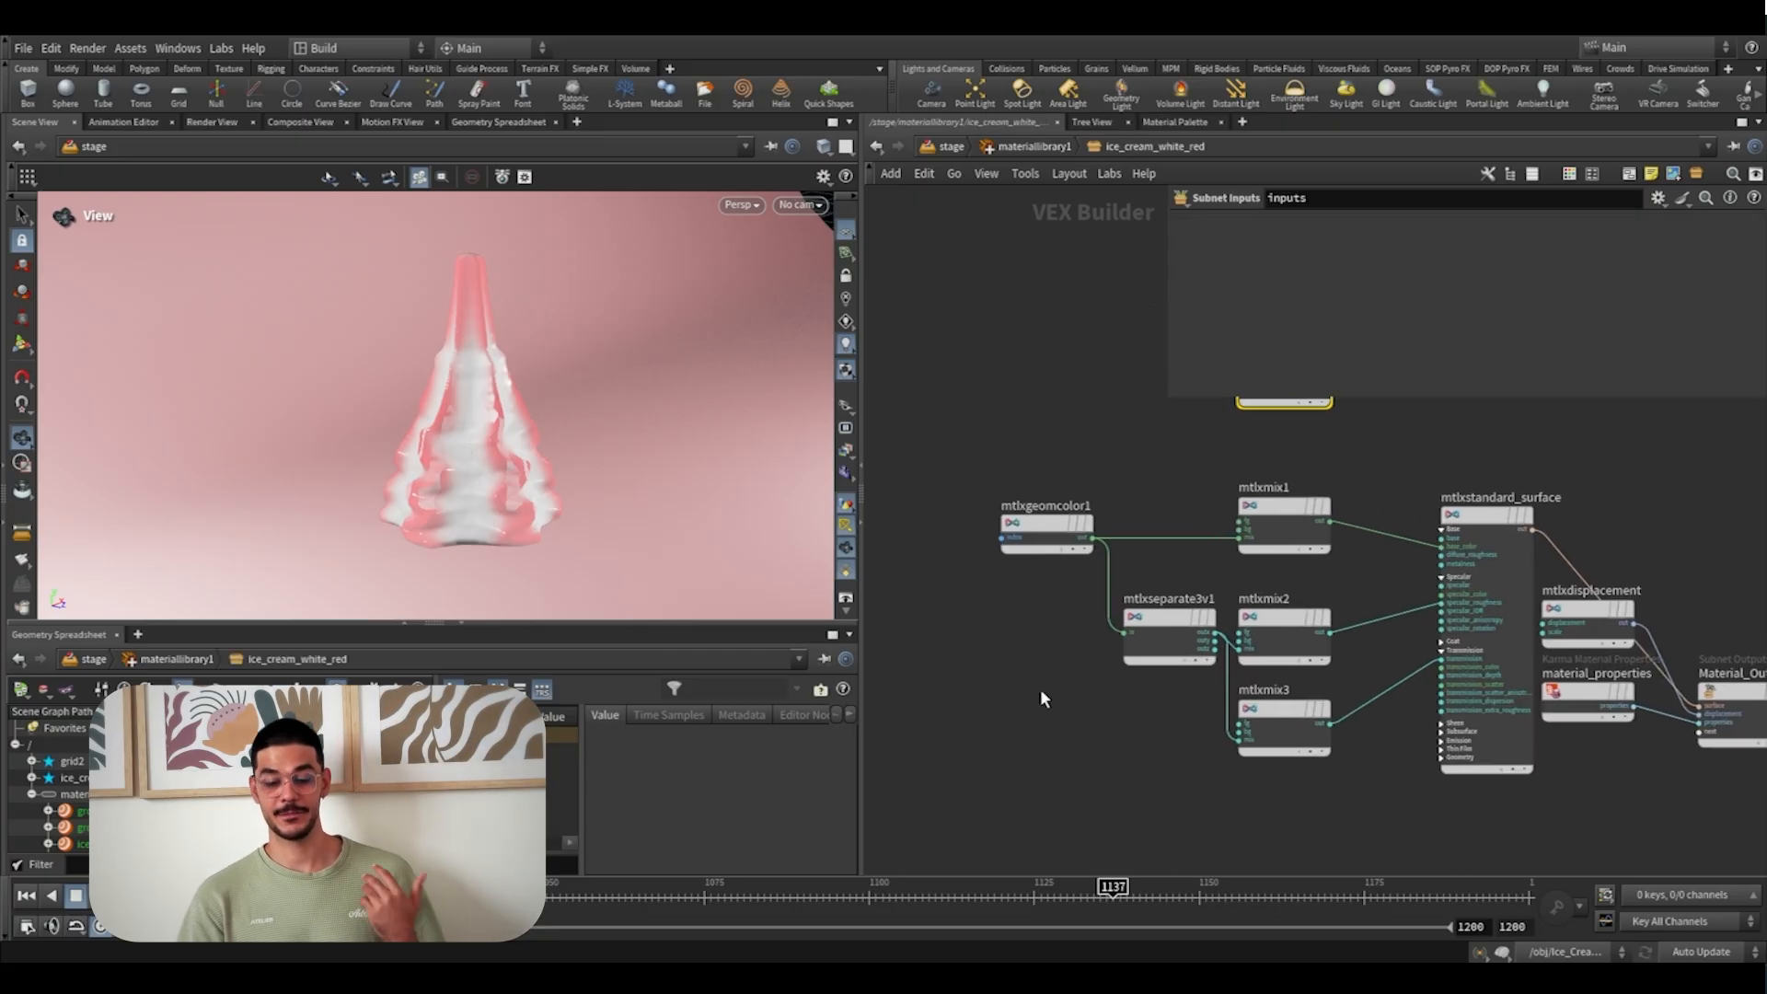
Inspect the mtlxgeomcolor1 node and look up "geo" among the available operators without adding a node
click(1036, 522)
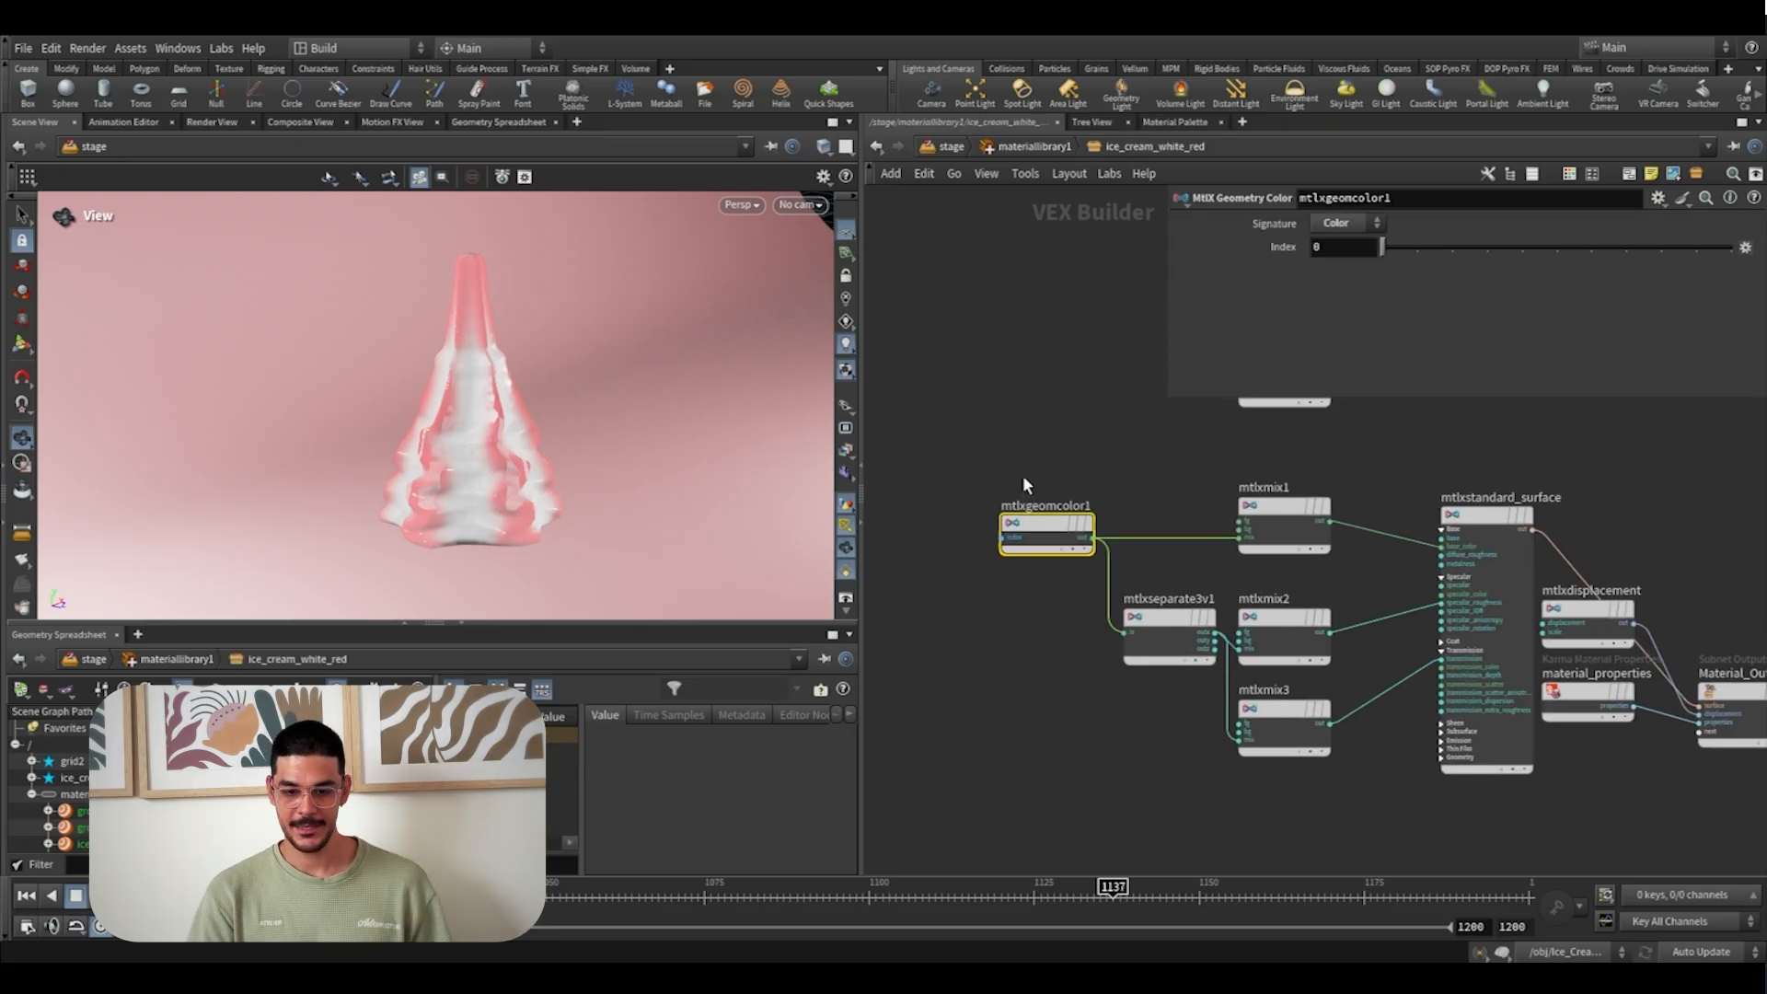
scroll(1040, 620, up, 3)
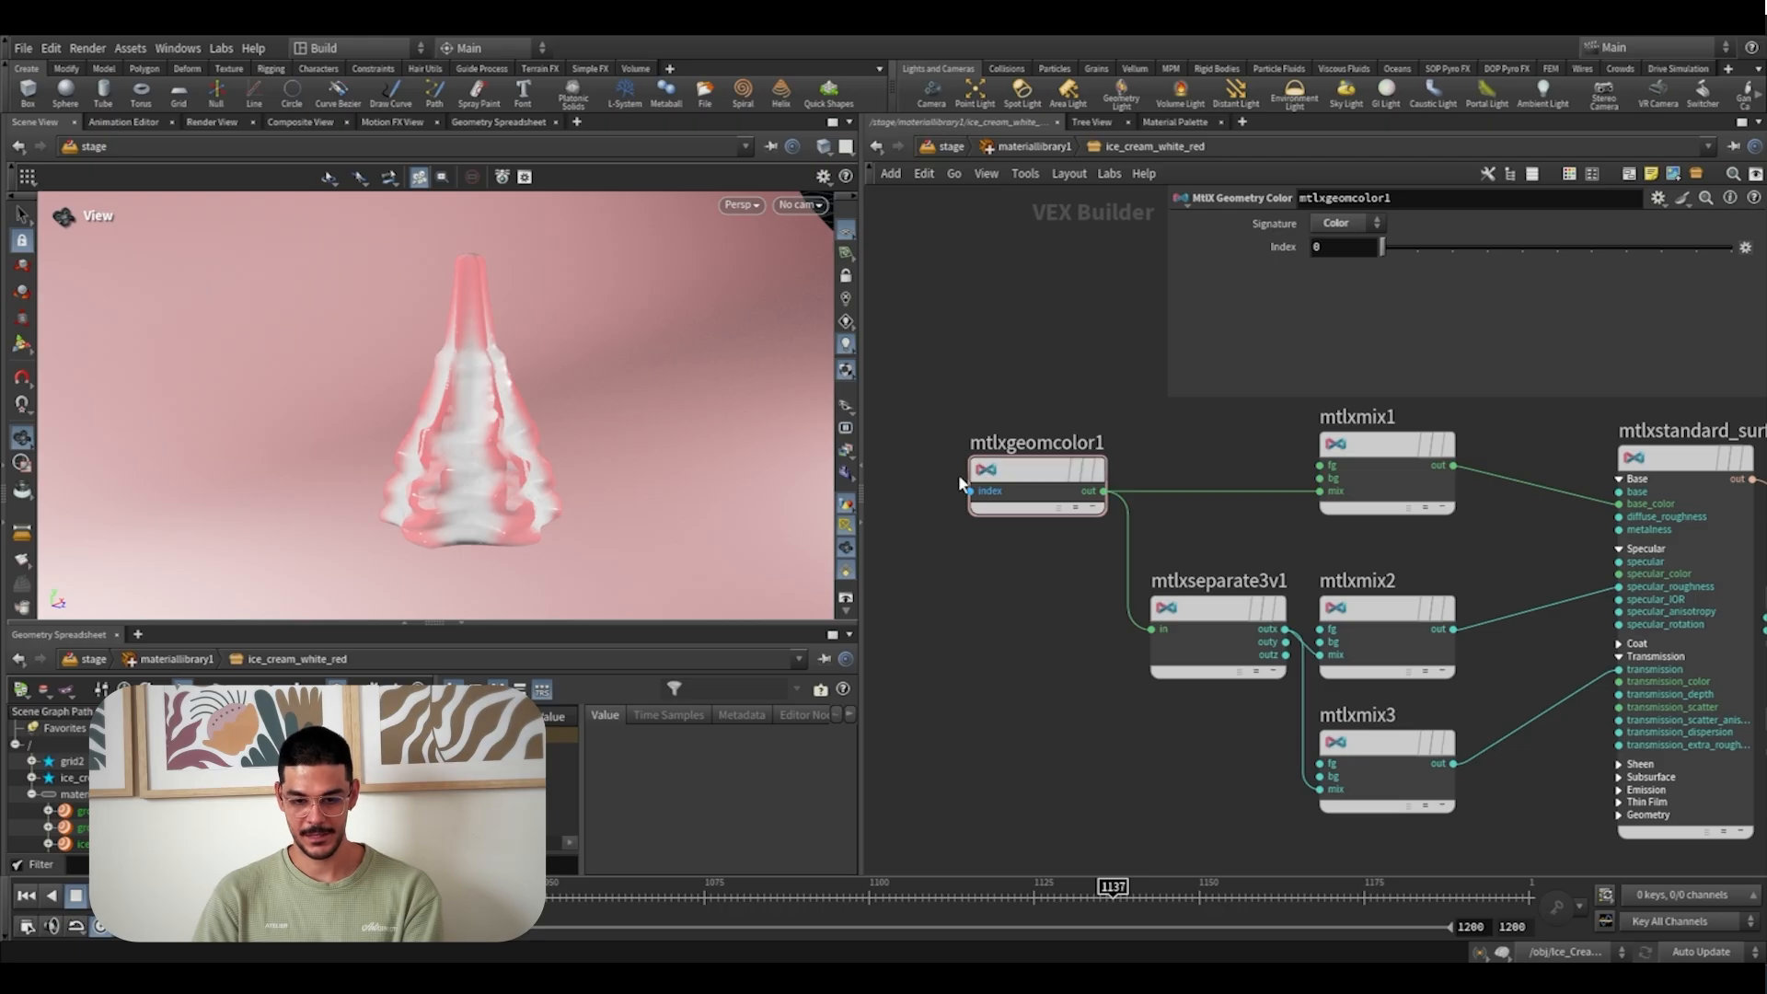
key(Tab)
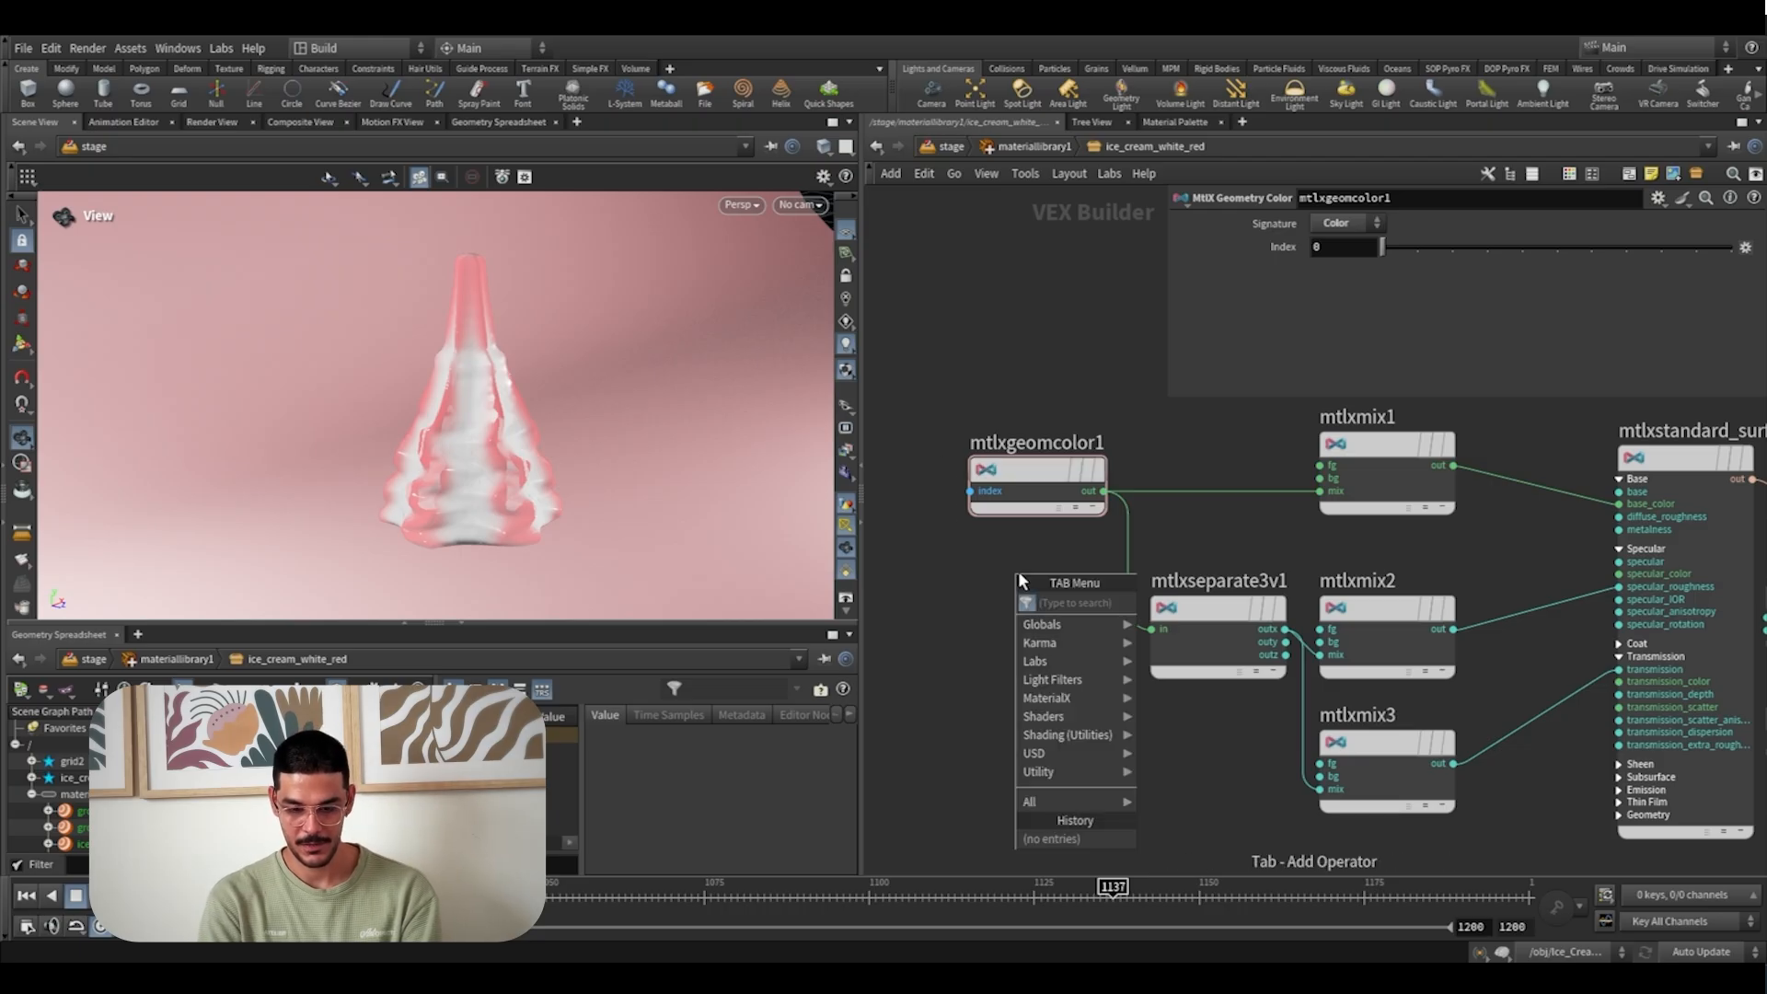
text(geo)
key(Escape)
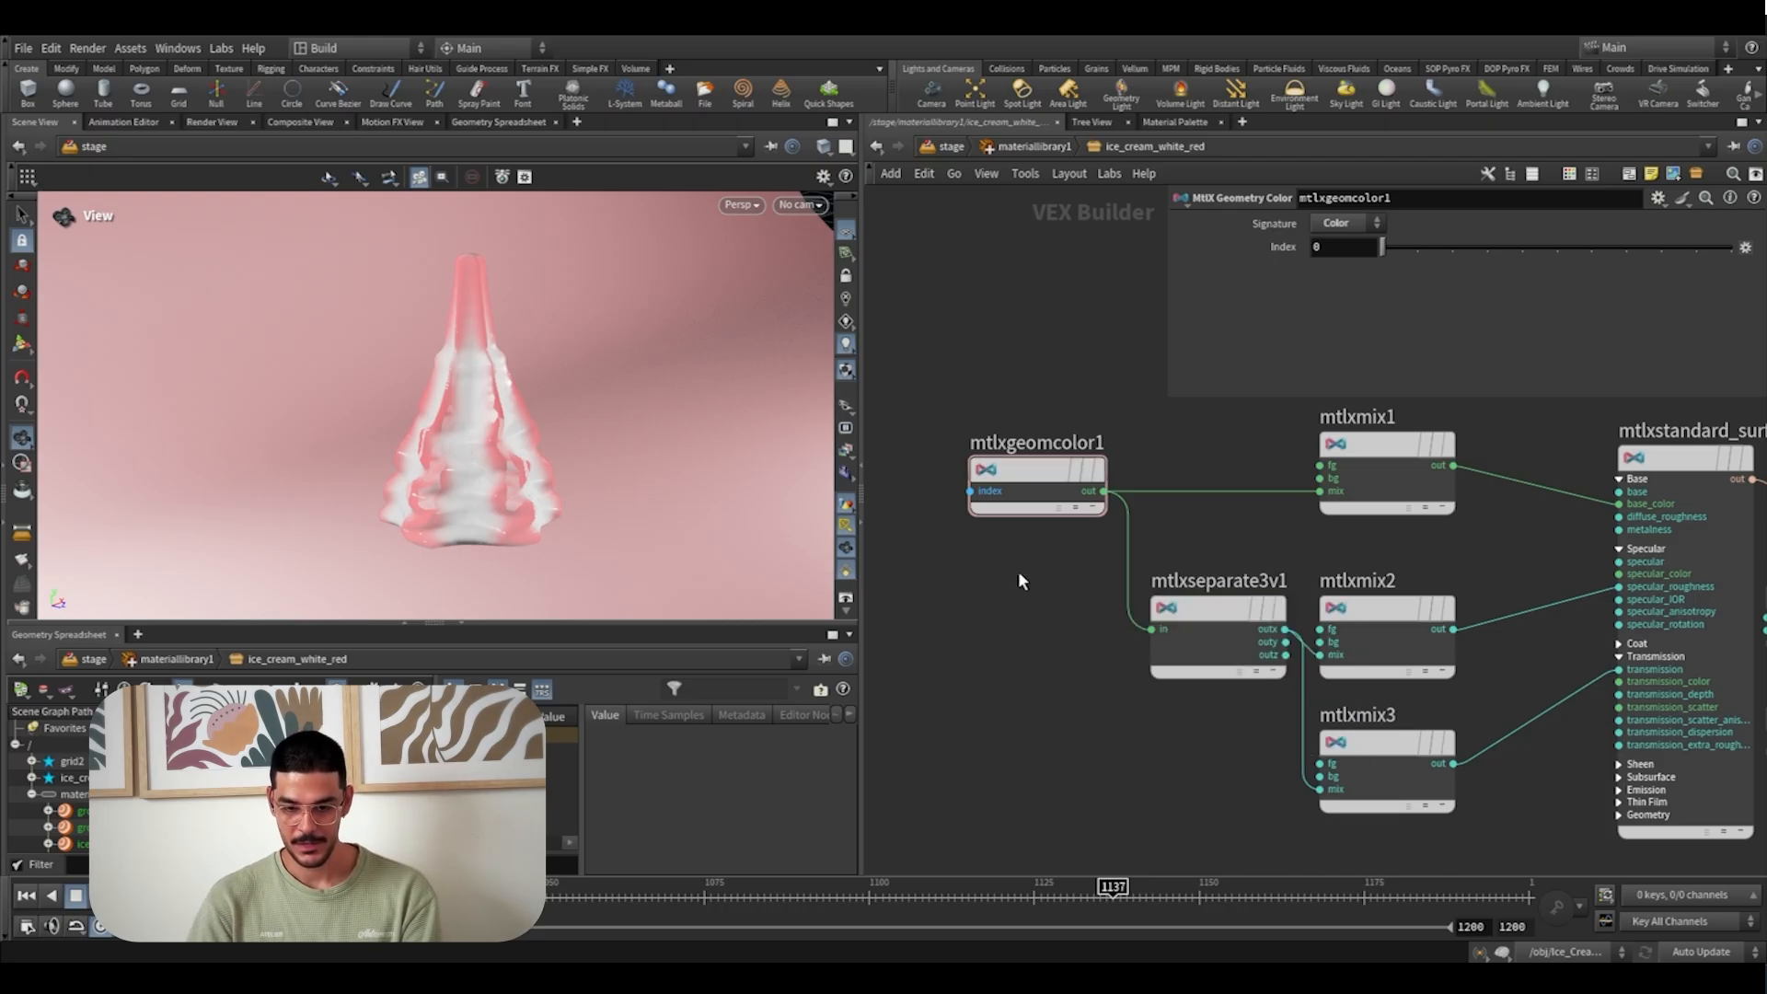
click(1063, 448)
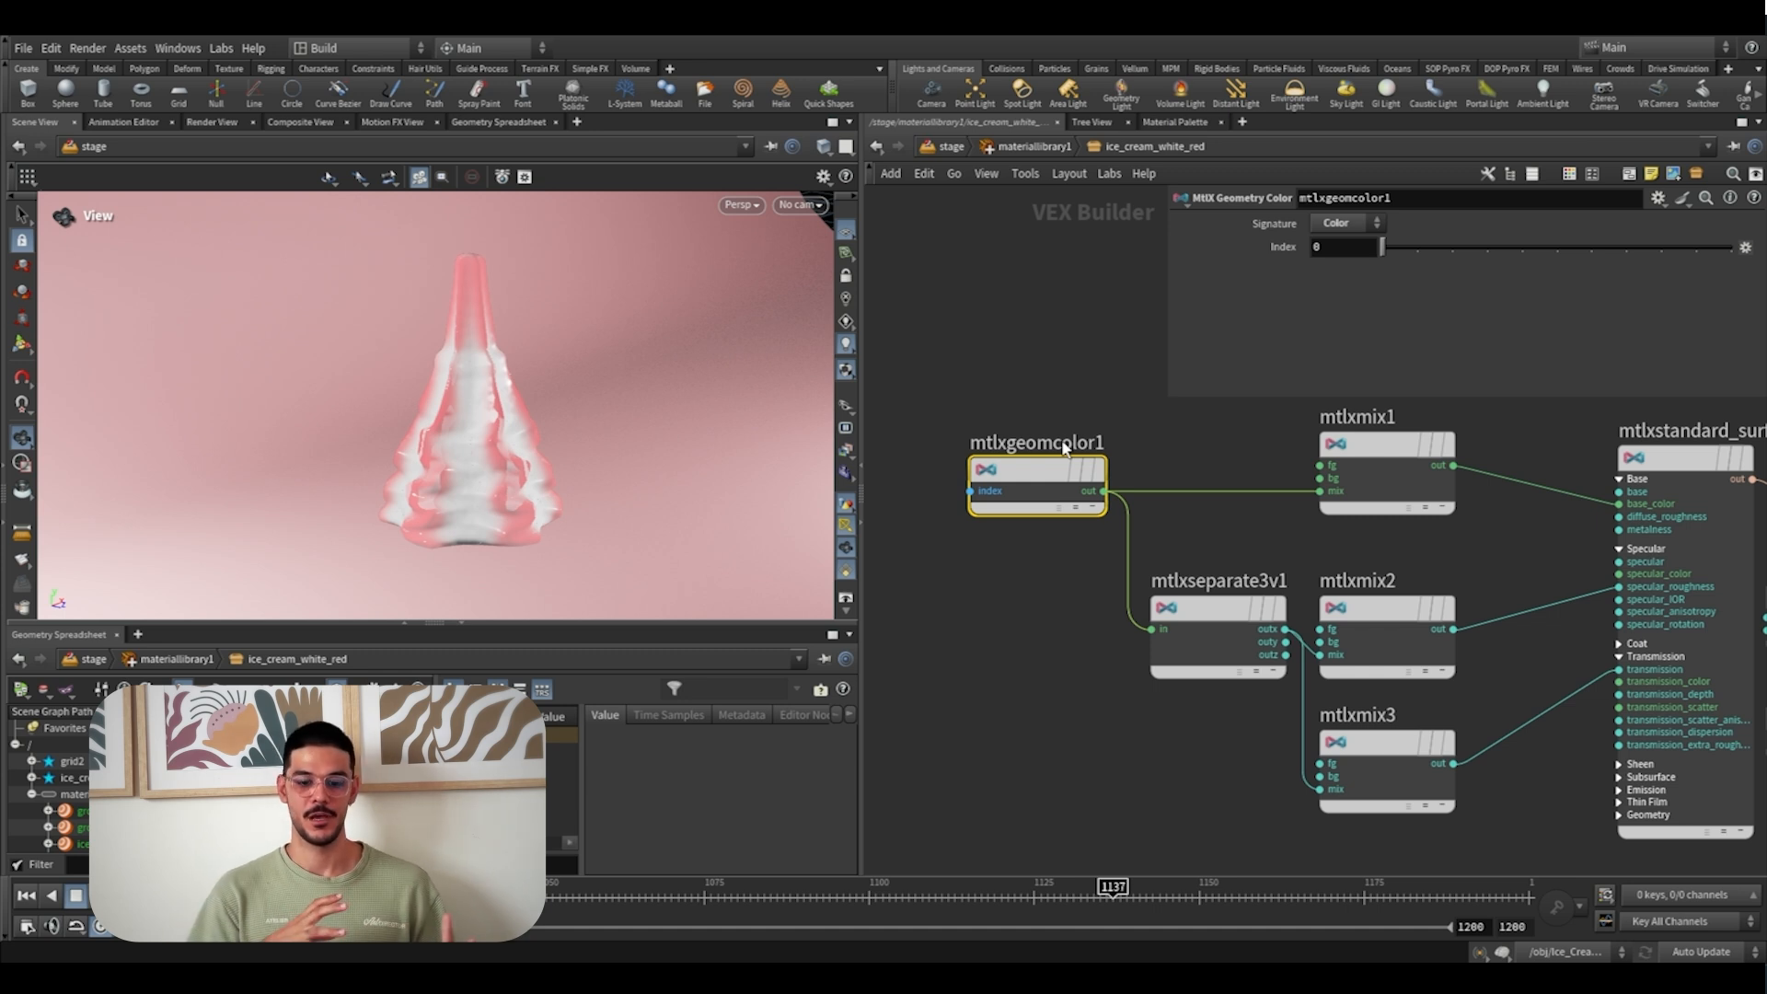
Examine how mtlxgeomcolor1 feeds mtlxmix1, and inspect the Fg and Bg colours of that mix
middle_drag(1263, 413, 1139, 441)
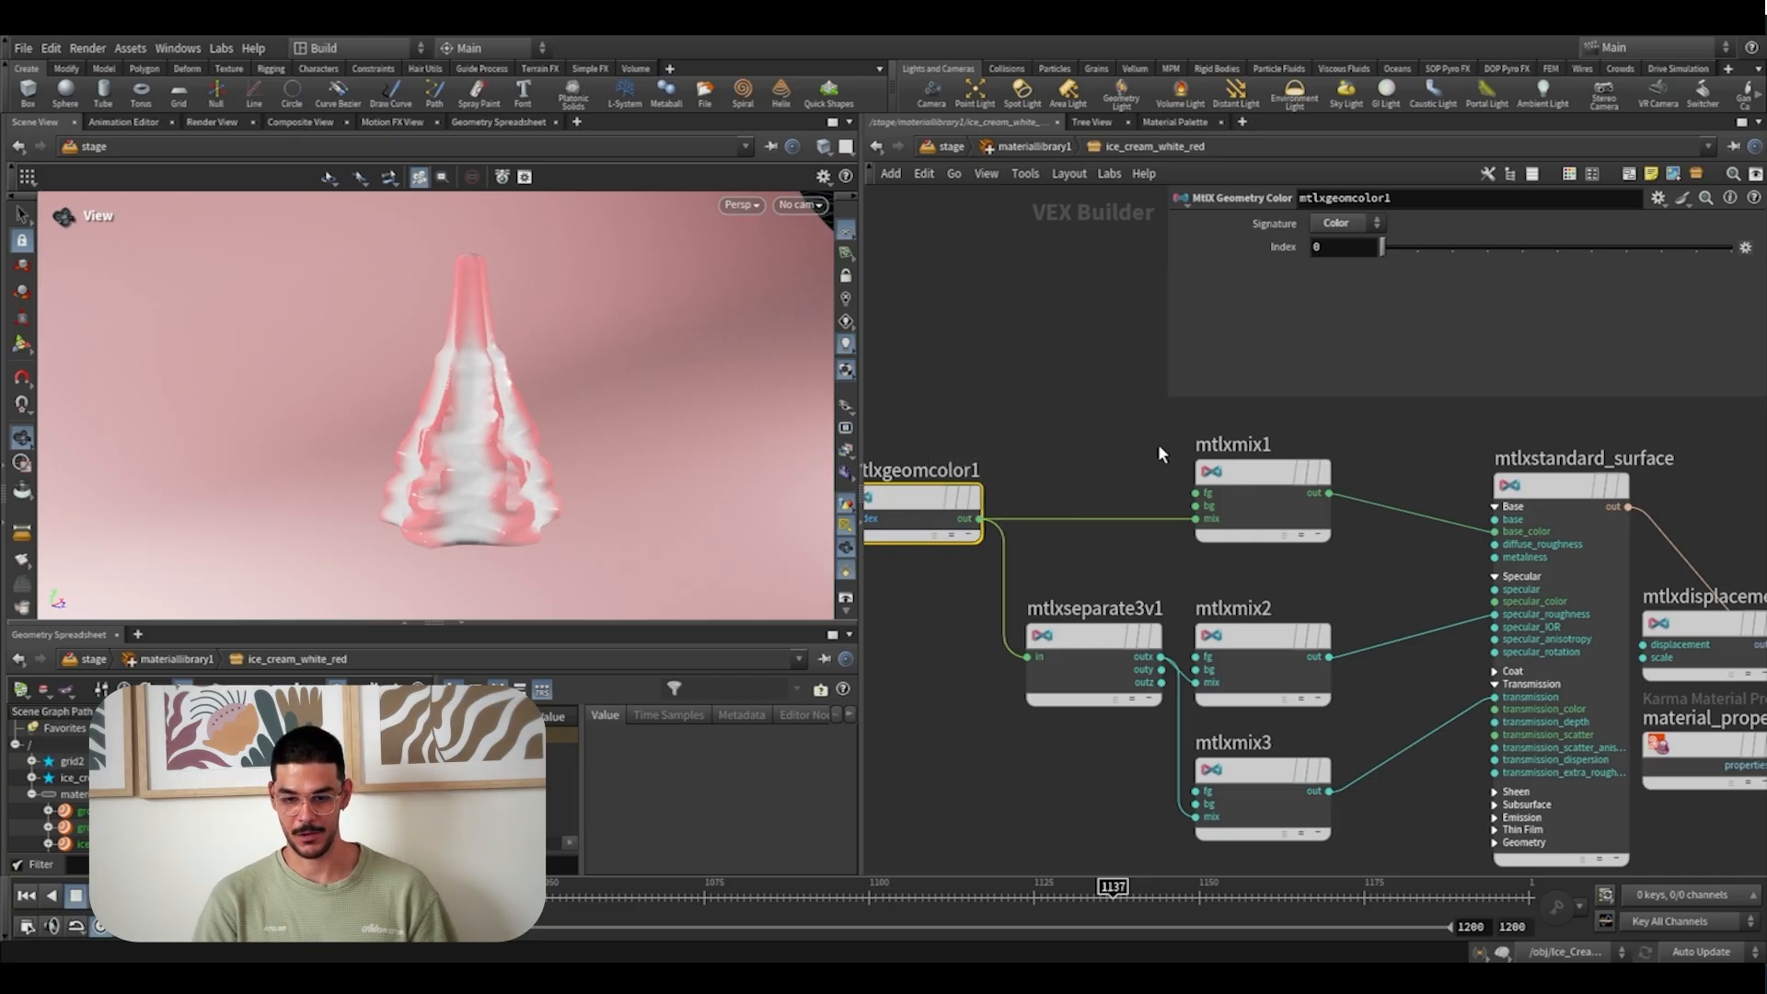
click(1235, 534)
middle_drag(1235, 536, 1182, 532)
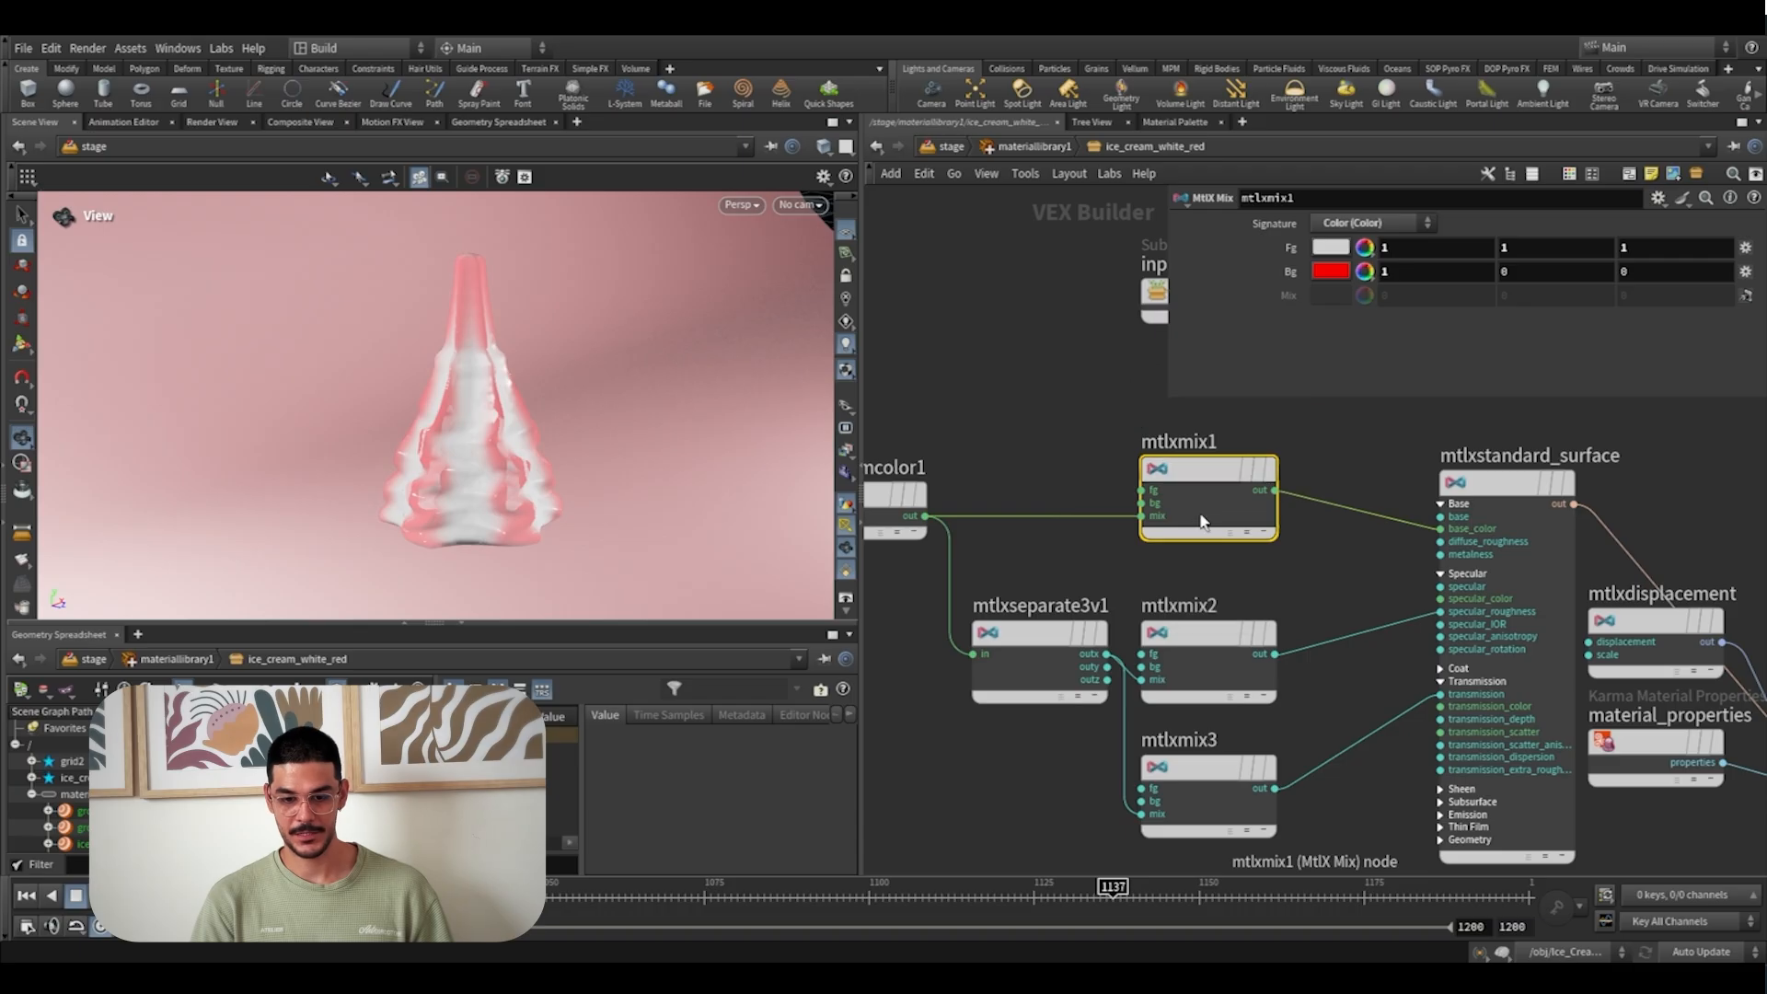
click(907, 523)
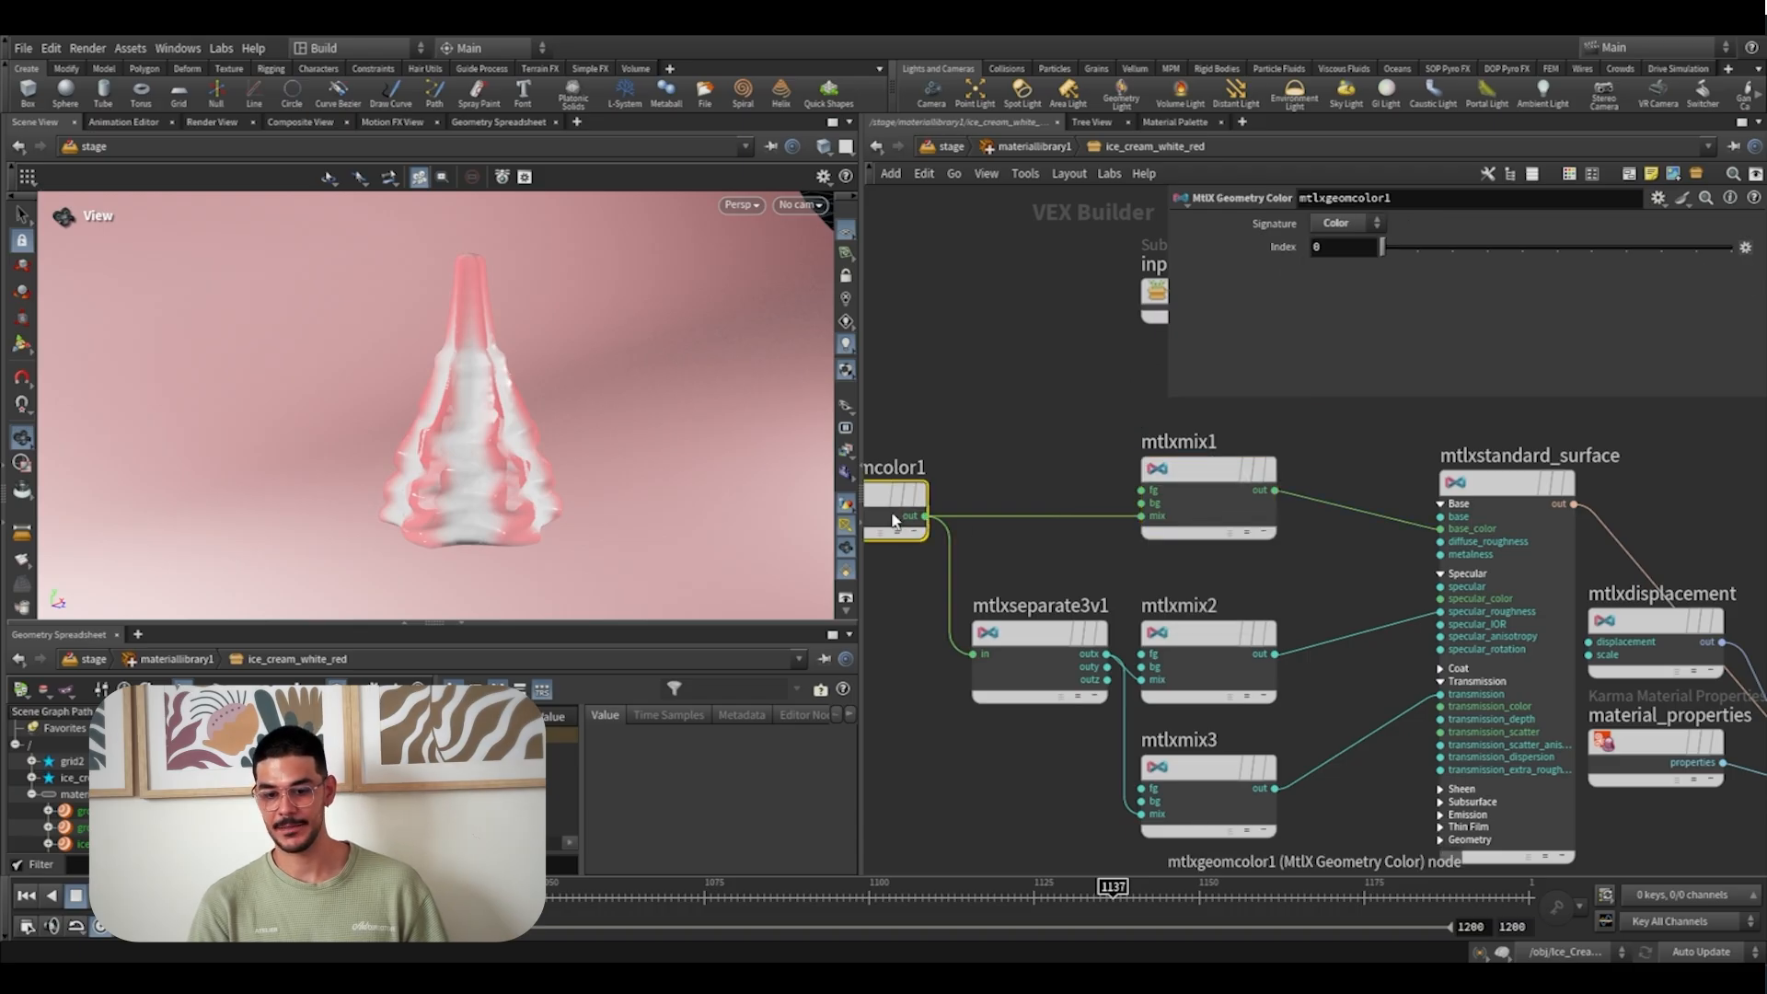
click(1187, 527)
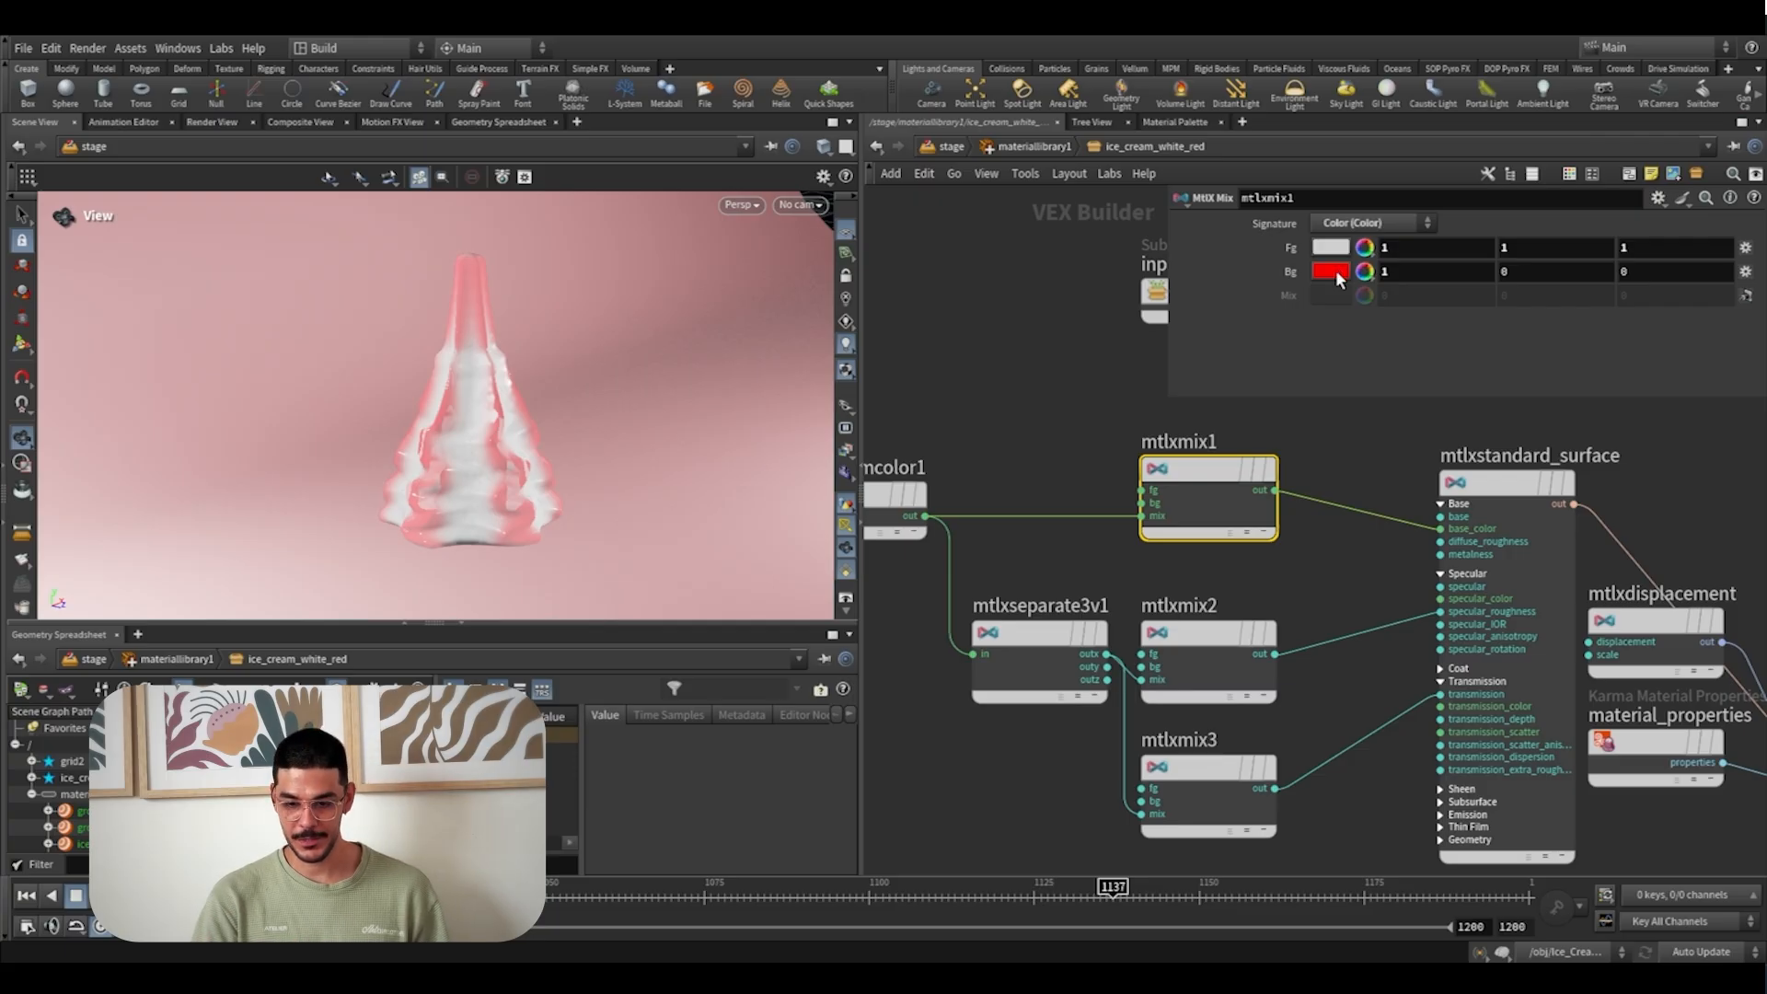
Inspect mtlxseparate3v1 and the mtlxmix2 and mtlxmix3 nodes that drive specular roughness and transmission
scroll(1311, 561, down, 1)
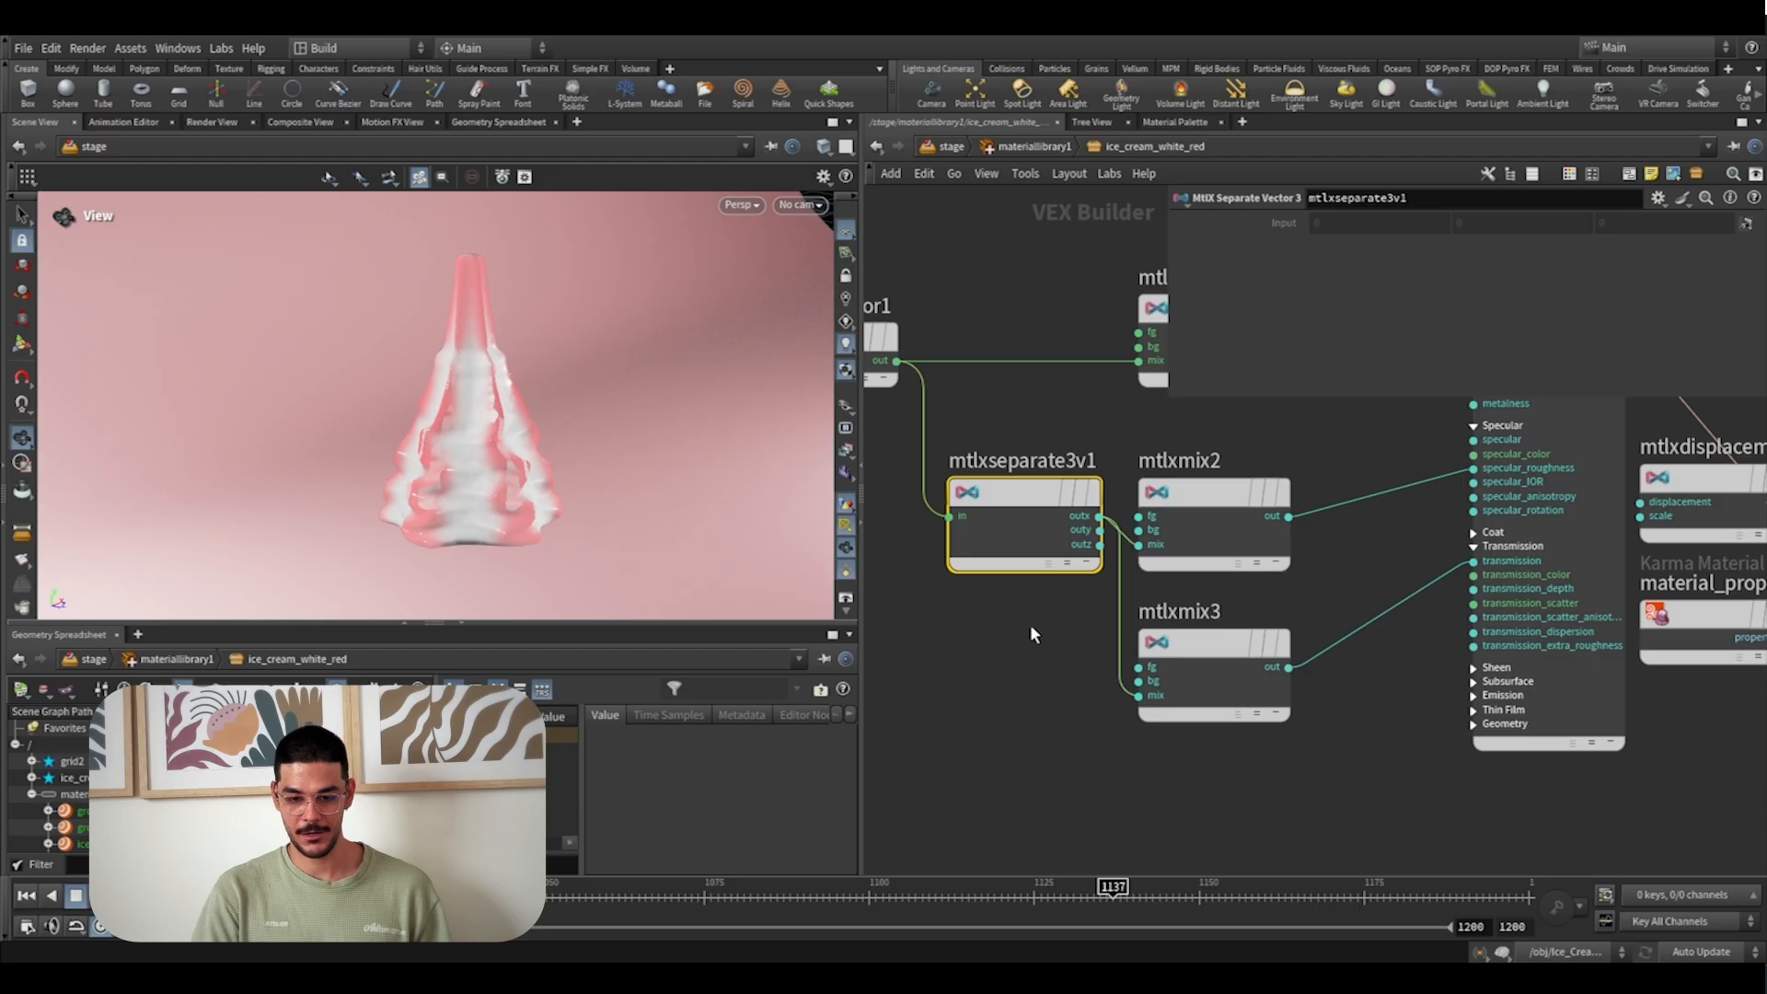
mouse_move(958, 647)
middle_down()
mouse_move(990, 658)
mouse_move(960, 657)
middle_up()
click(1239, 541)
middle_drag(1239, 538, 1130, 584)
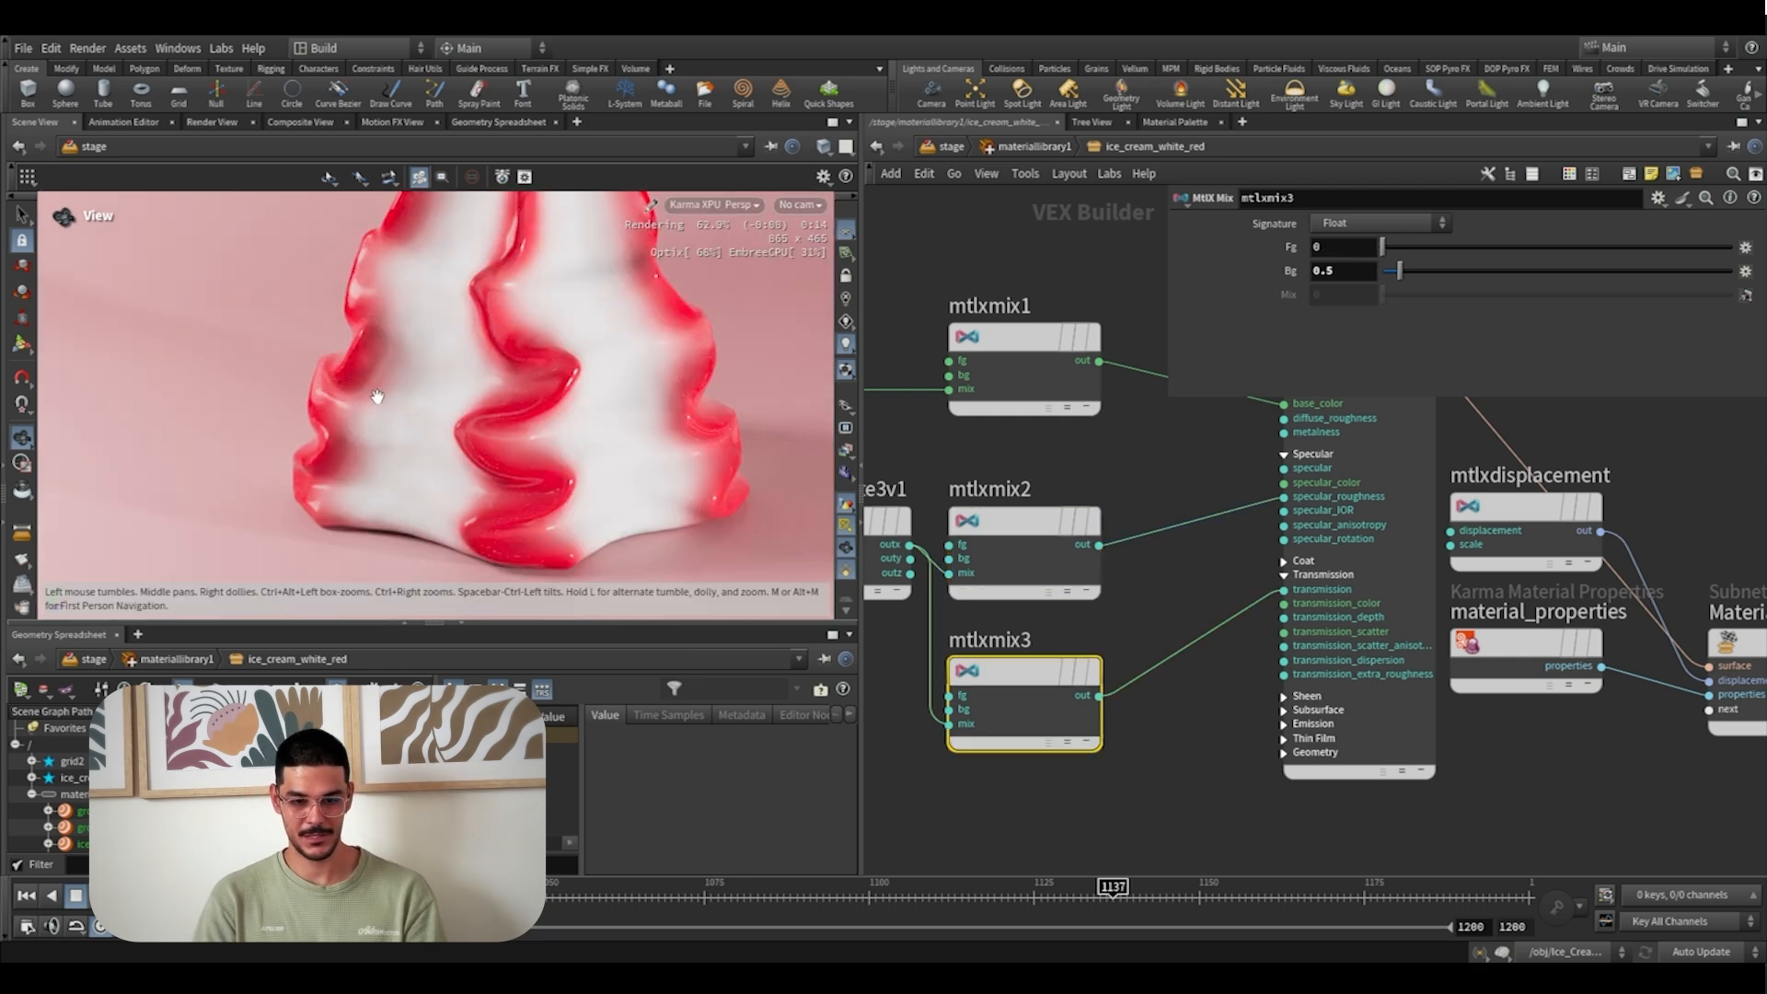
Try a Bg value of 1 on mtlxmix3 and a higher Bg value on mtlxmix2 while viewing the stripes up close
drag(599, 445, 603, 443)
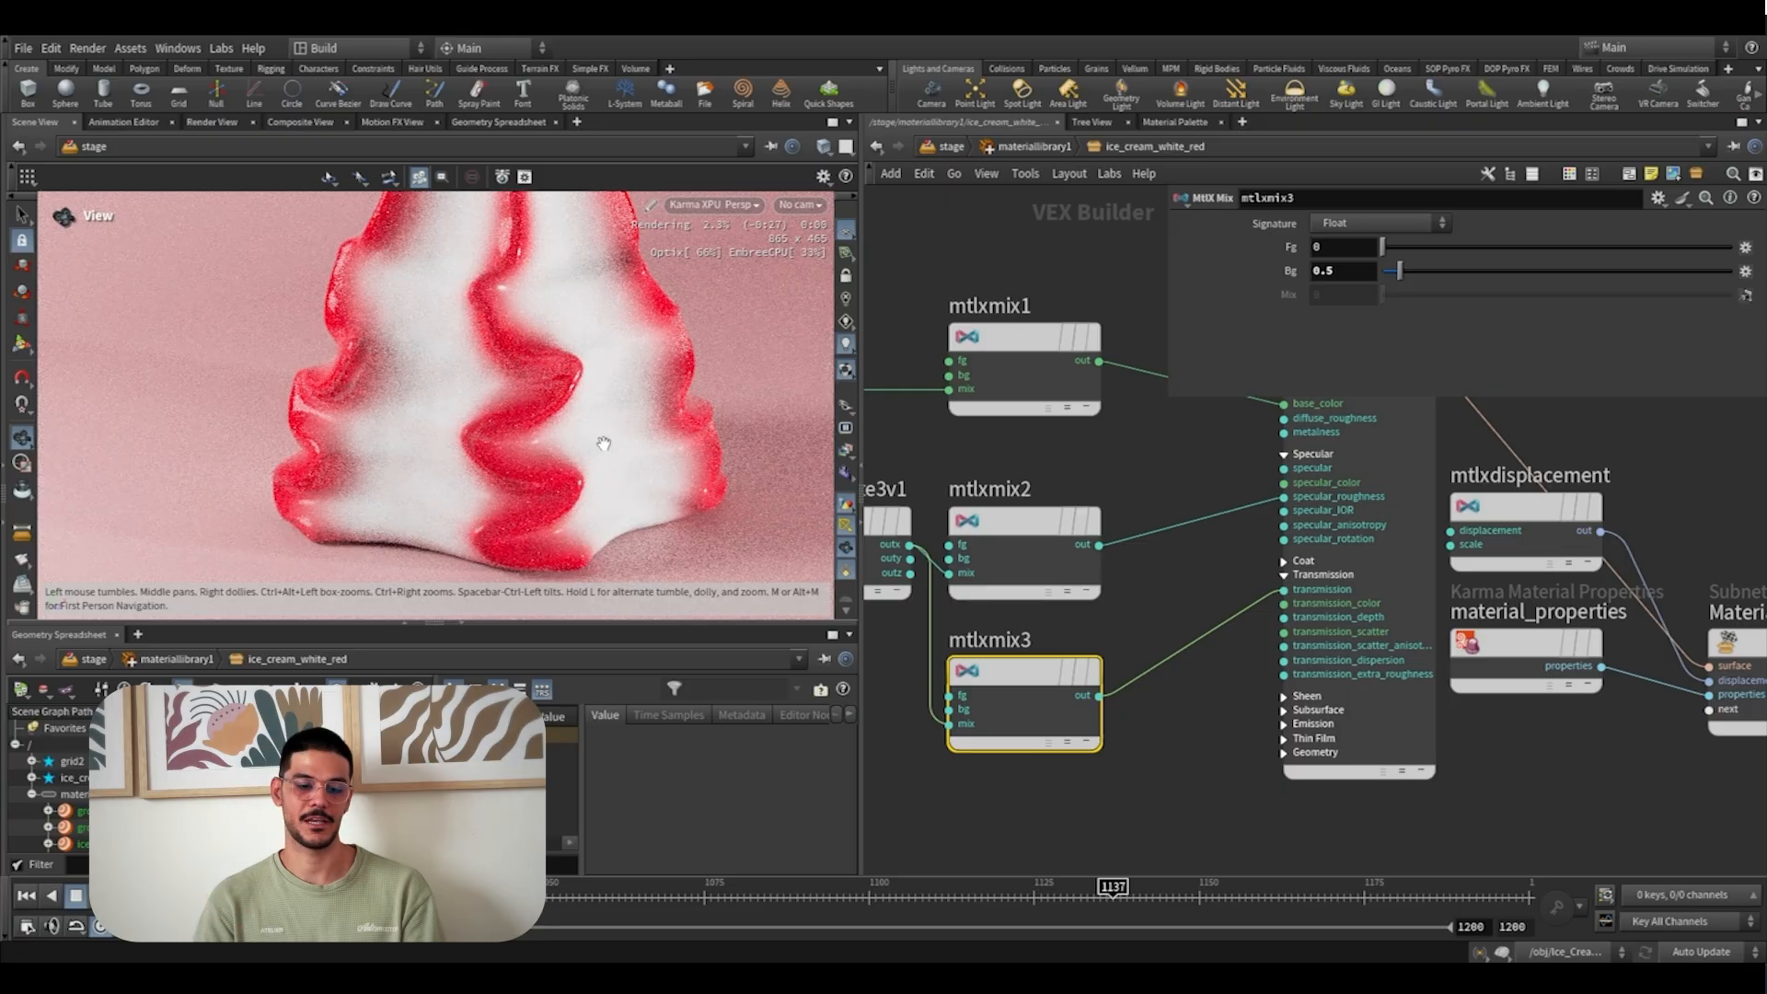
drag(351, 423, 368, 420)
double_click(1371, 271)
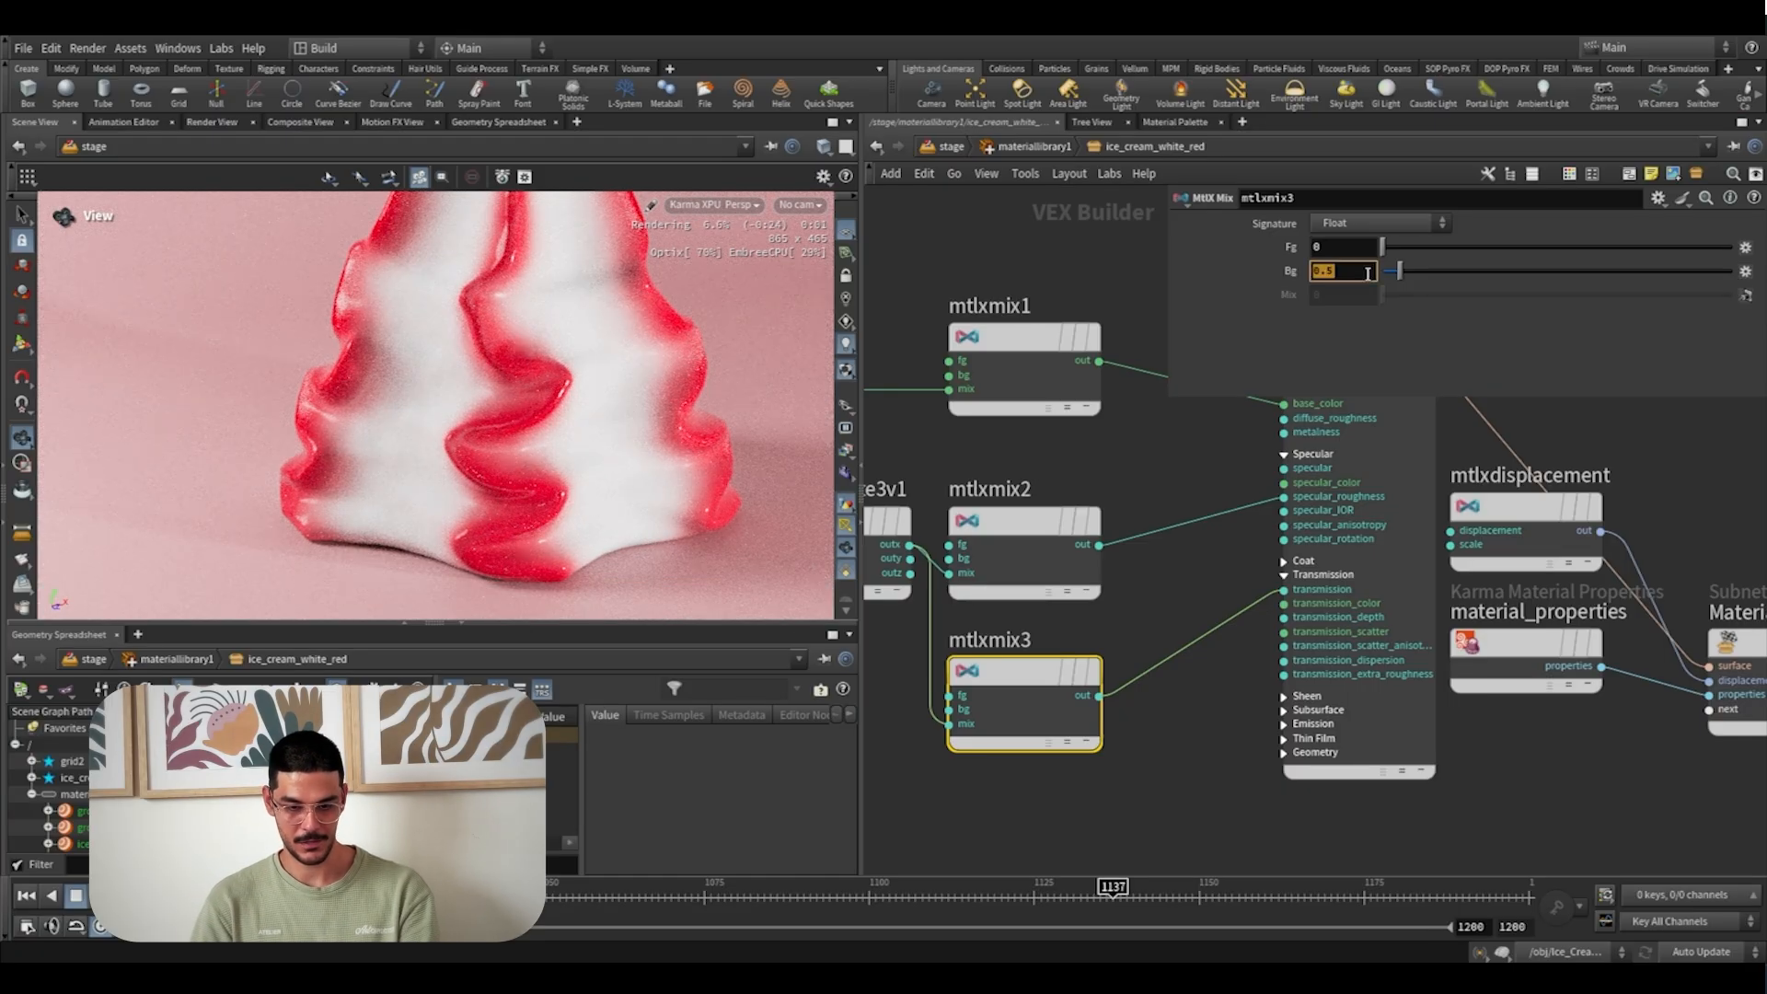
text(1)
key(Return)
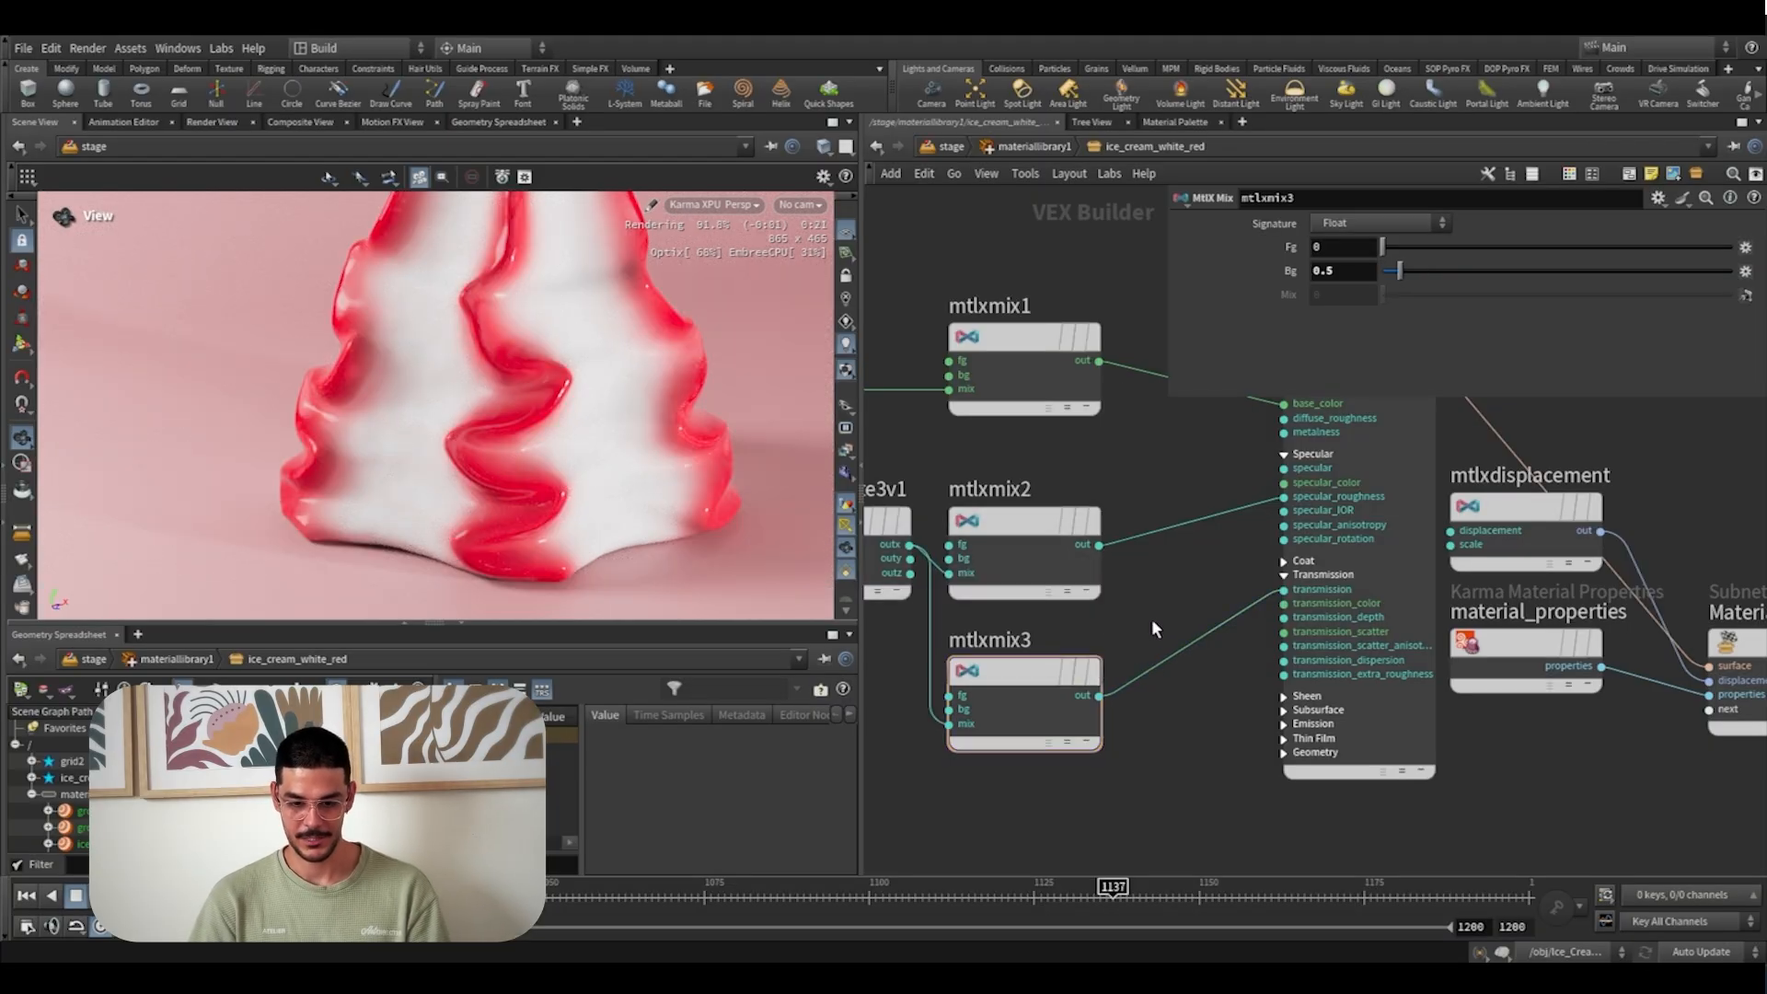
click(1058, 561)
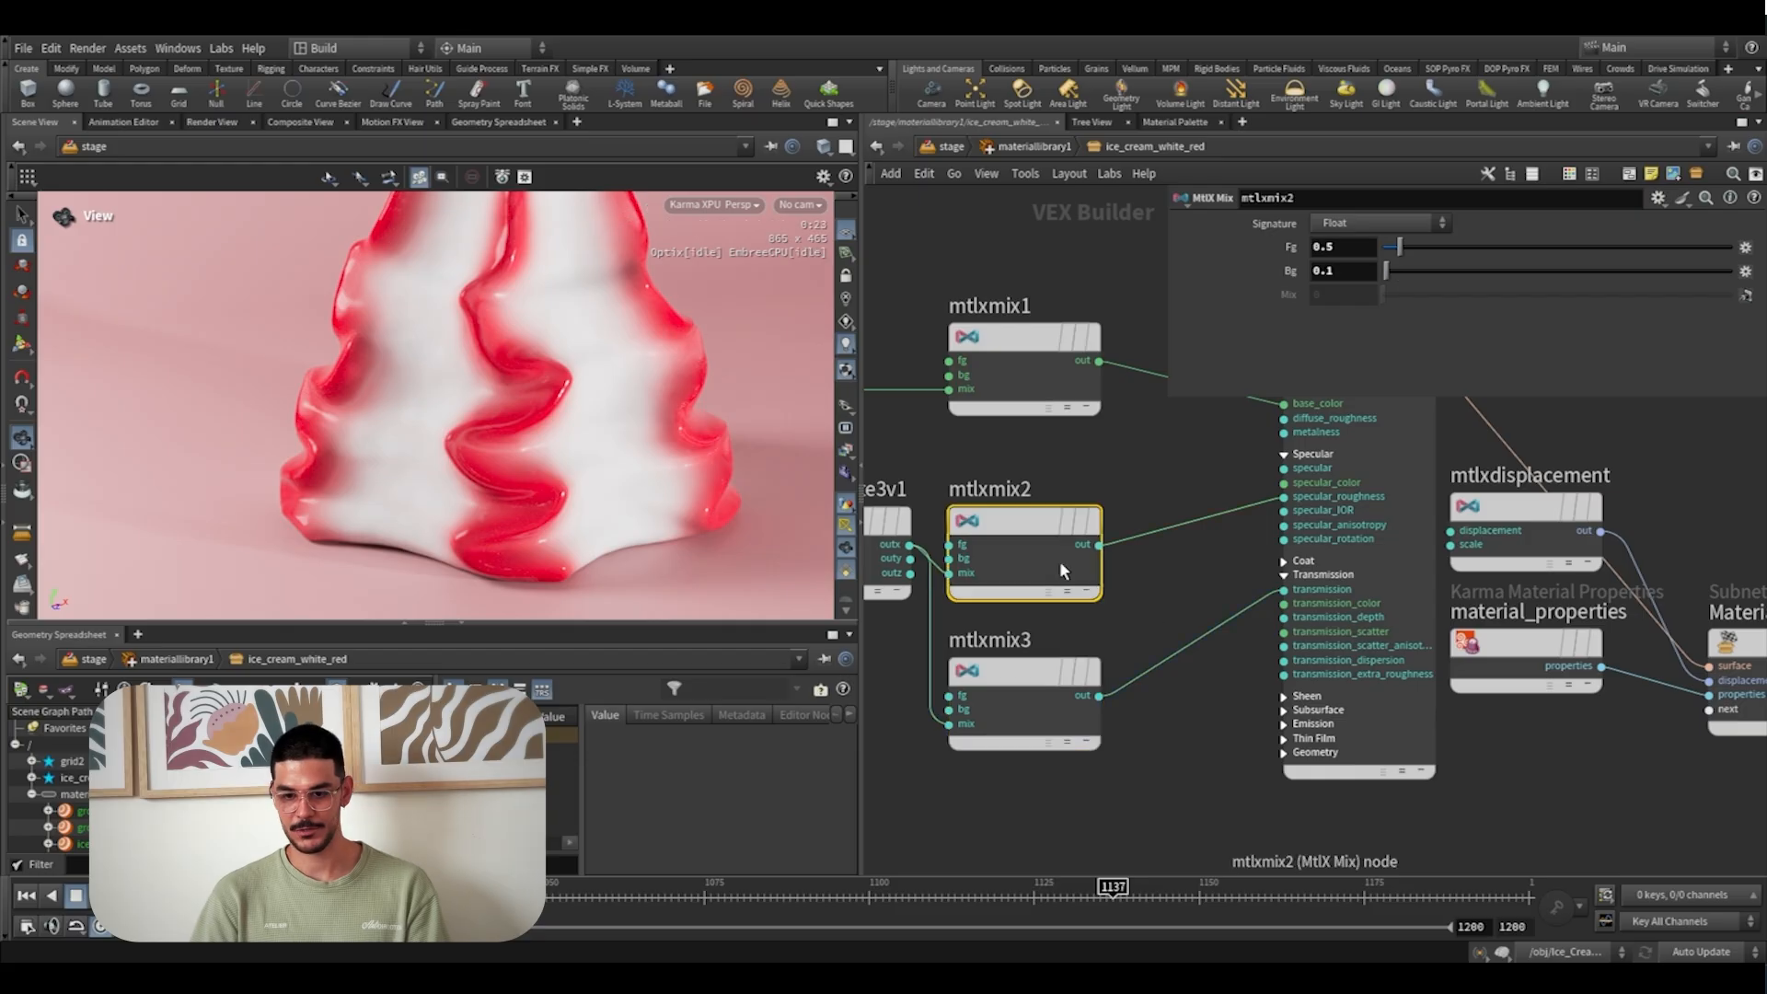
drag(1417, 269, 1598, 269)
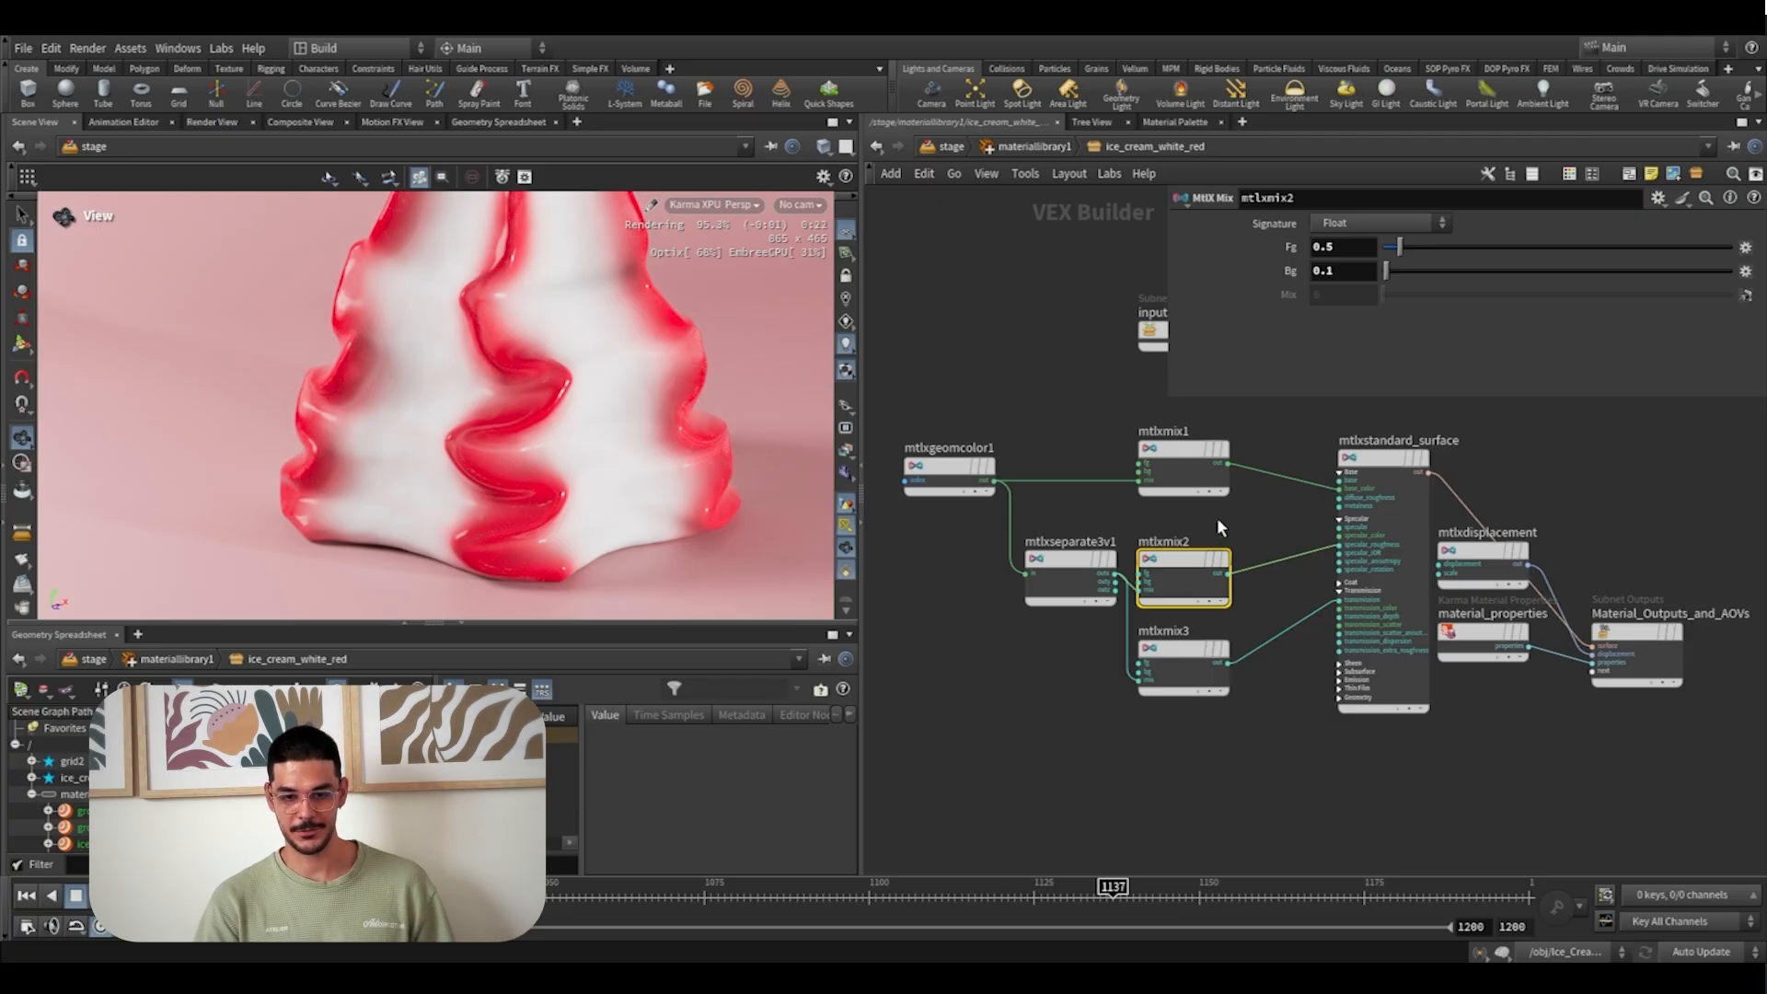
Return from the ice_cream_white_red material to the stage network
click(1018, 147)
click(958, 146)
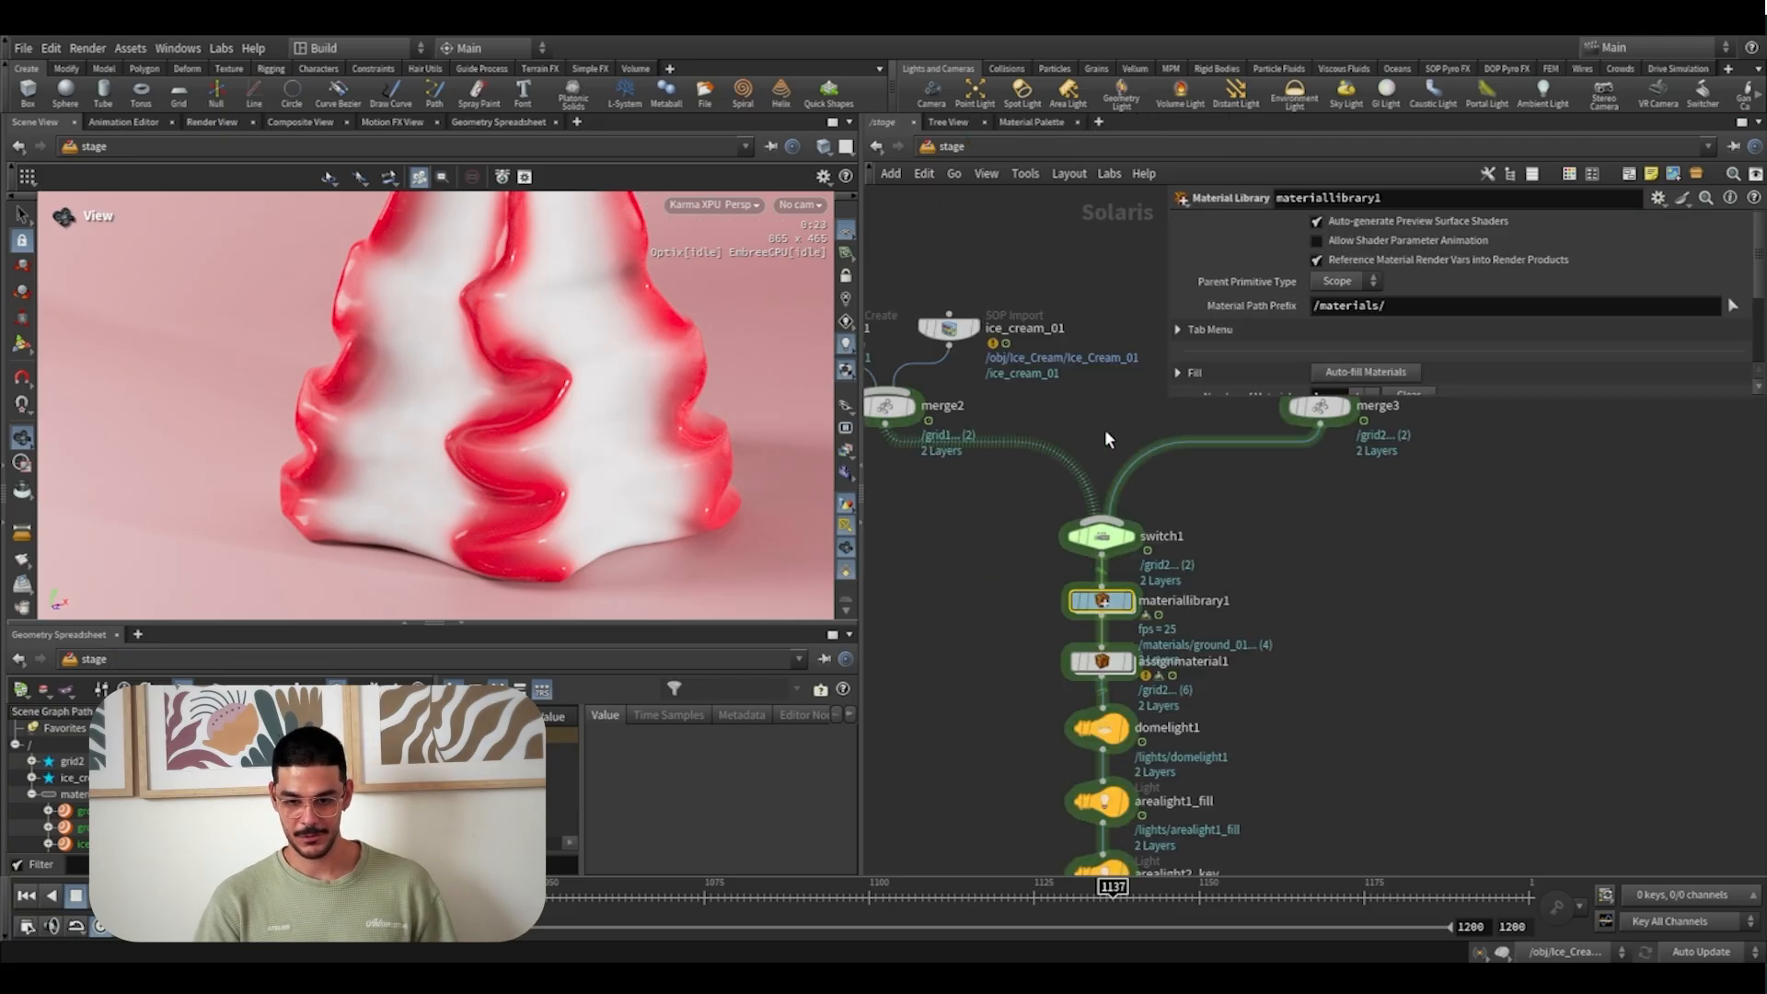
Set Select Input on switch1 to 0 and open the ice_cream_choc_caramel material inside materiallibrary1
click(1095, 537)
click(1385, 248)
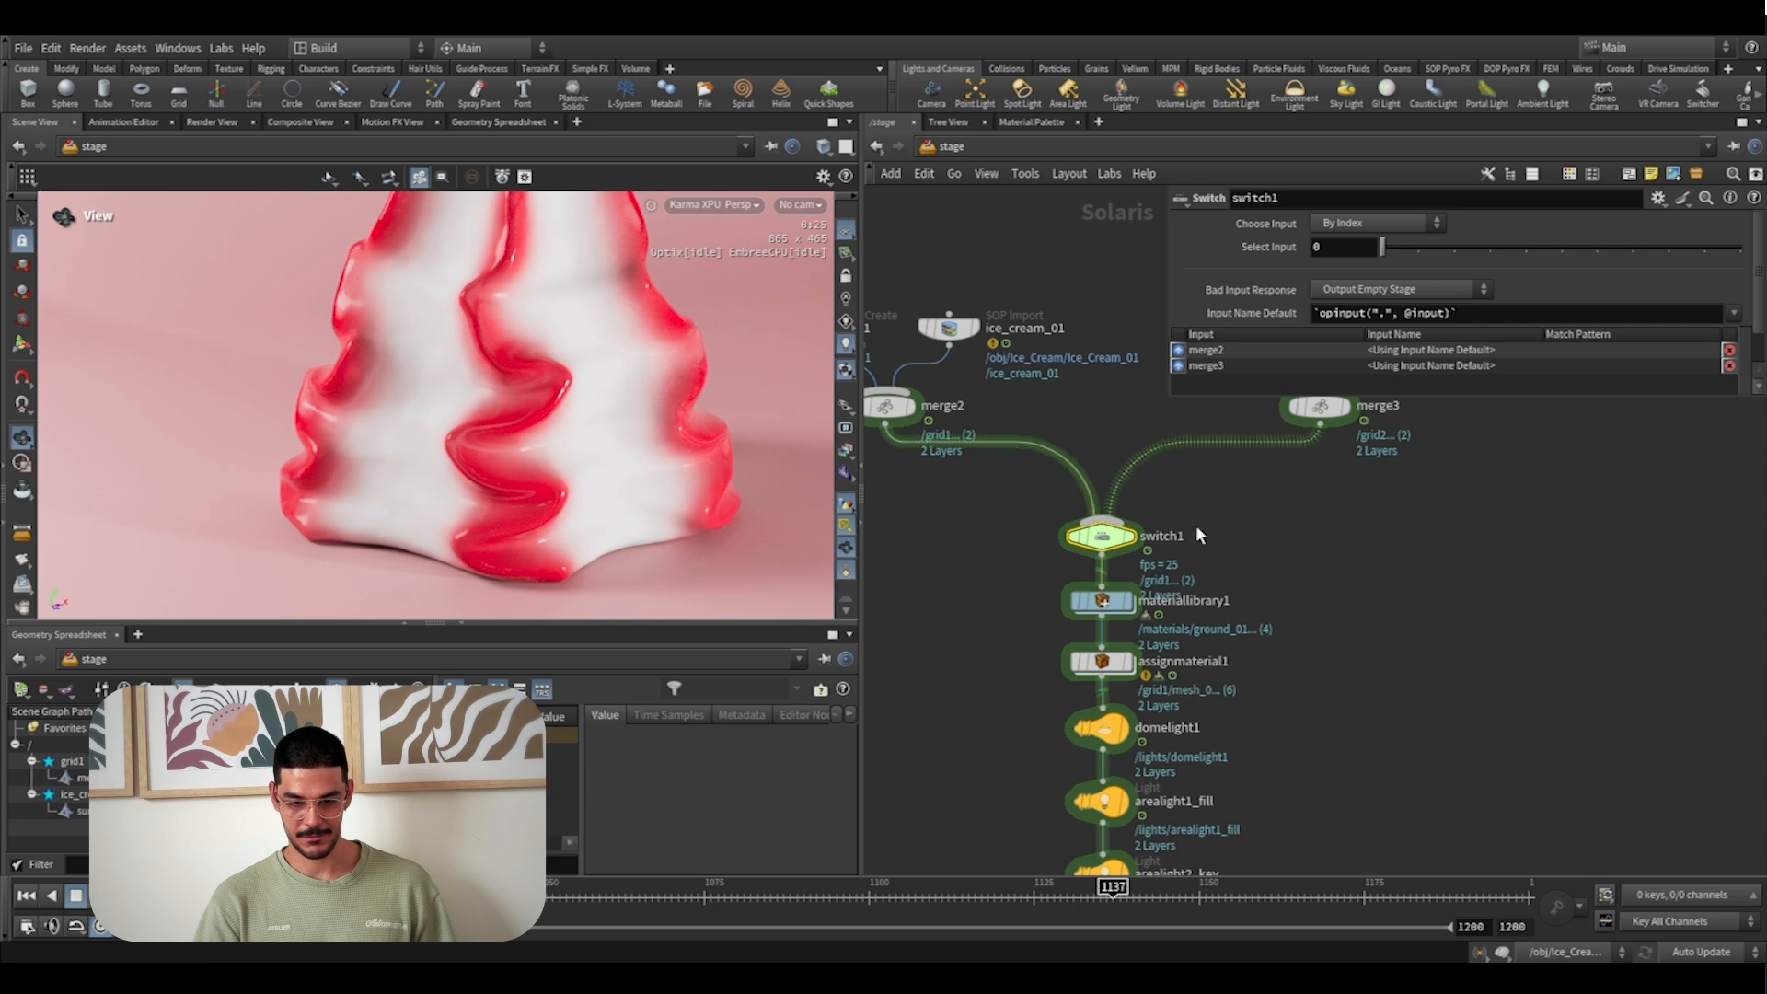
double_click(1111, 603)
double_click(1049, 695)
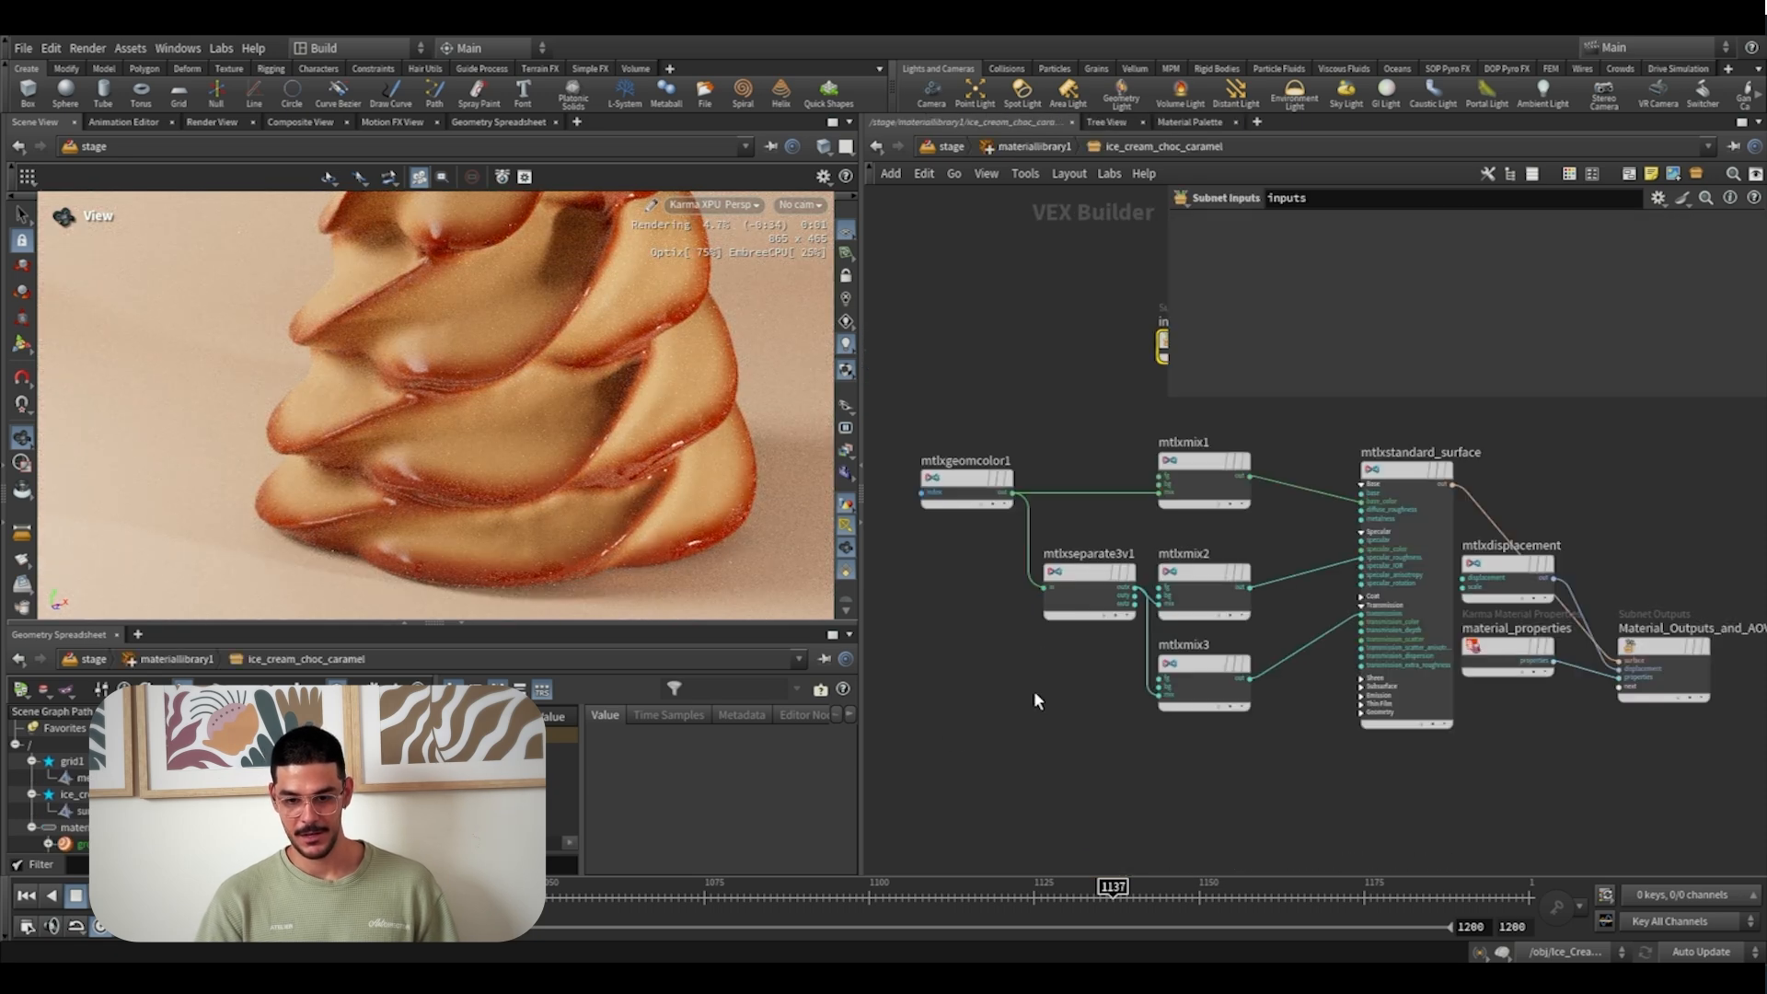
Inspect the Fg and Bg colours of mtlxmix1 against the whole caramel ice cream in the render view
click(1118, 502)
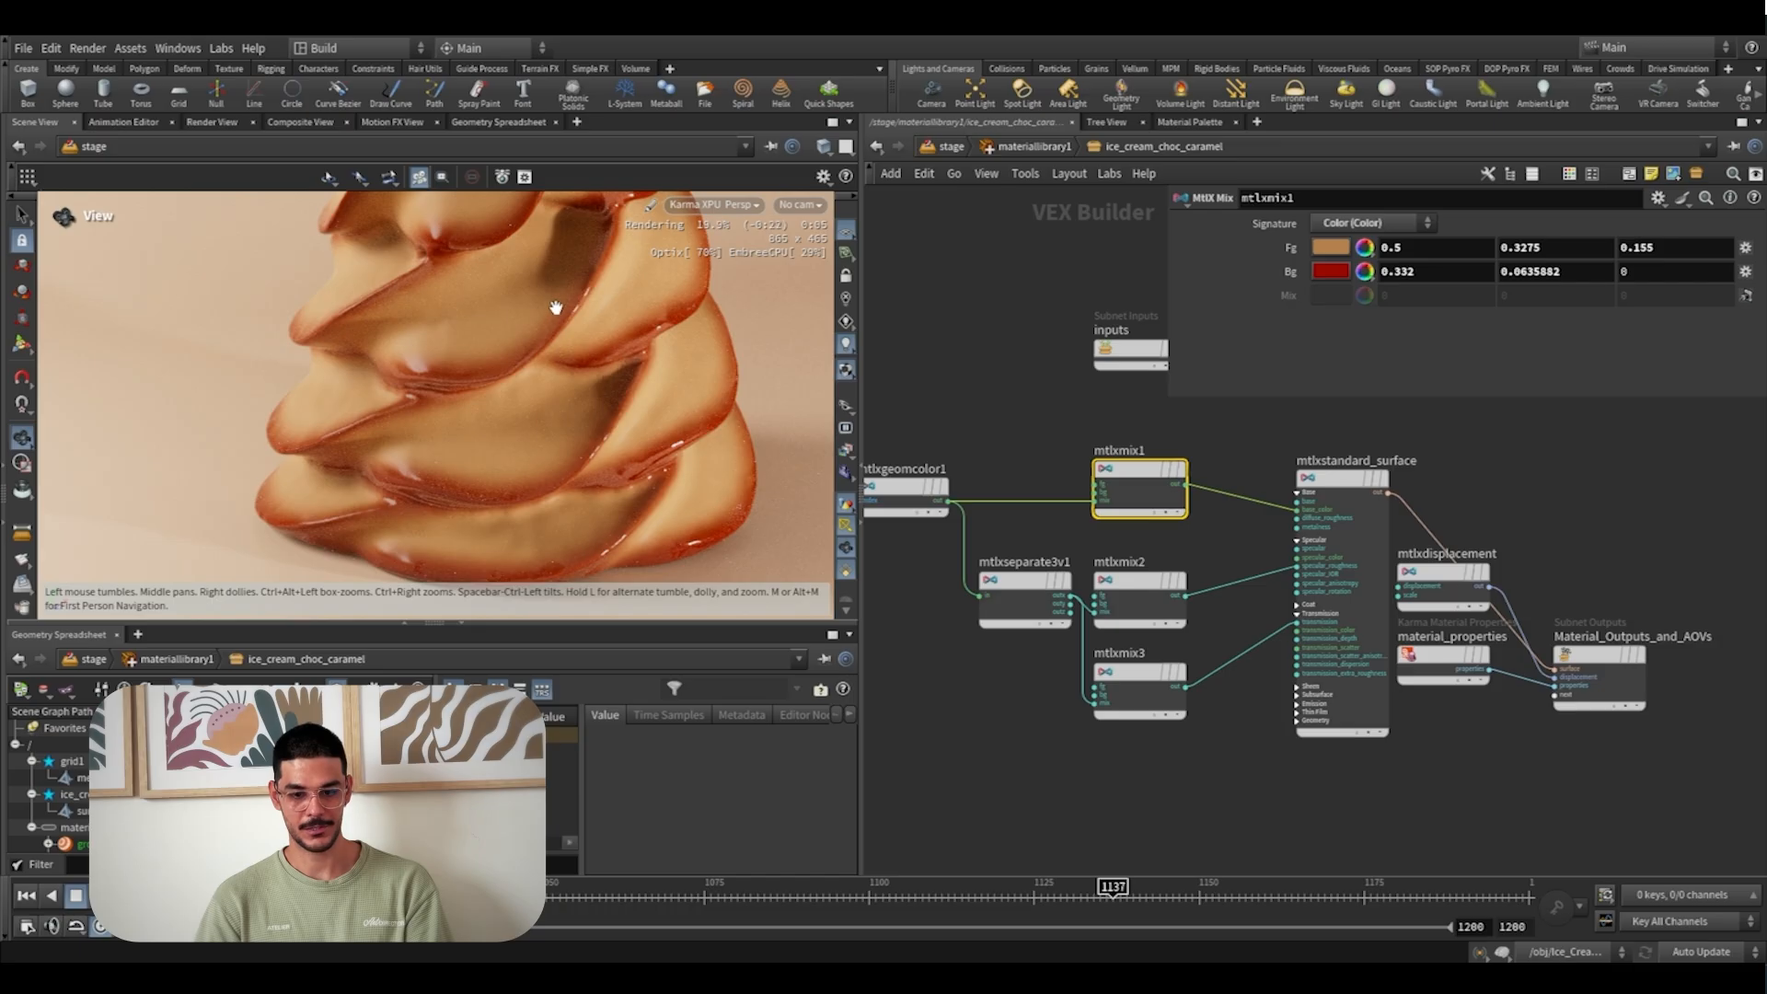
scroll(555, 307, down, 6)
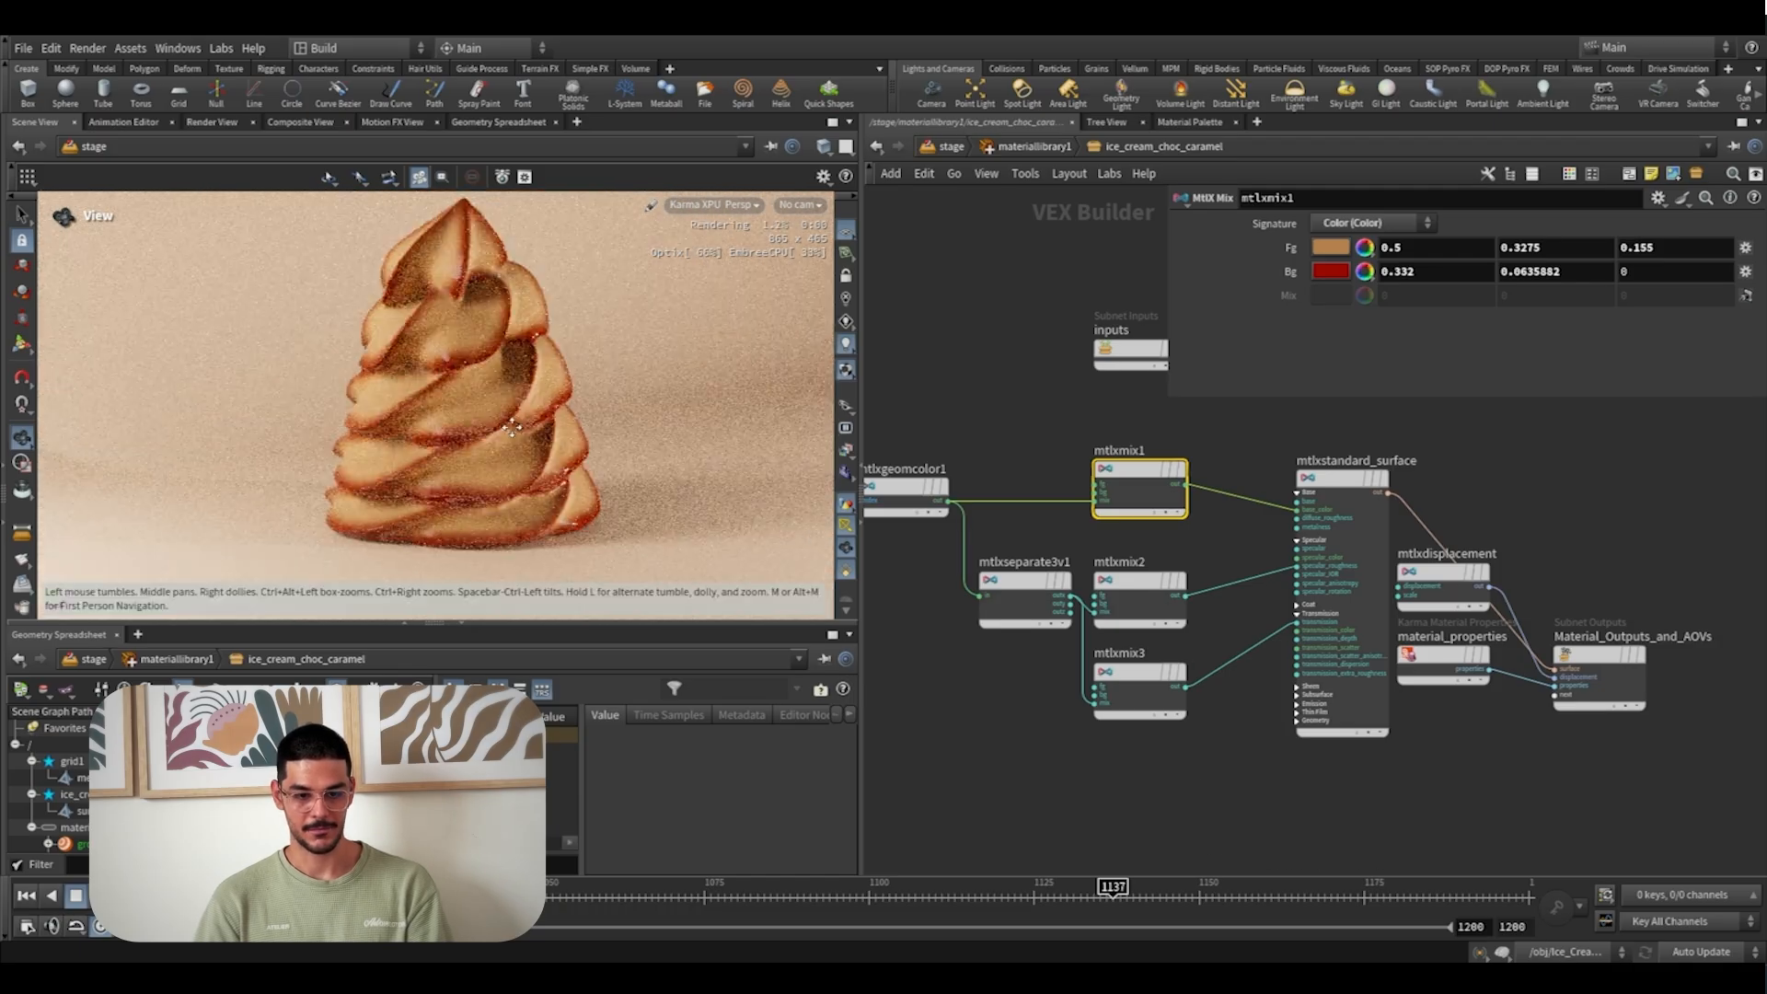
drag(513, 428, 522, 412)
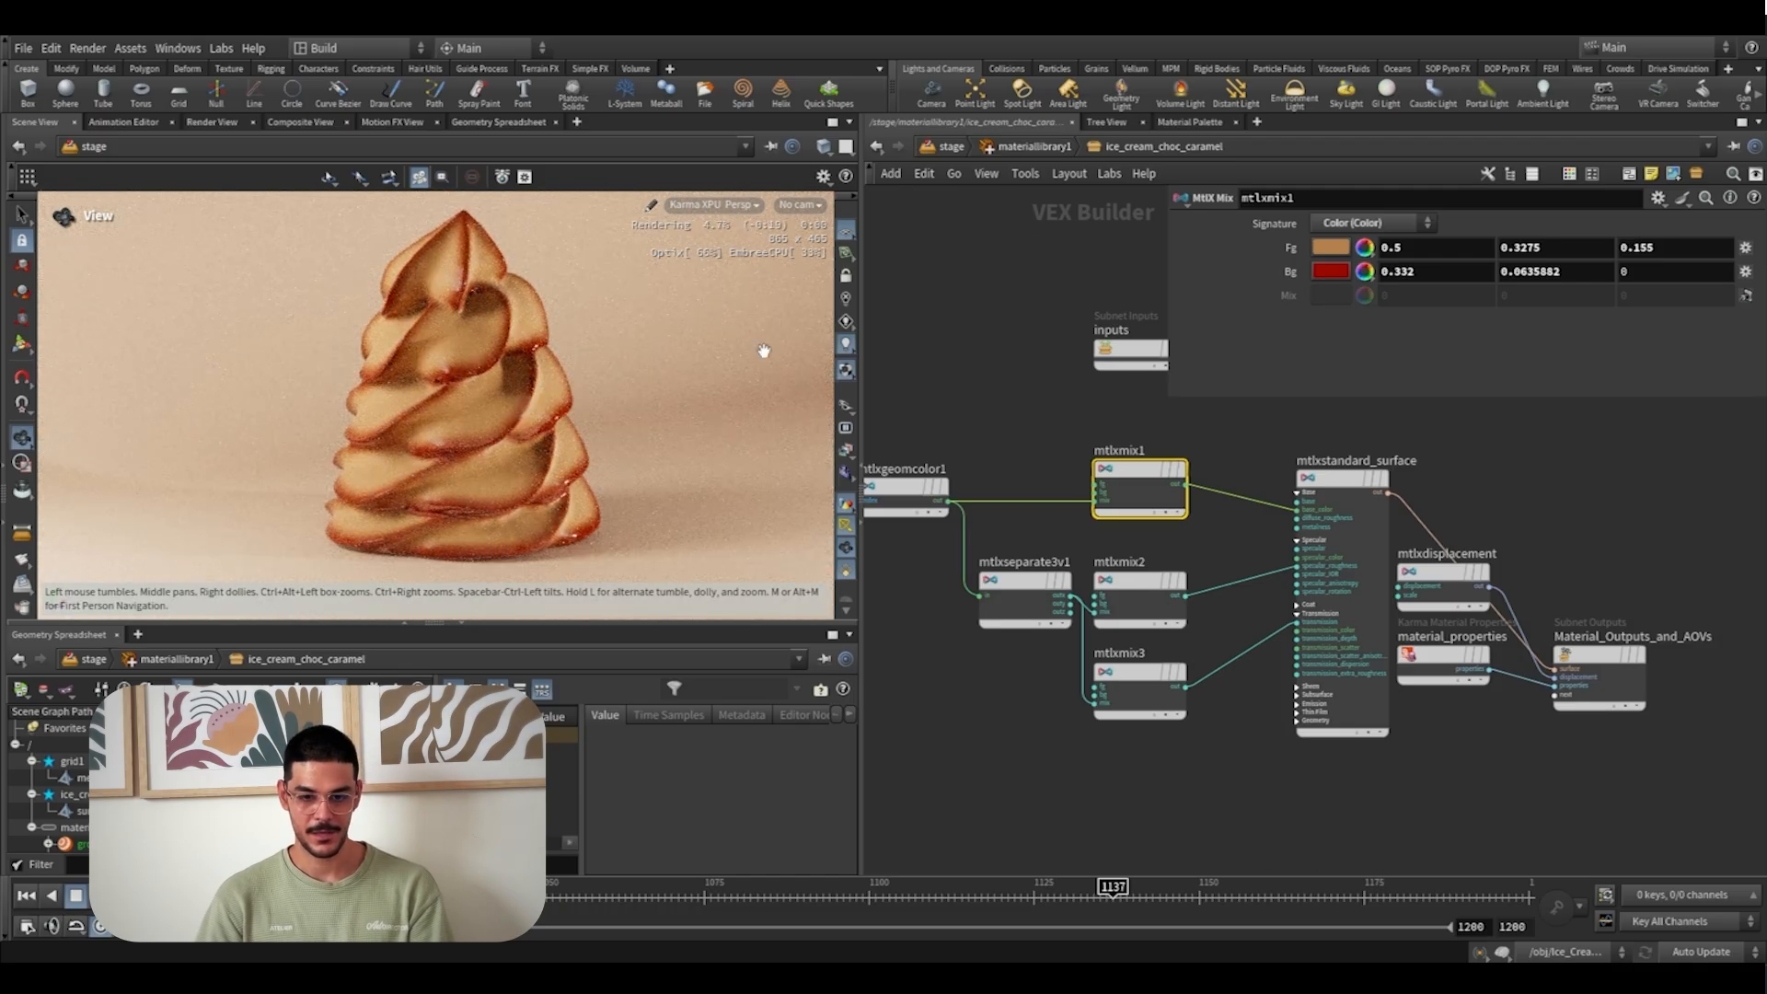
Return to the stage network, then look through /cameras/camera1 and reframe the ice cream with the view locked to that camera
click(1033, 147)
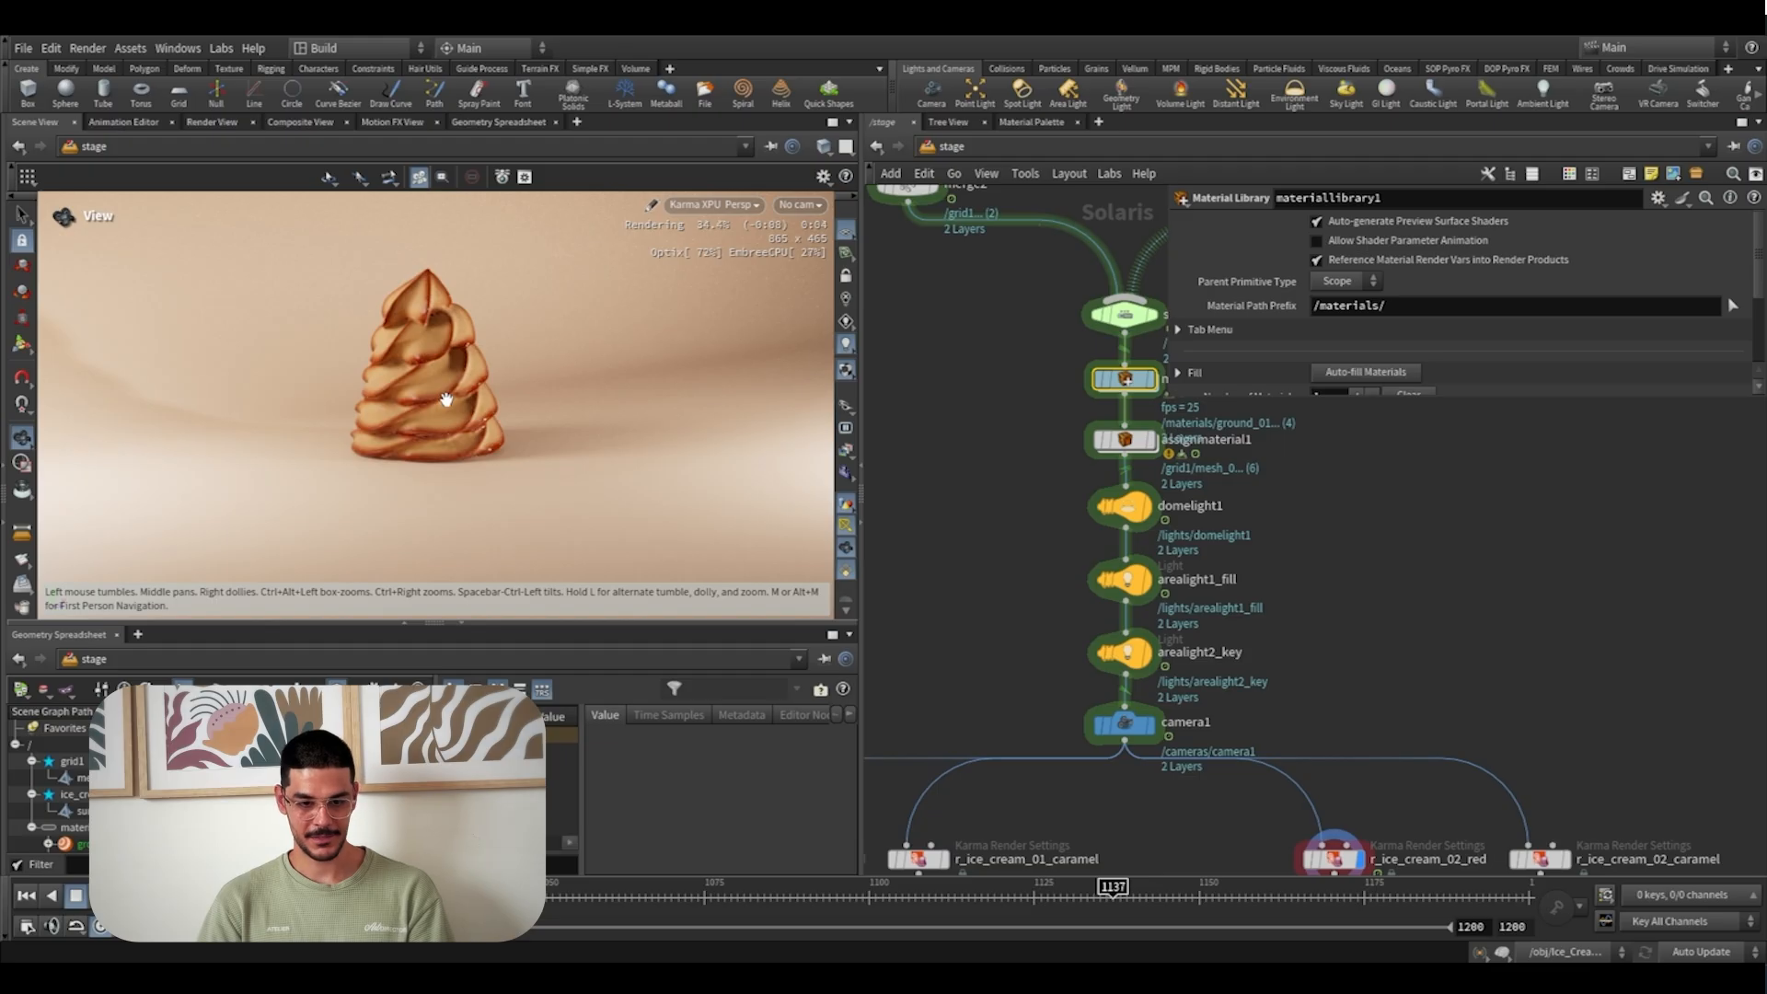
drag(447, 398, 508, 426)
scroll(508, 425, down, 3)
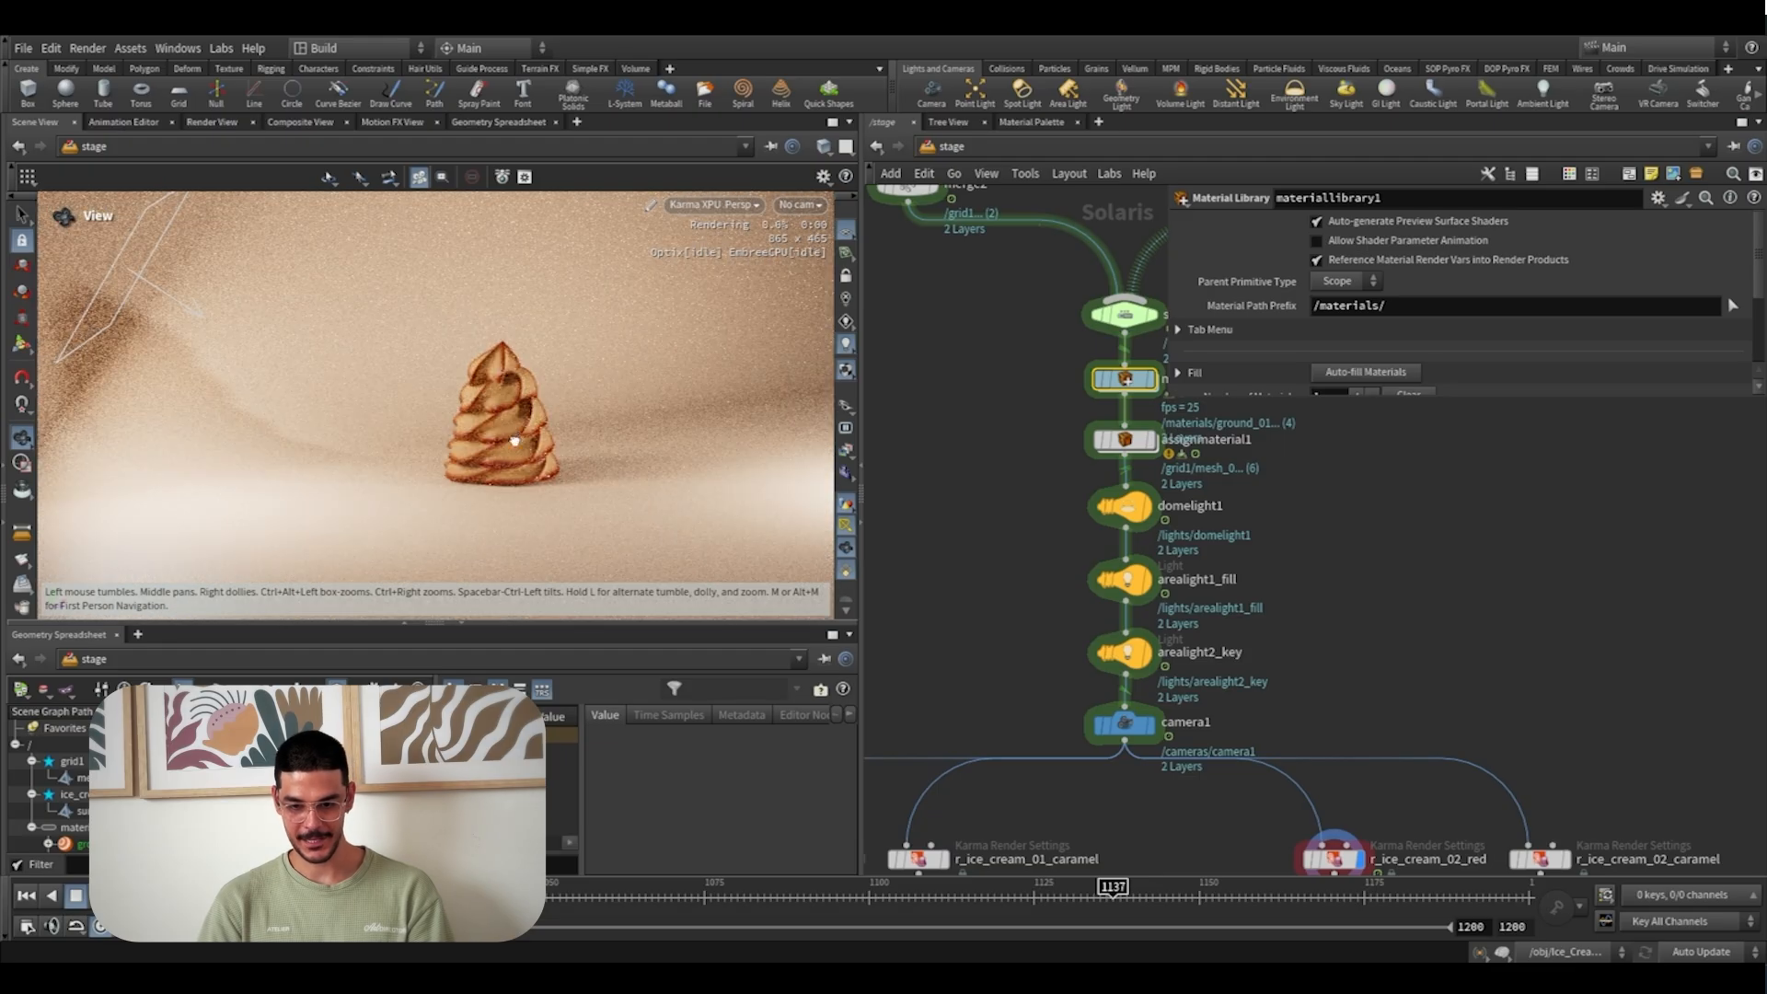
drag(1058, 518, 1182, 677)
middle_drag(1264, 683, 1244, 606)
click(1078, 648)
click(800, 205)
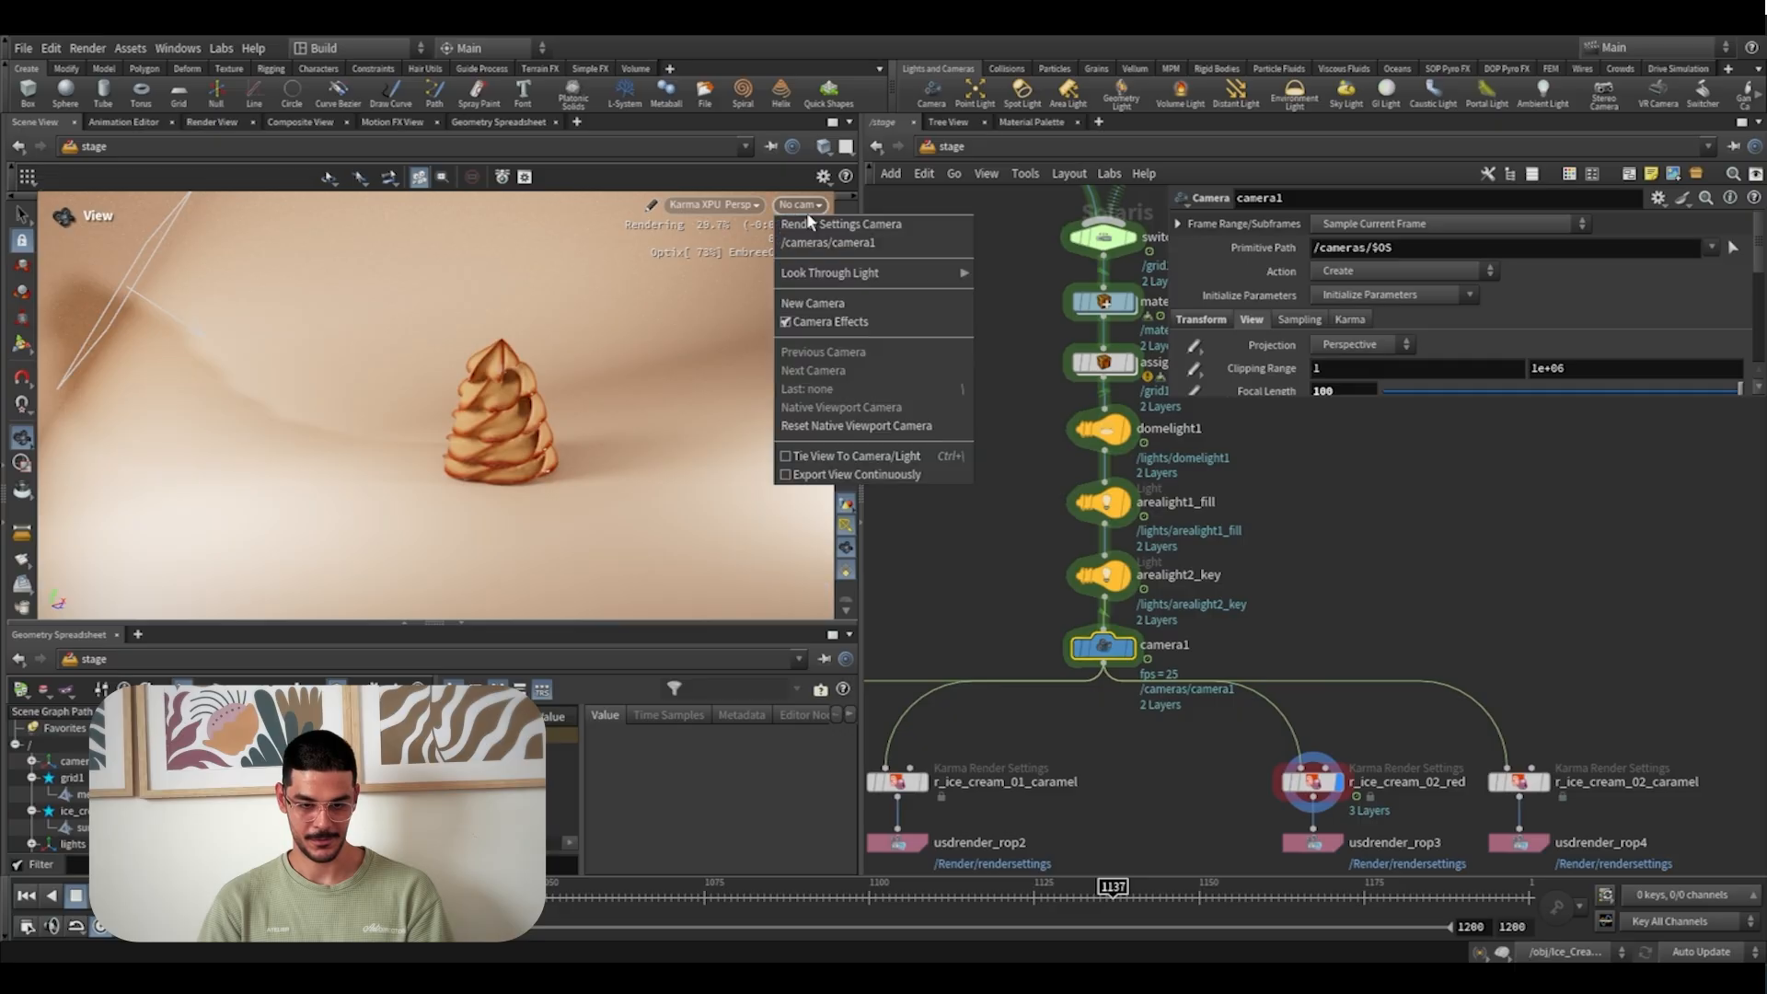
click(824, 245)
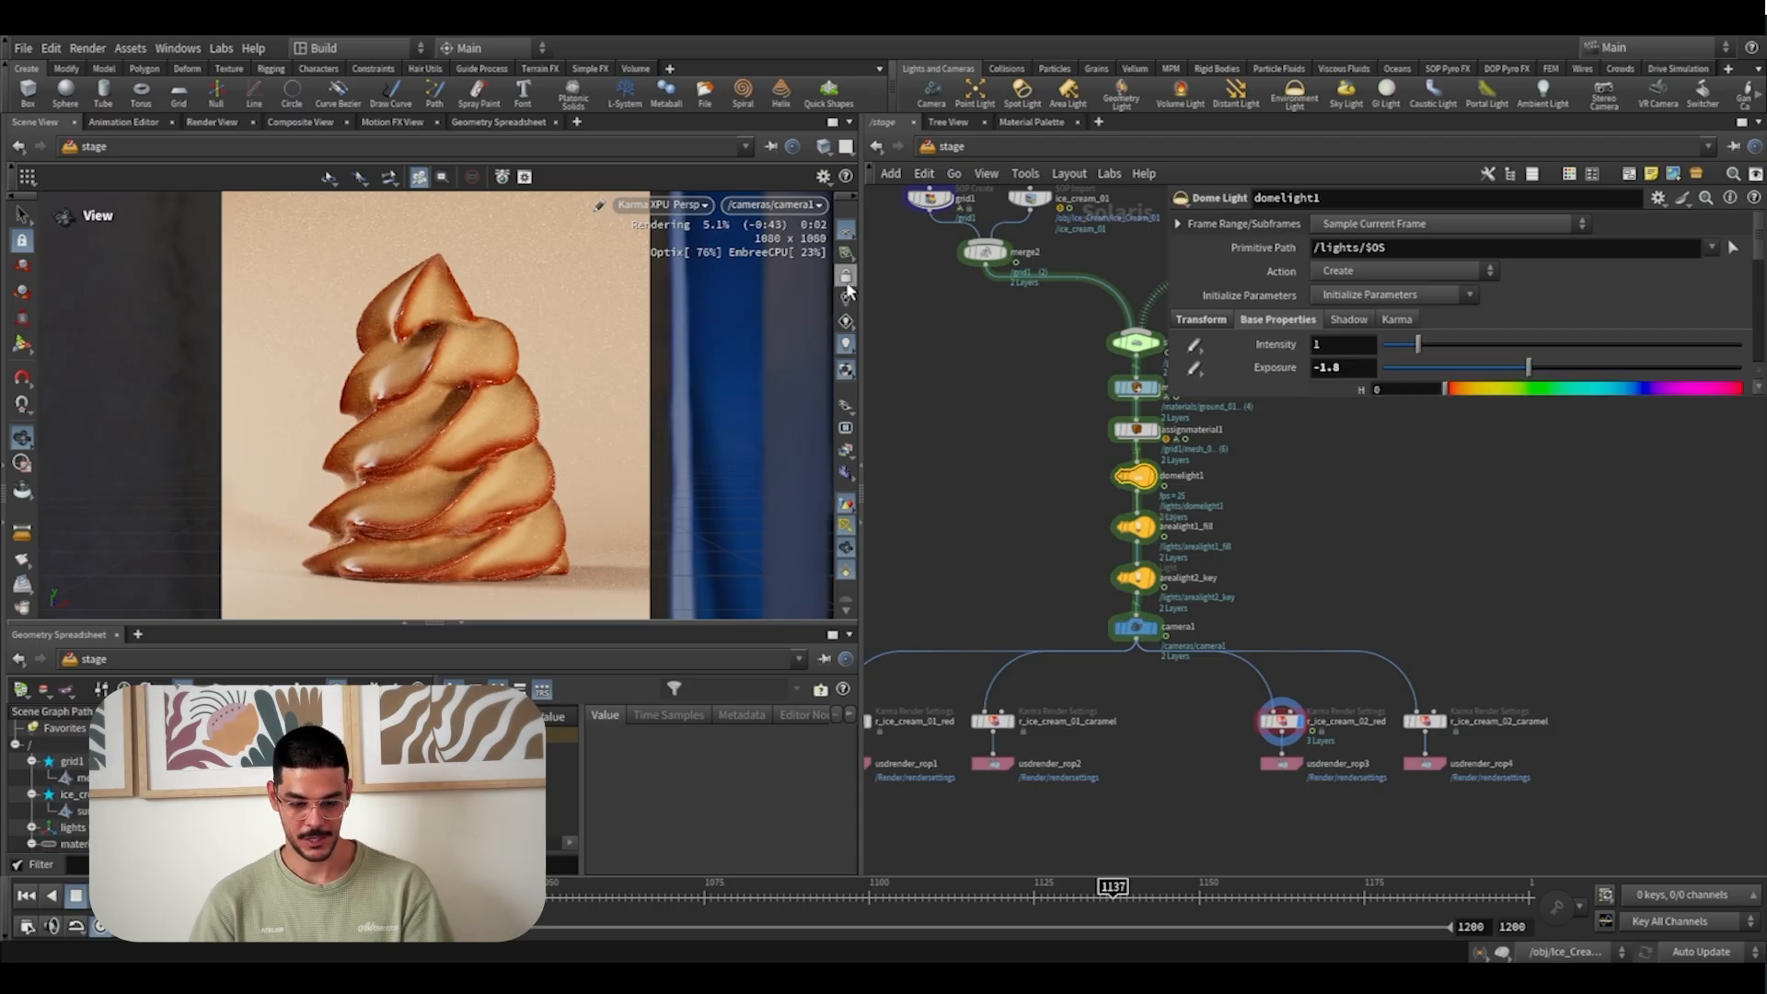
drag(475, 454, 526, 493)
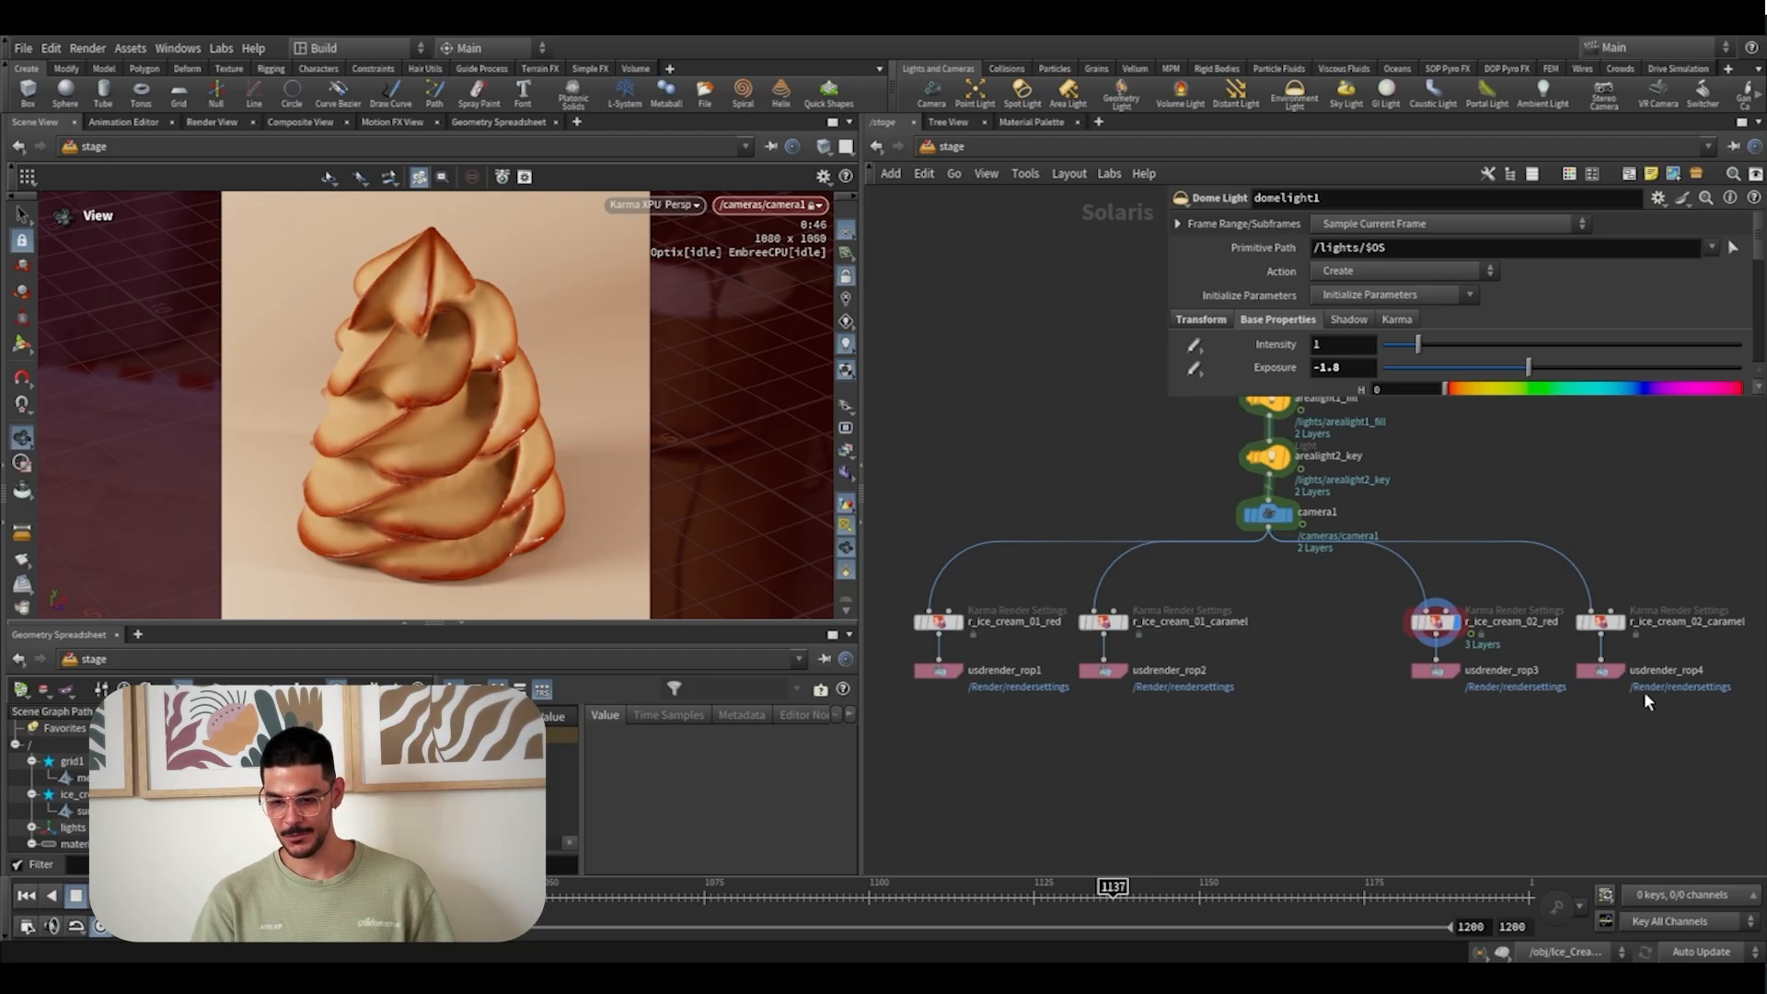
Examine the red and caramel Karma render settings for Ice Cream 01 and 02 and their USD render nodes below camera1
scroll(1644, 692, up, 5)
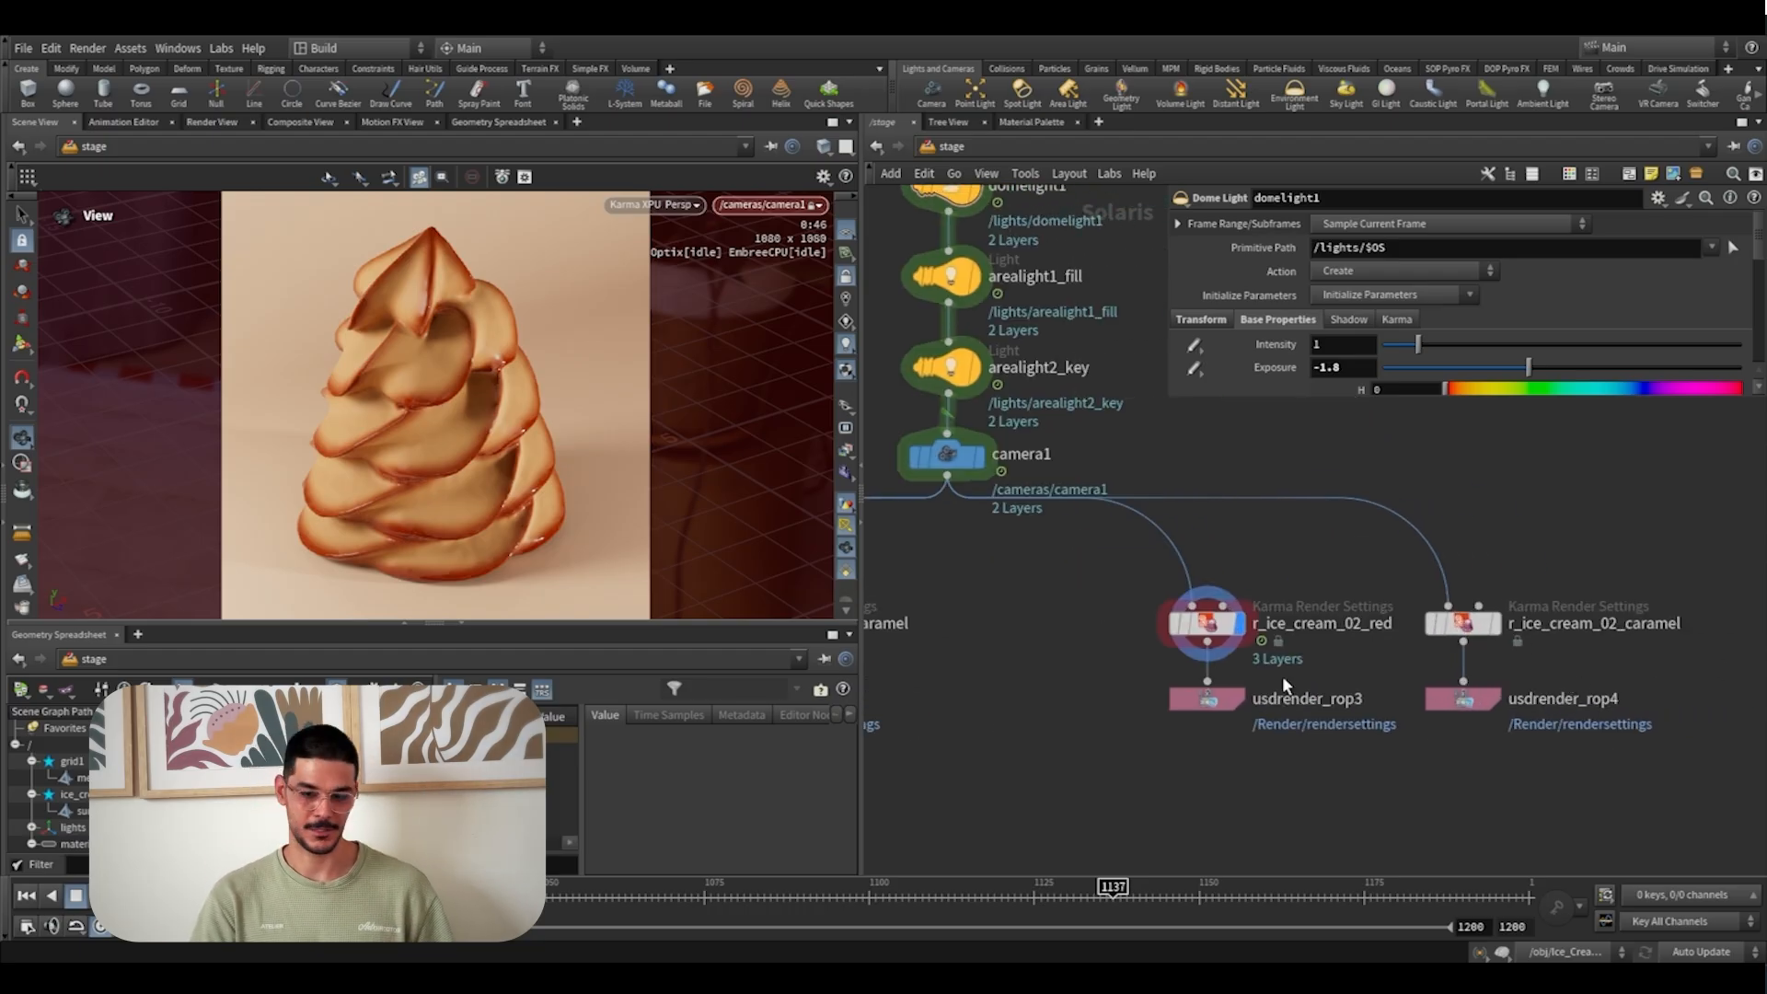
middle_drag(1102, 716, 1543, 726)
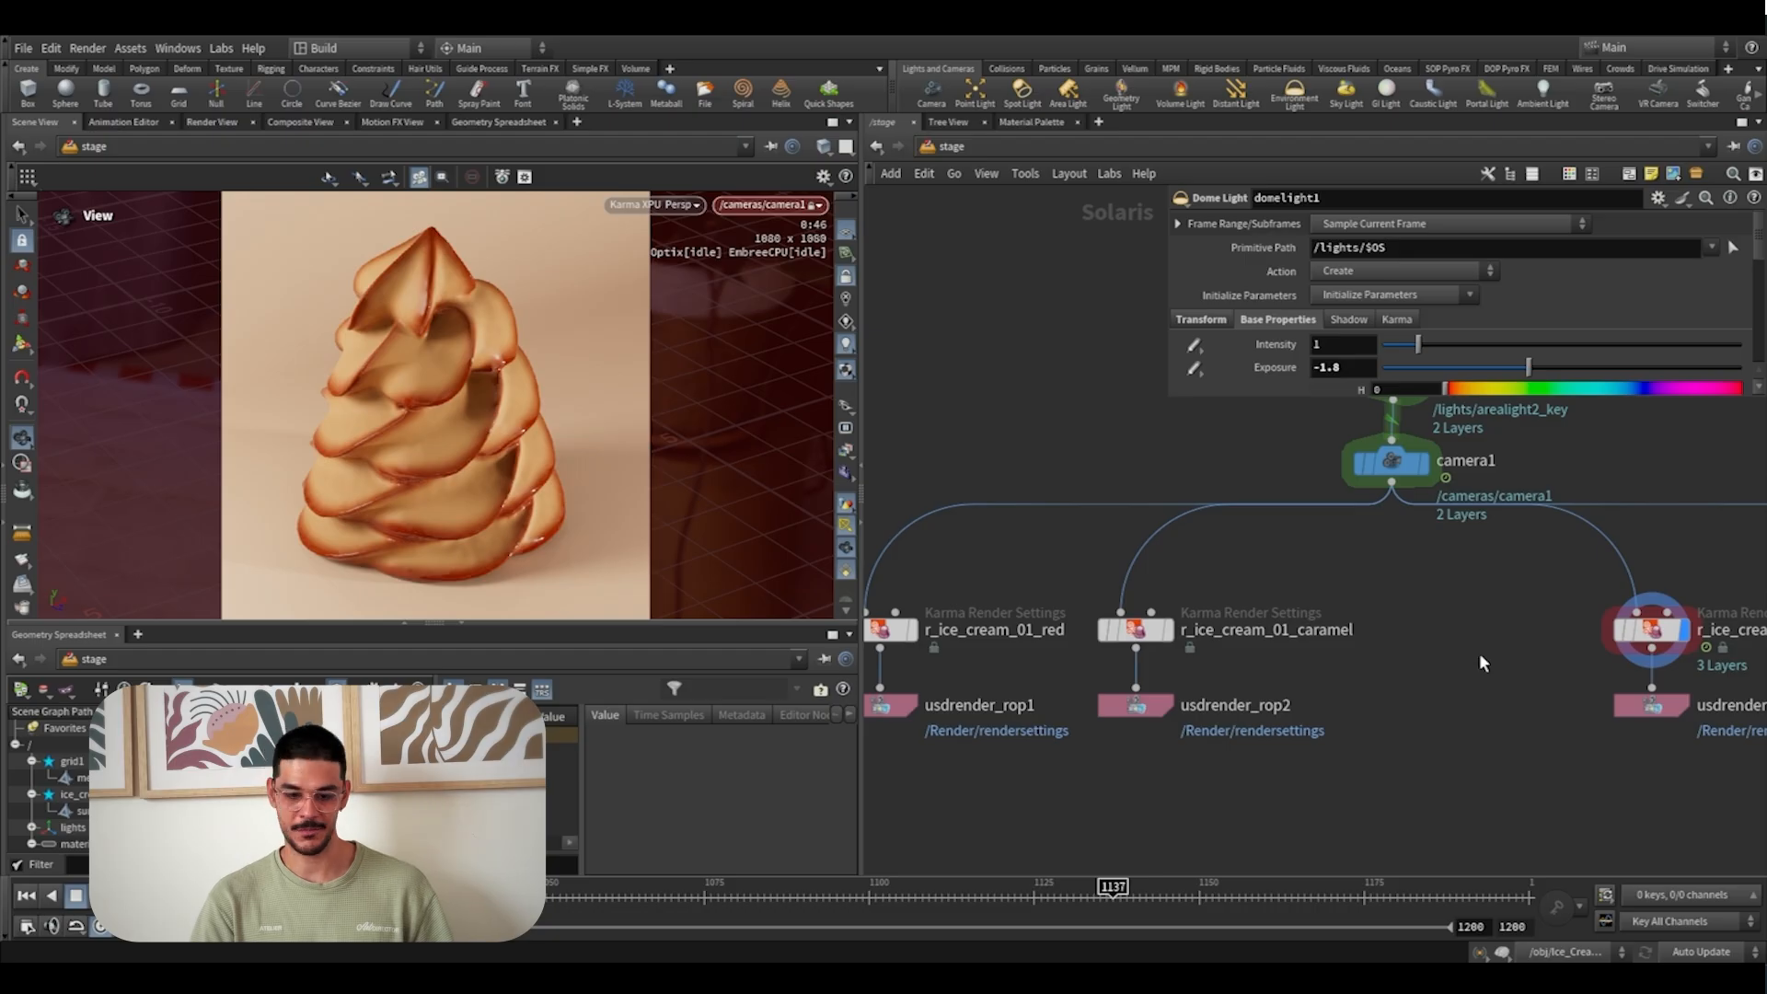
middle_drag(1382, 672, 1497, 653)
scroll(1206, 734, down, 5)
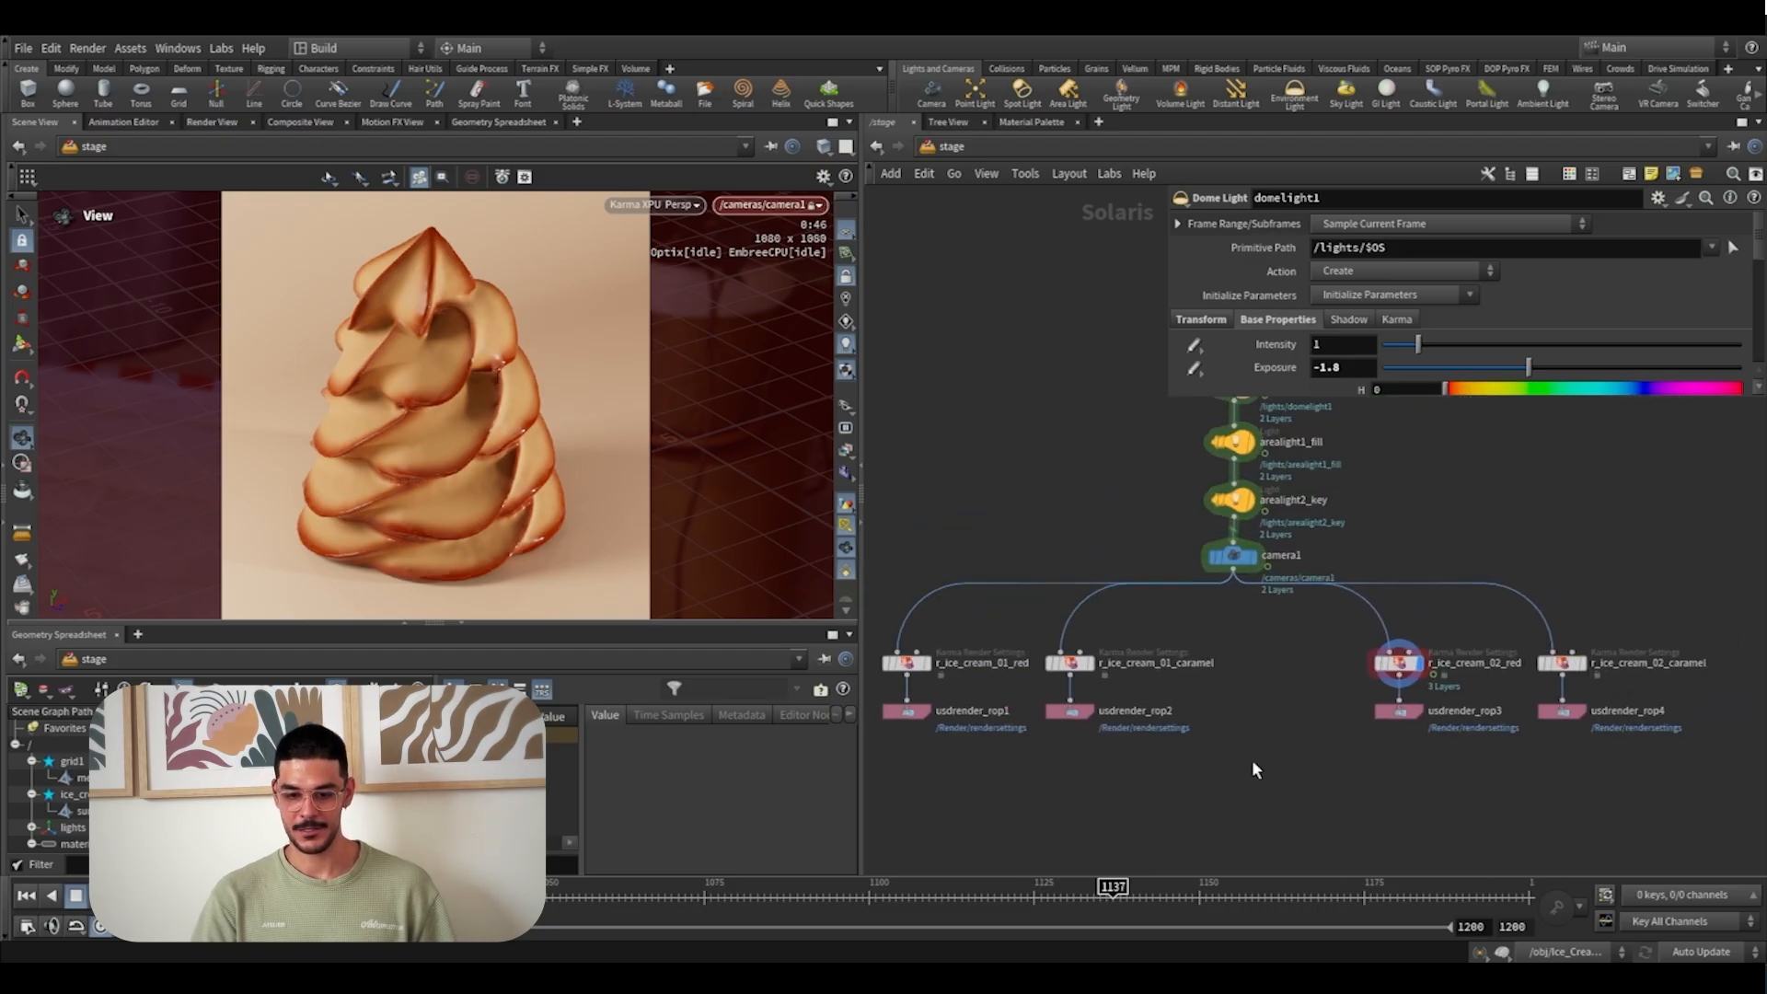
middle_drag(1267, 788, 1270, 792)
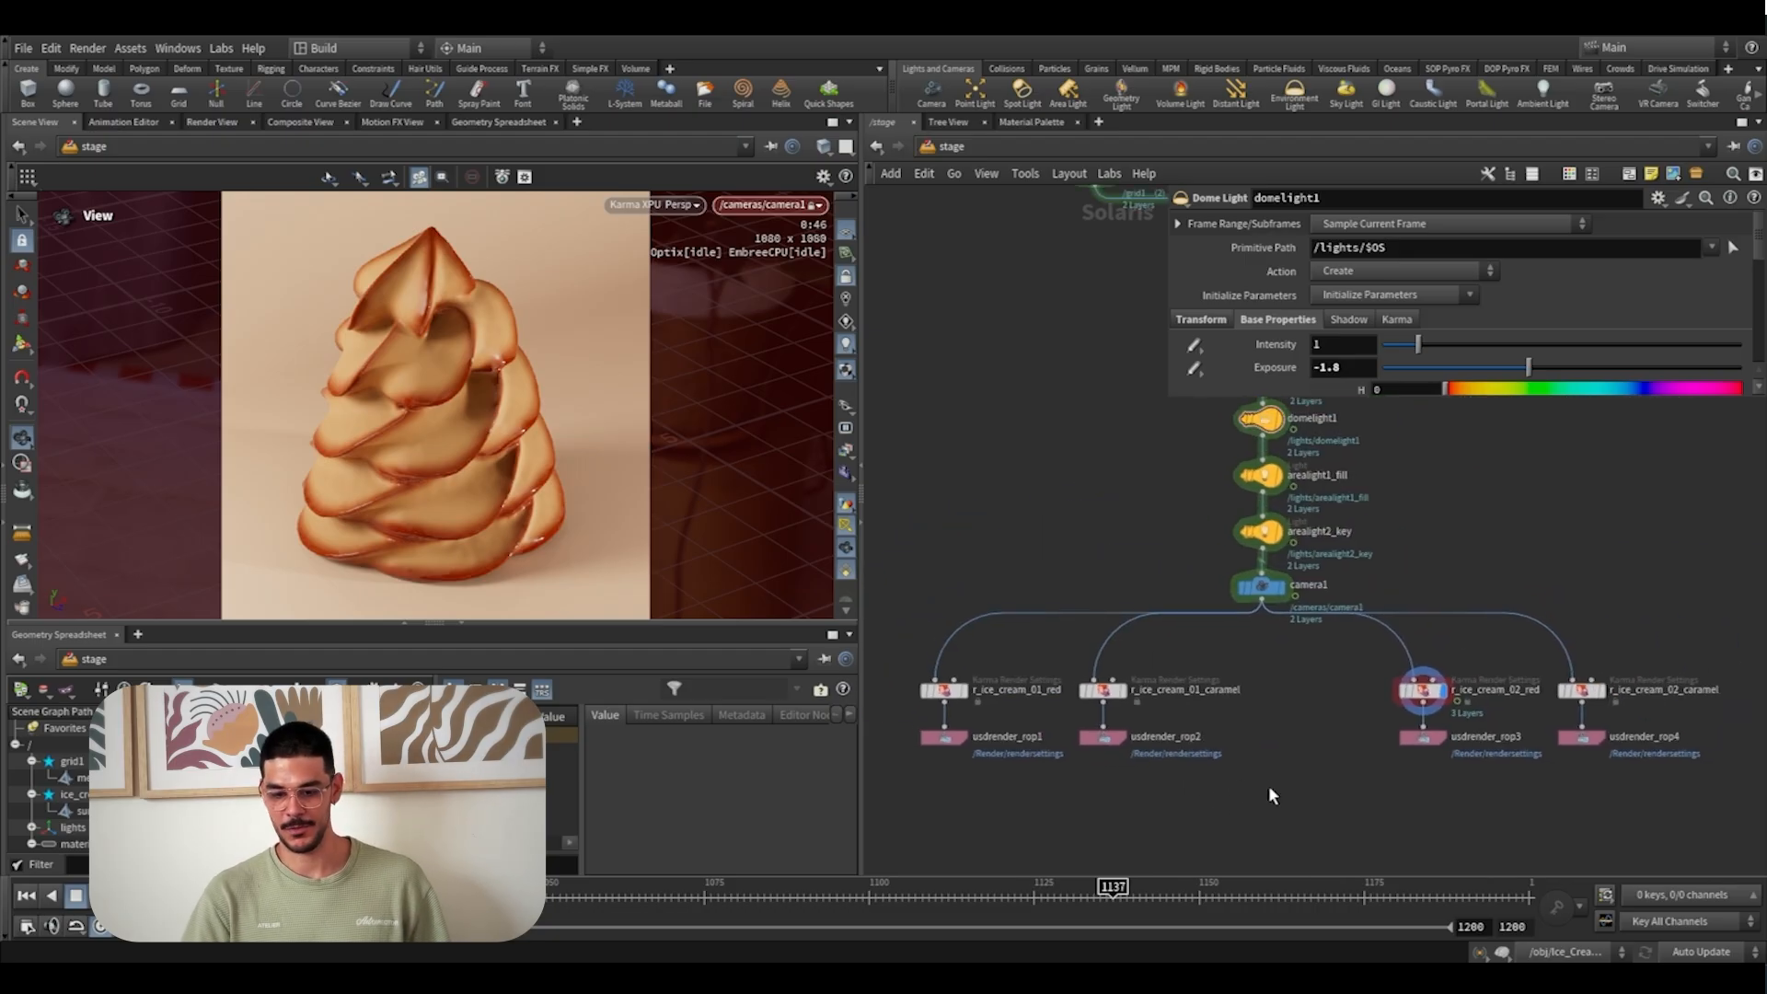